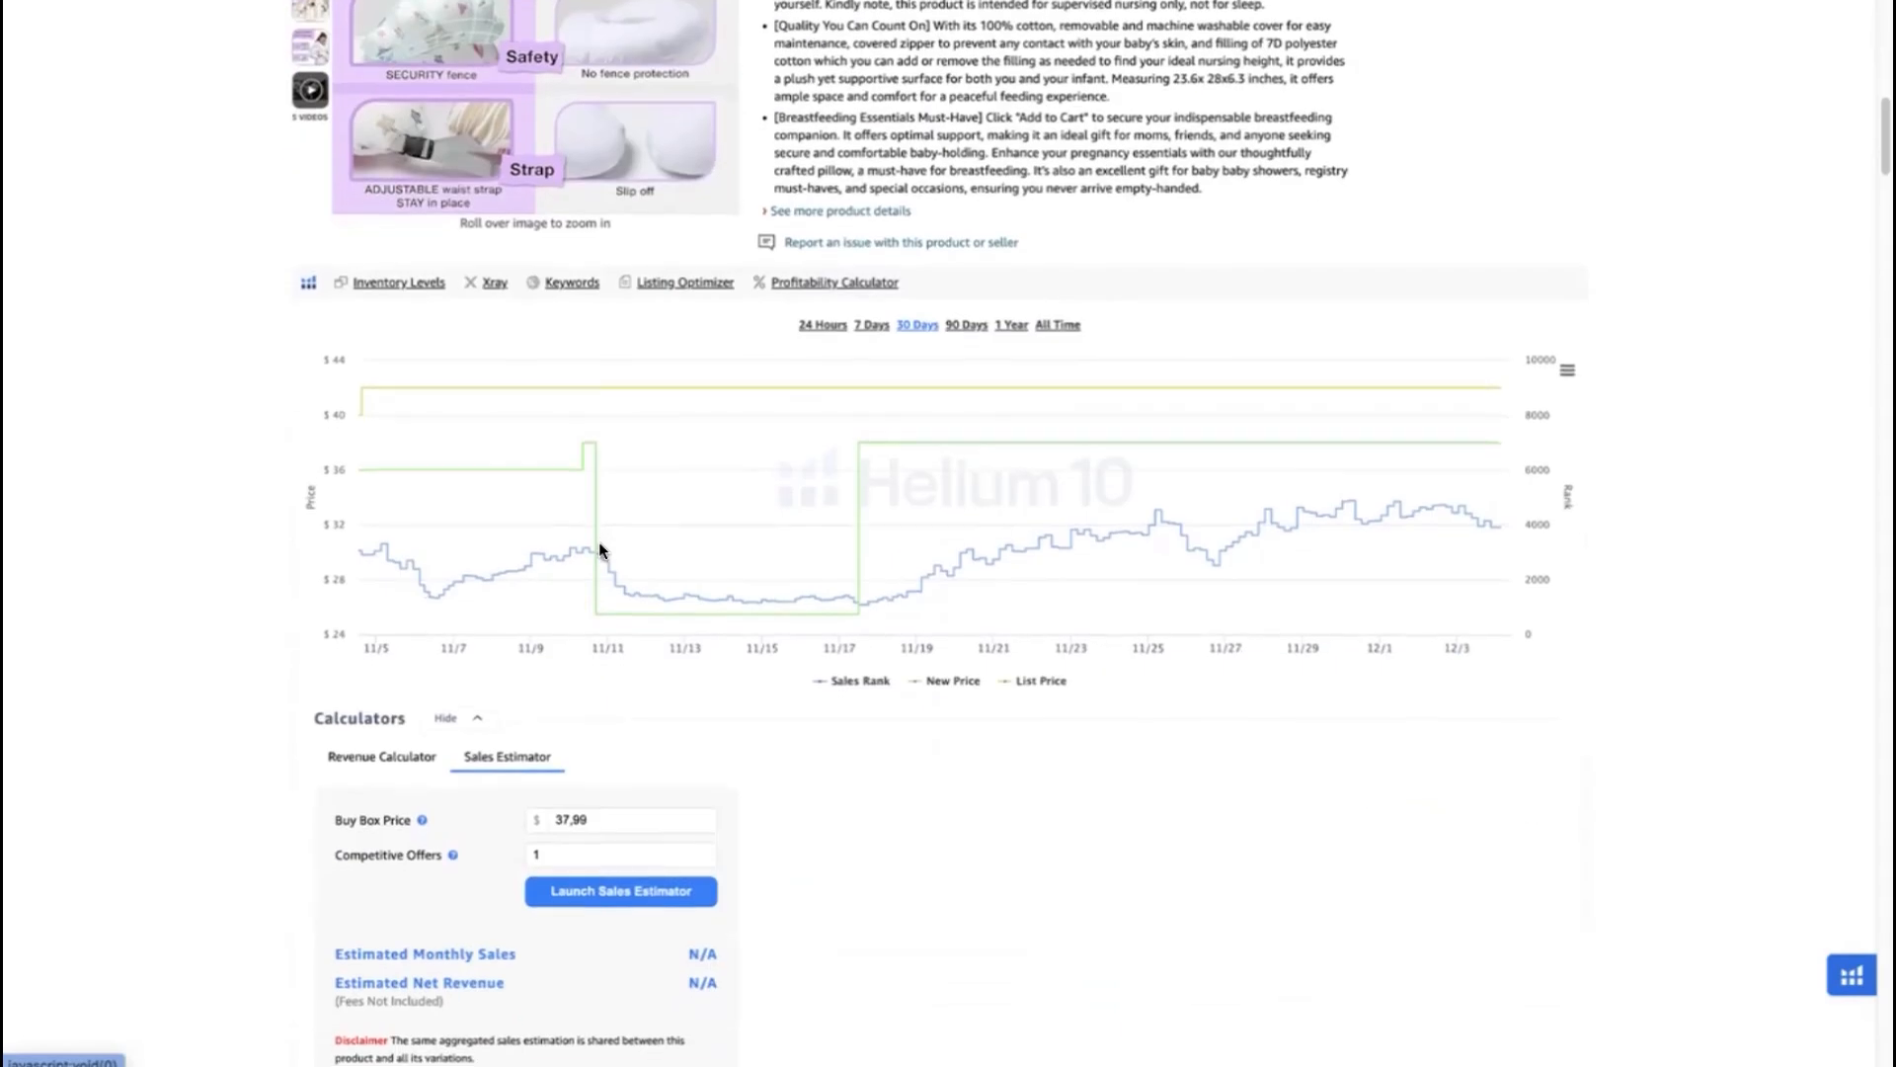
scroll(632, 561, down, 5)
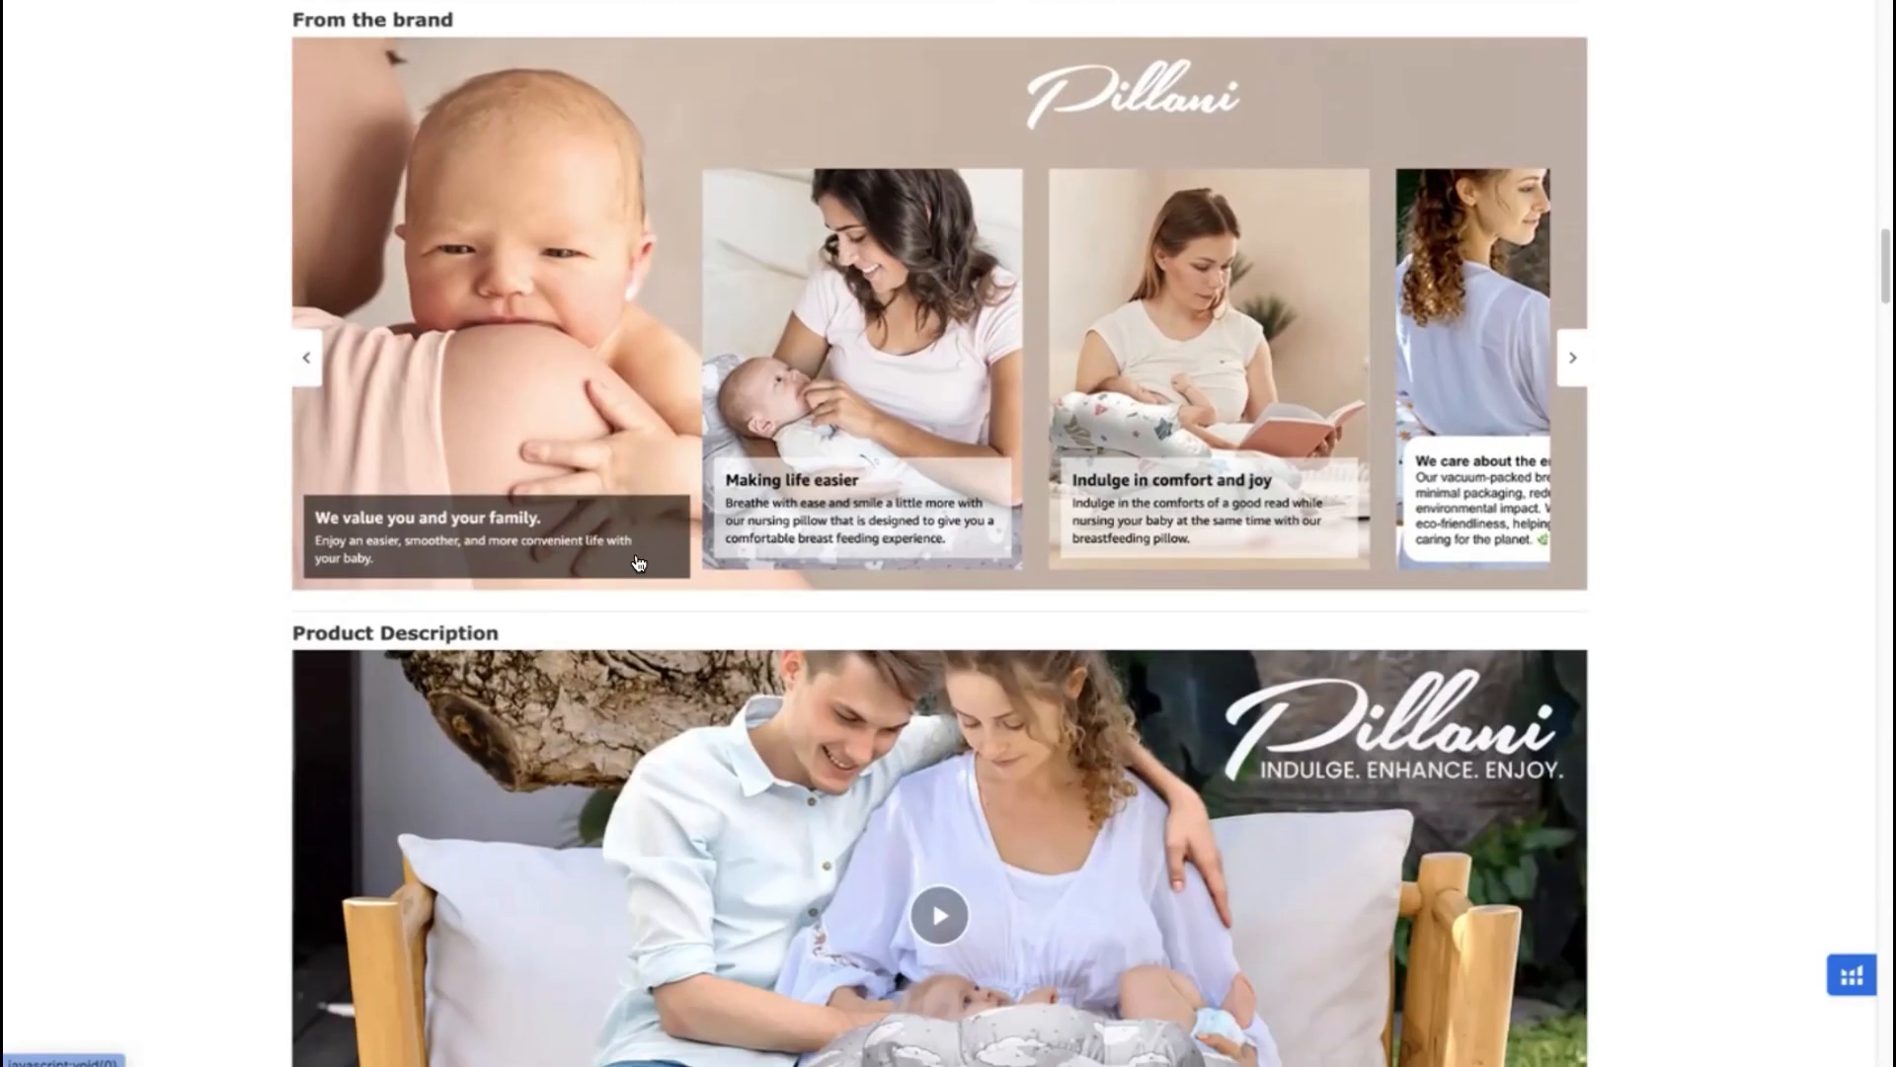
- Examine the PILLANI nursing pillow listing, including its price and sales rank chart, brand content and secondary product images
scroll(632, 561, up, 20)
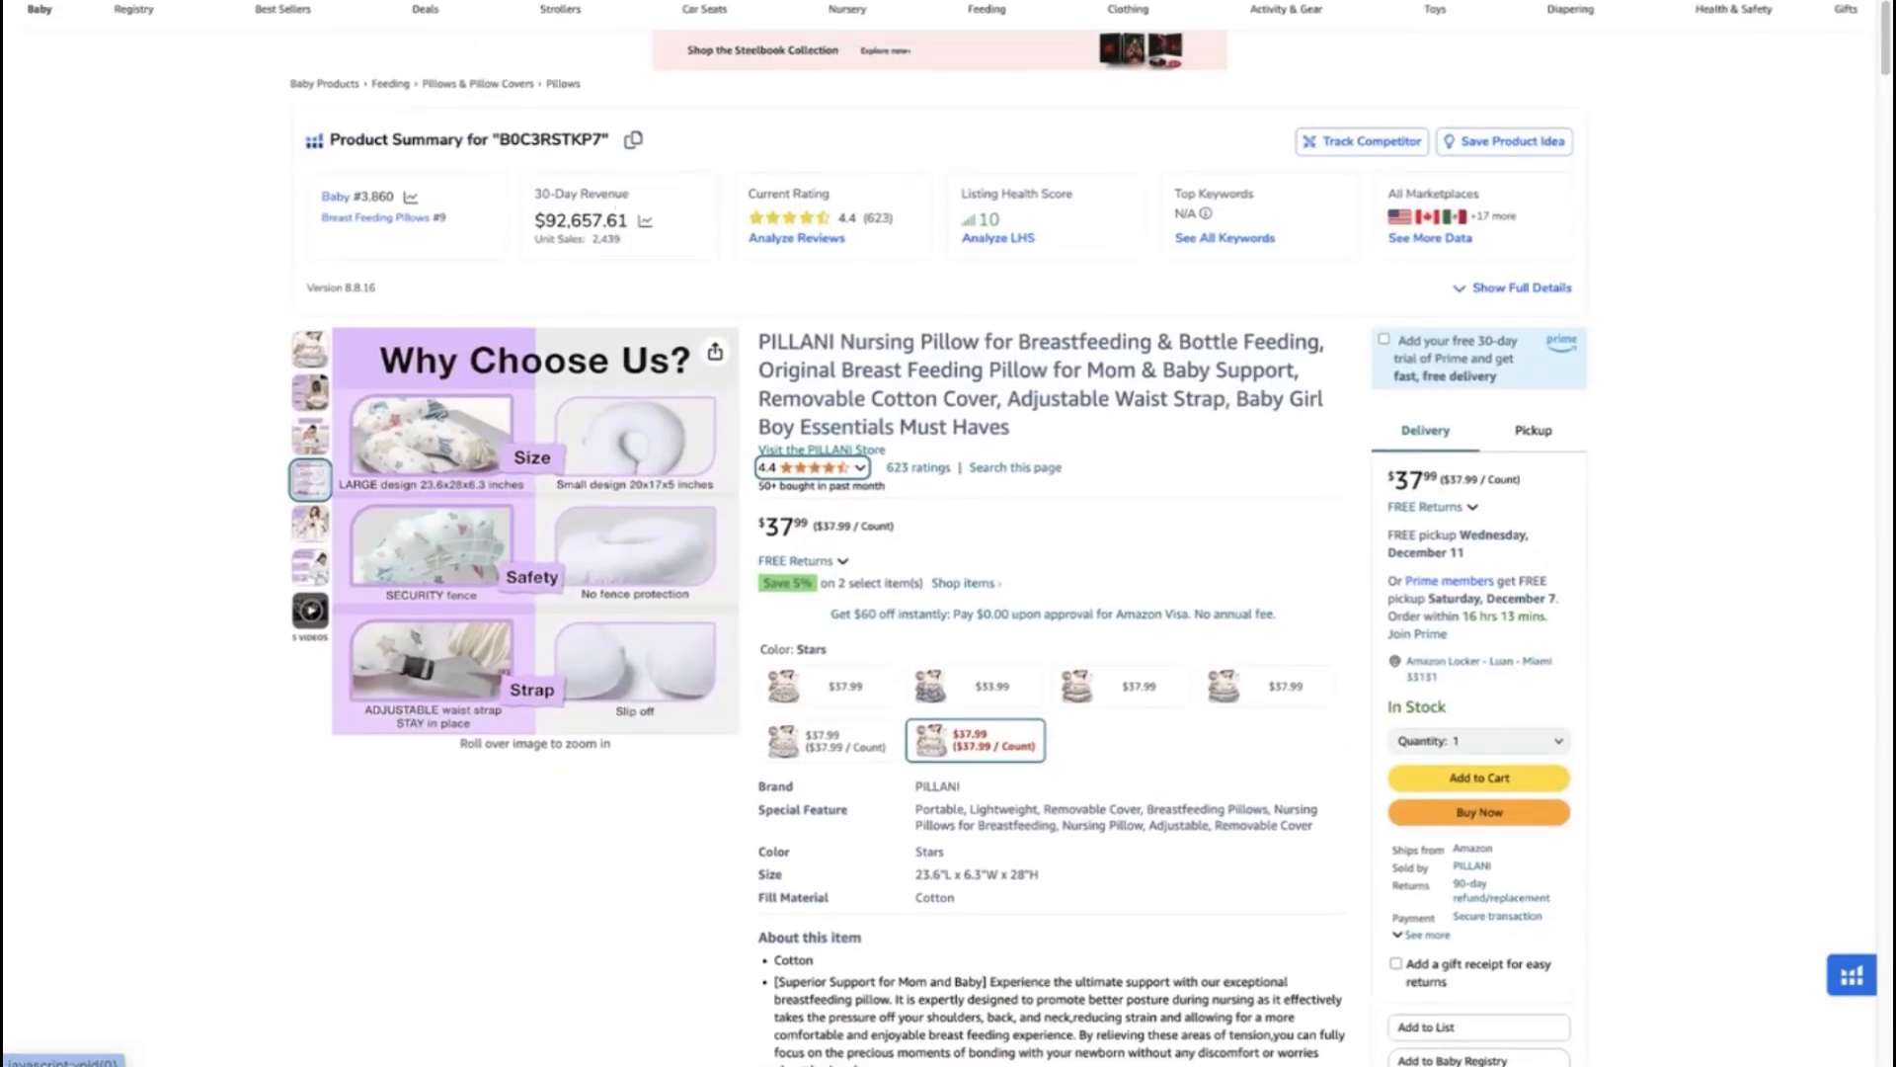
scroll(150, 446, up, 1)
scroll(150, 447, up, 1)
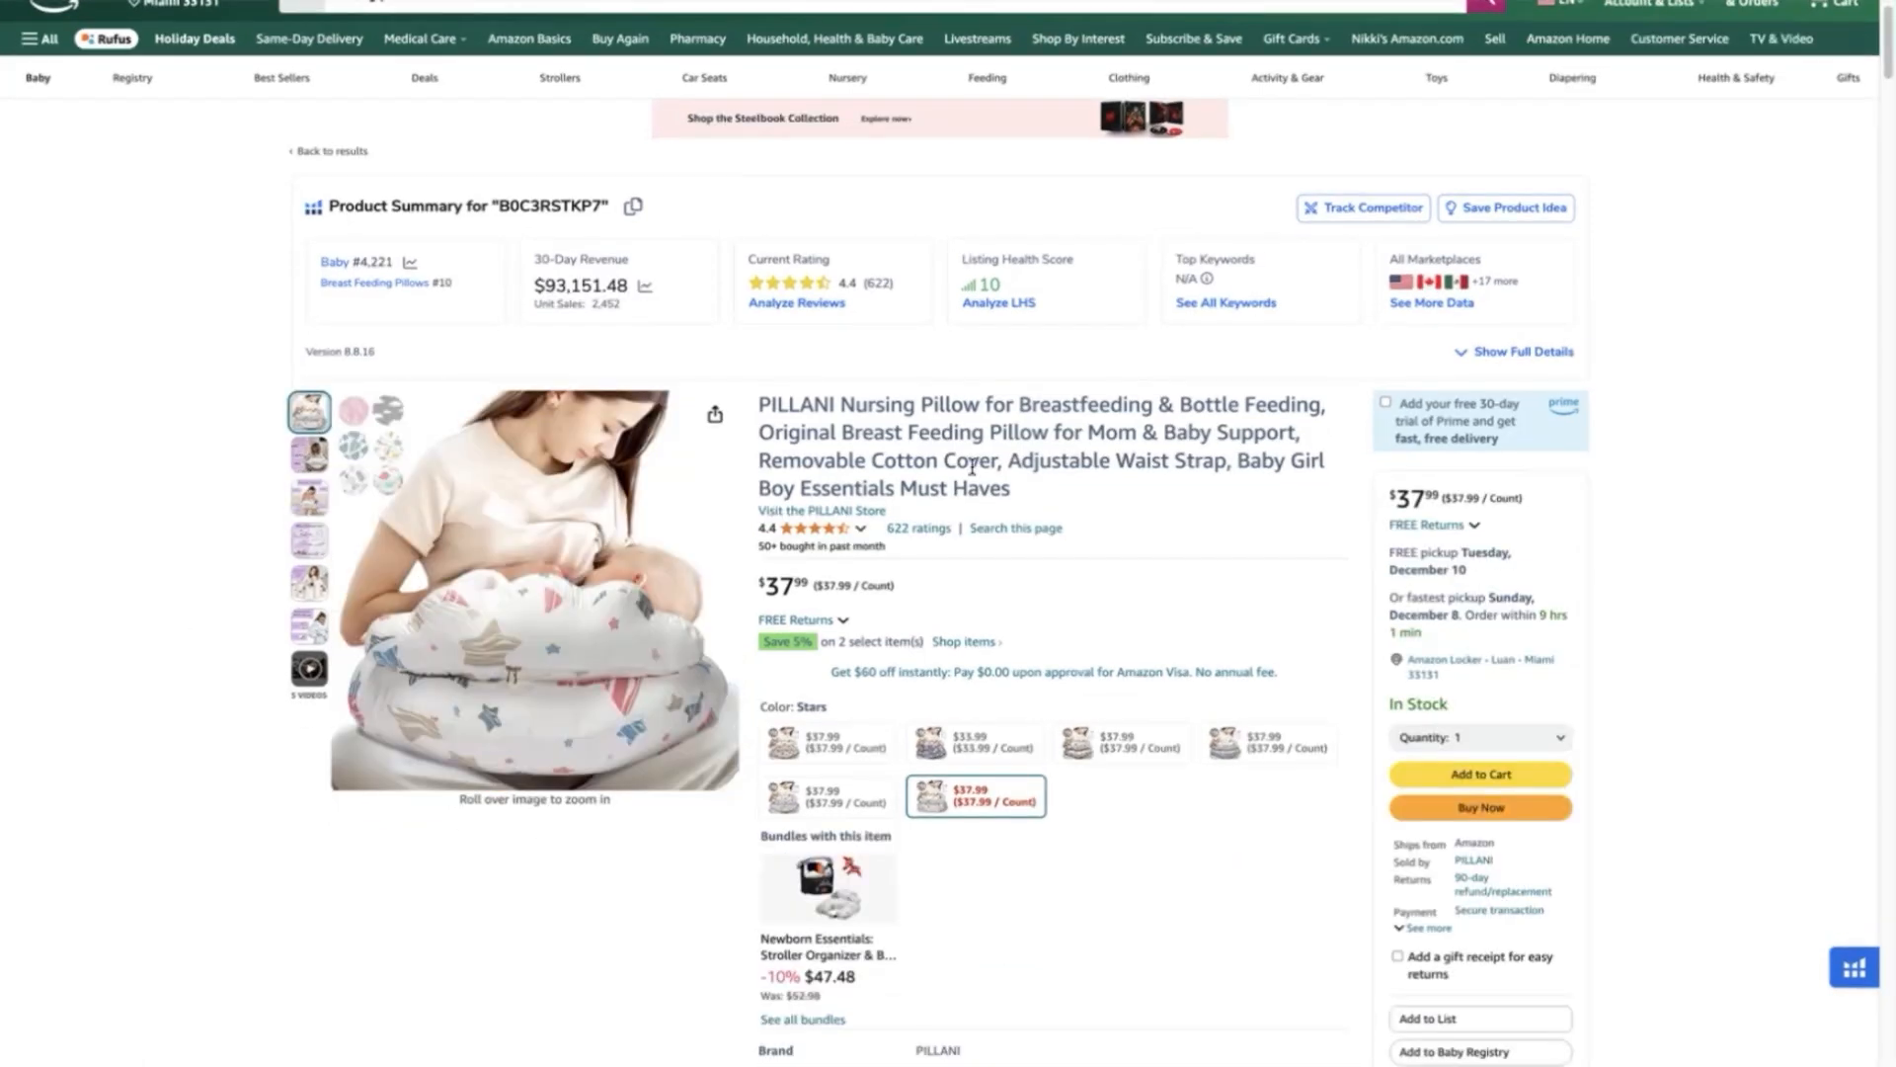
click(490, 10)
mouse_move(641, 573)
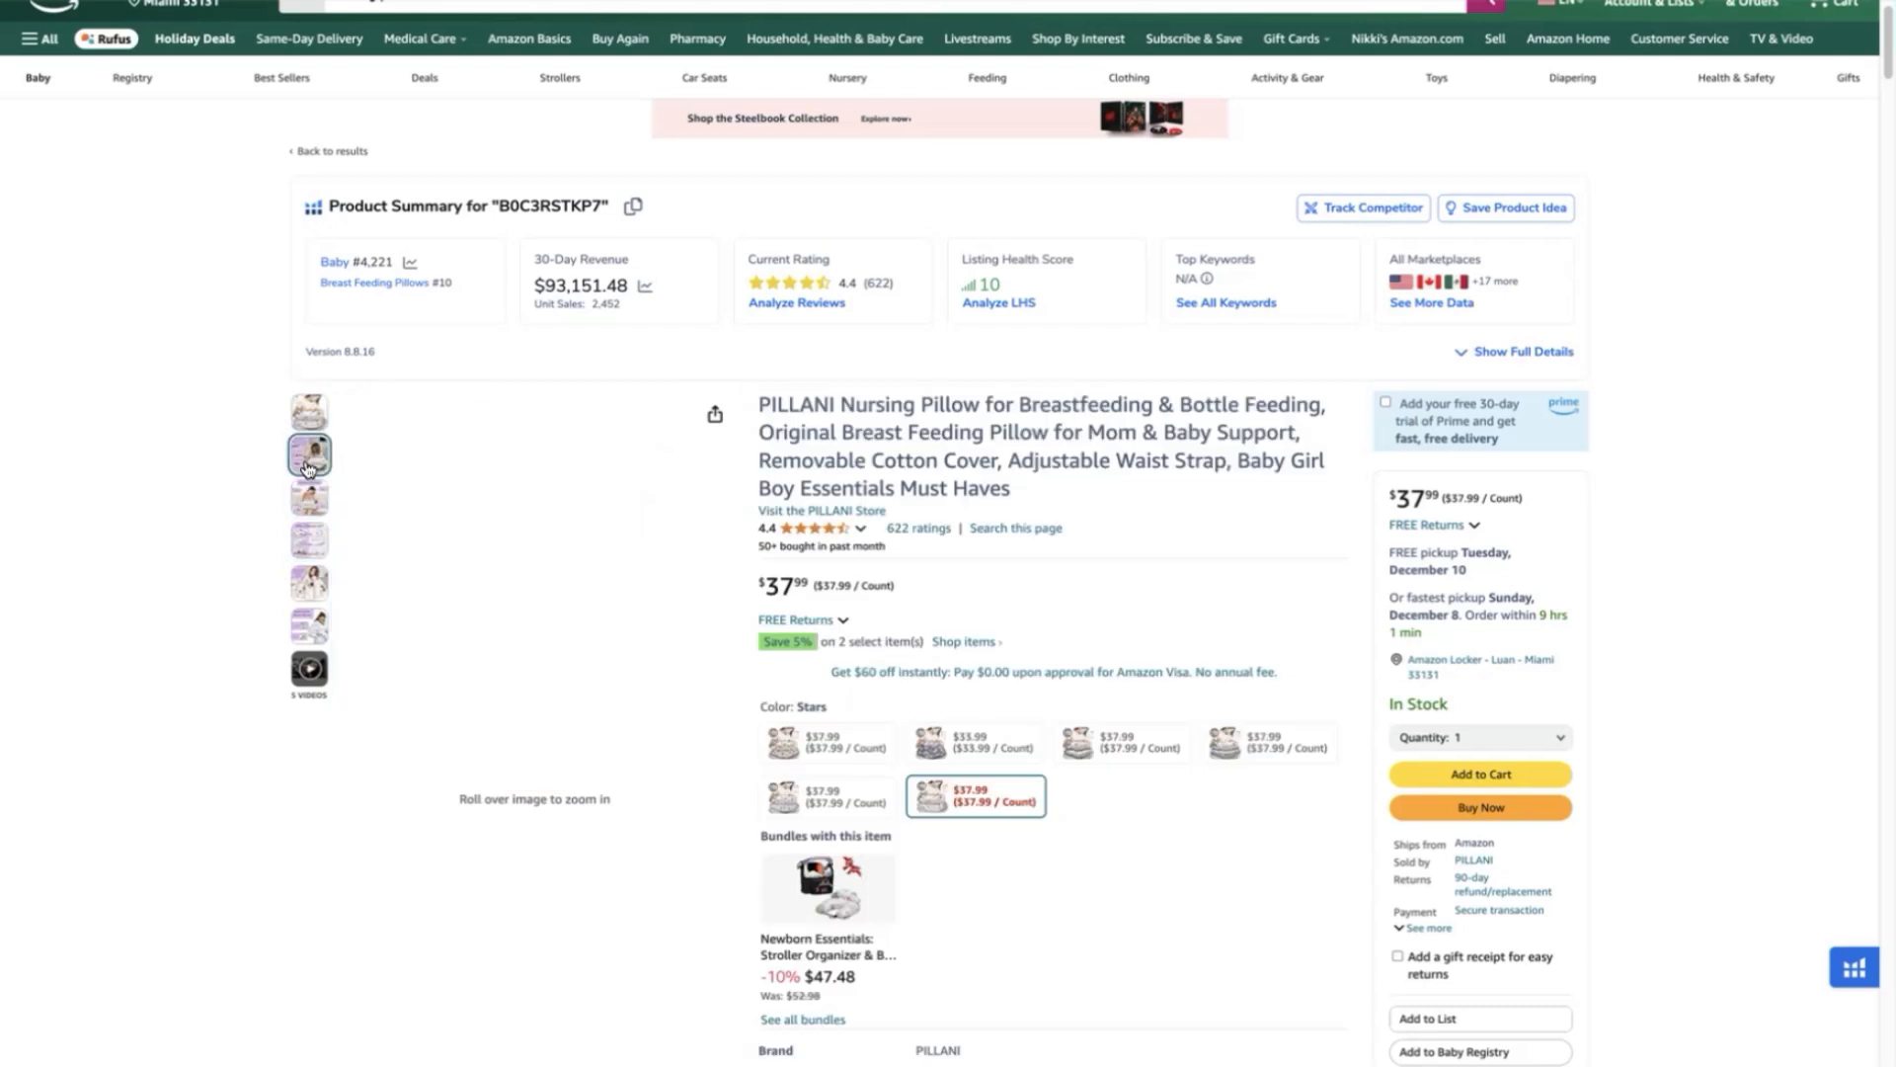
mouse_move(310, 502)
mouse_move(386, 559)
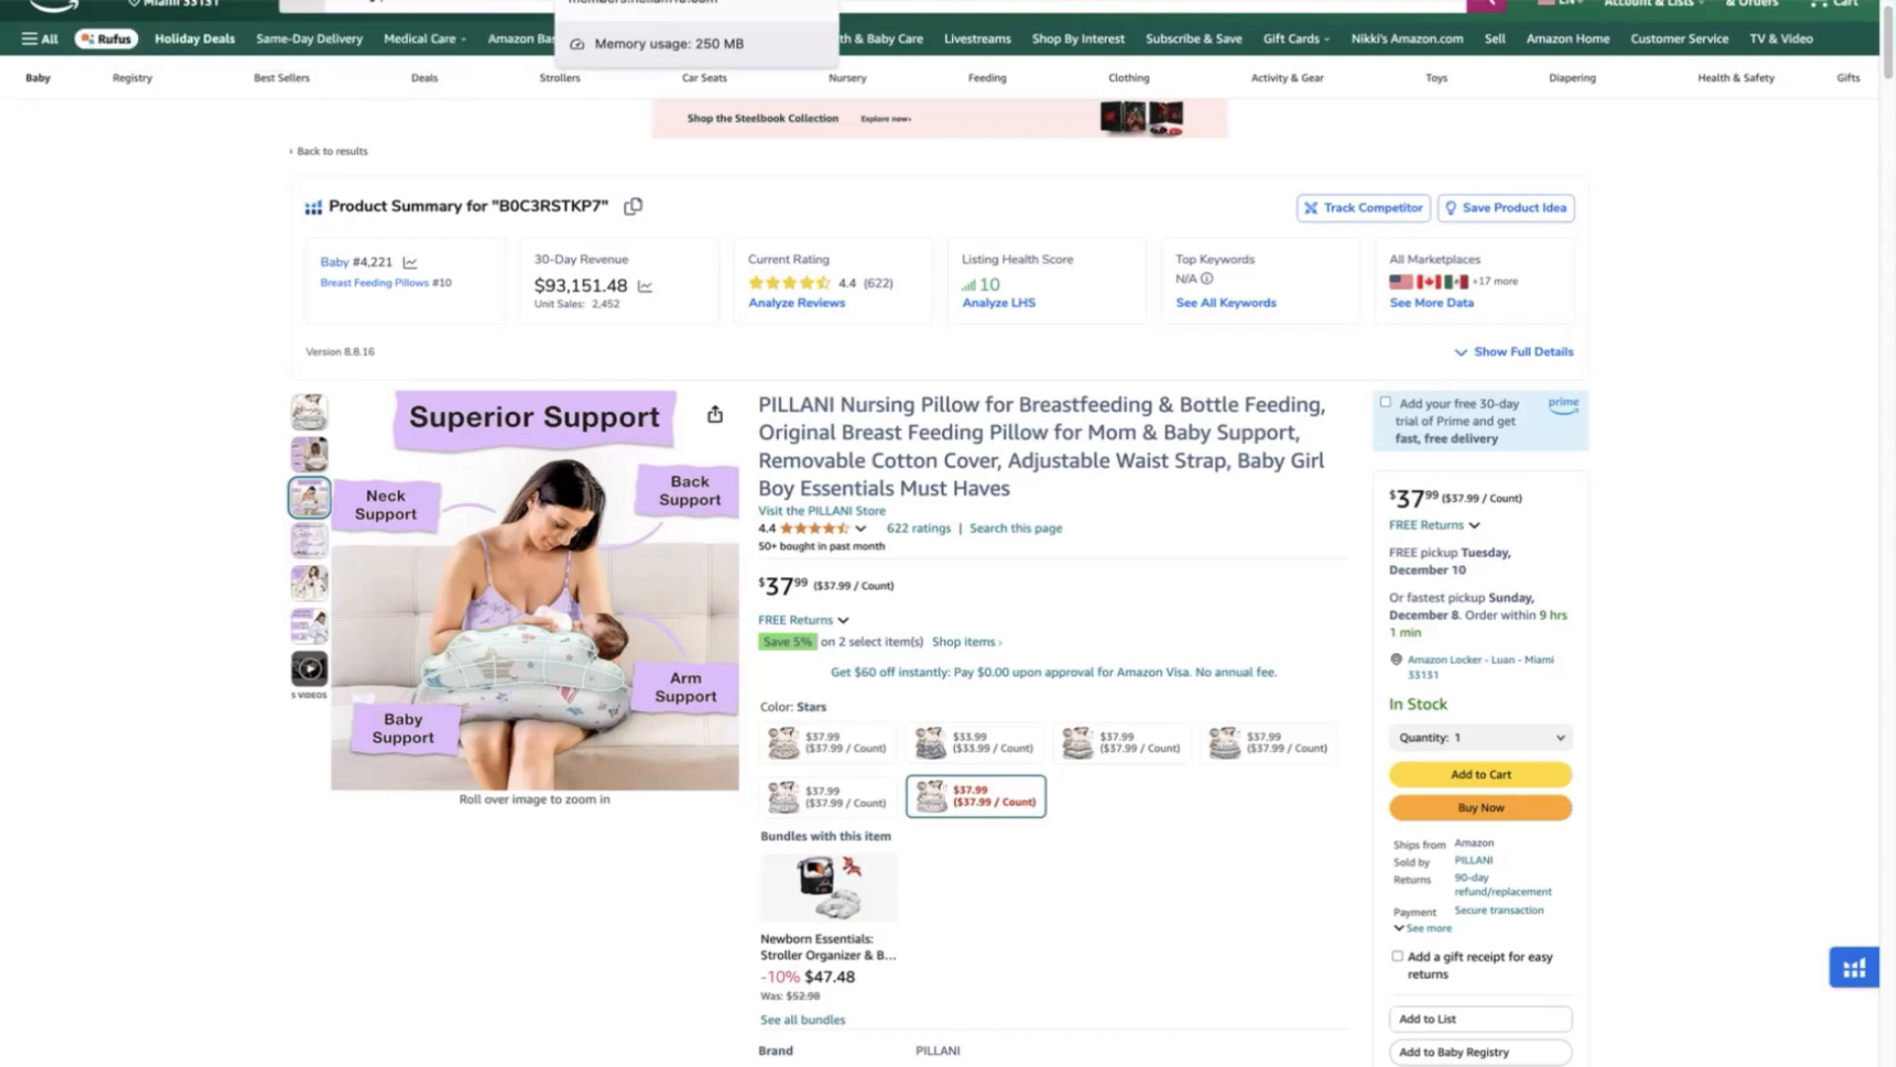
- Switch to Helium 10 Listing Builder and open the form for creating an Amazon listing from scratch
click(632, 0)
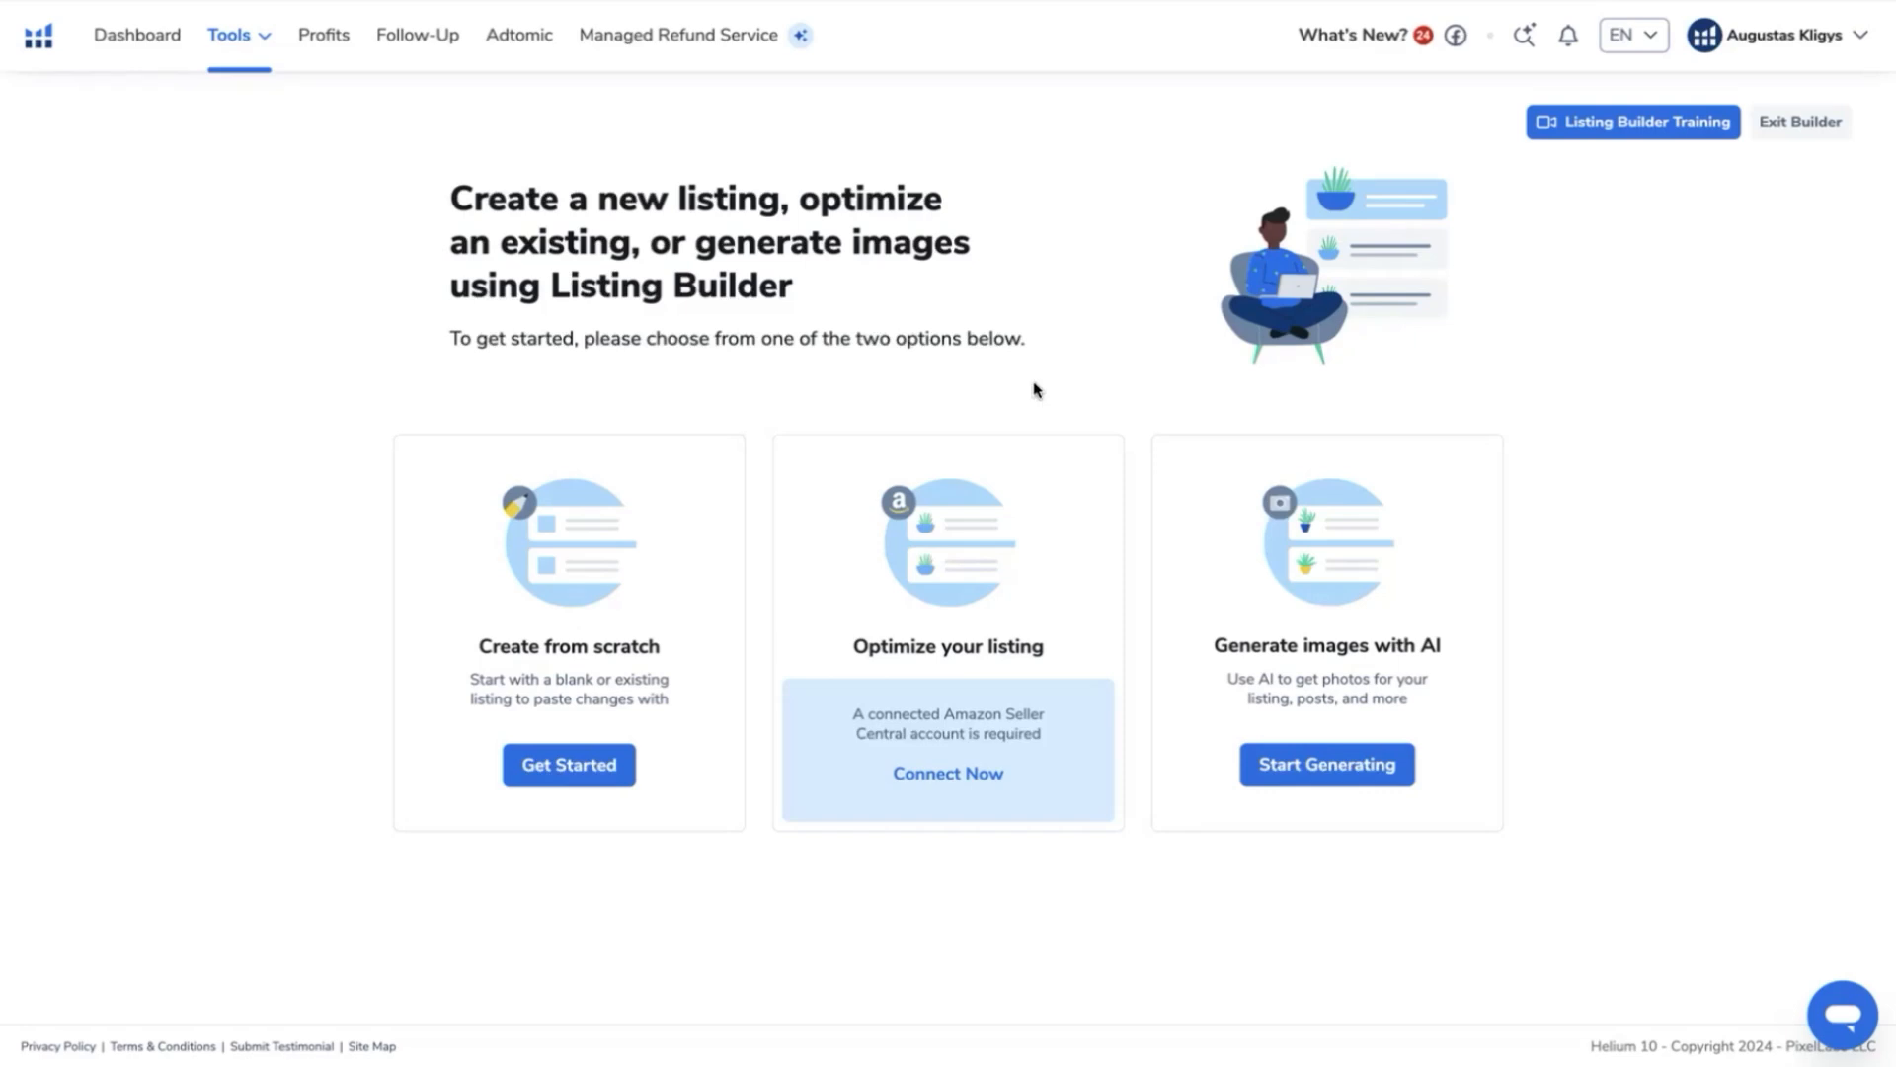
click(543, 766)
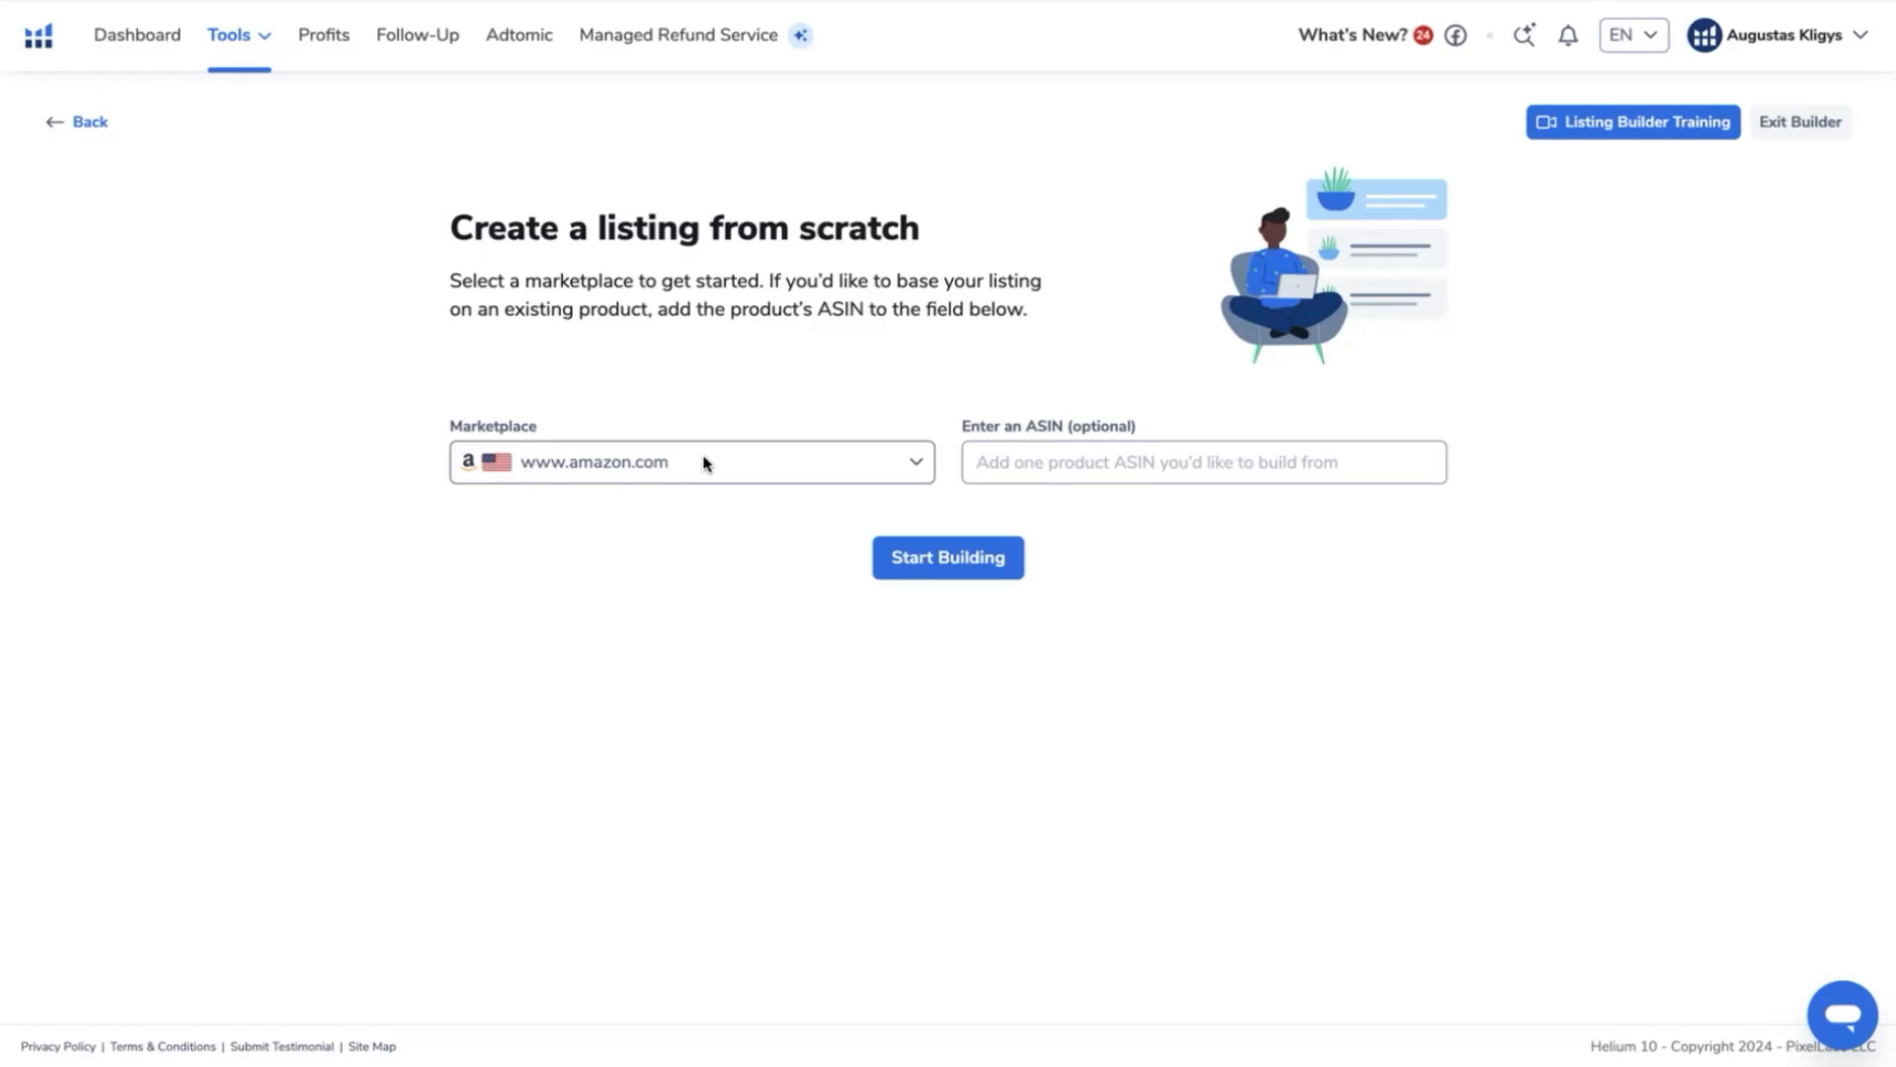
click(1048, 469)
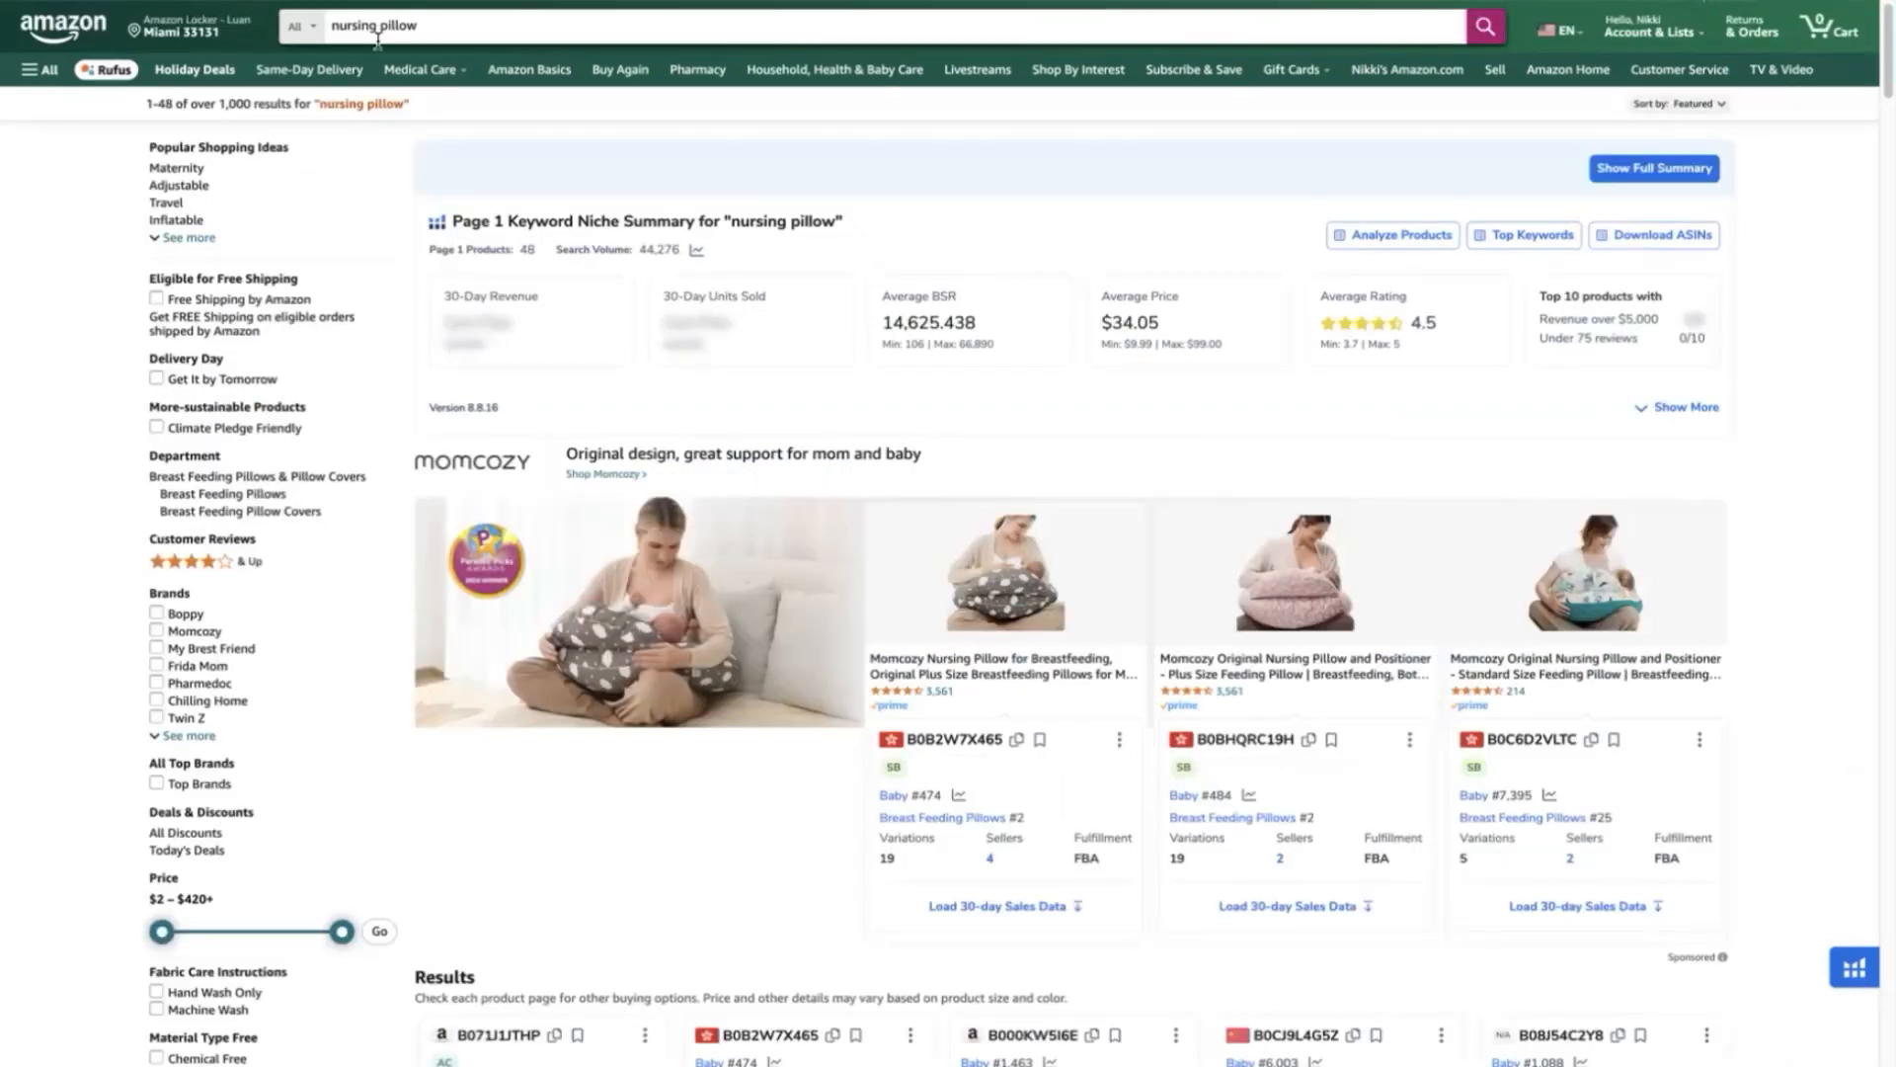
- Browse the Amazon search results for "nursing pillow" and compare the competing pillow designs with the PILLANI pillow
scroll(1750, 618, down, 1)
scroll(1750, 618, down, 1)
scroll(1754, 592, up, 2)
scroll(1754, 582, down, 10)
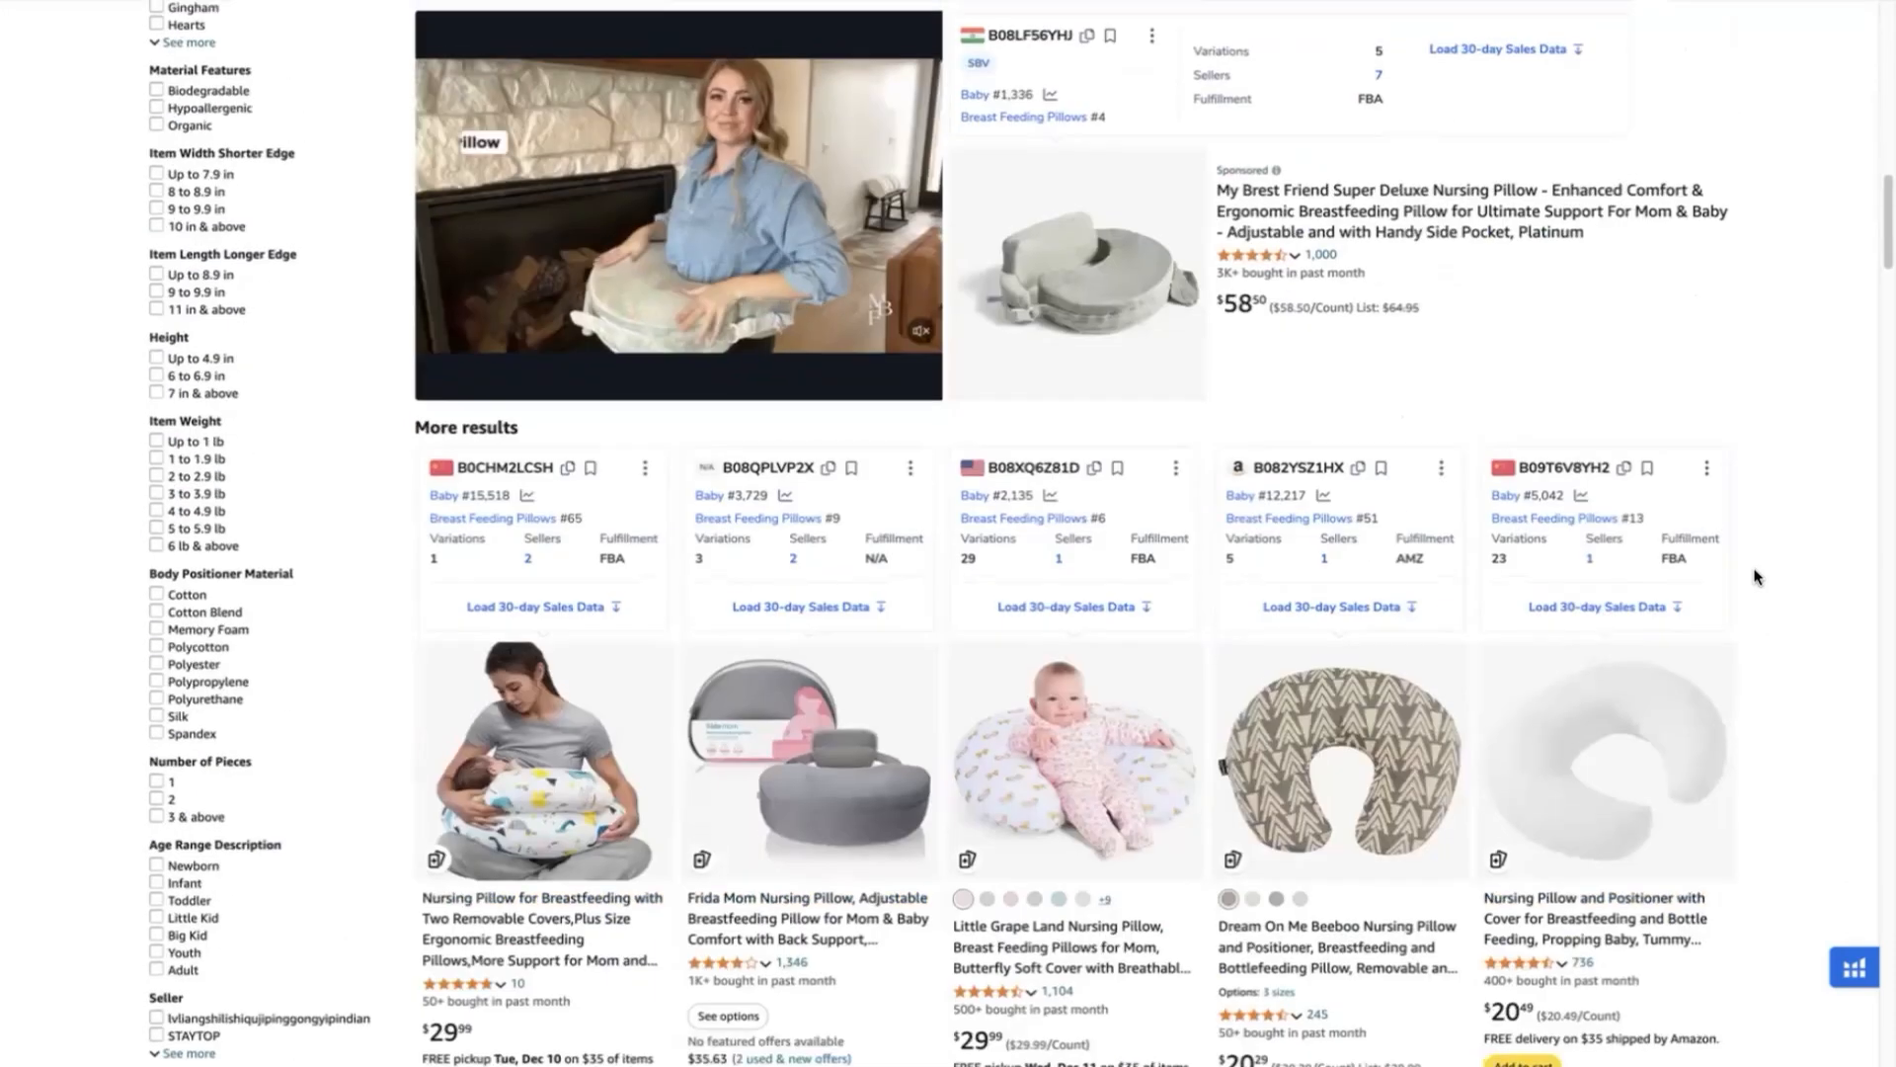
scroll(1754, 575, up, 5)
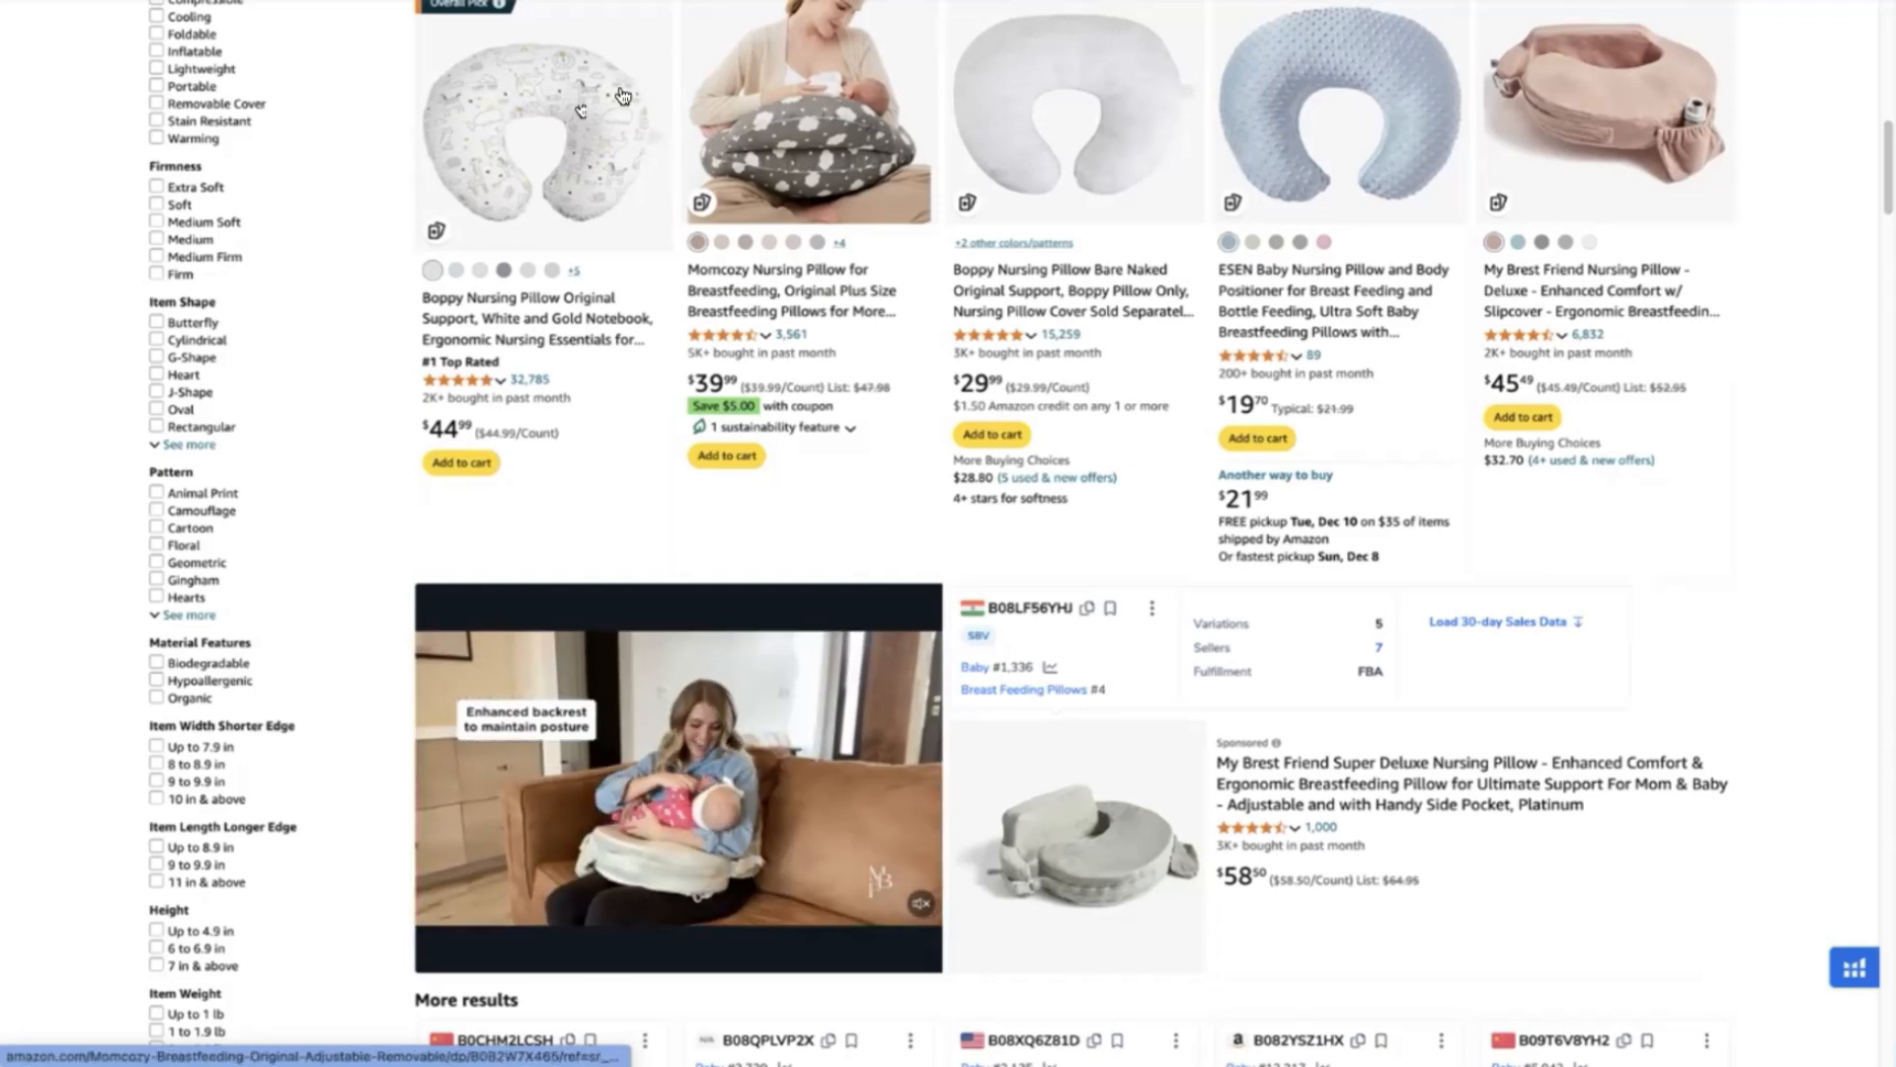
click(642, 2)
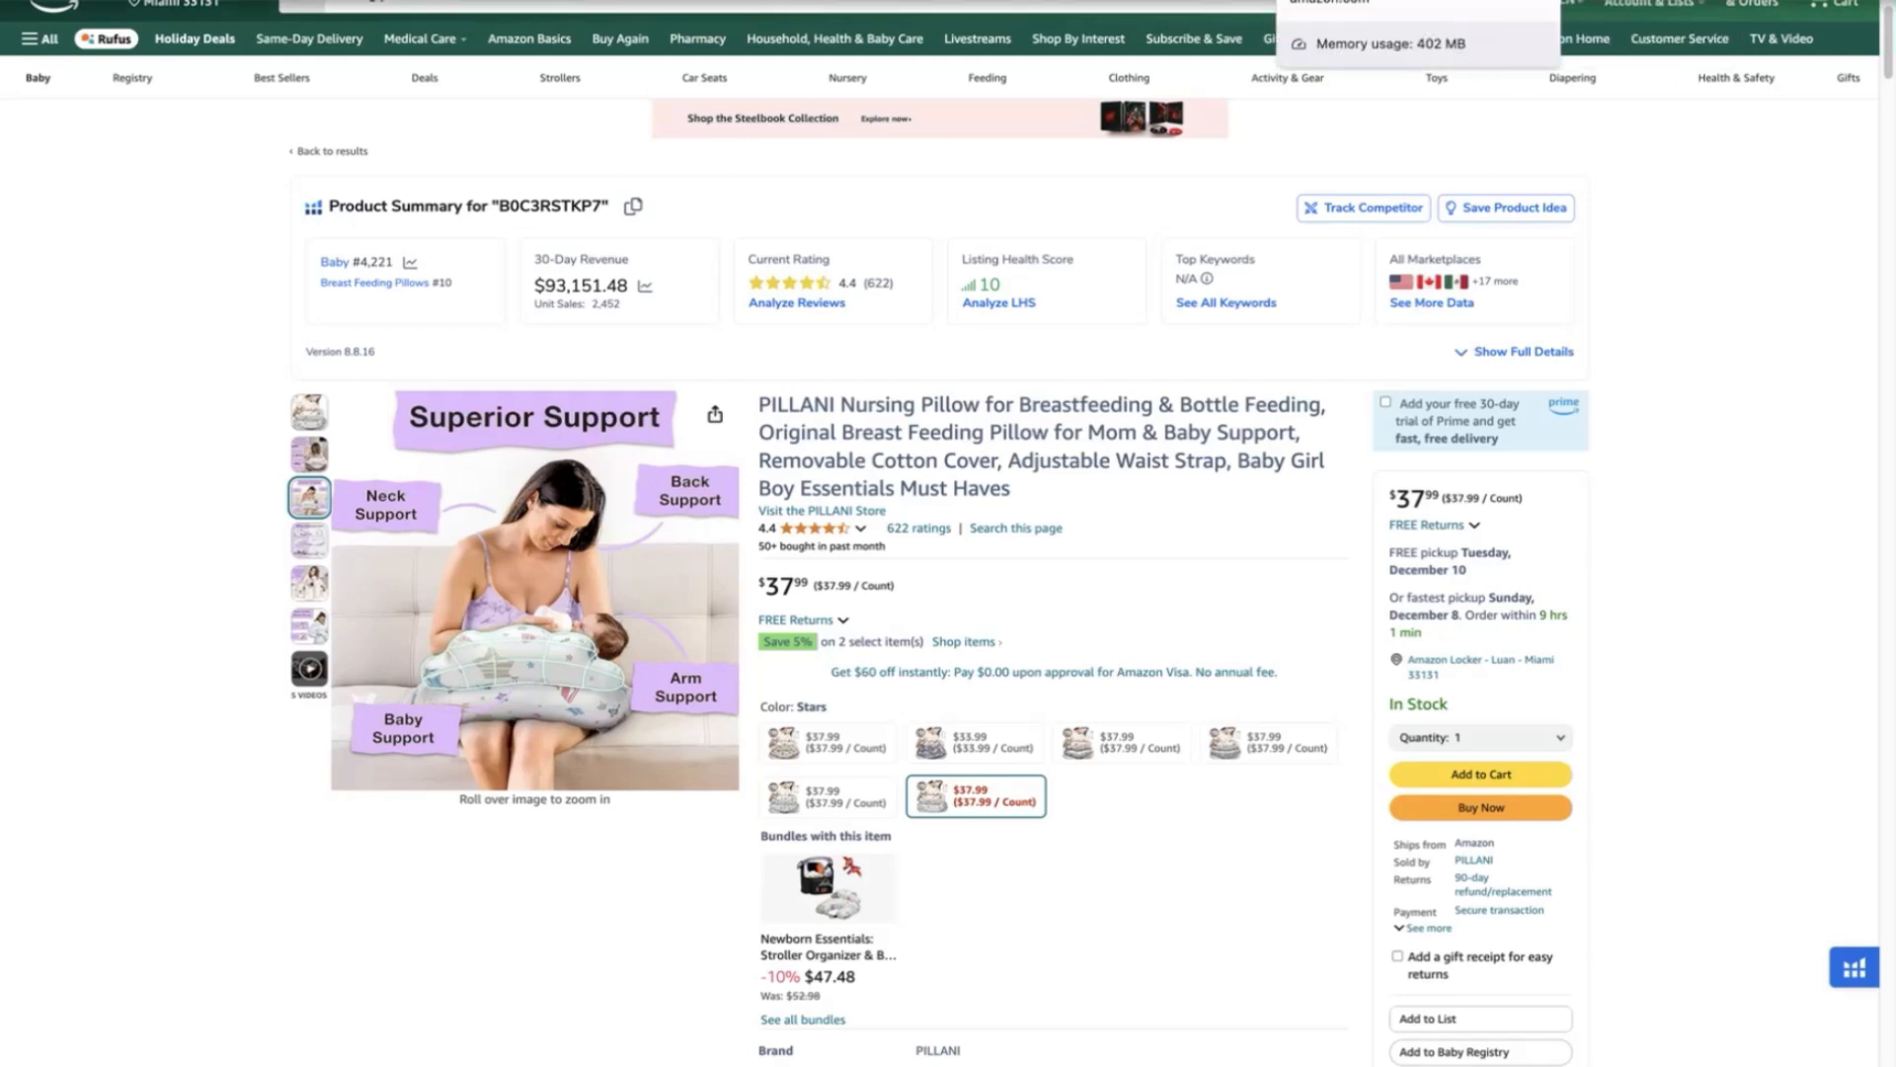
click(1334, 2)
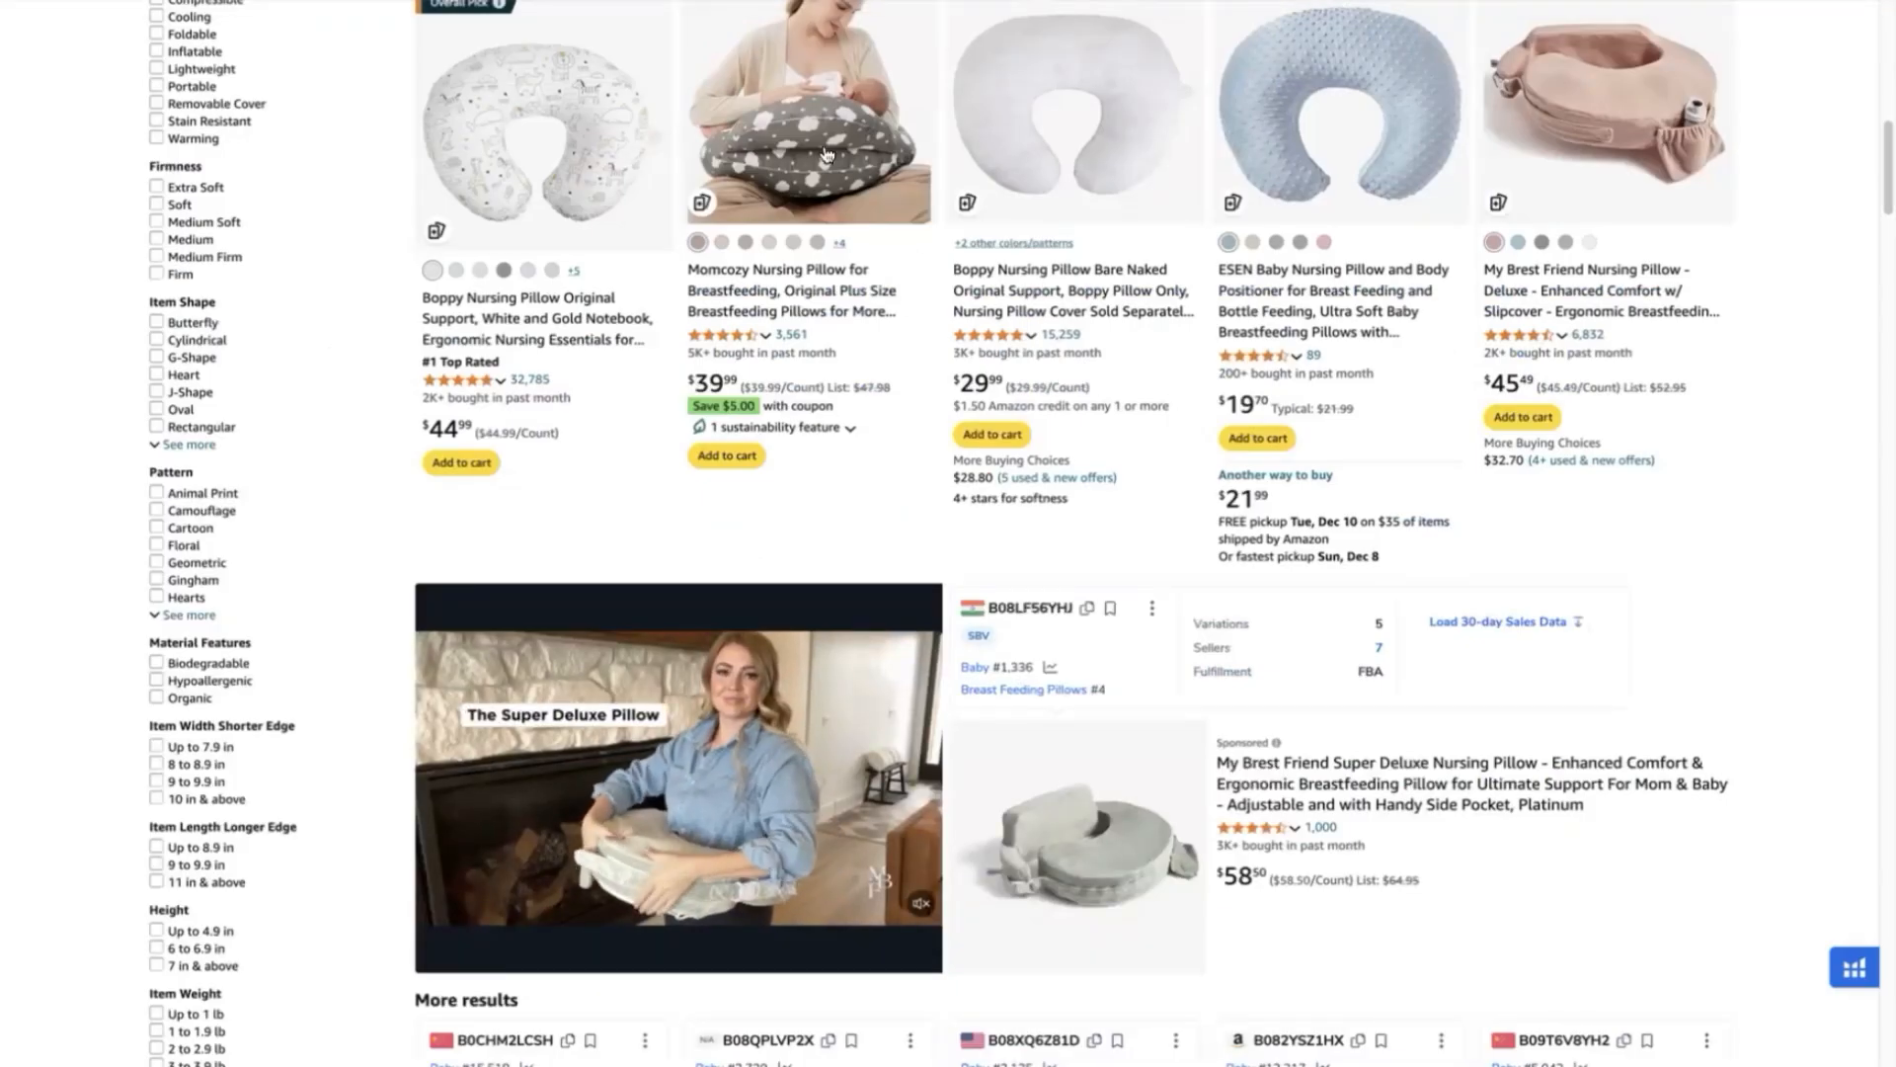
scroll(1685, 593, down, 5)
scroll(1703, 520, down, 10)
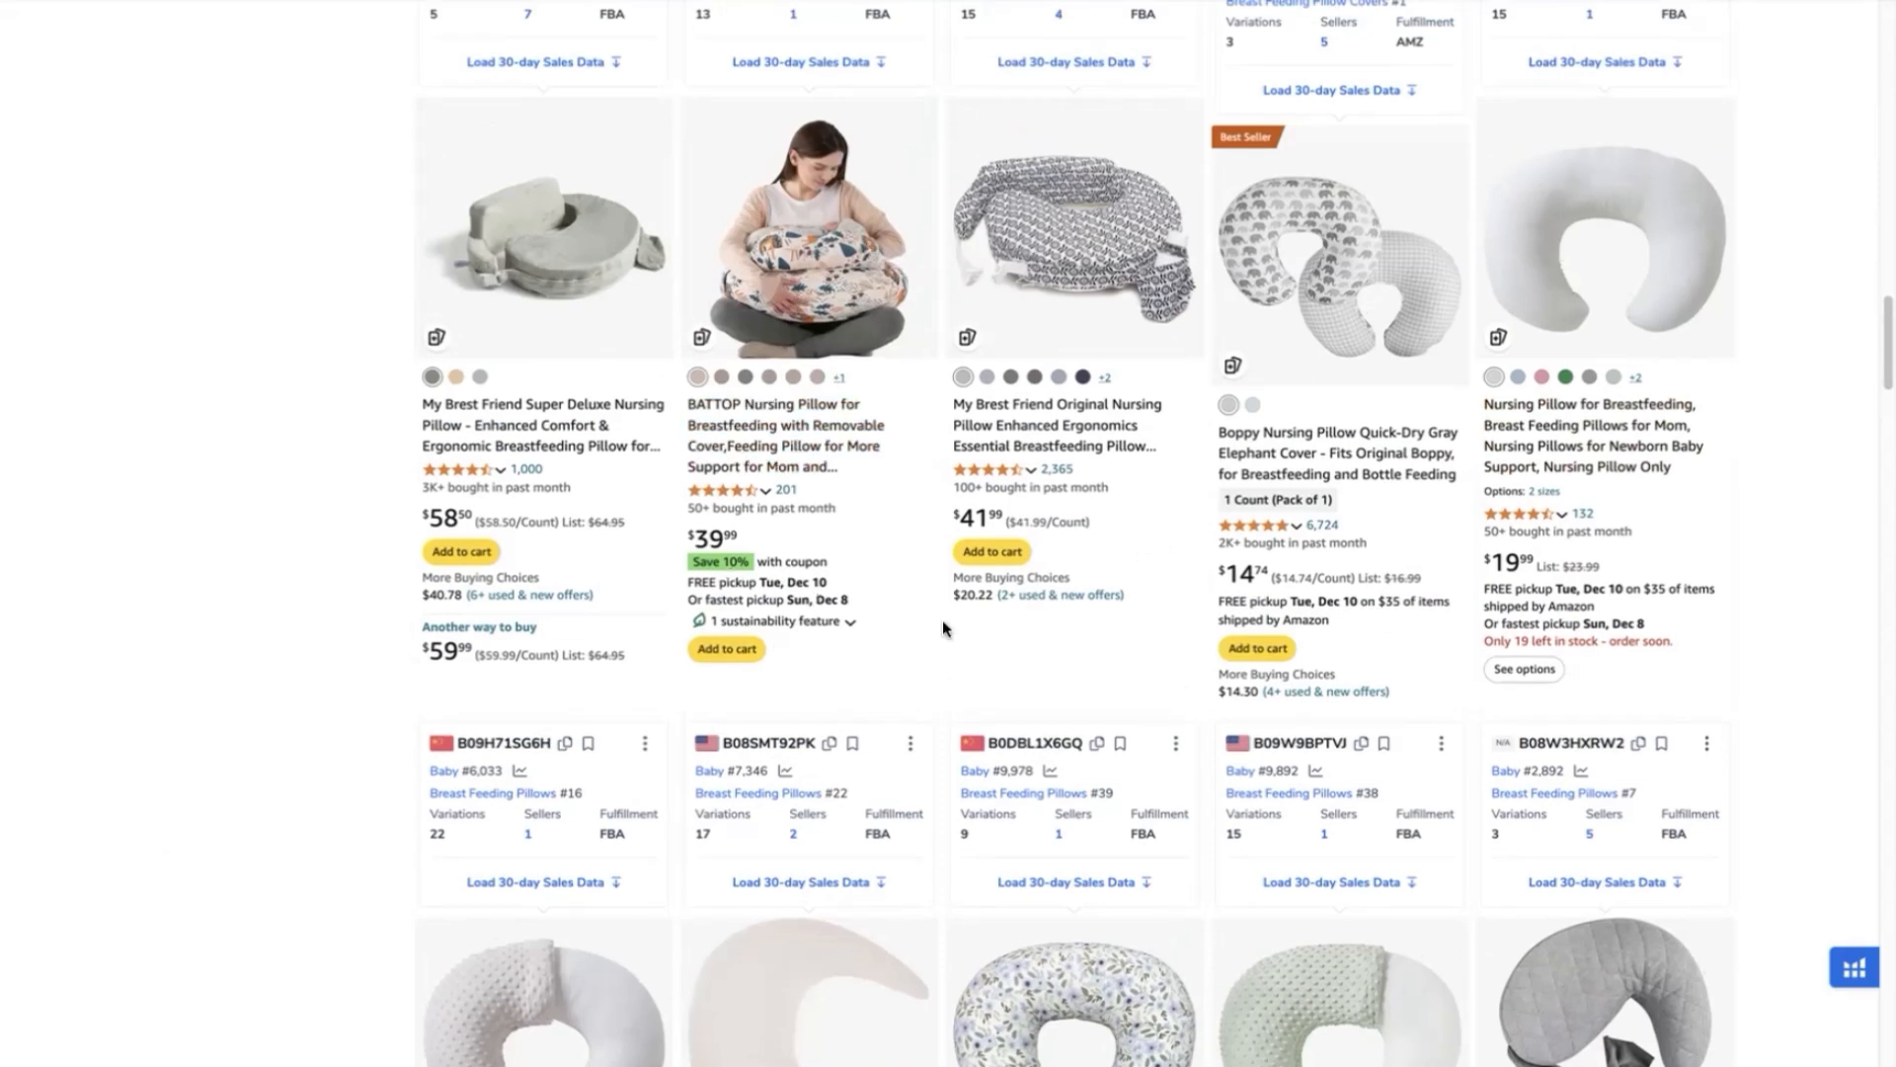
scroll(1815, 431, down, 6)
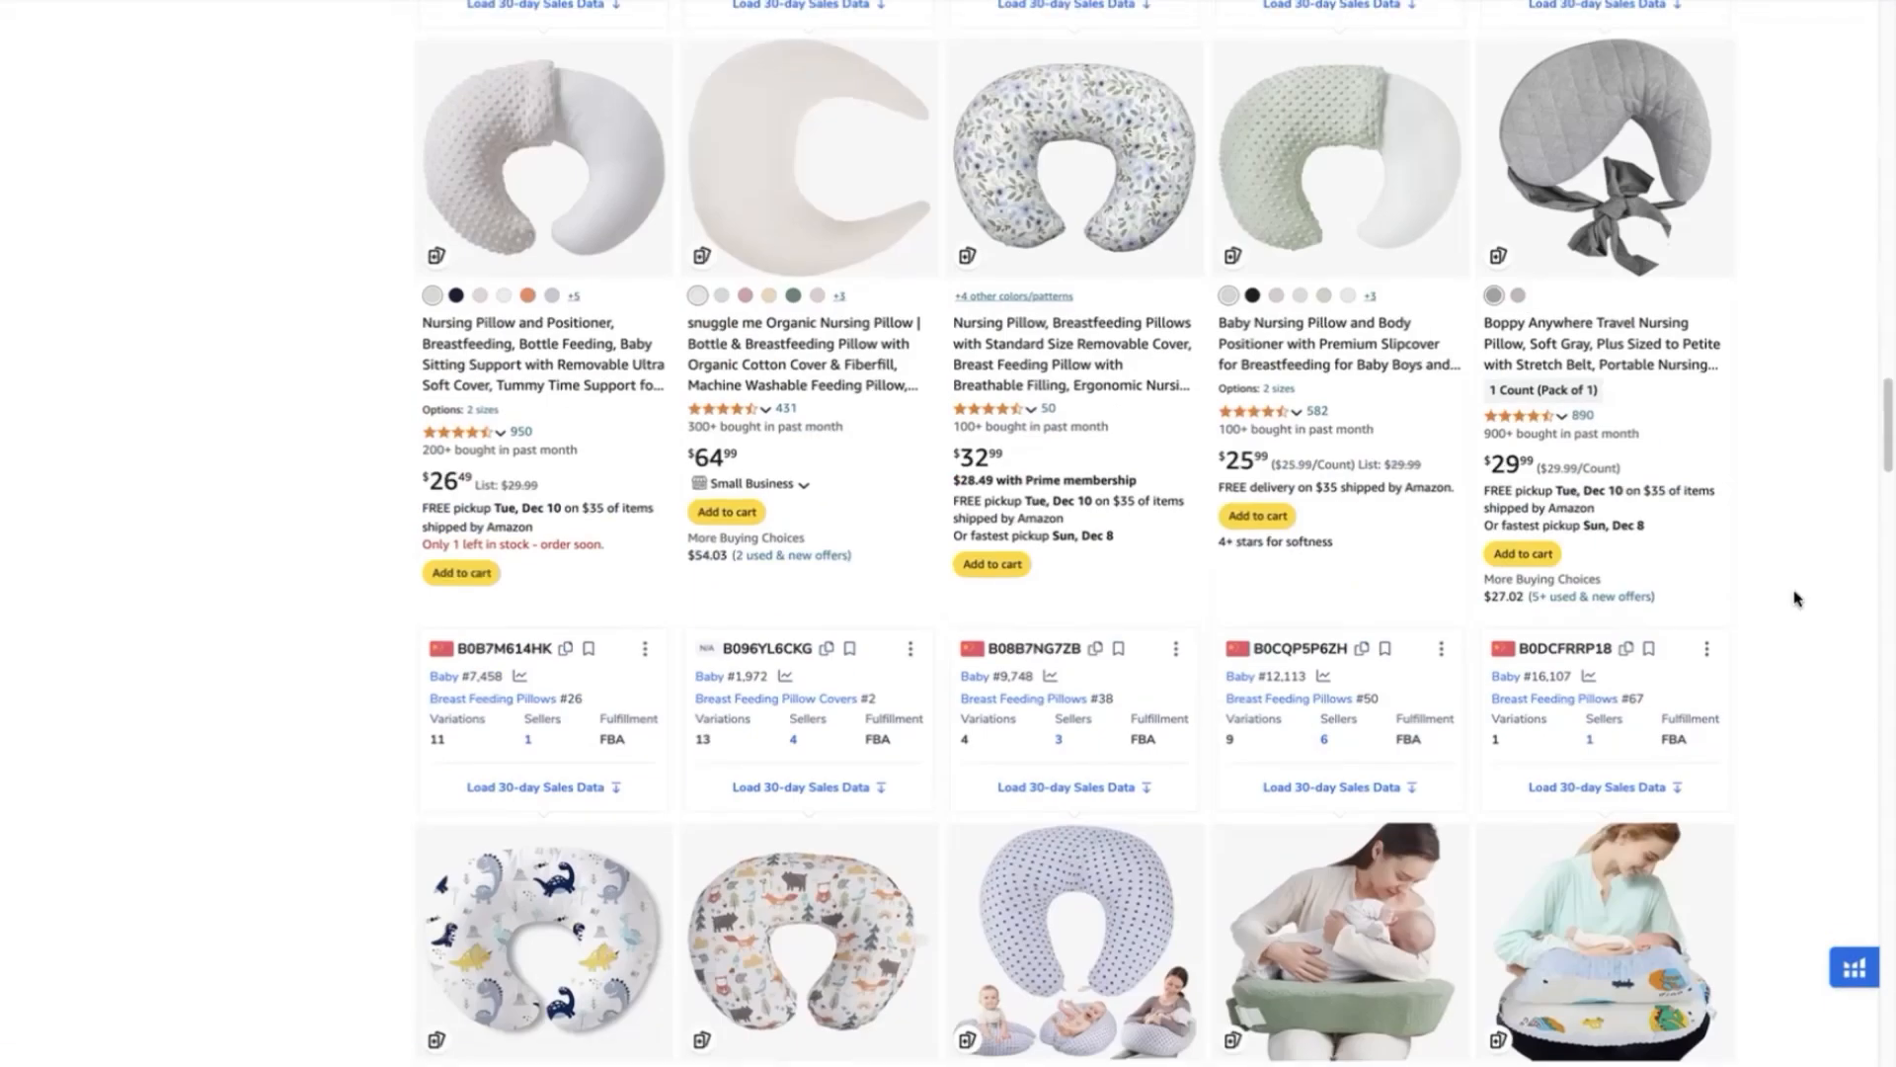
- Open Xray for the "nursing pillow" results, review the checked competitor products, and run Cerebro on them
click(1854, 967)
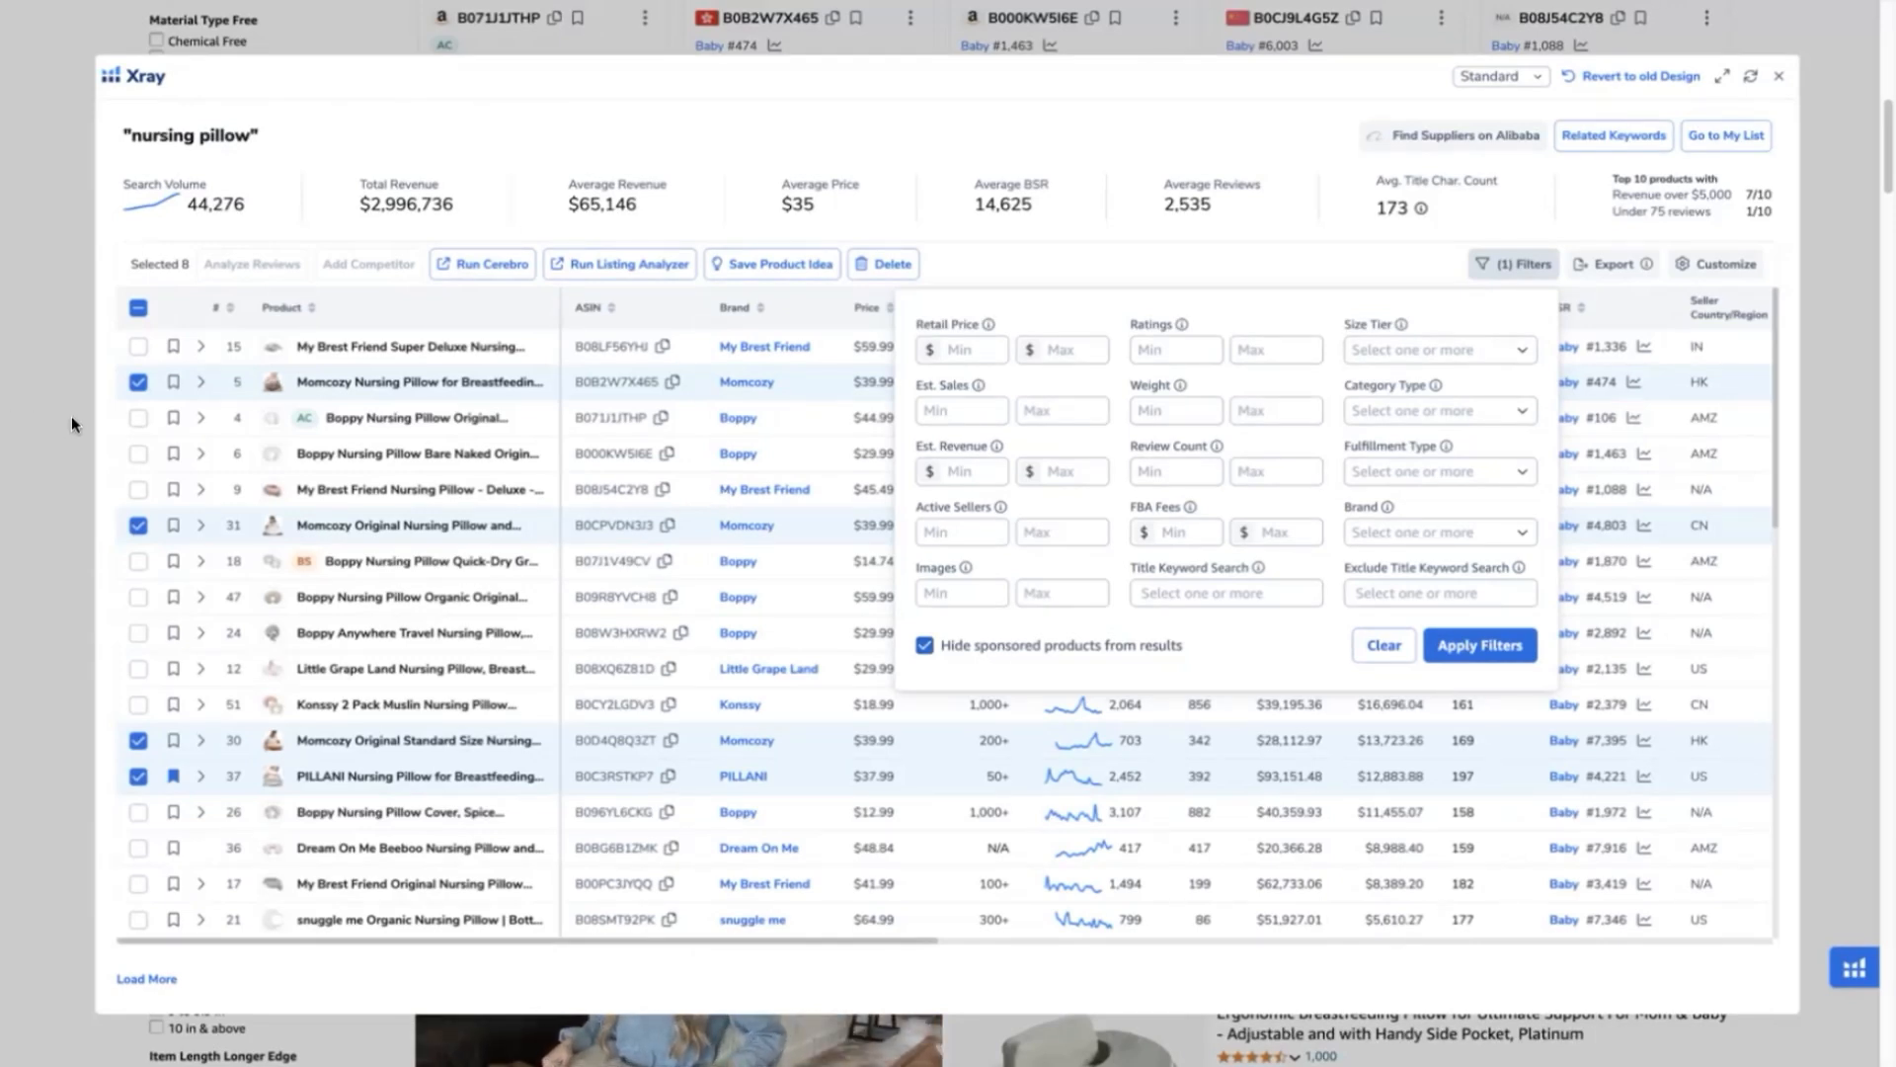
click(98, 453)
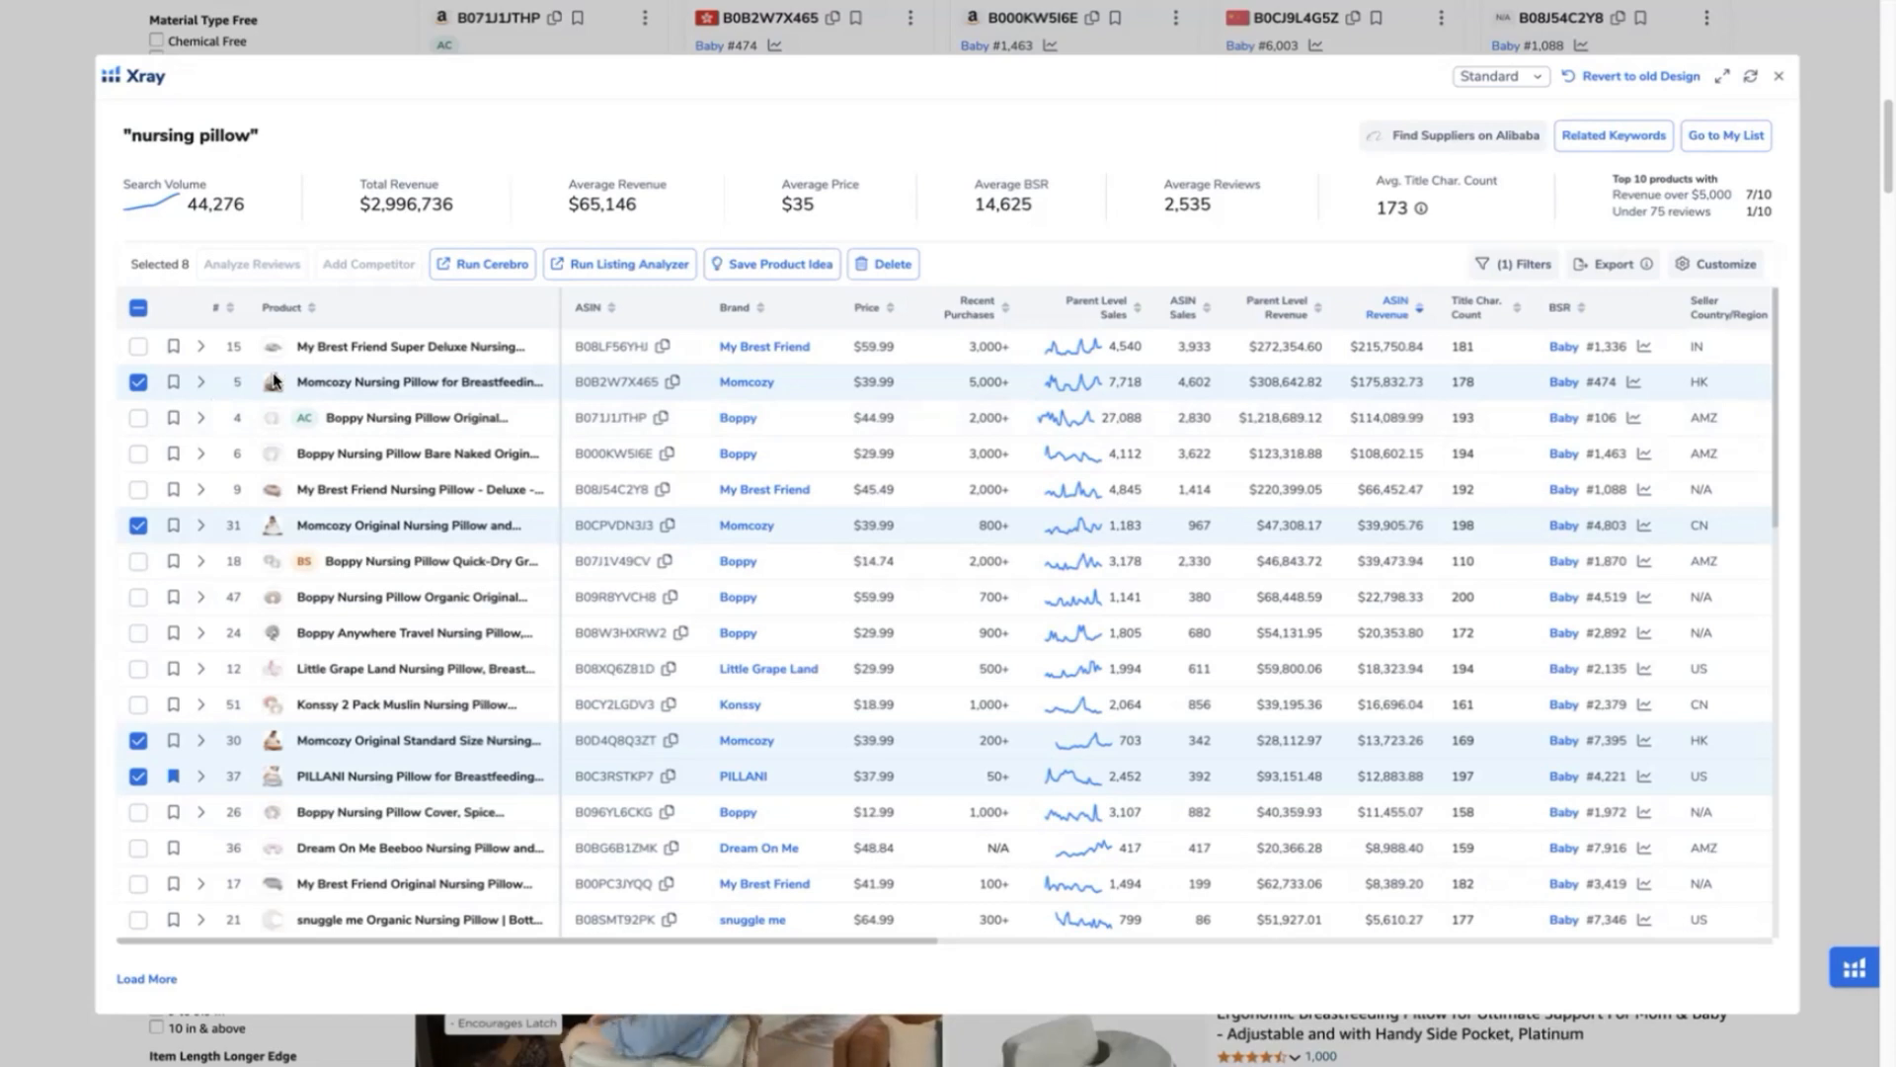
mouse_move(275, 385)
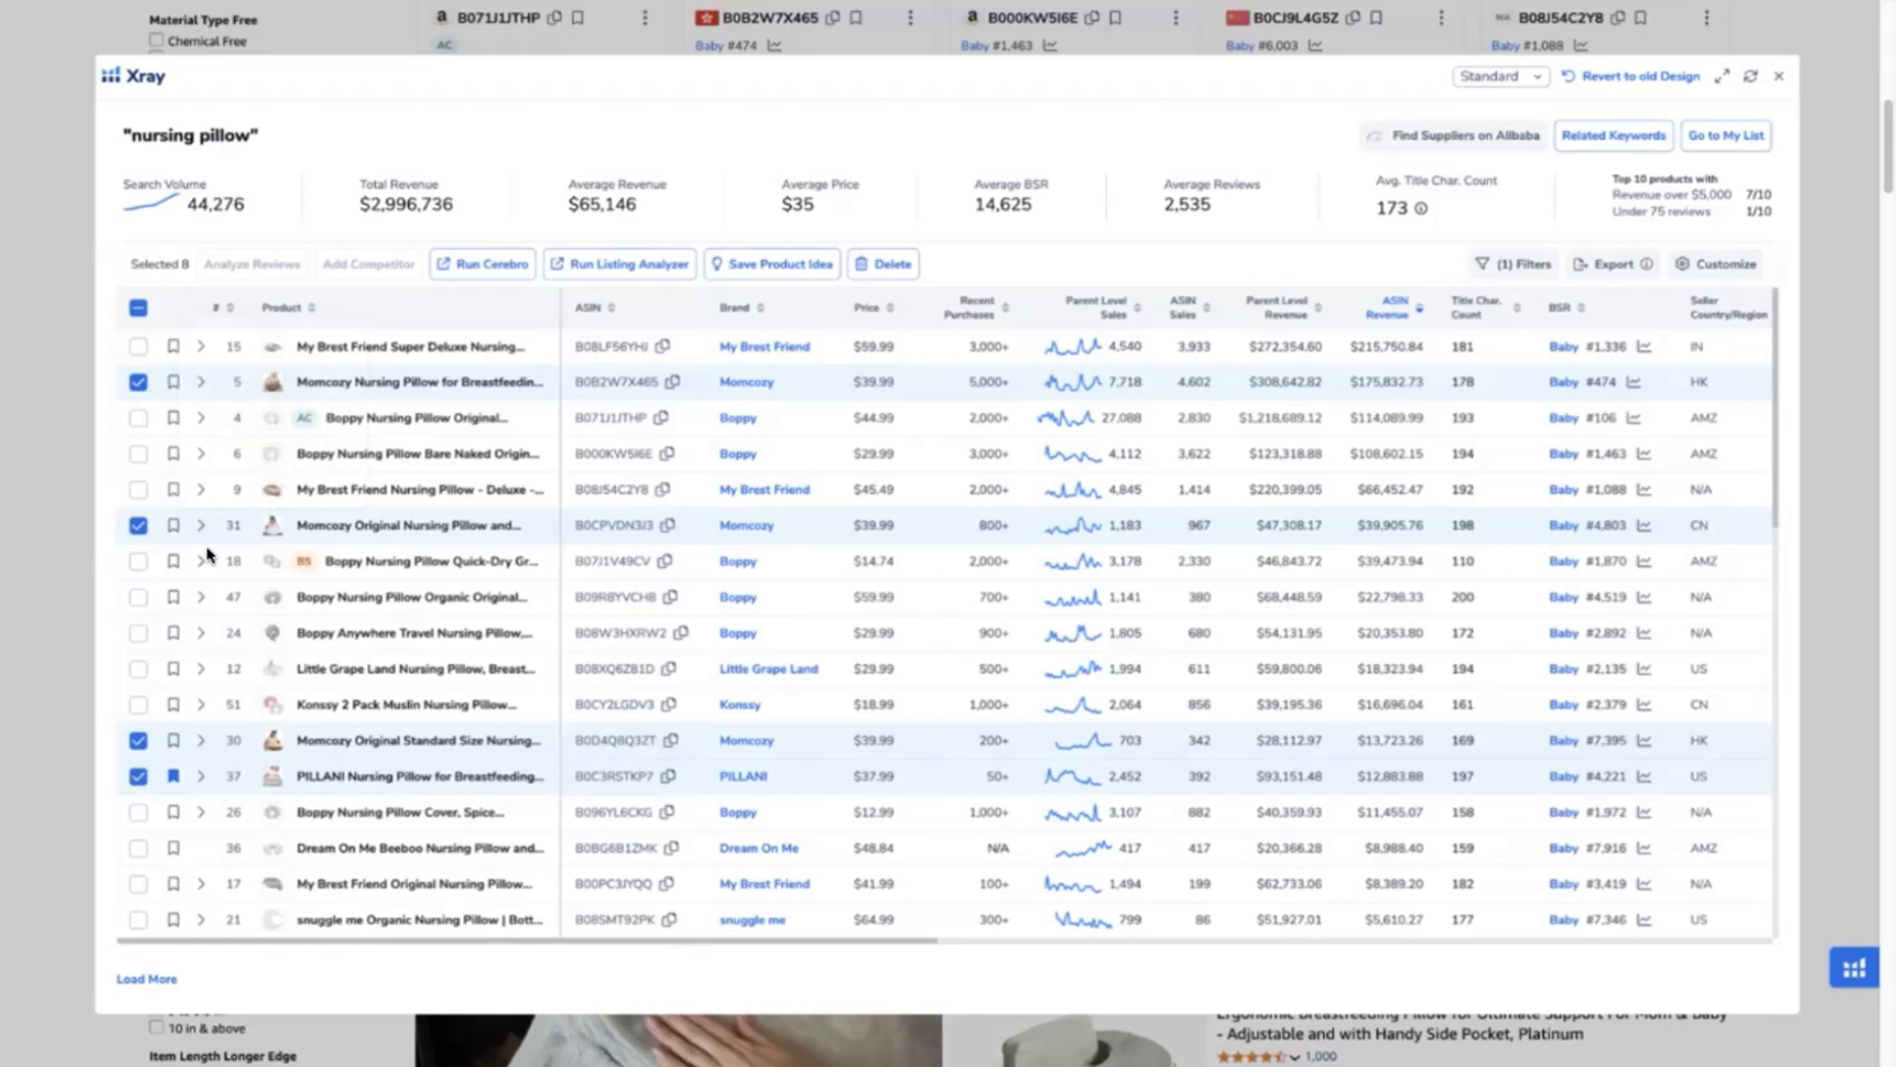
mouse_move(204, 549)
scroll(202, 548, down, 2)
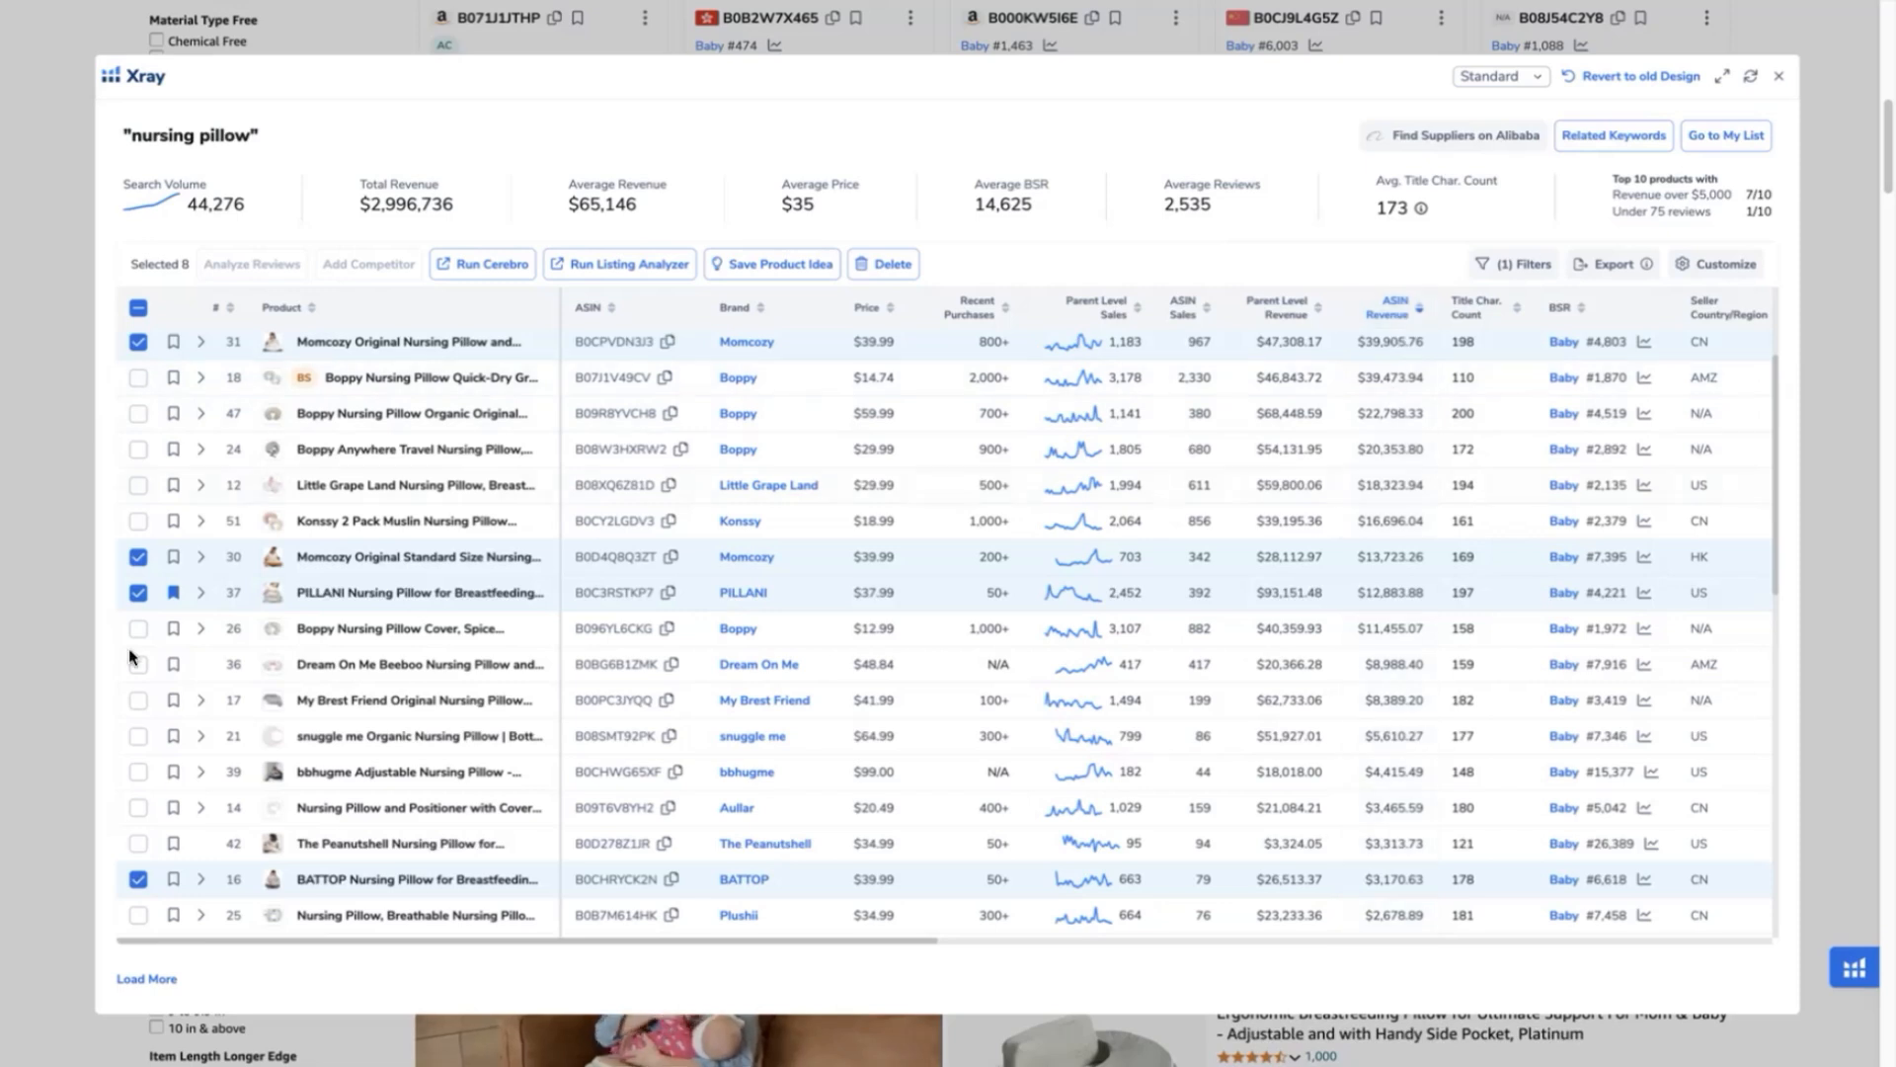
scroll(130, 652, down, 6)
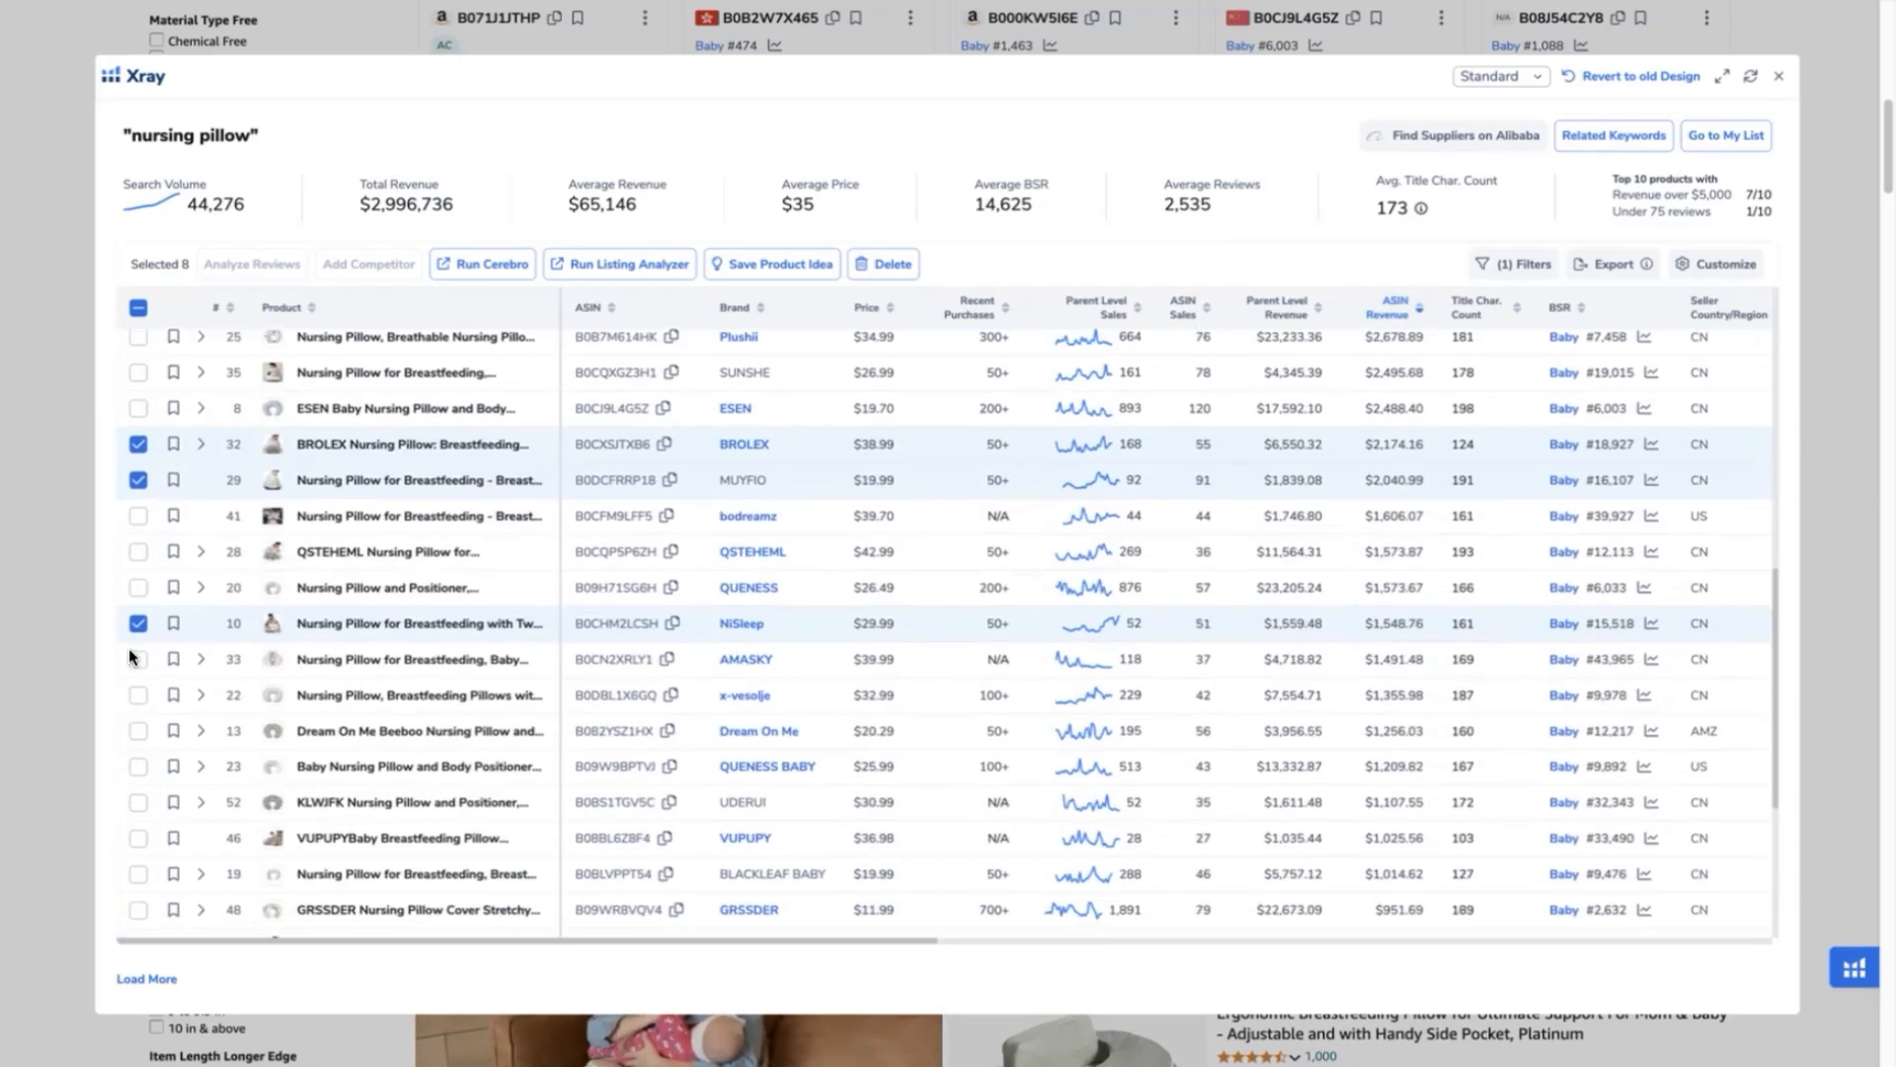
mouse_move(280, 629)
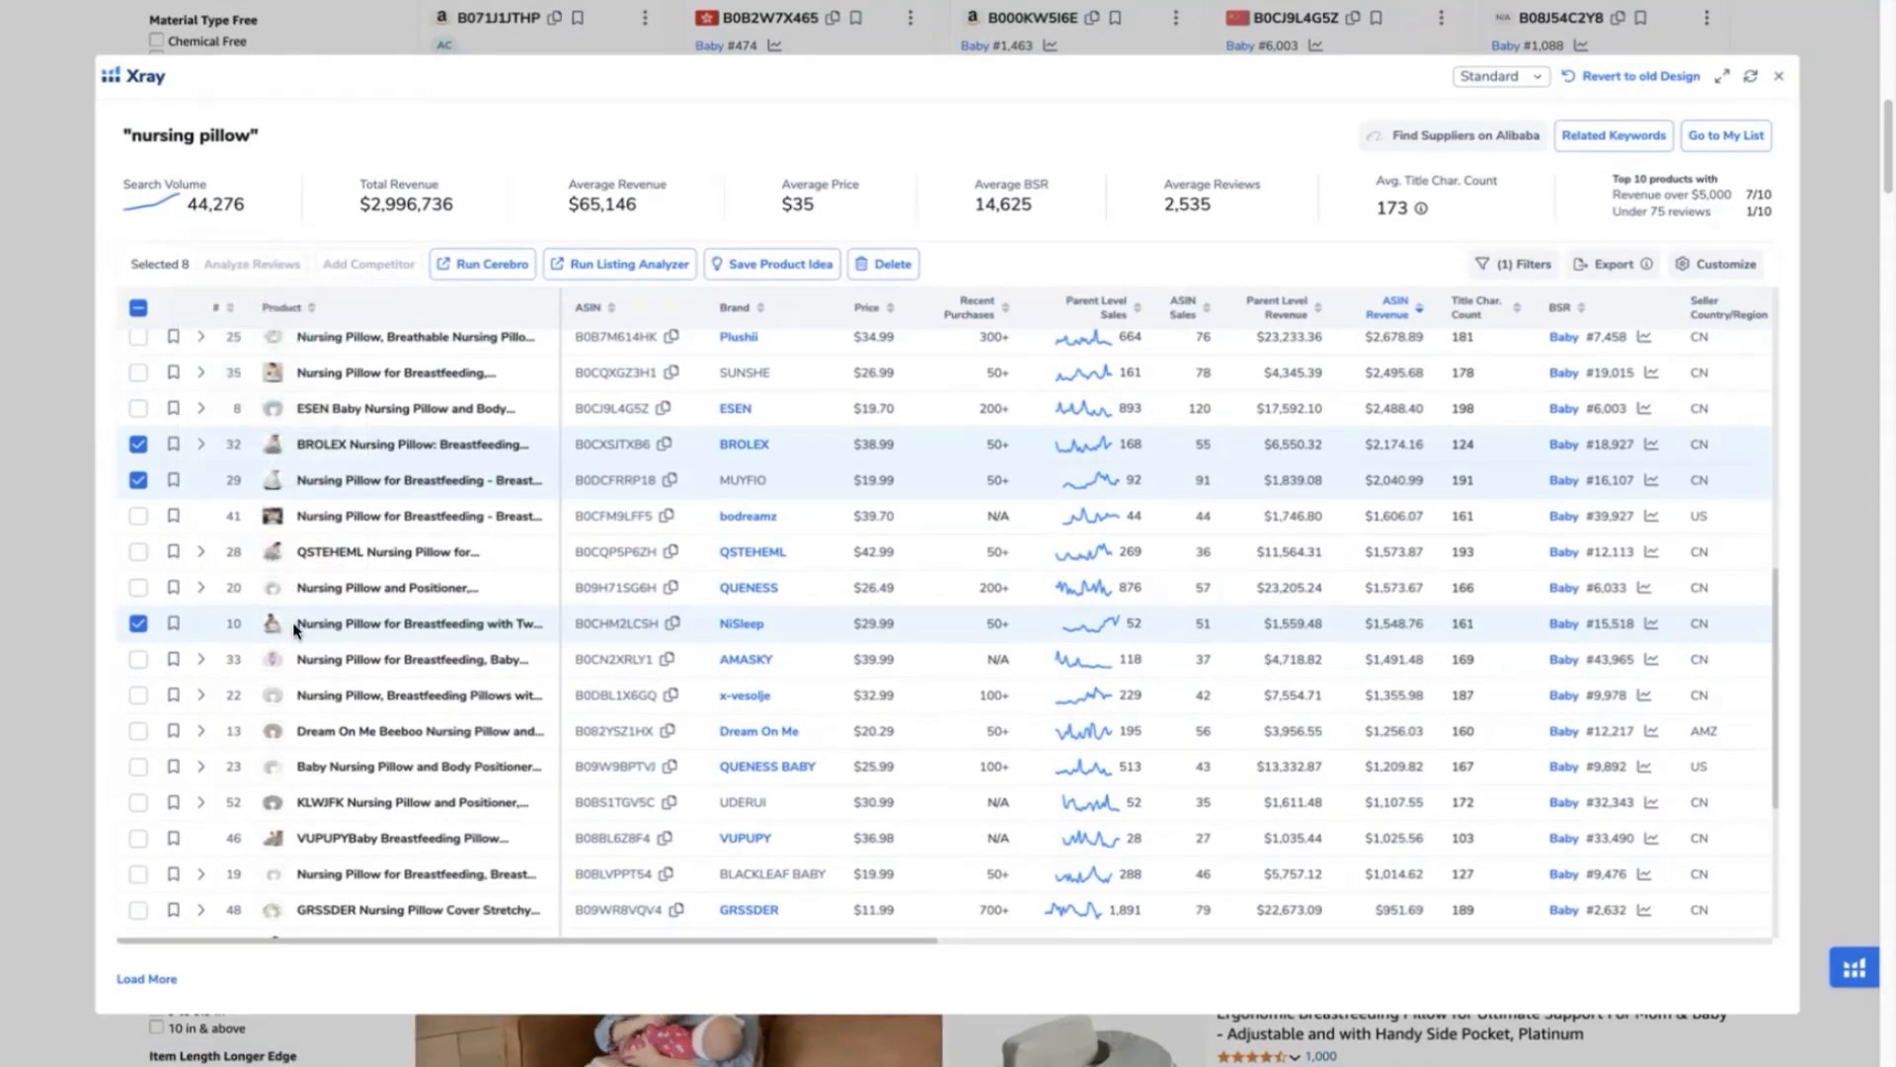
click(503, 270)
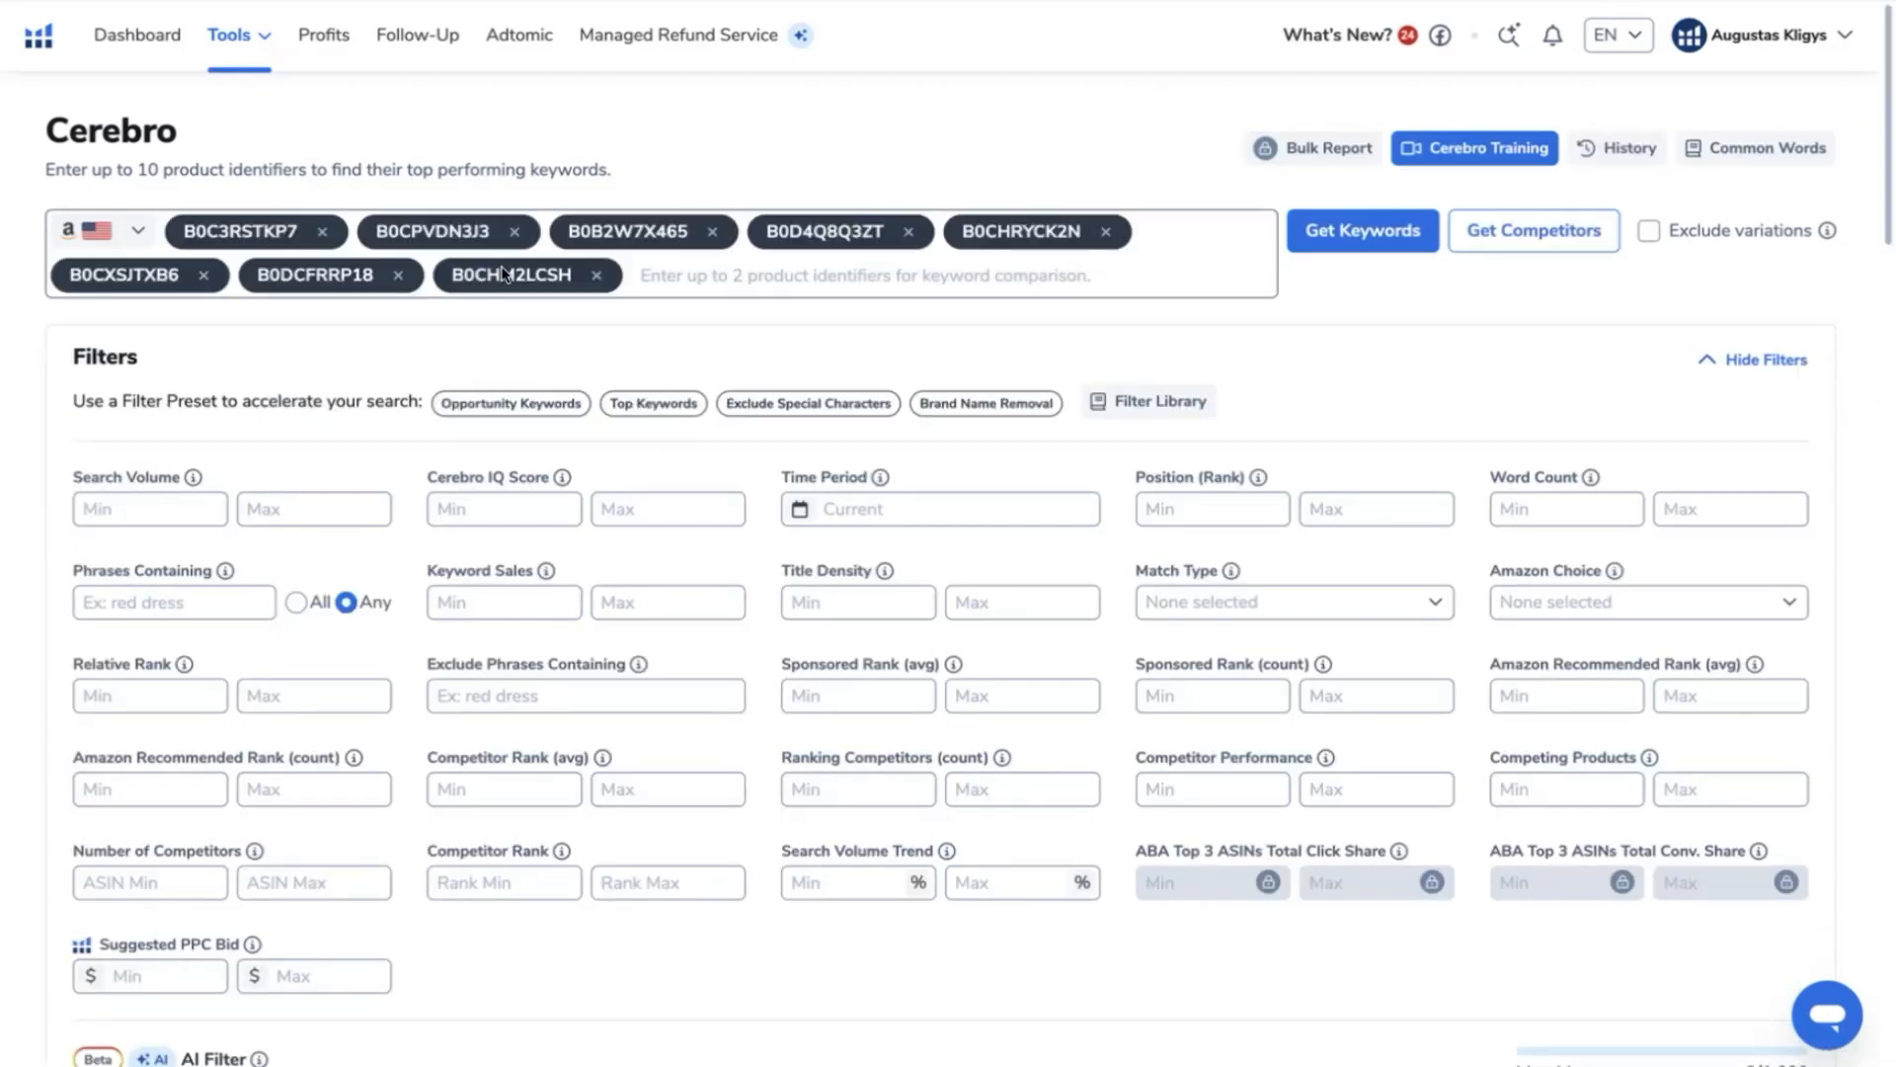
- Retrieve the competitors' keywords with variations excluded and review the multi-product search results
click(1648, 235)
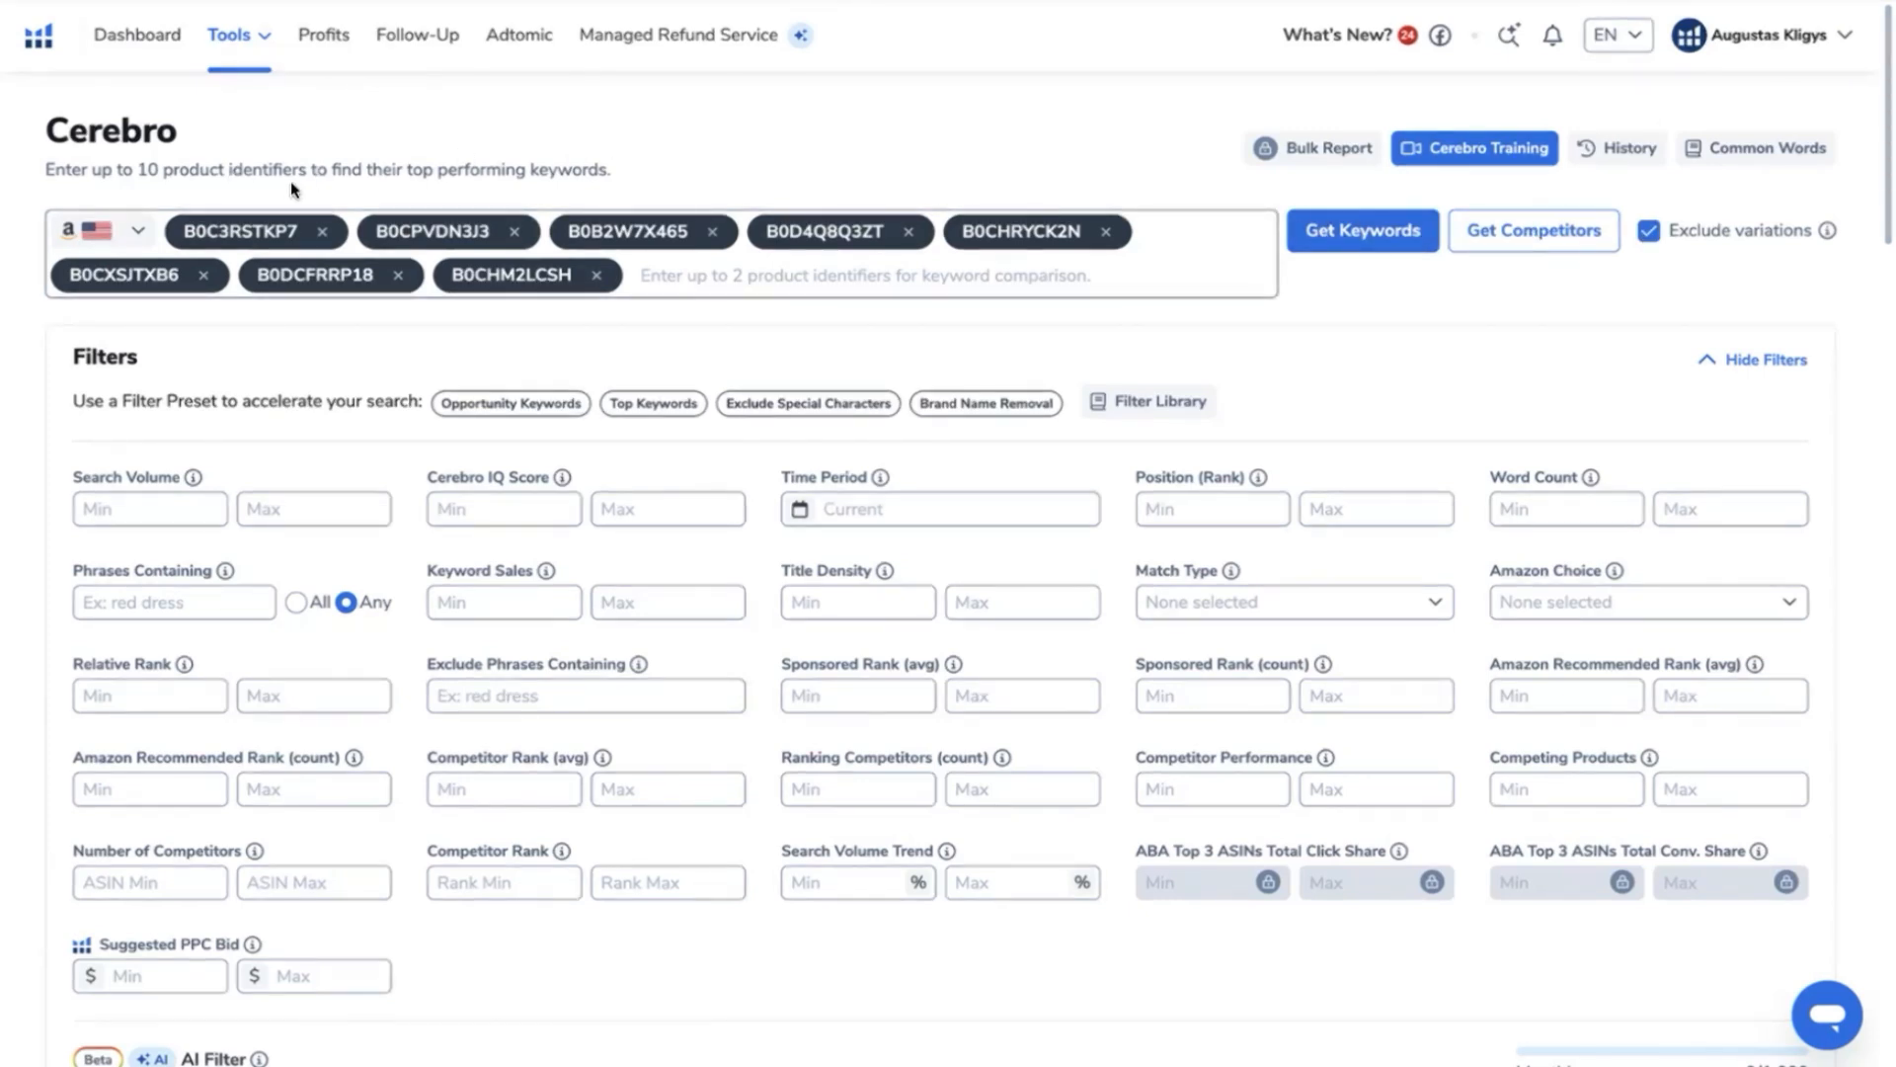
key(Return)
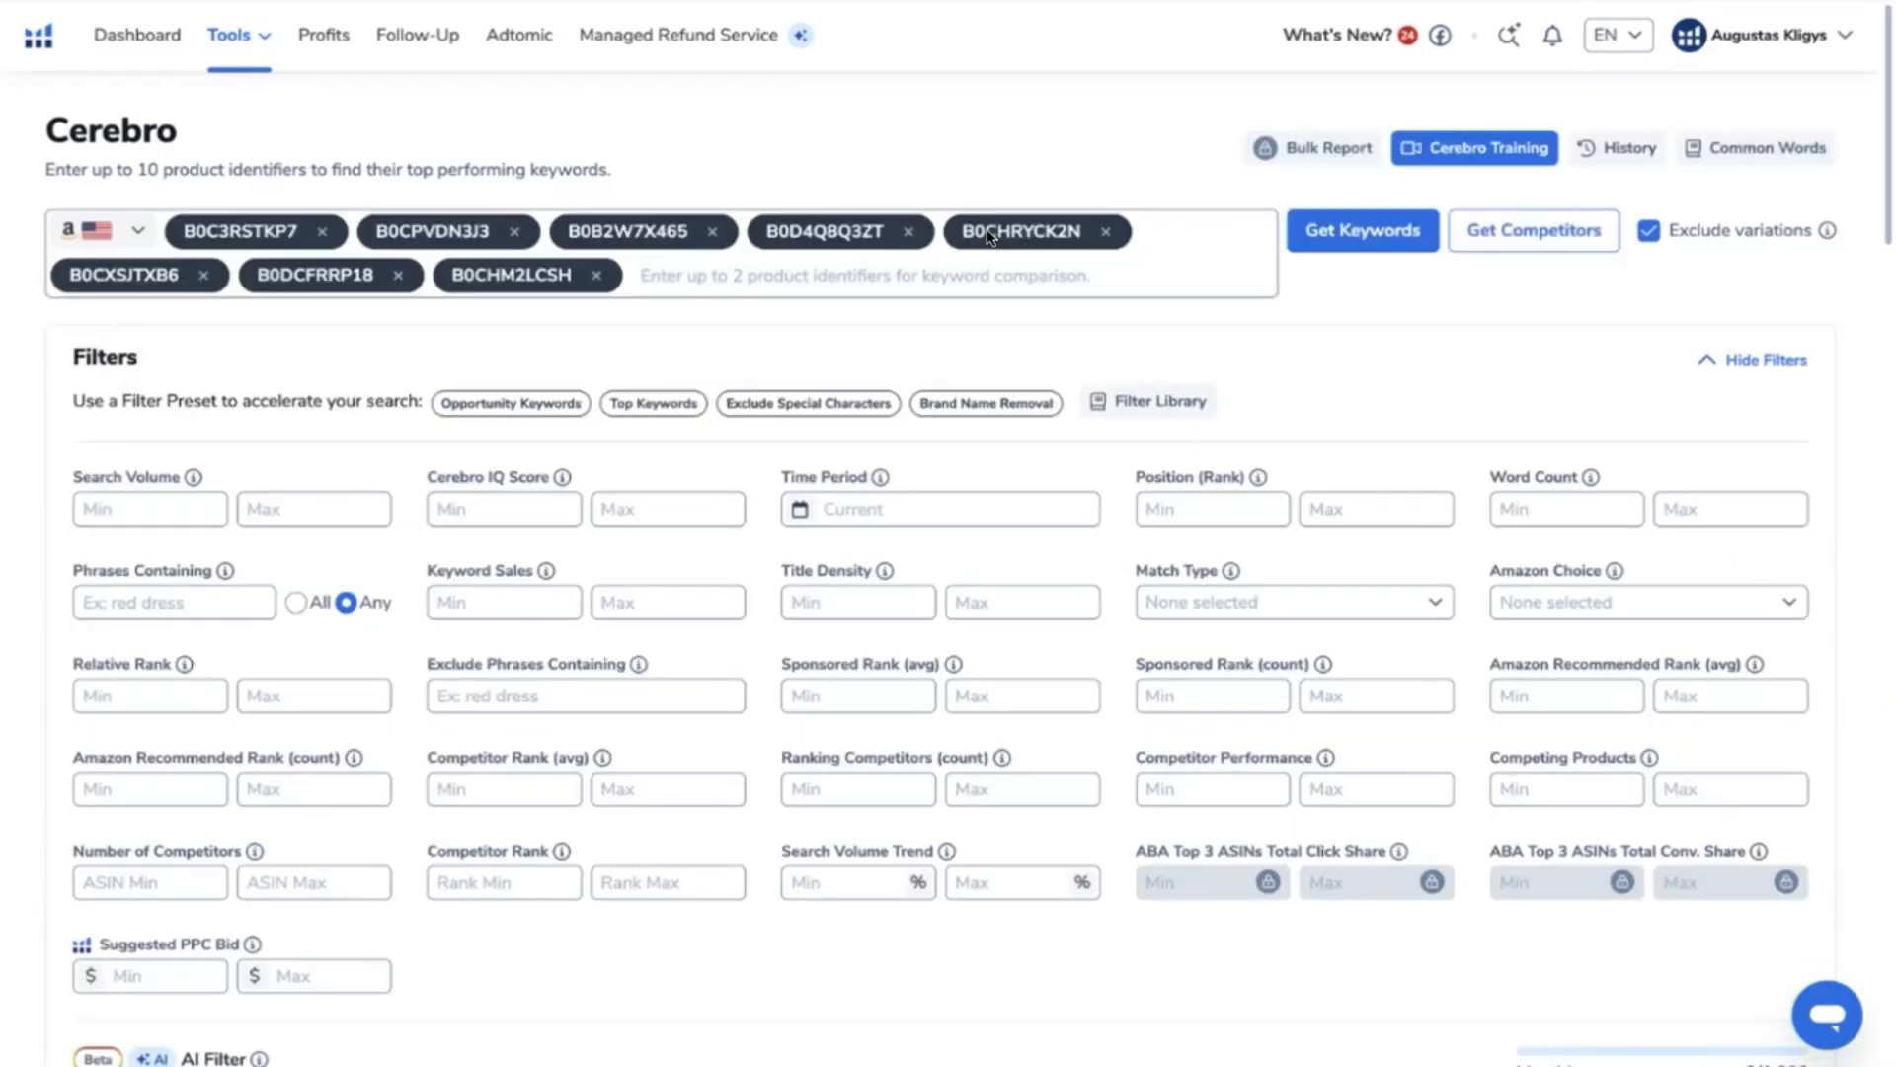
scroll(990, 231, down, 12)
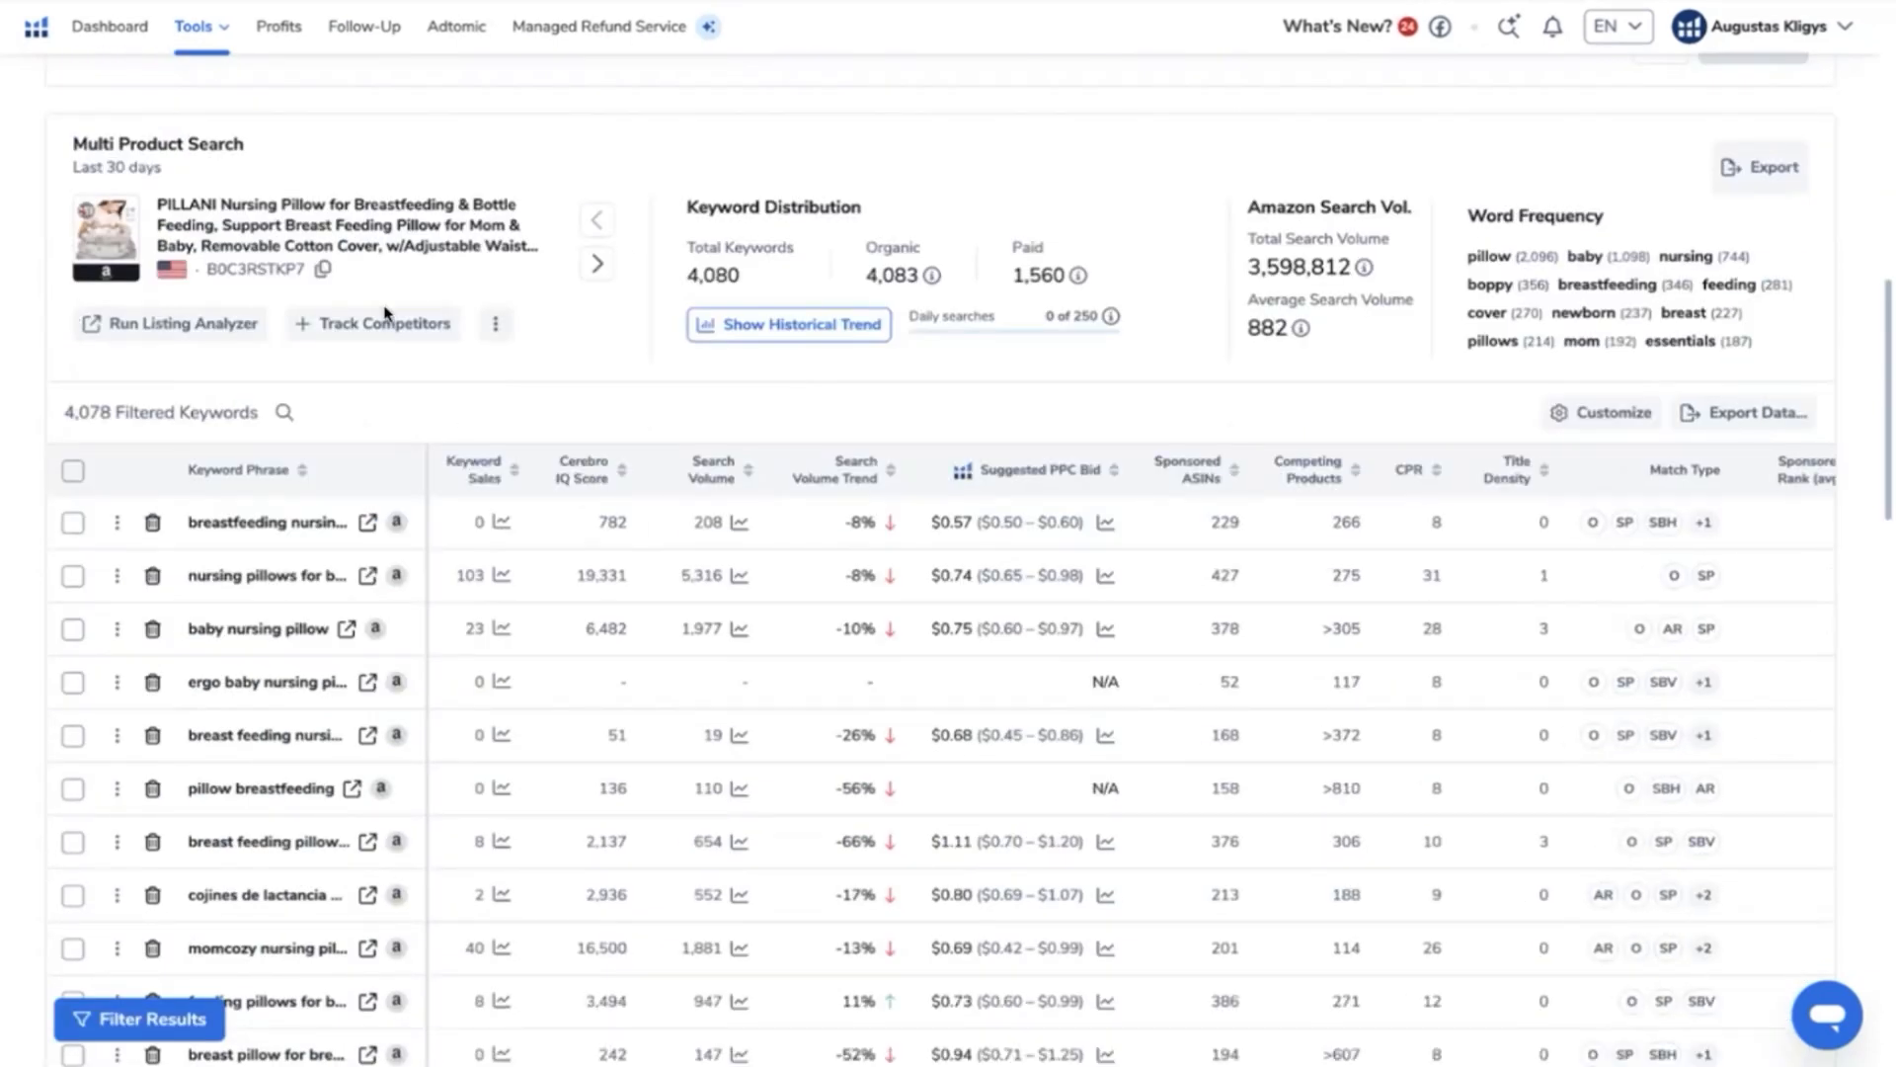
scroll(952, 359, down, 1)
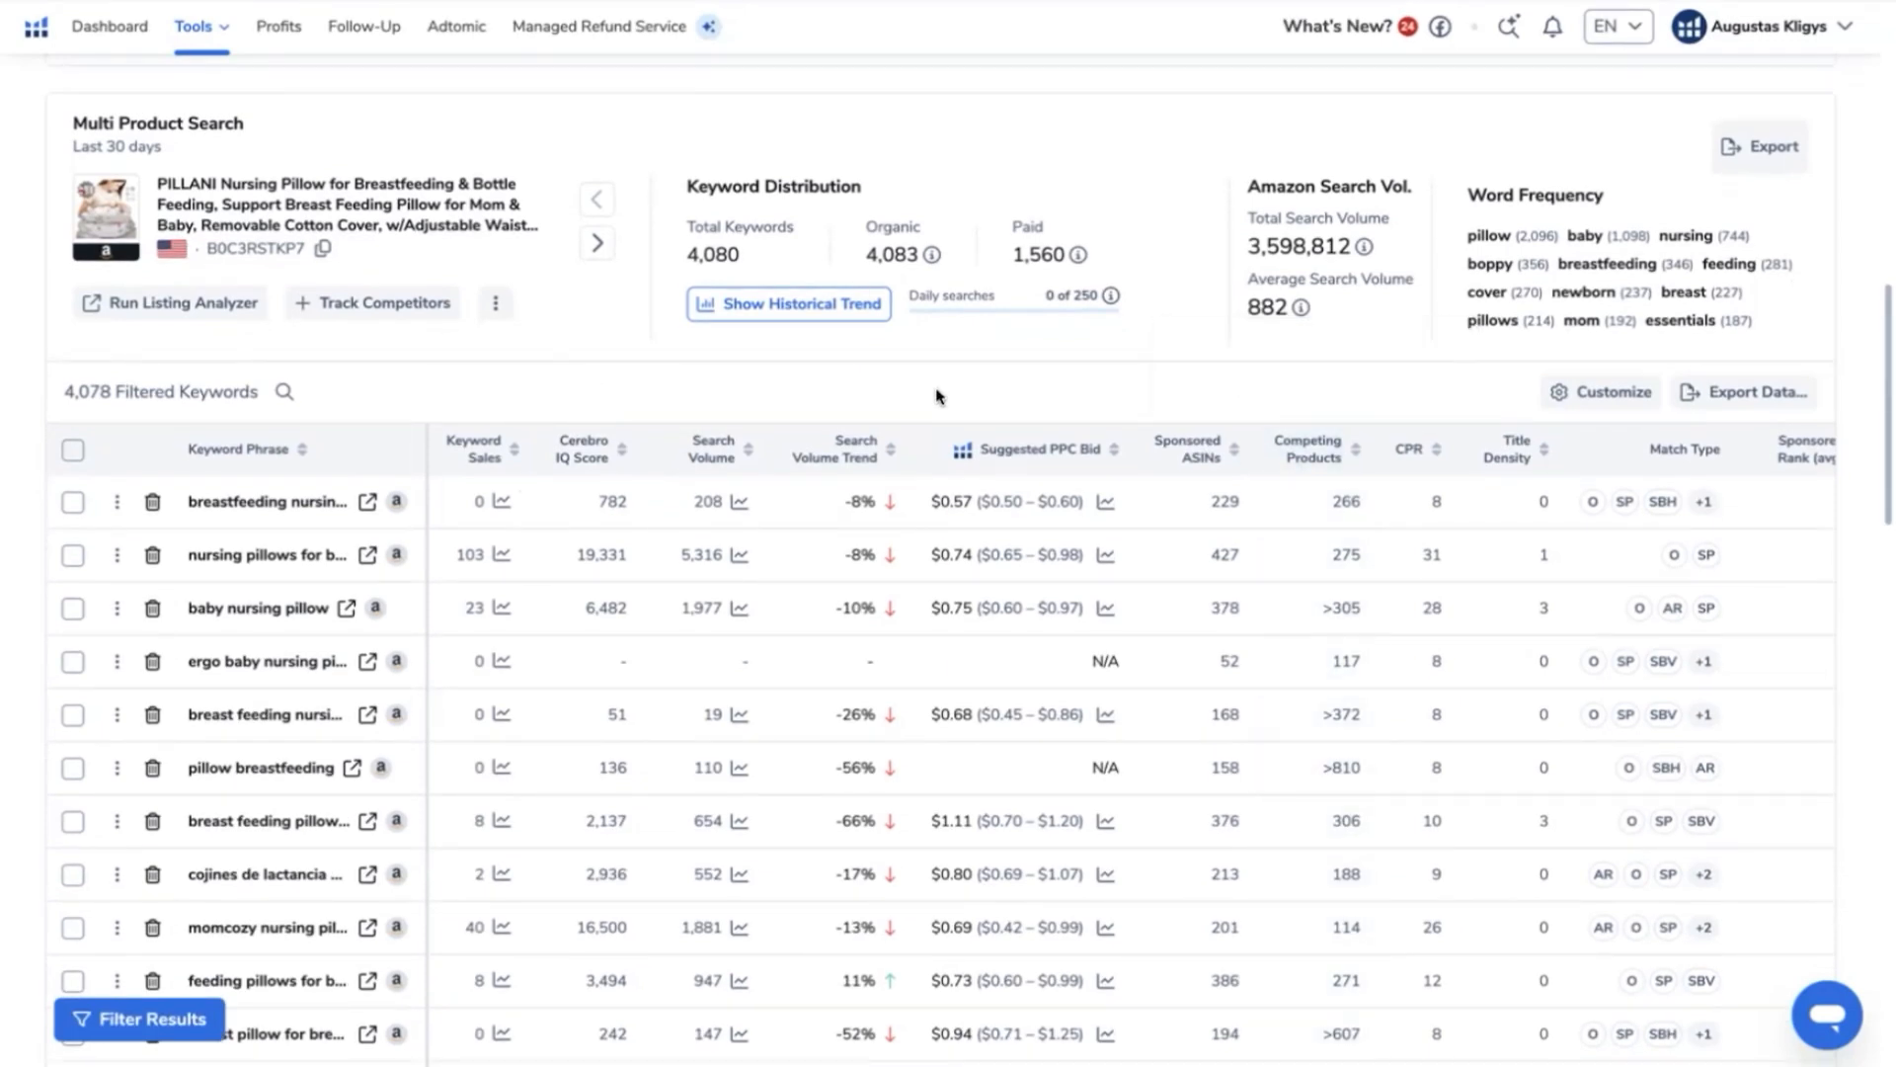
scroll(1006, 375, up, 3)
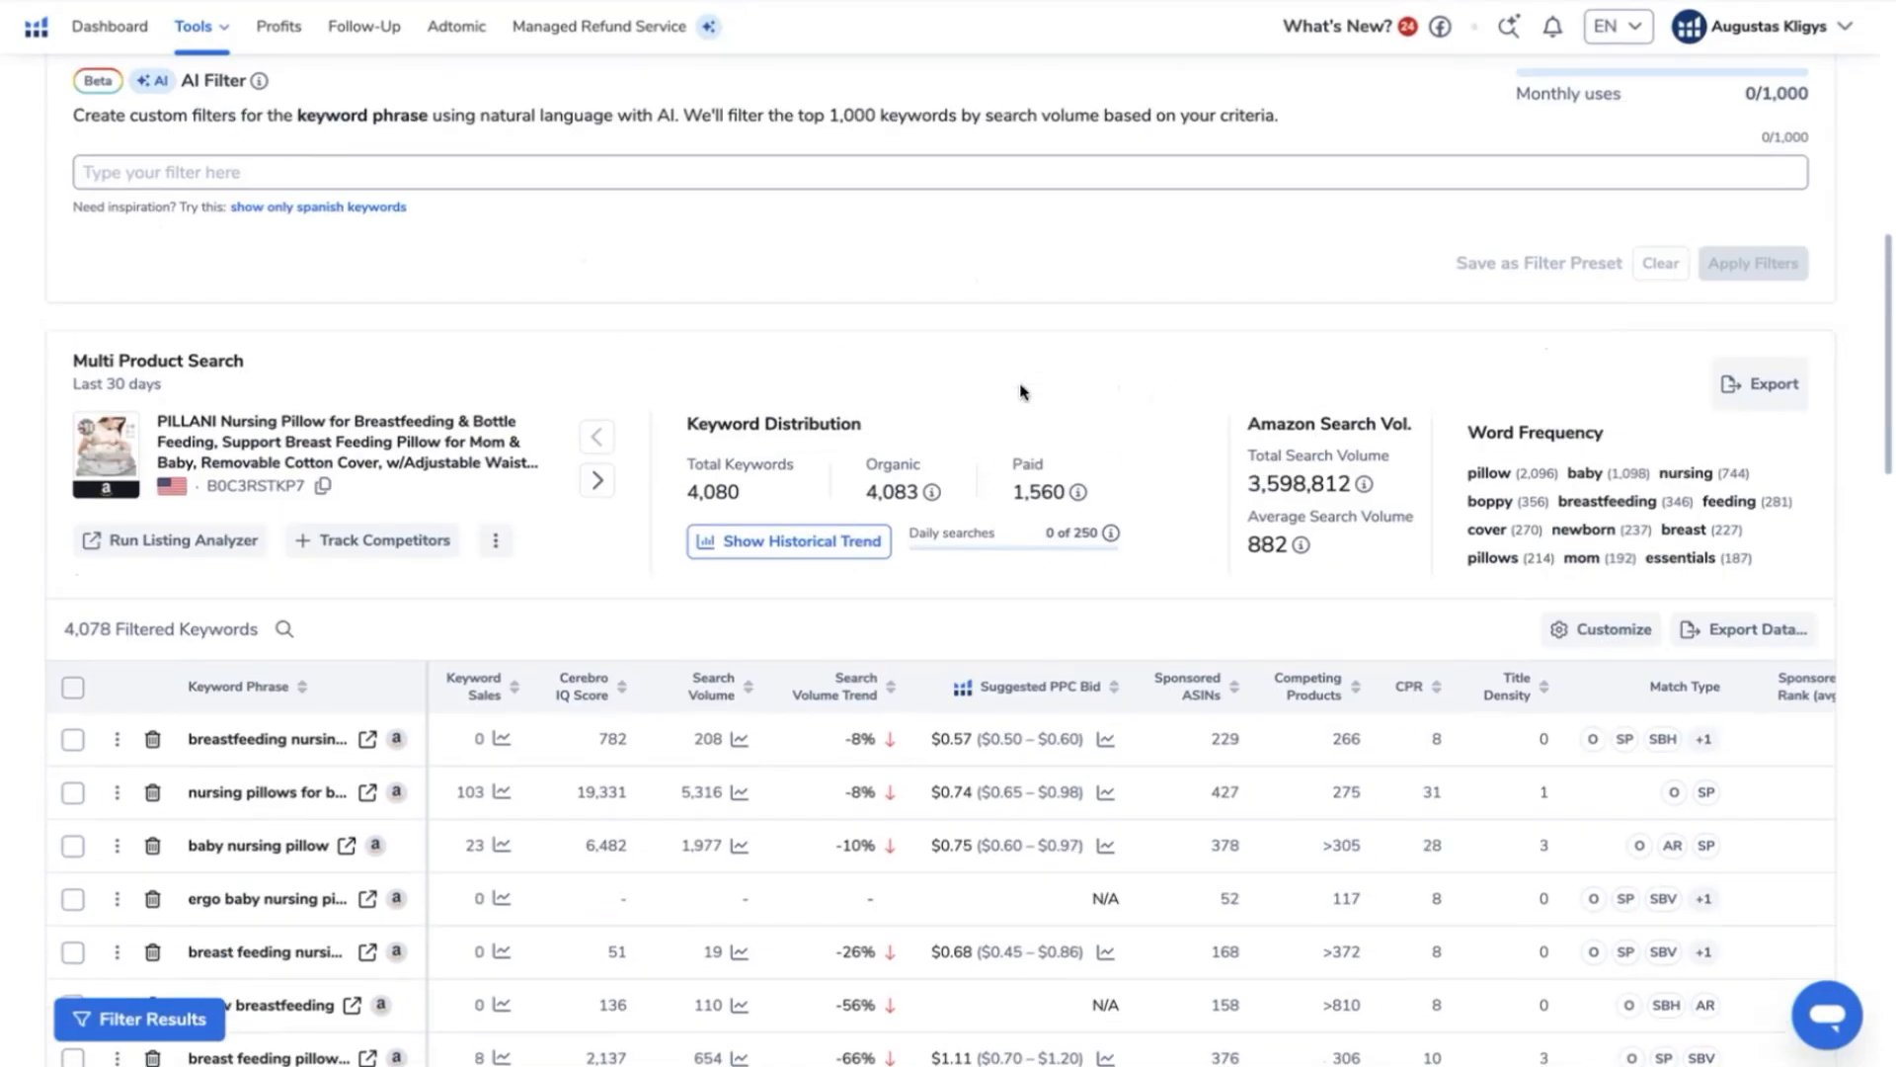
scroll(1101, 363, up, 5)
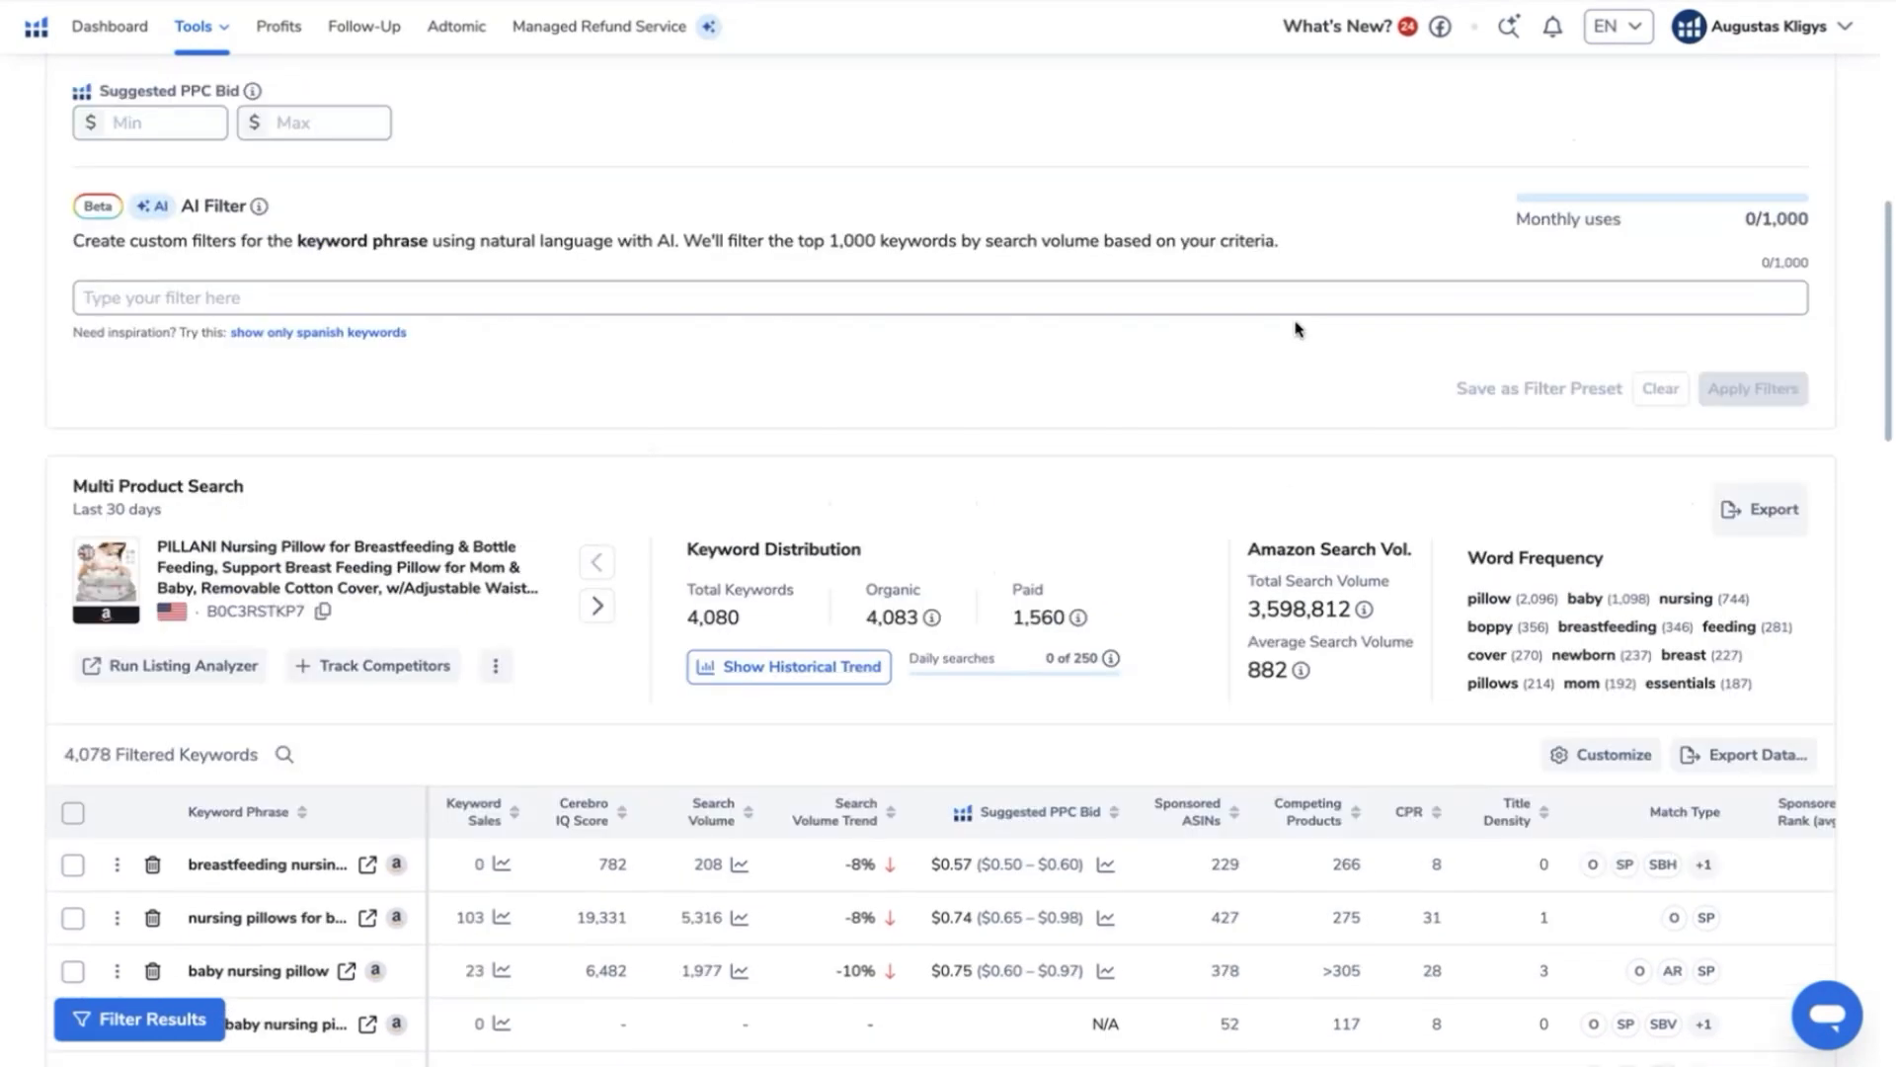
- Filter the keywords to an average competitor rank between 1 and 30
scroll(724, 326, up, 4)
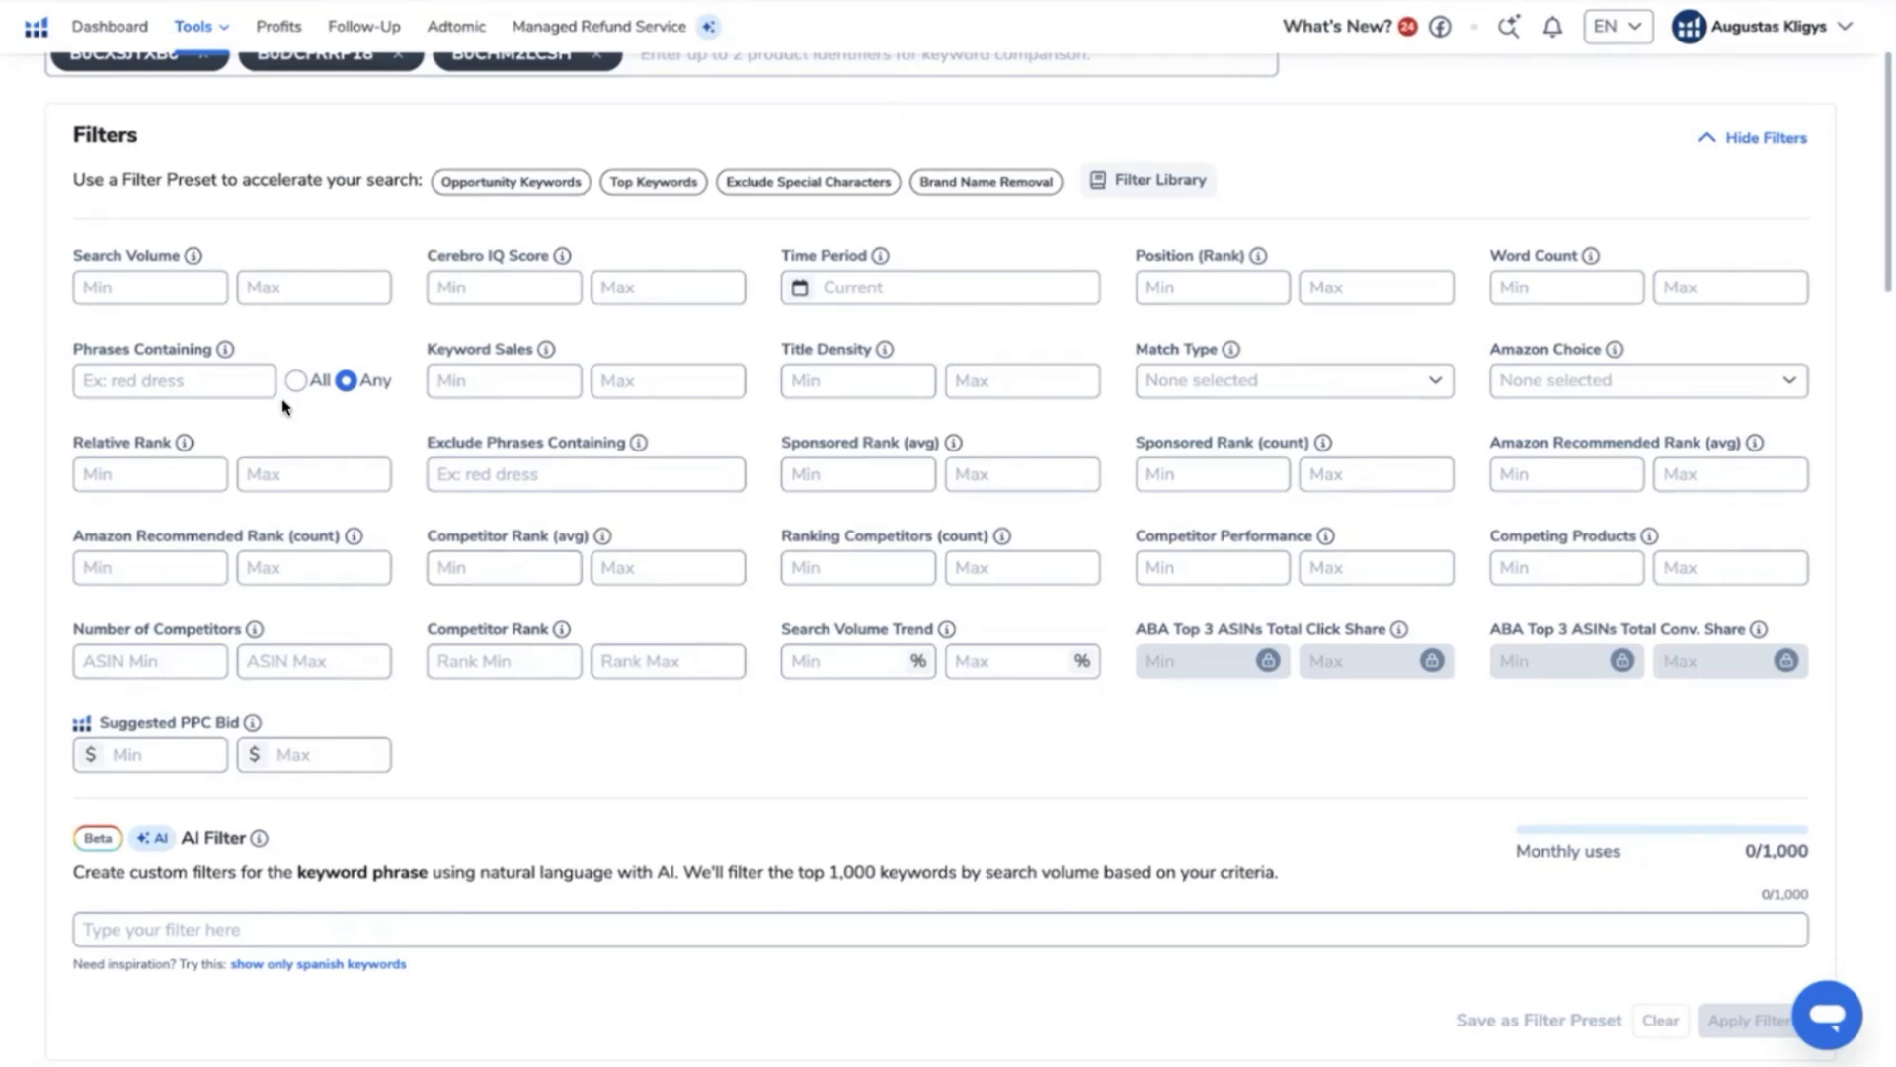
drag(427, 536, 639, 546)
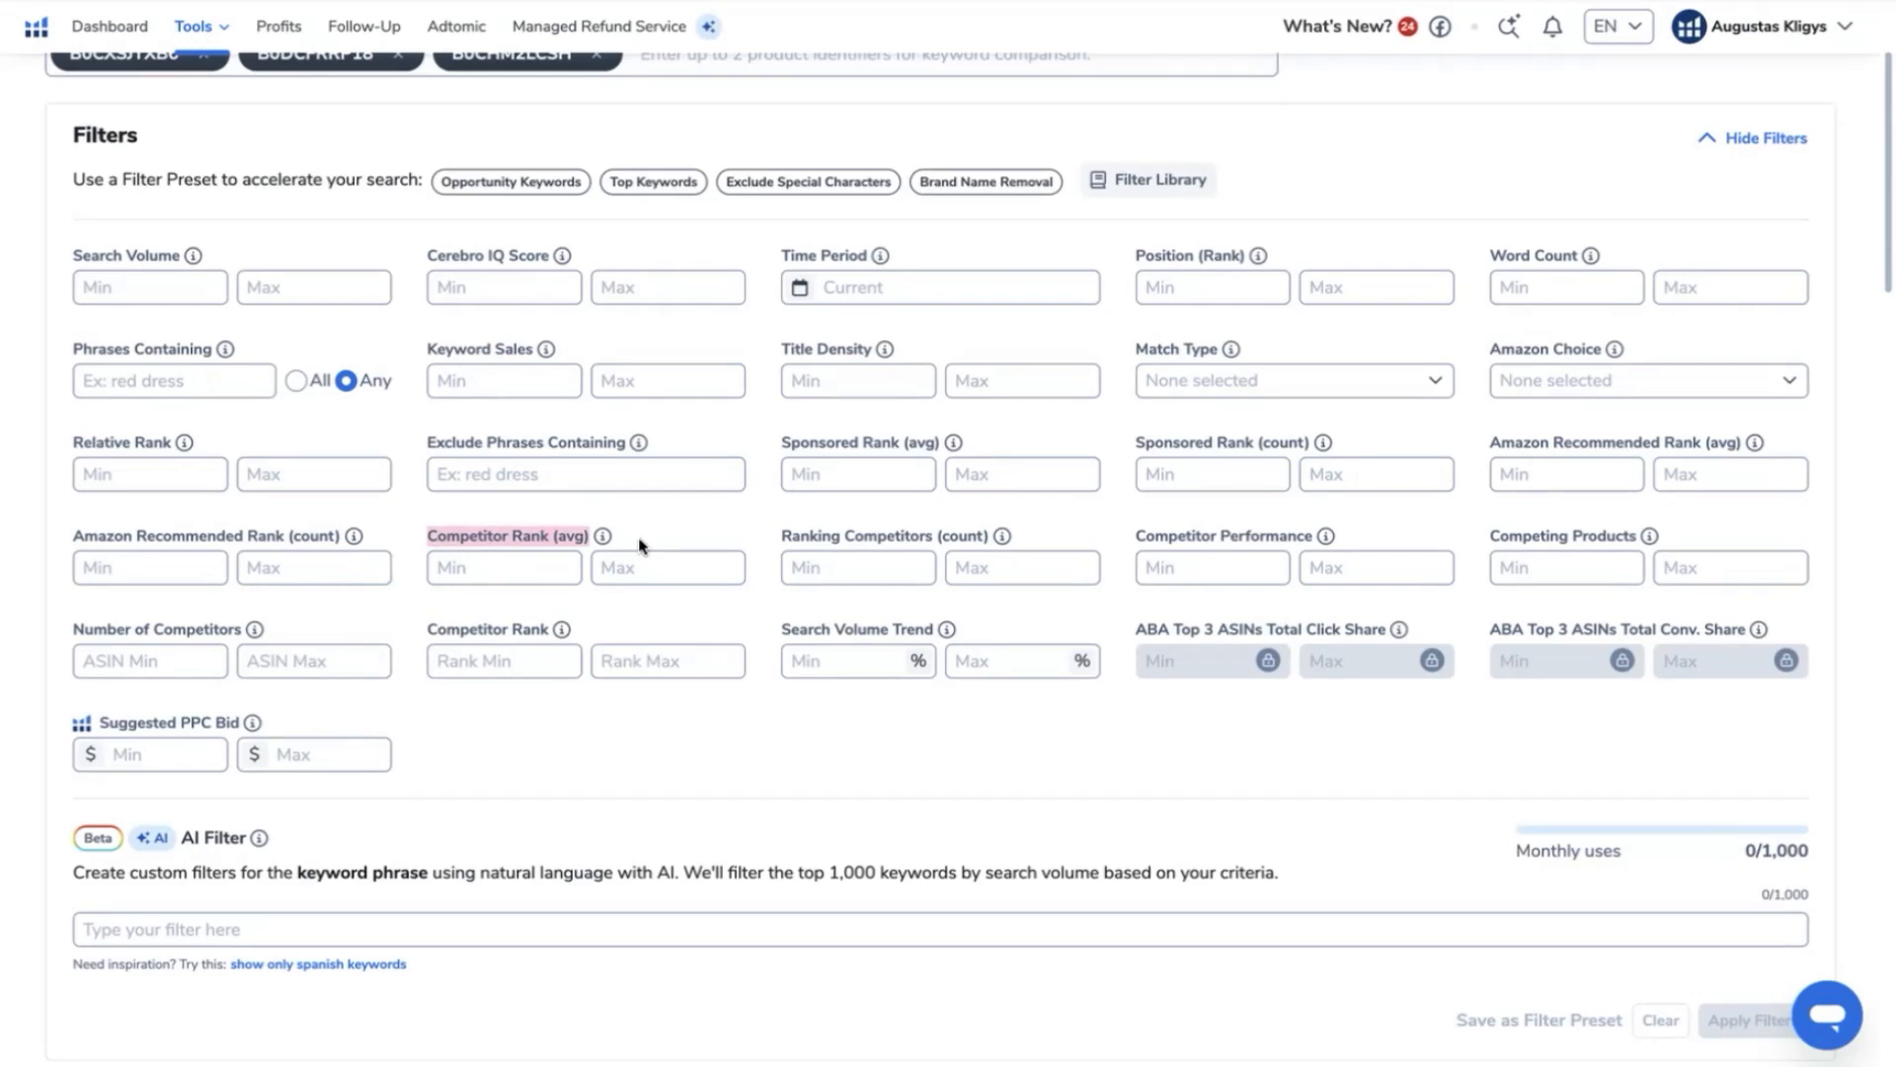
click(546, 572)
text(1)
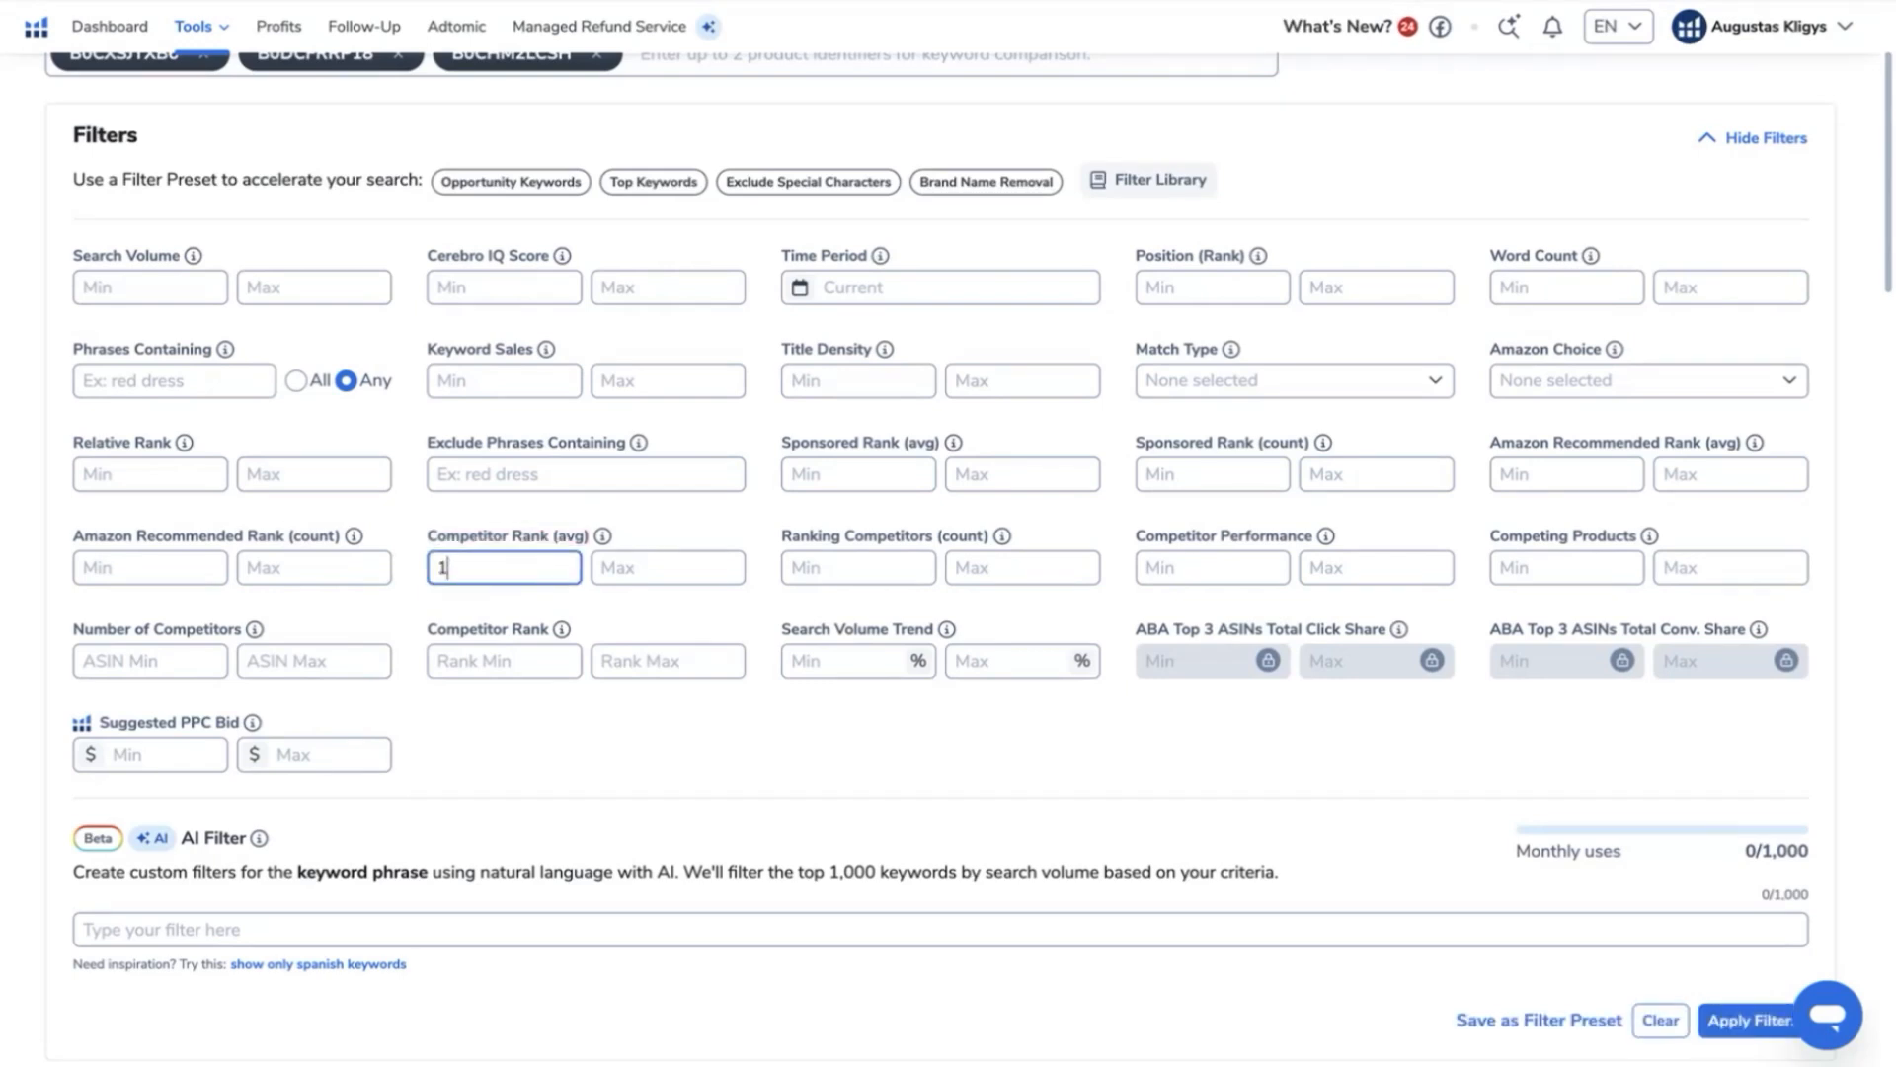
click(644, 569)
text(30)
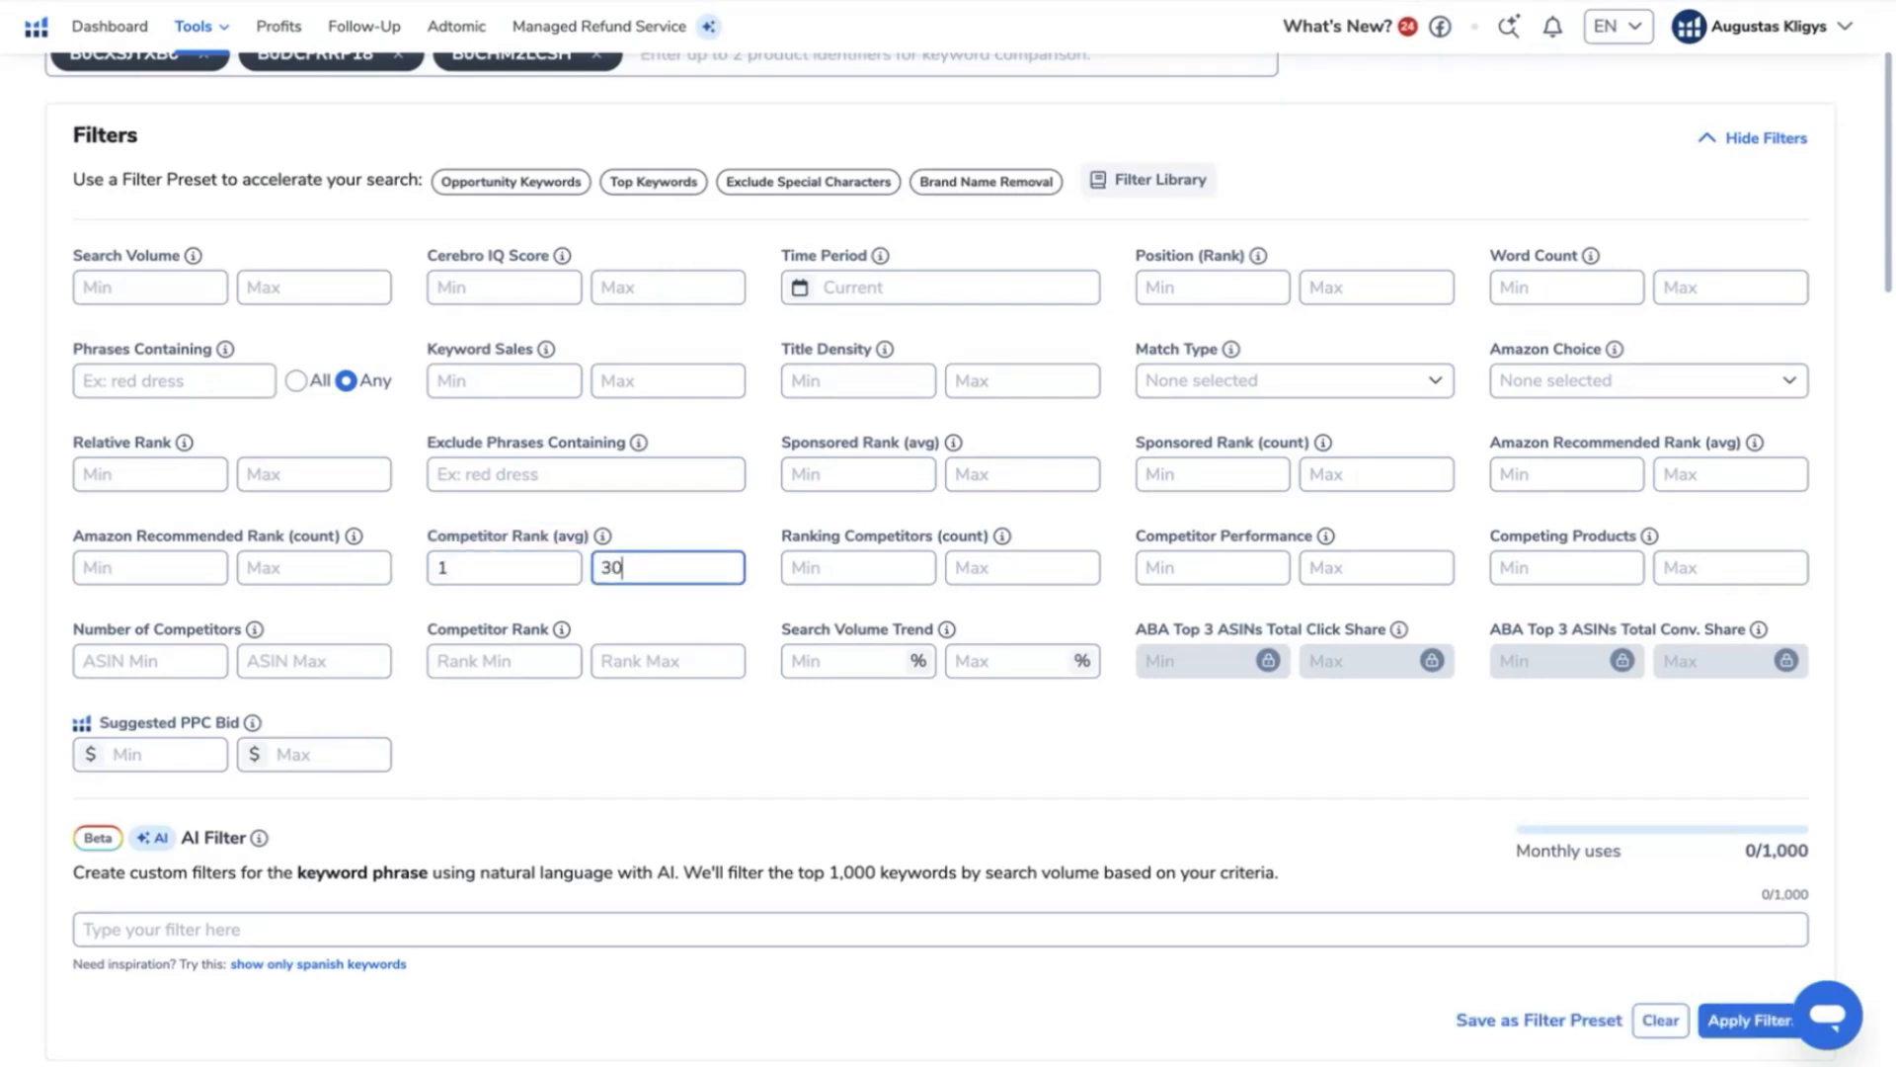
key(Return)
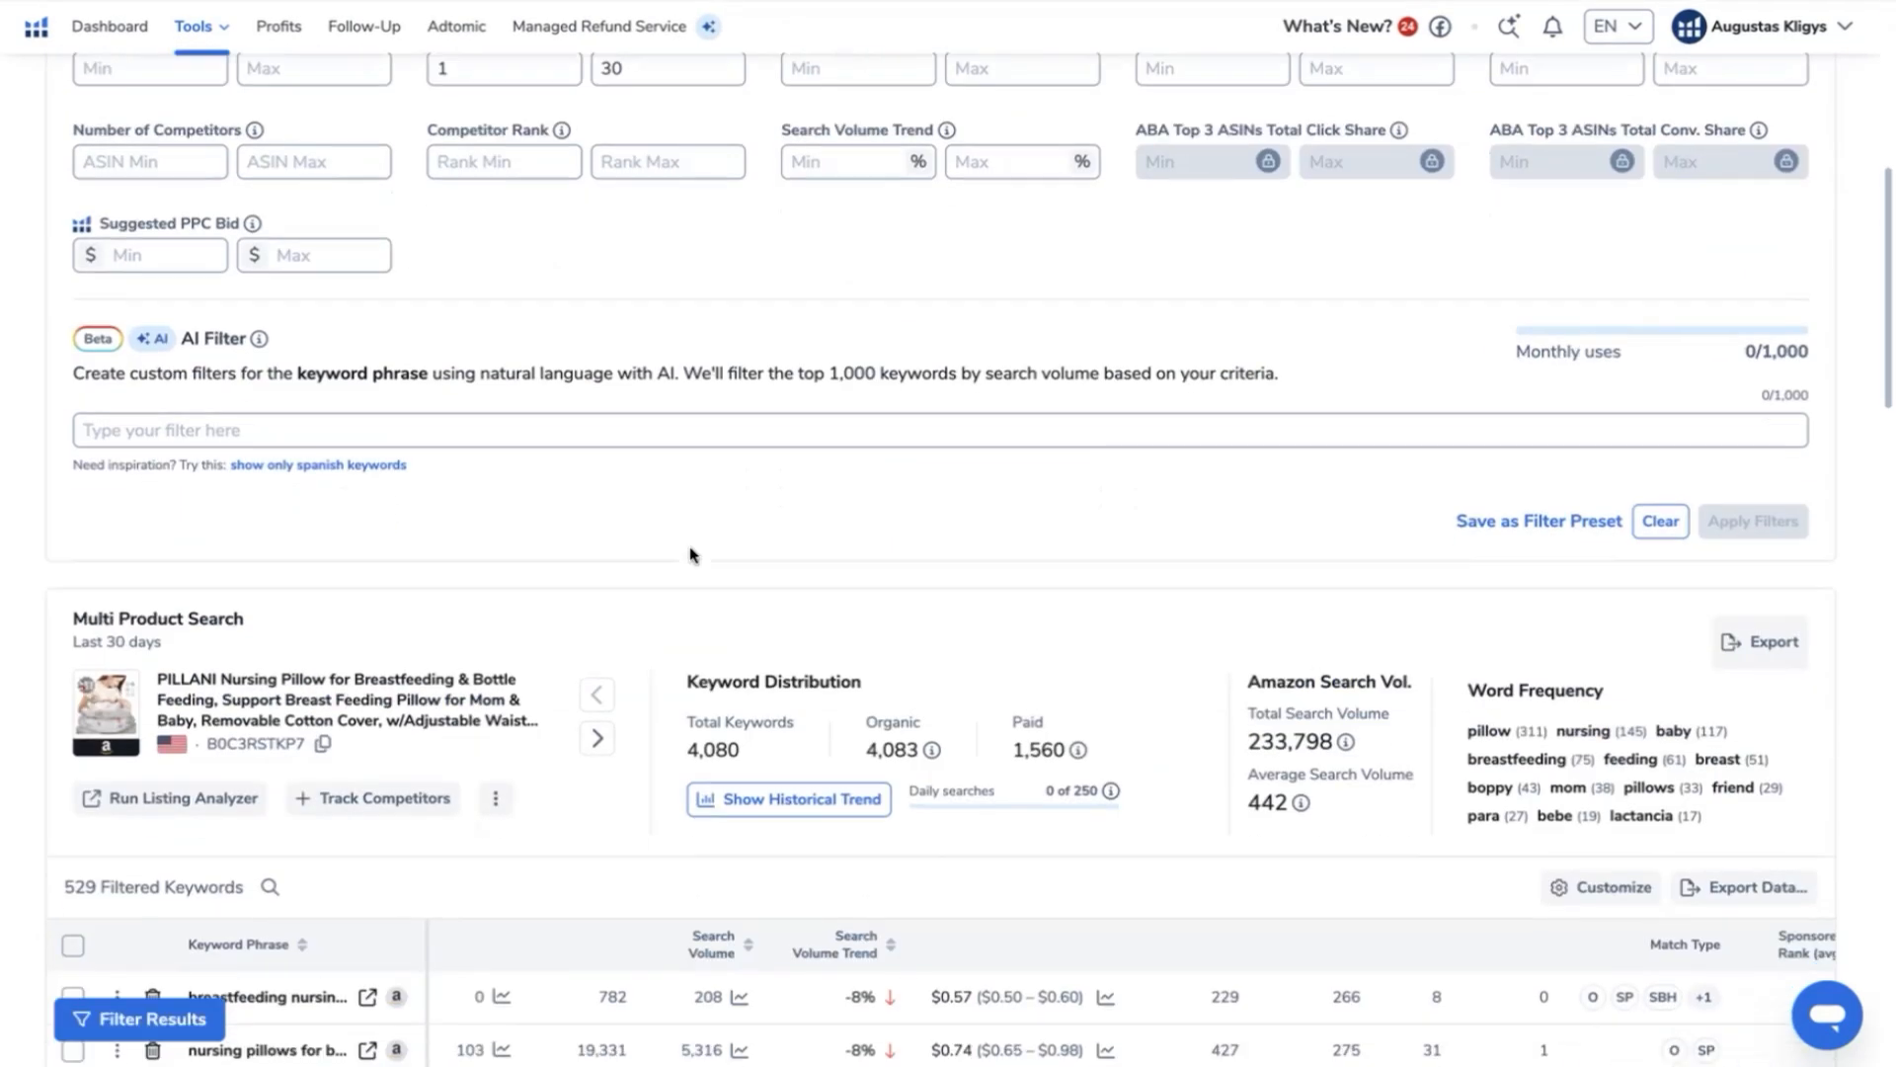
- Review the rank-filtered keywords and exclude phrases containing the brand names momcozy, brolex and nisleep
scroll(691, 555, down, 1)
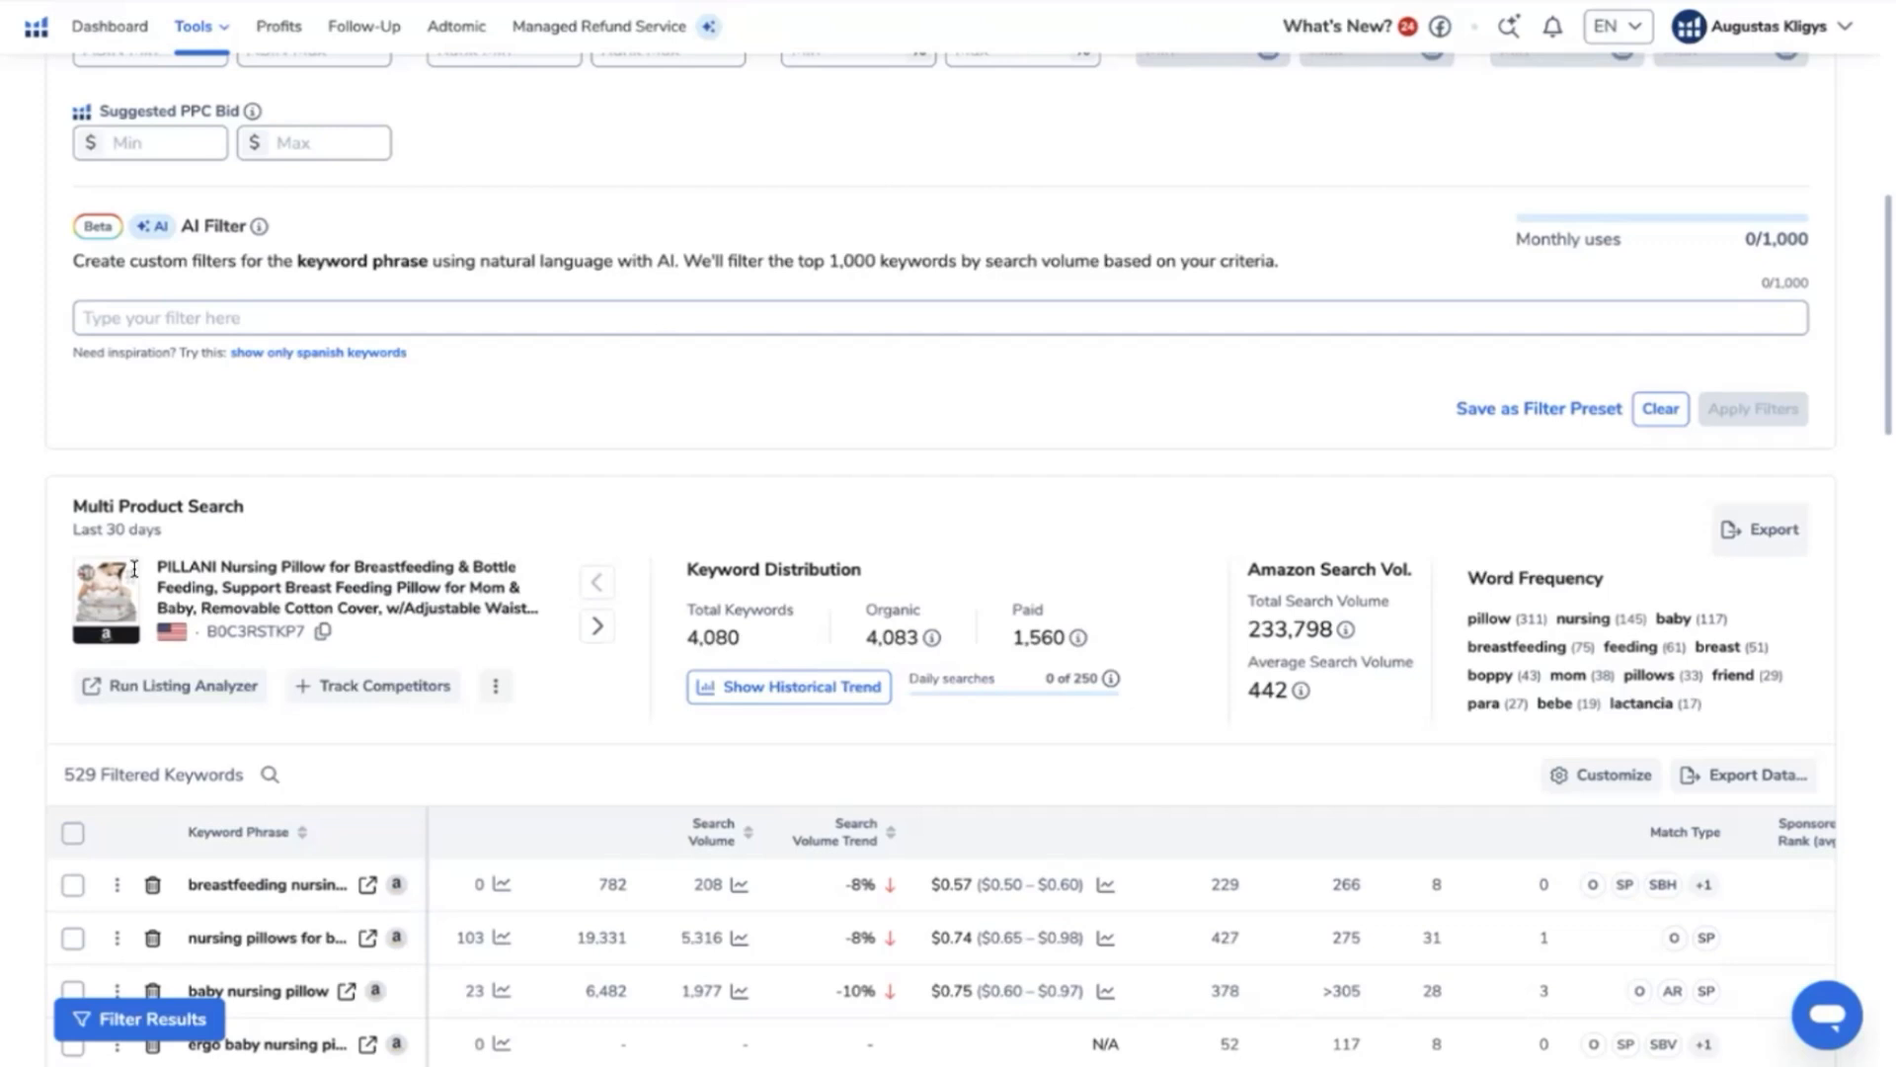
scroll(282, 560, down, 5)
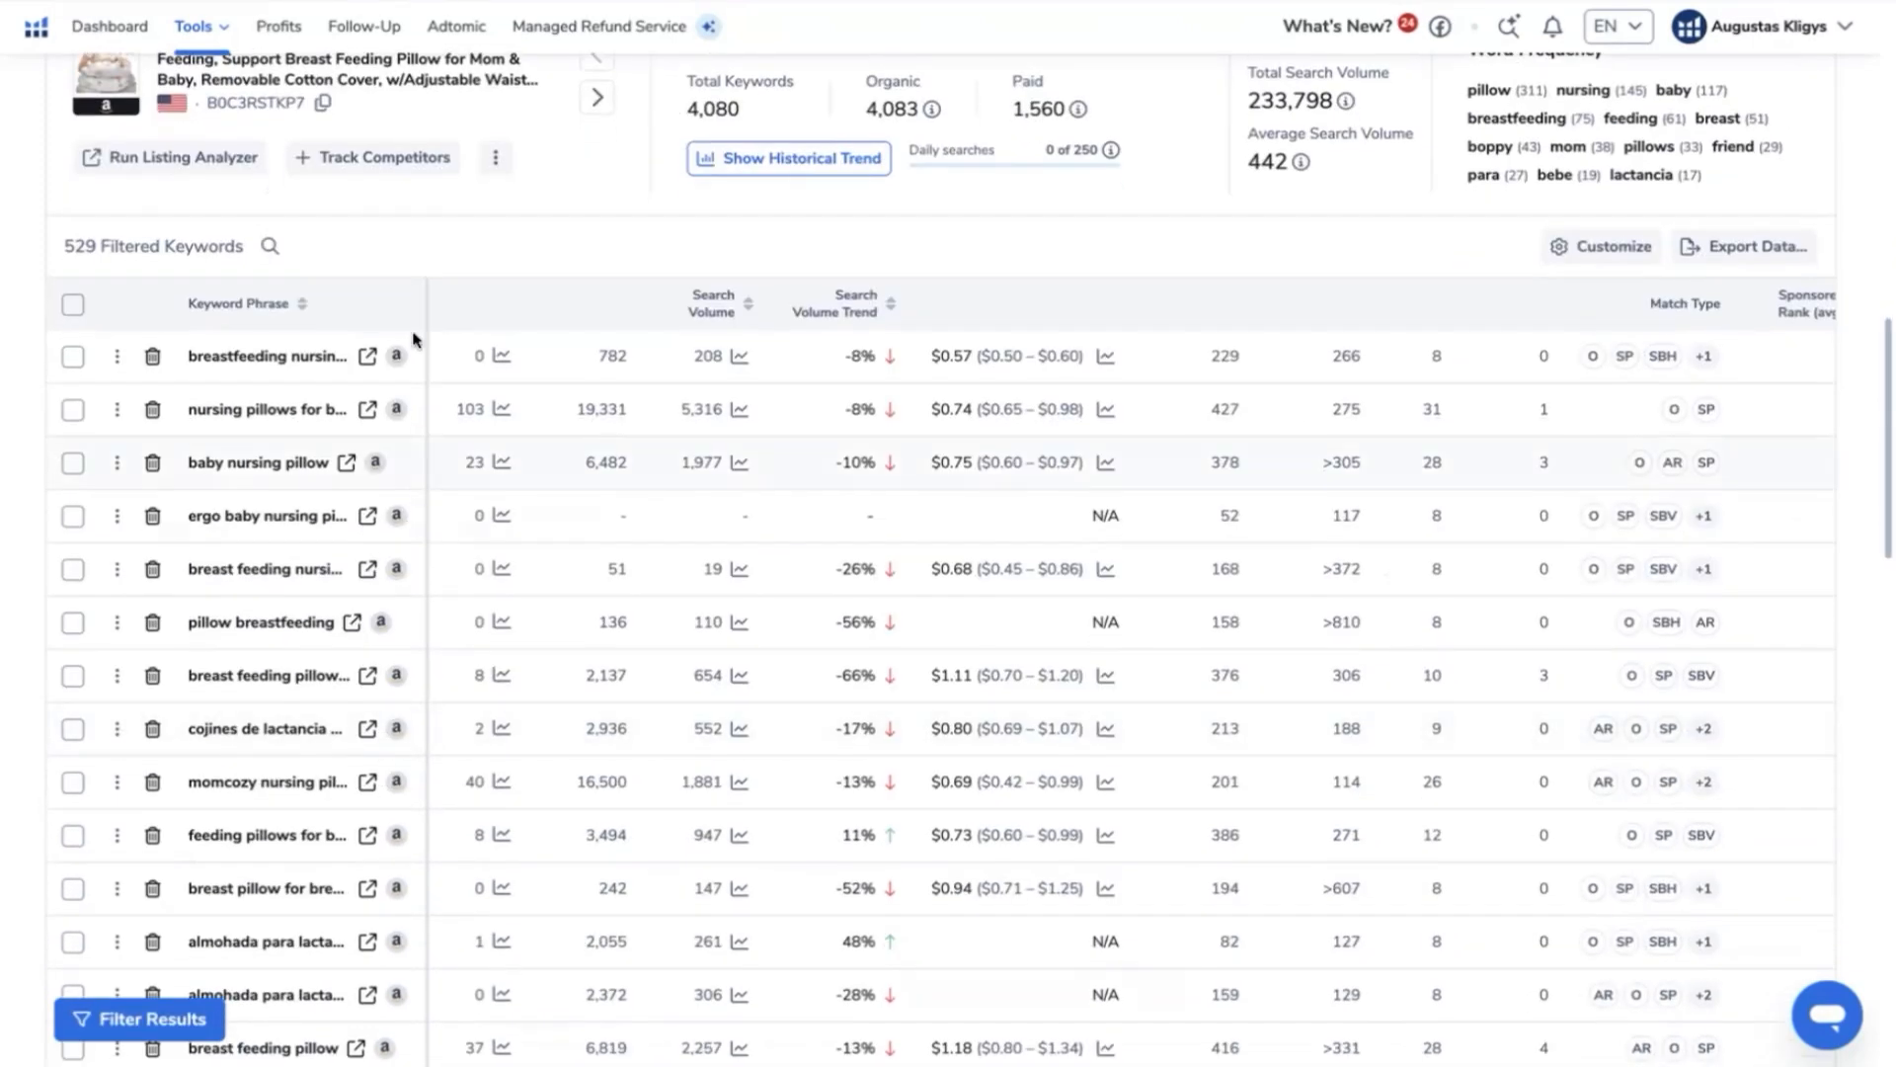
scroll(271, 412, down, 1)
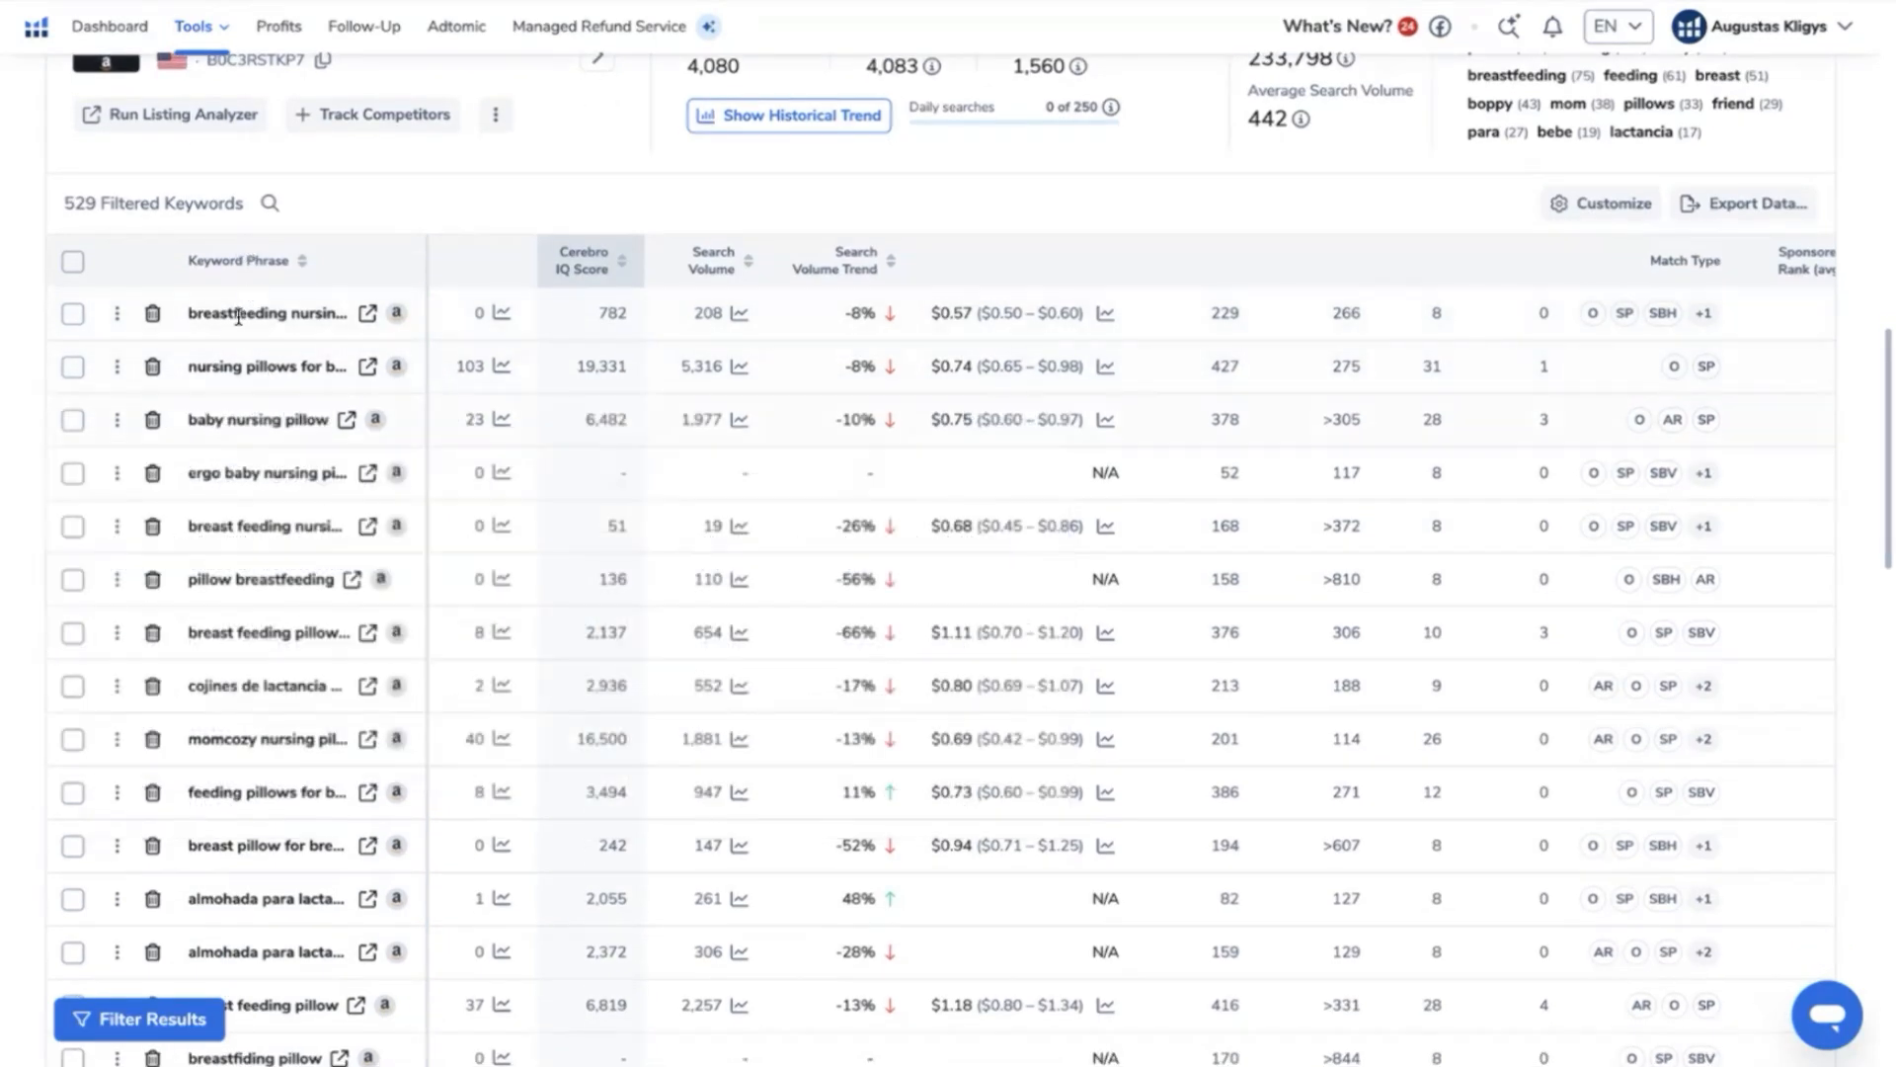
scroll(229, 494, down, 1)
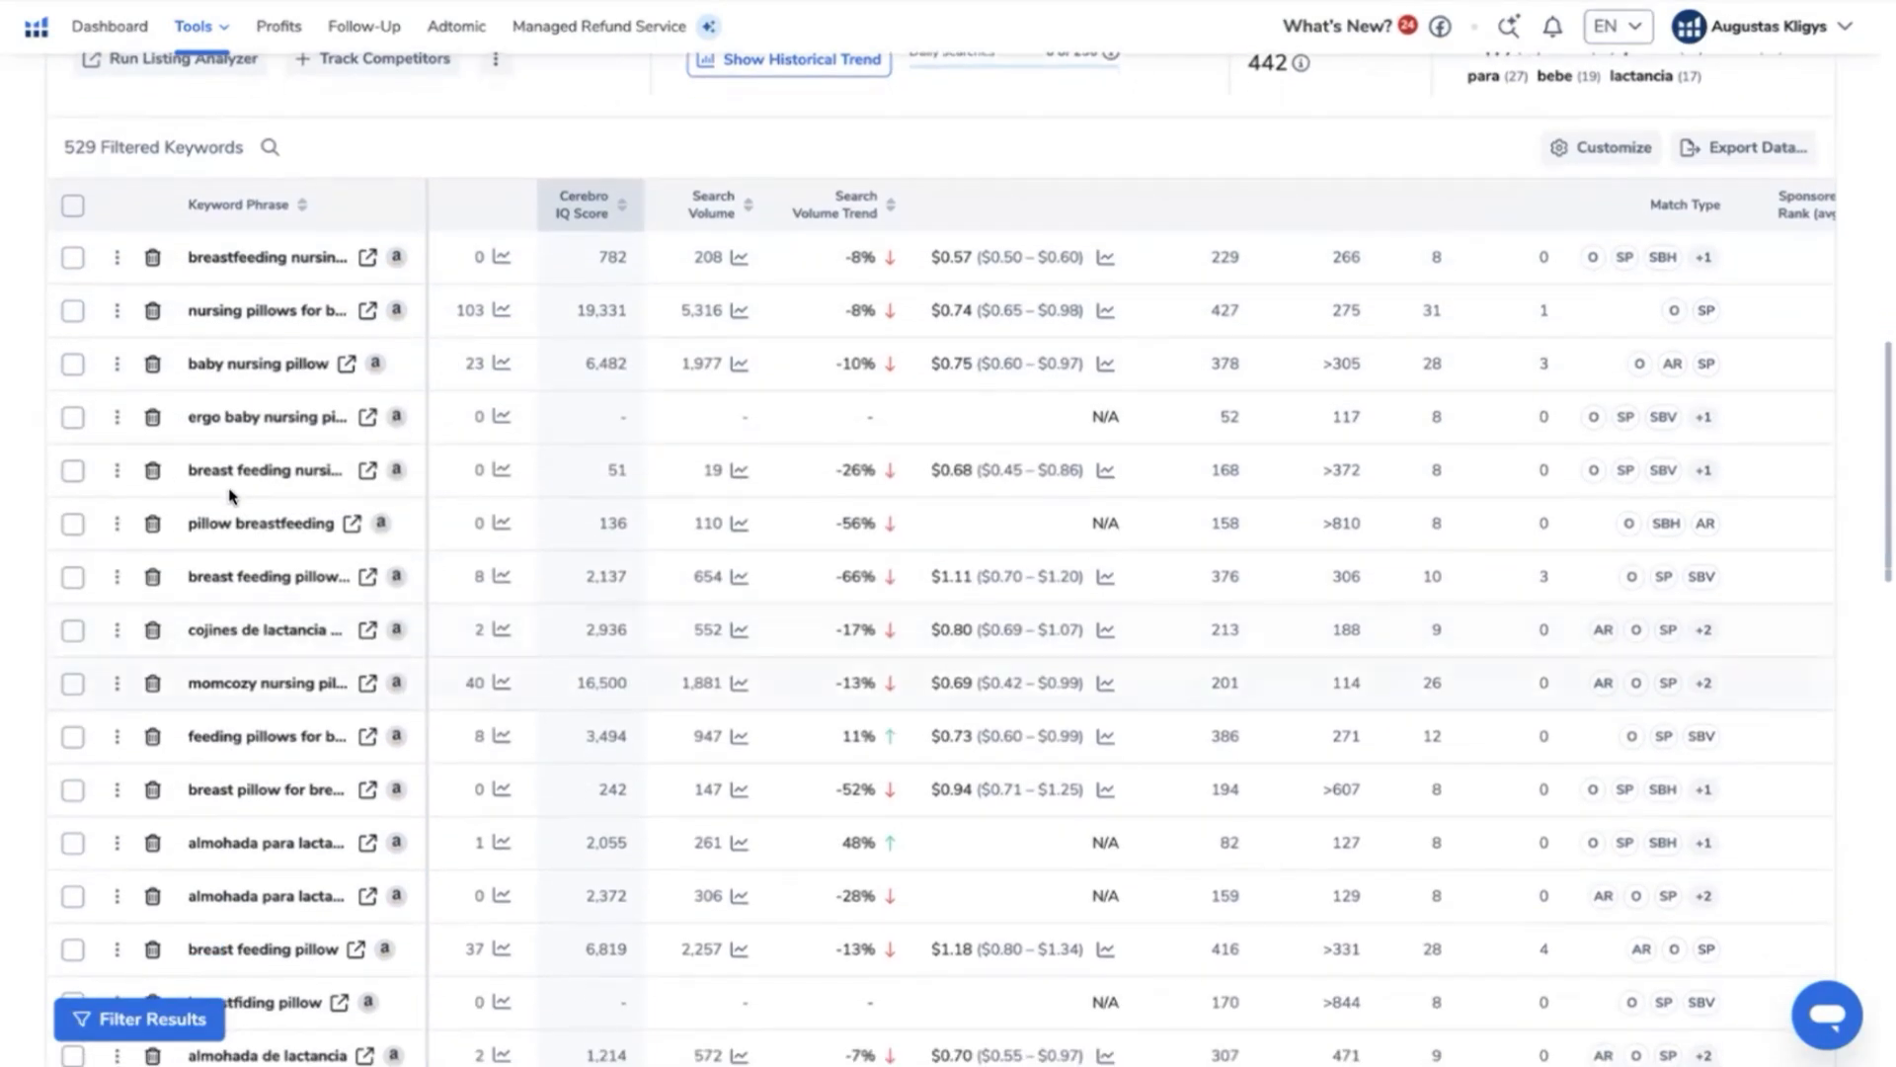
scroll(229, 494, down, 2)
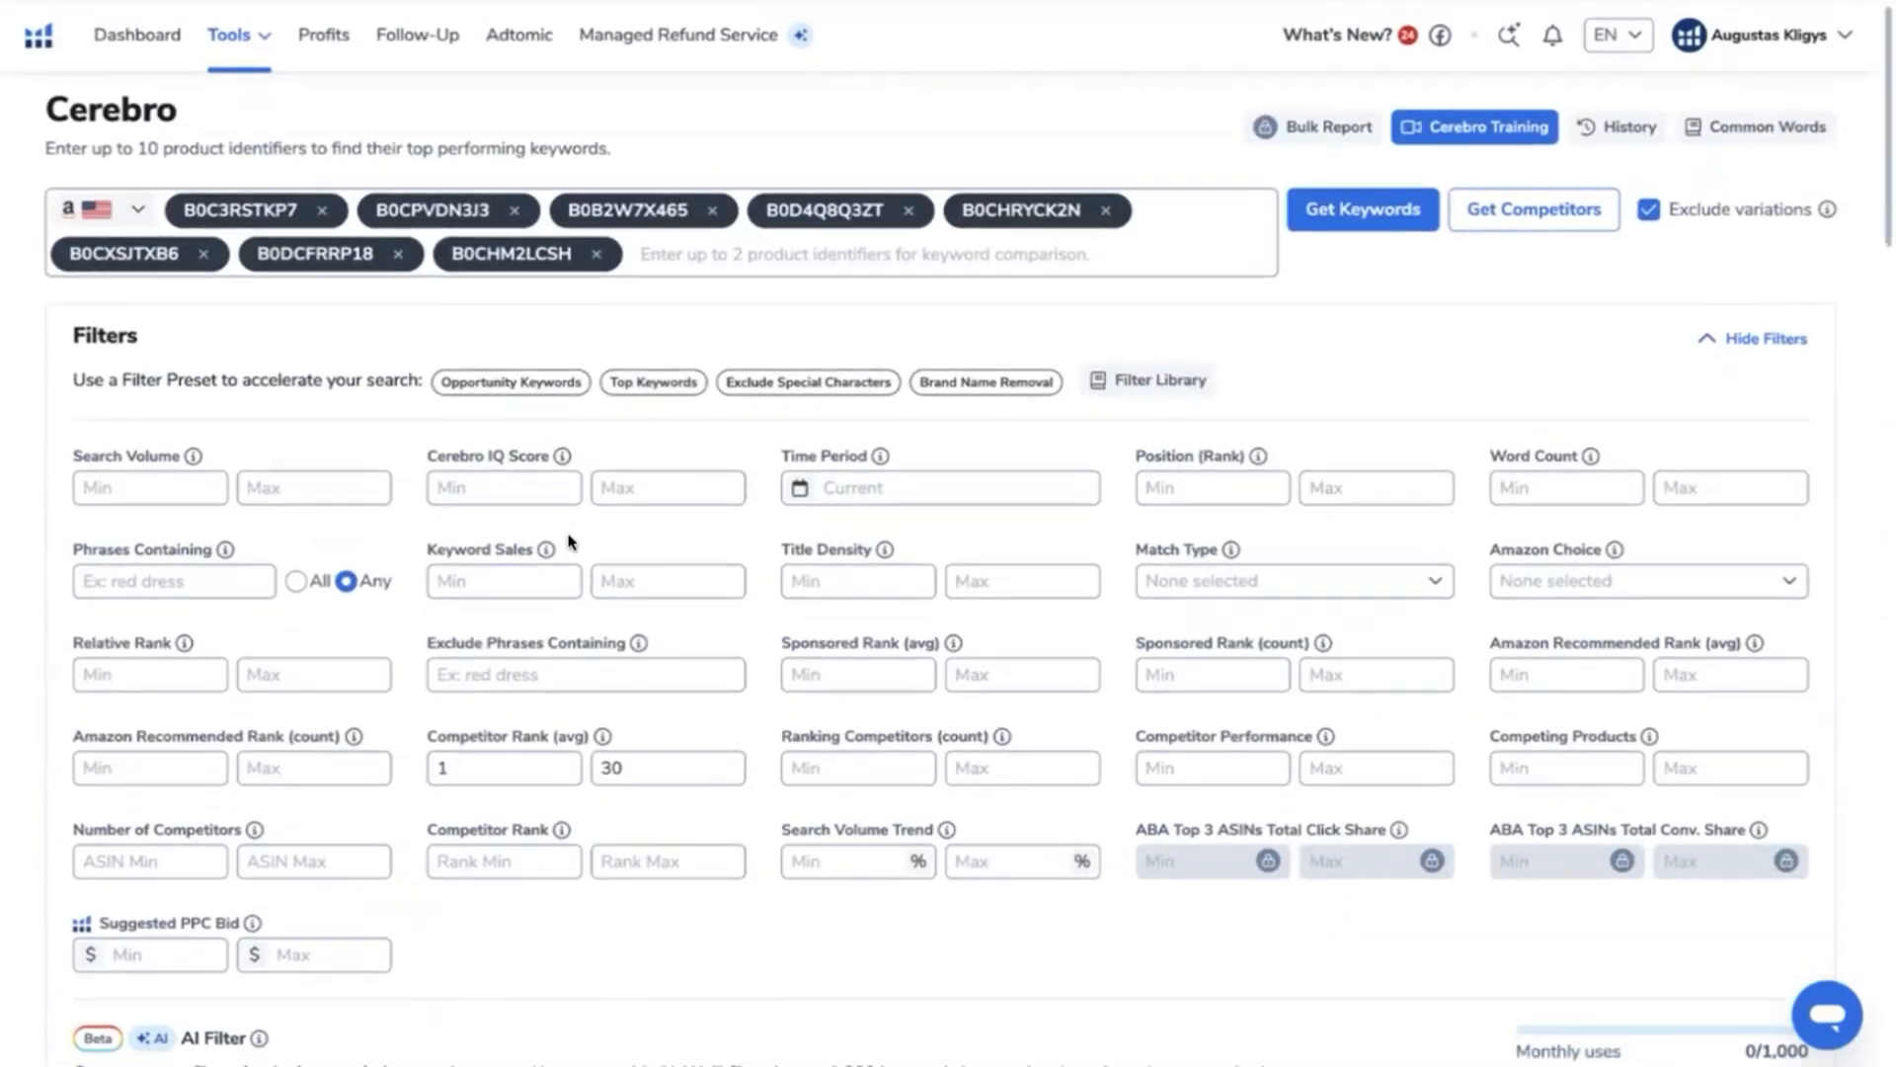
scroll(570, 542, down, 3)
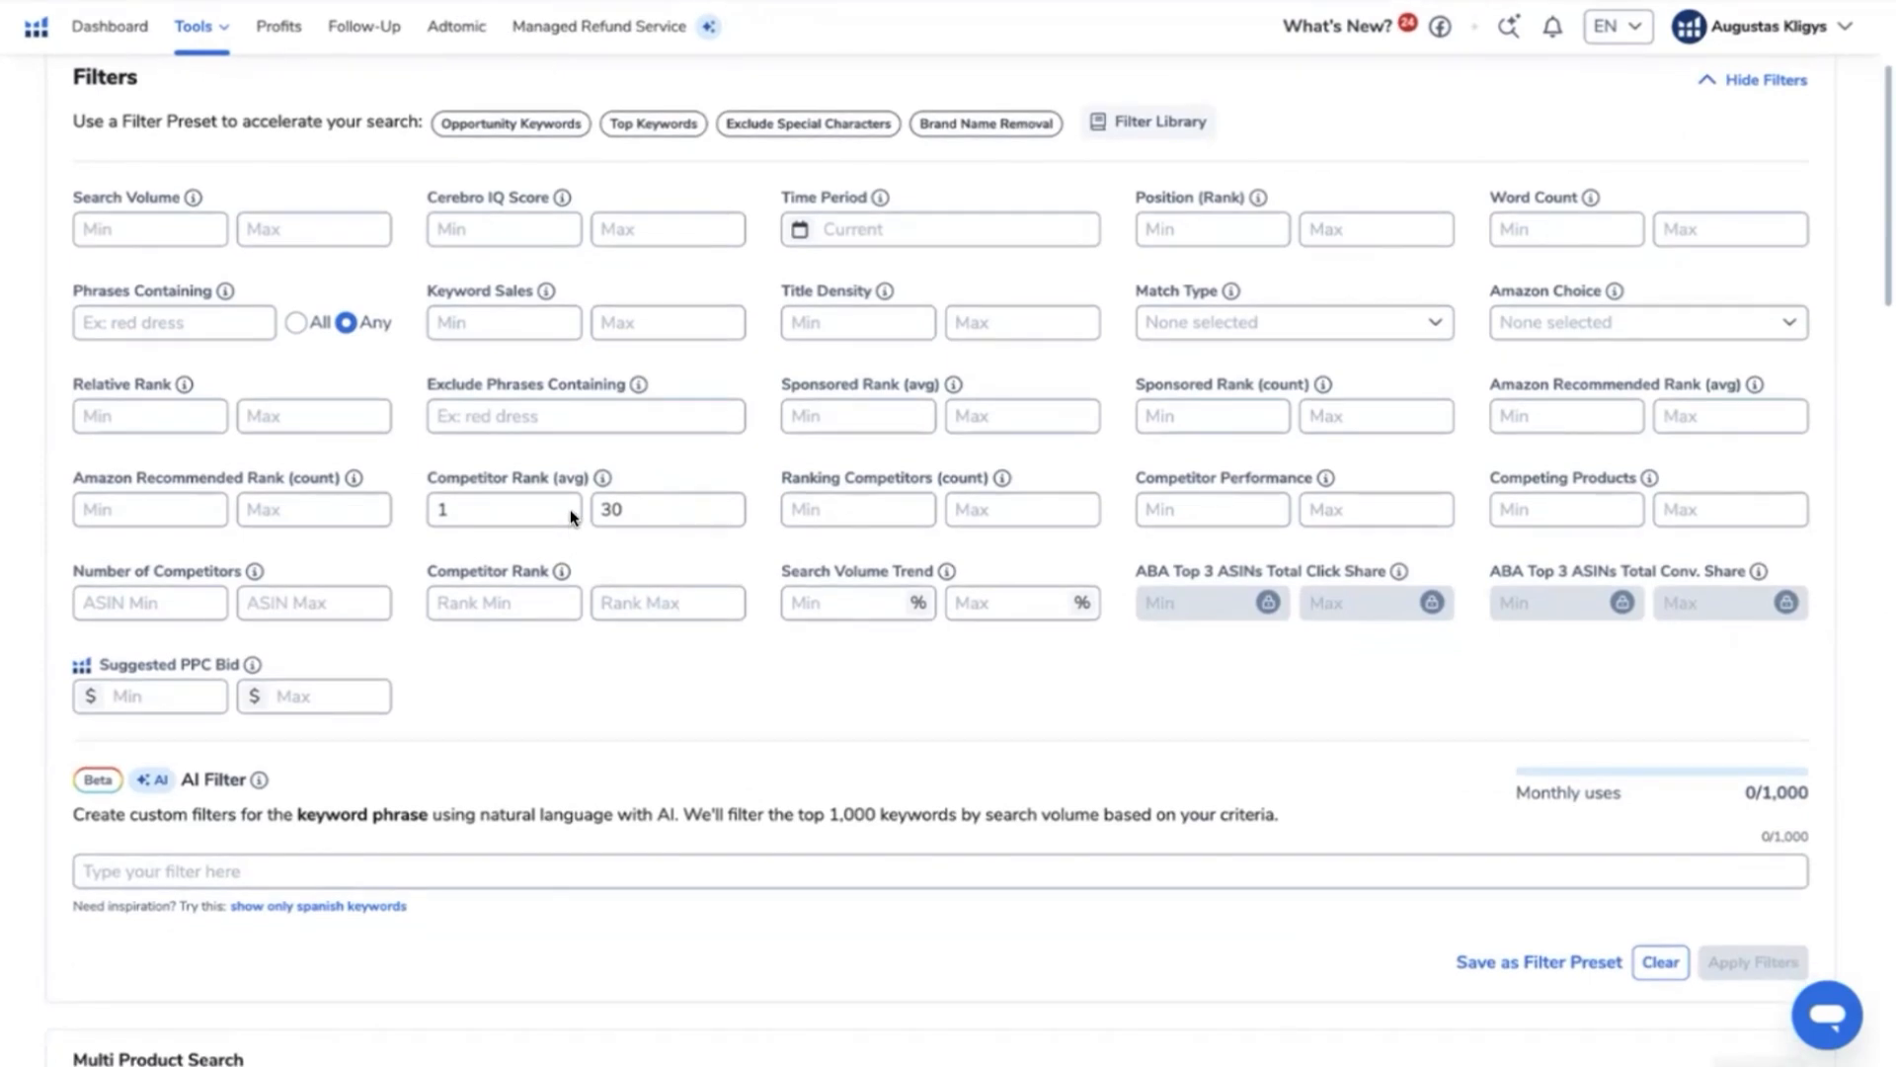
click(537, 427)
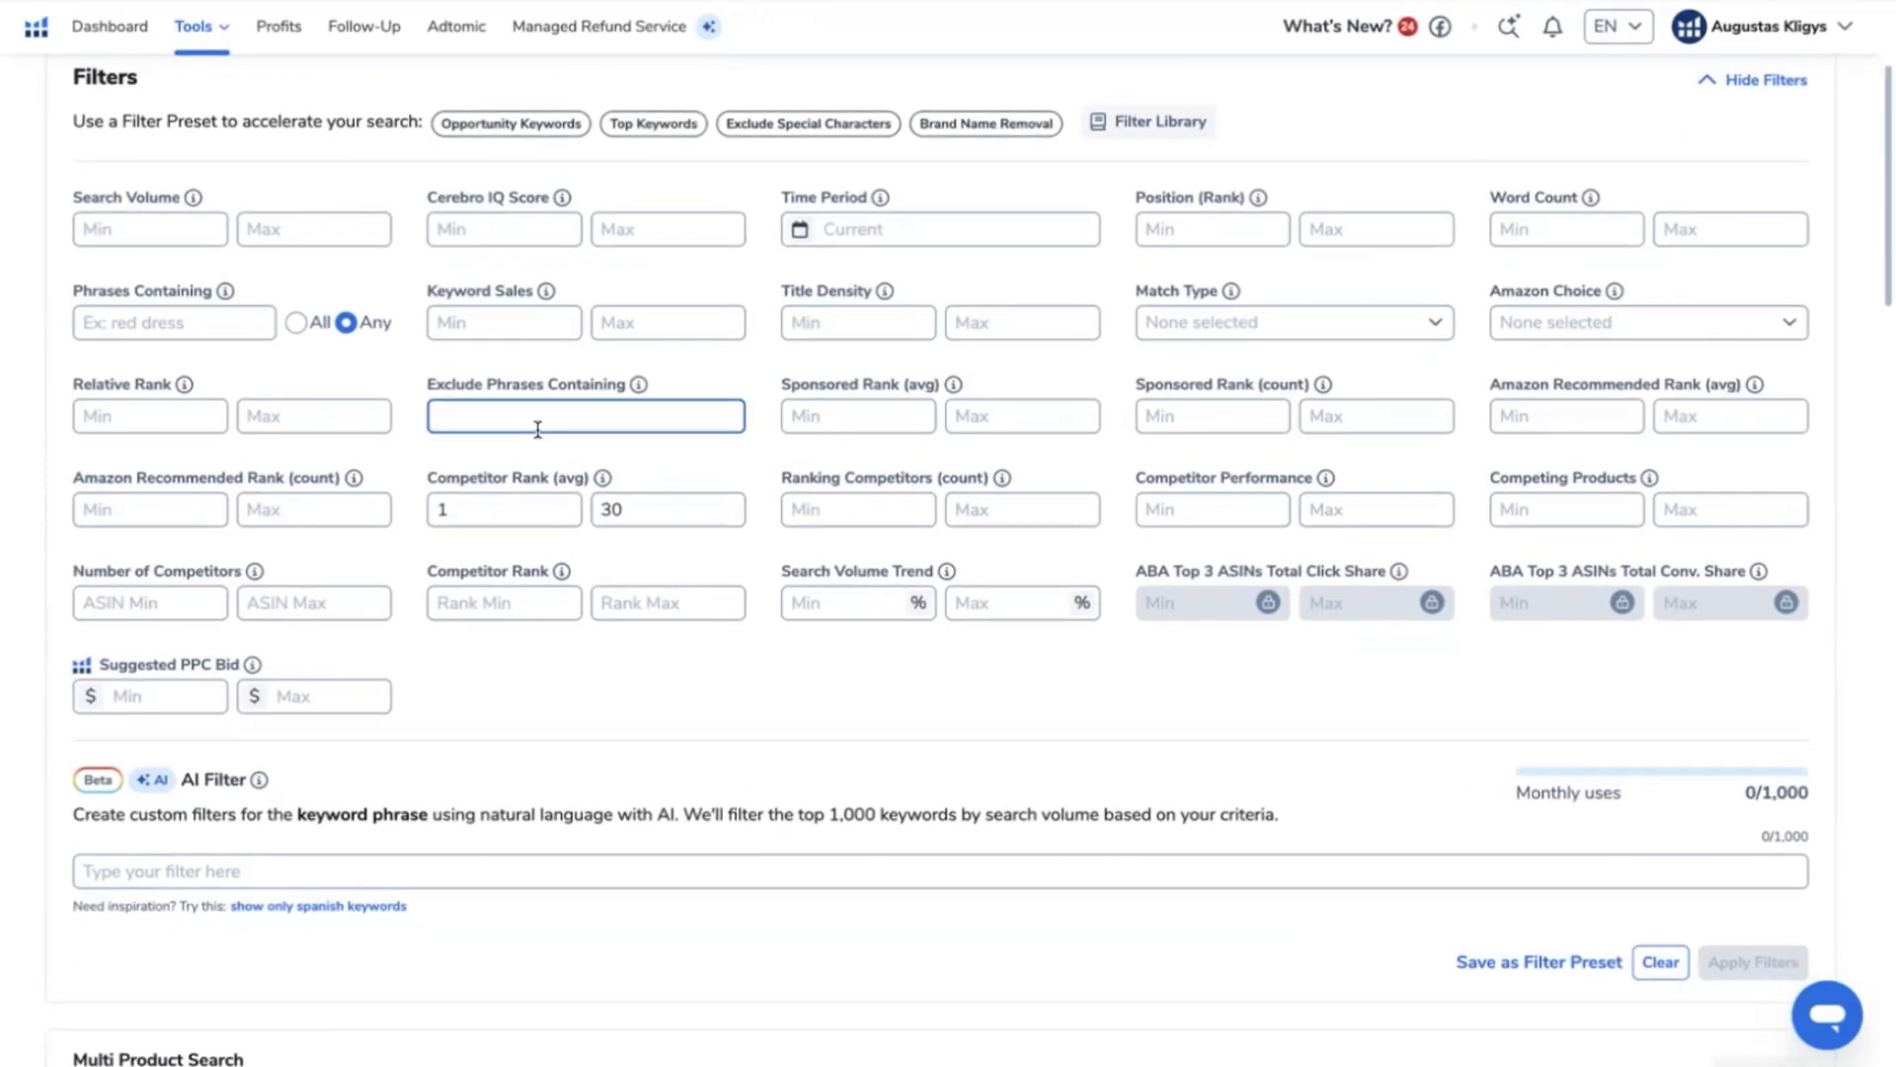
text(momcoz)
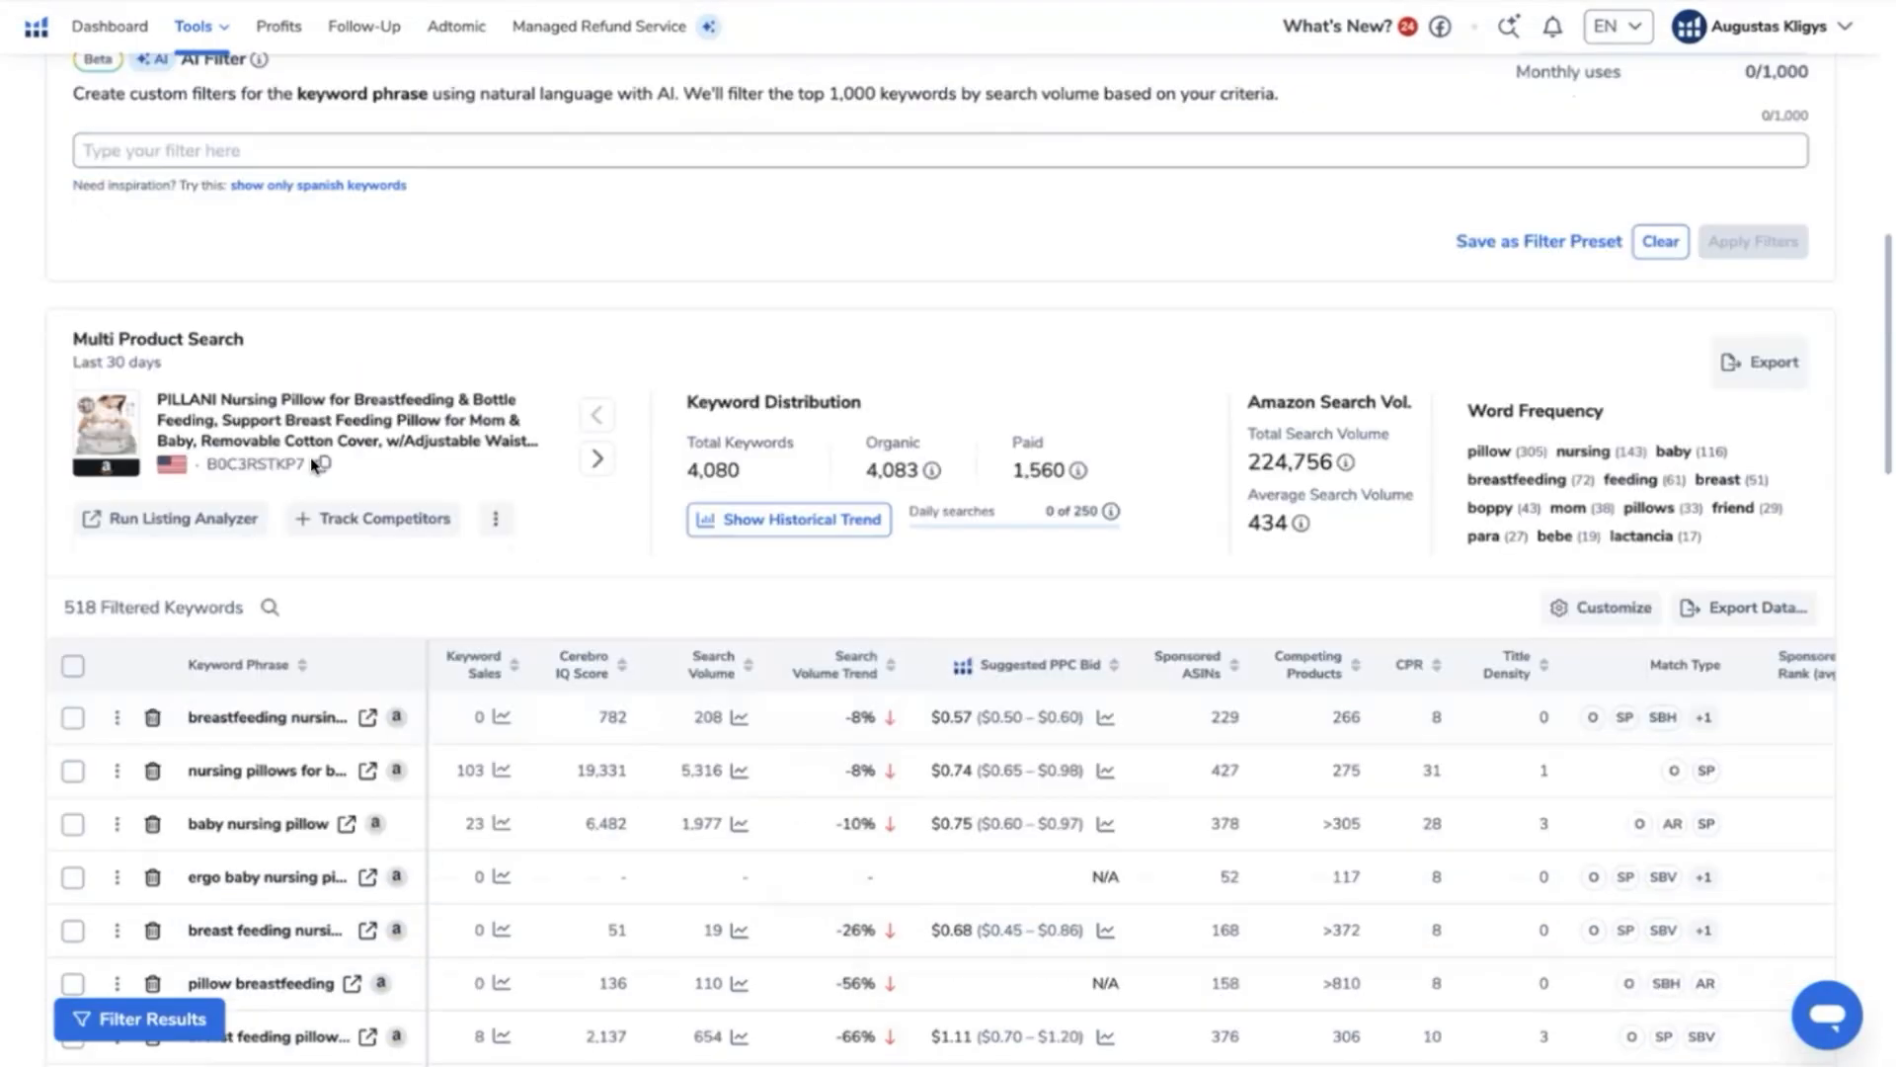
- Review the remaining competitor keywords and sort them by search volume from highest to lowest
scroll(312, 464, down, 1)
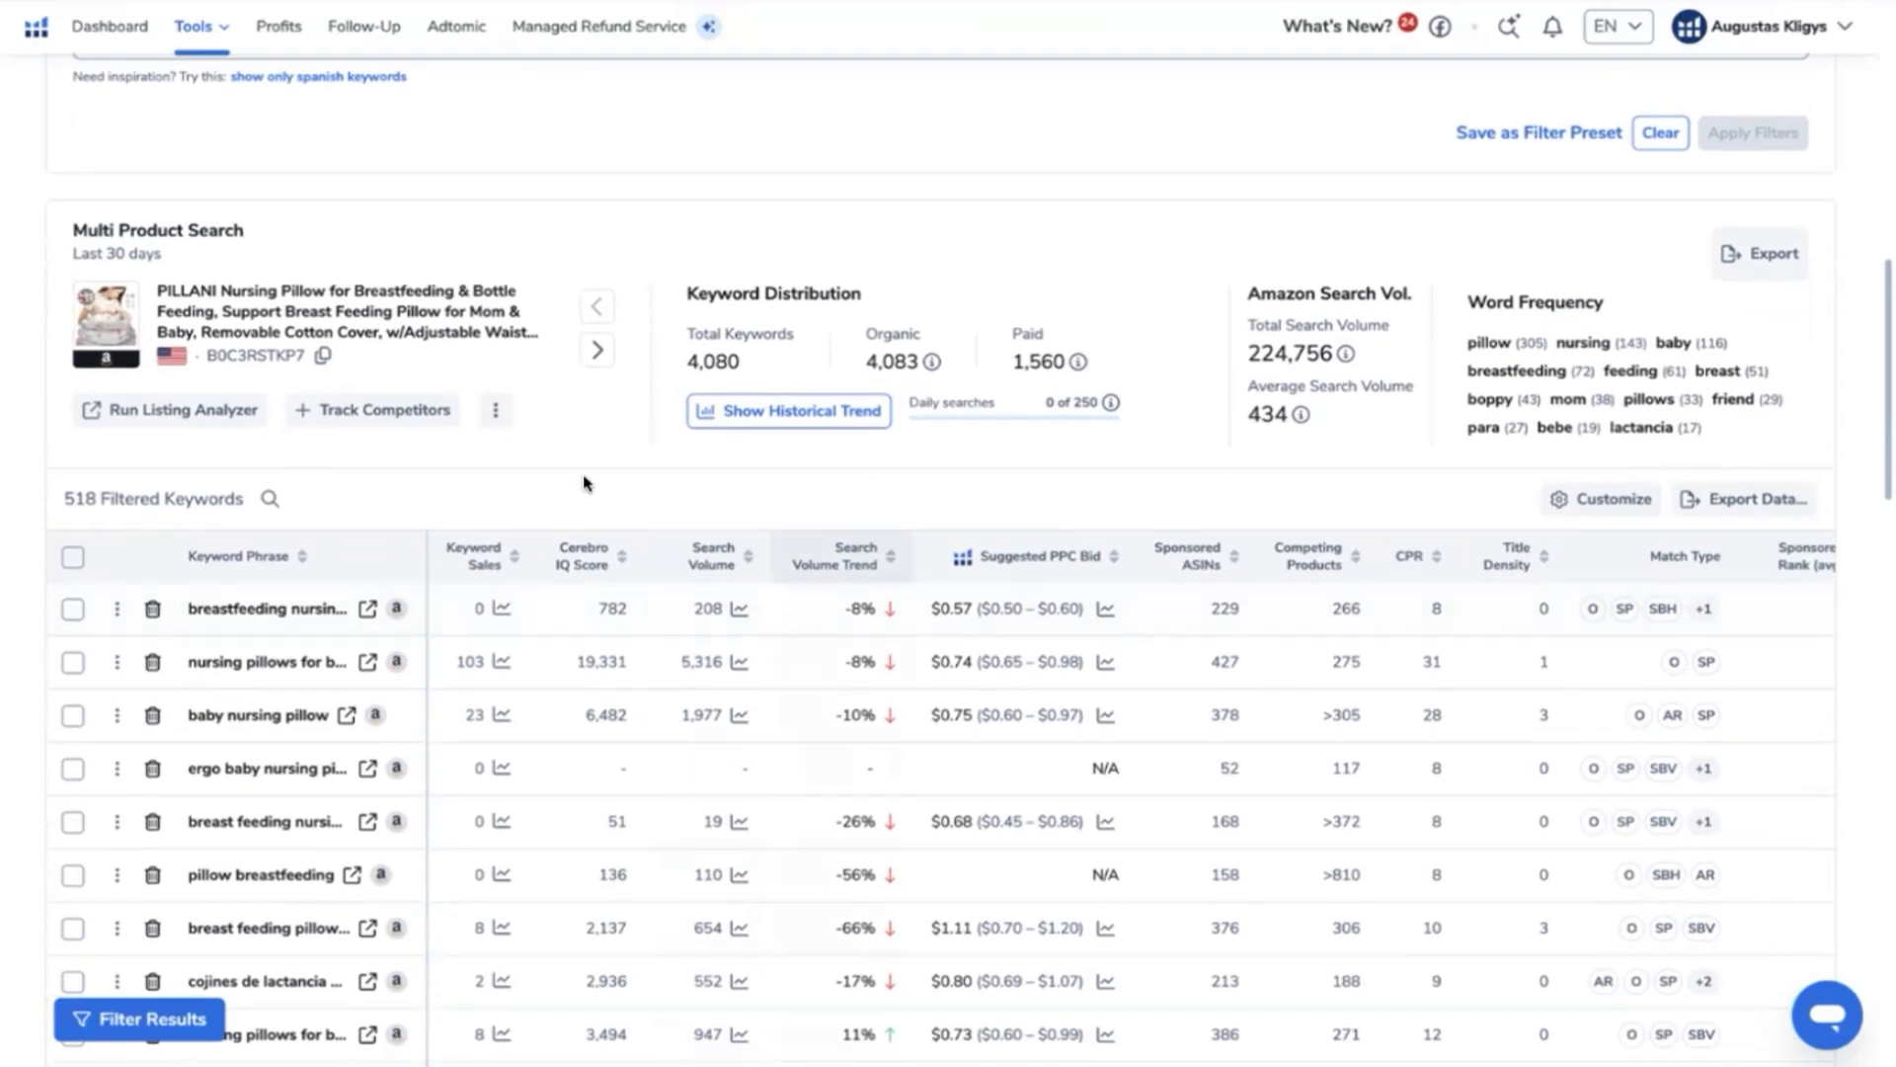
scroll(583, 478, down, 2)
scroll(583, 482, down, 3)
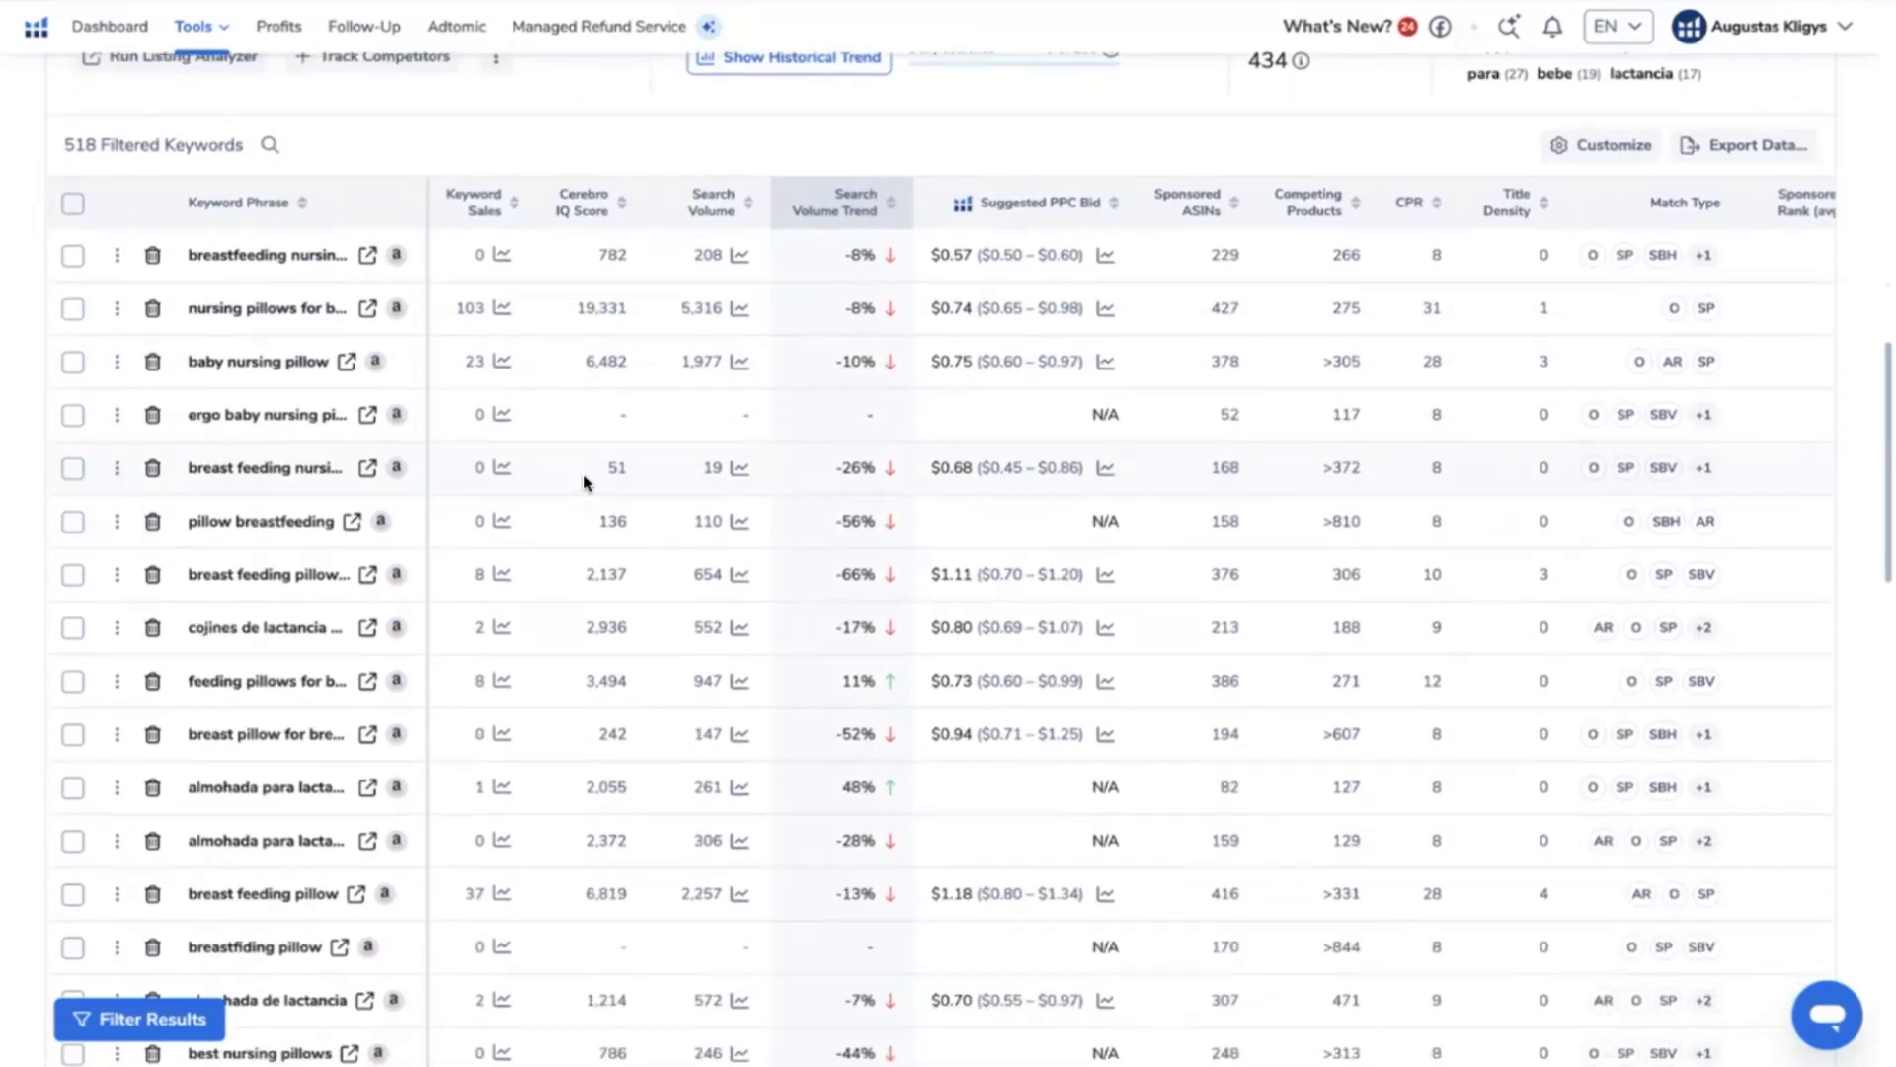
scroll(583, 474, down, 1)
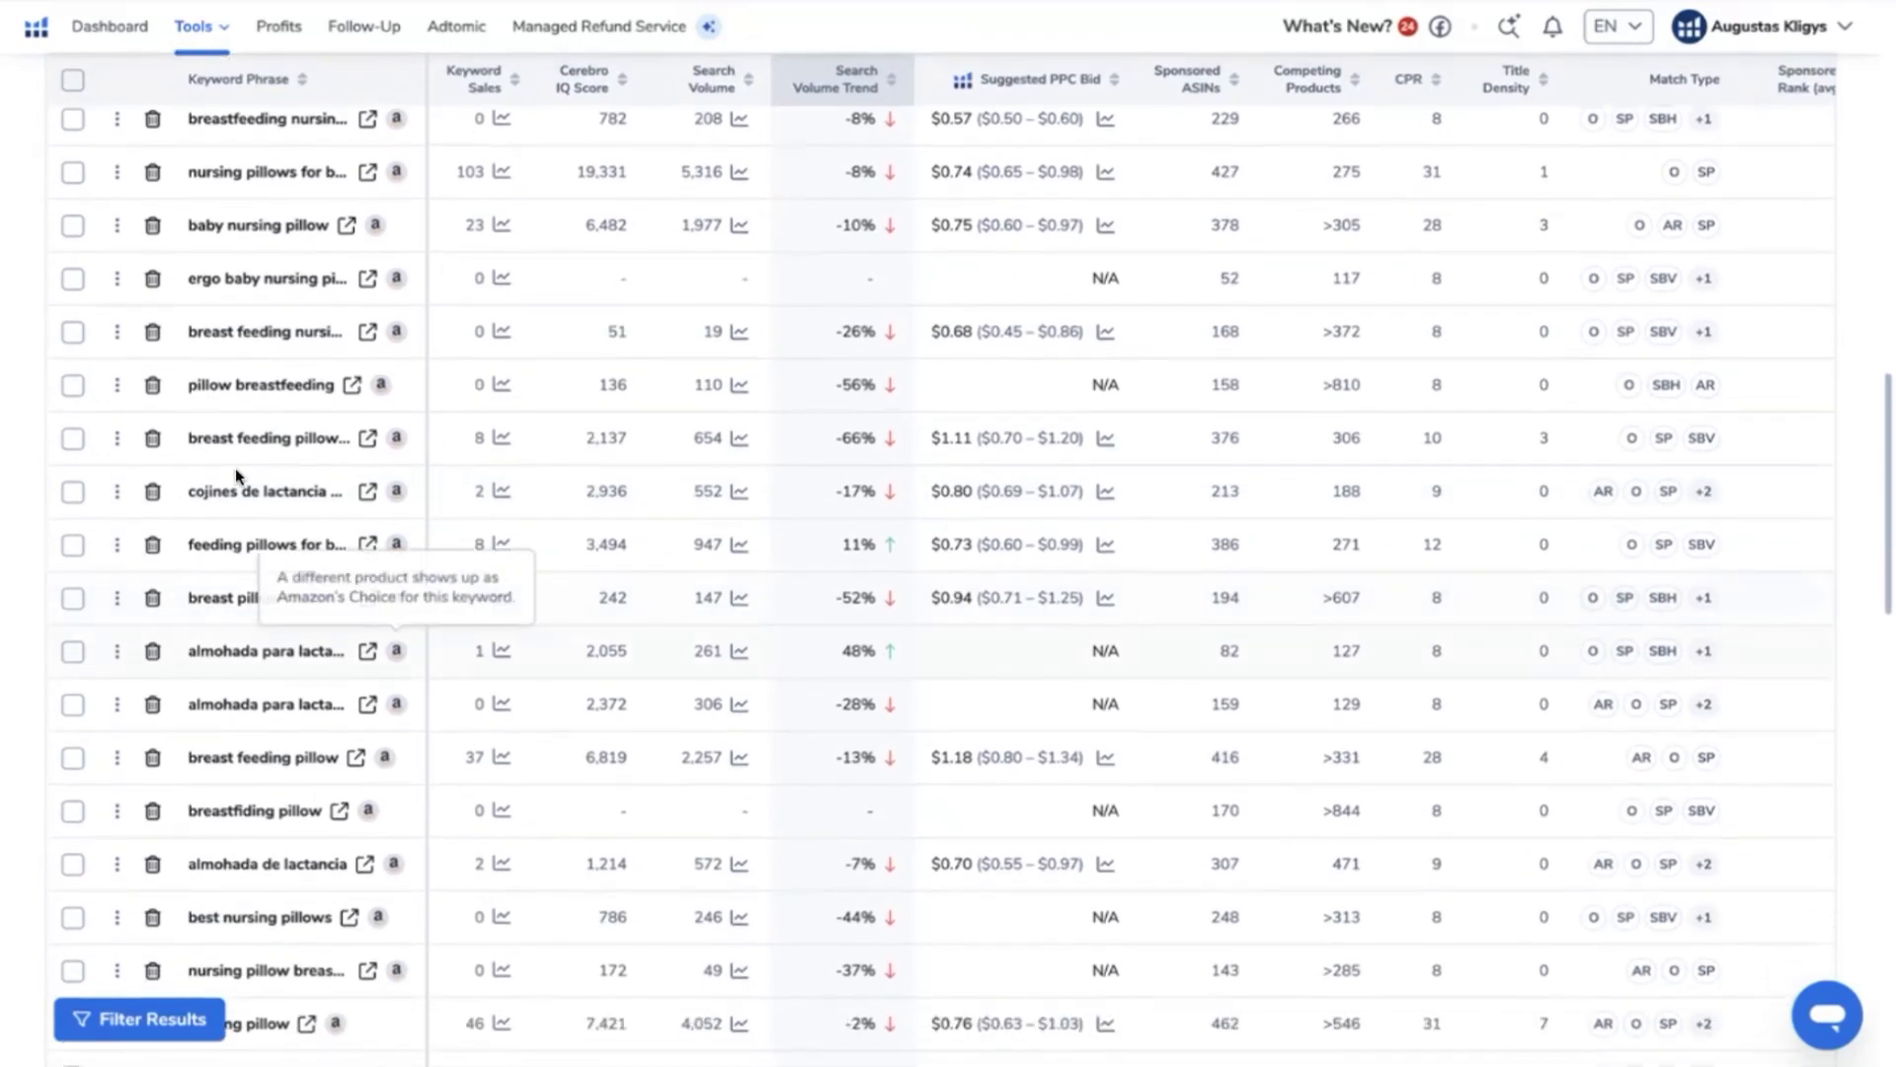
scroll(237, 340, up, 9)
scroll(245, 430, down, 1)
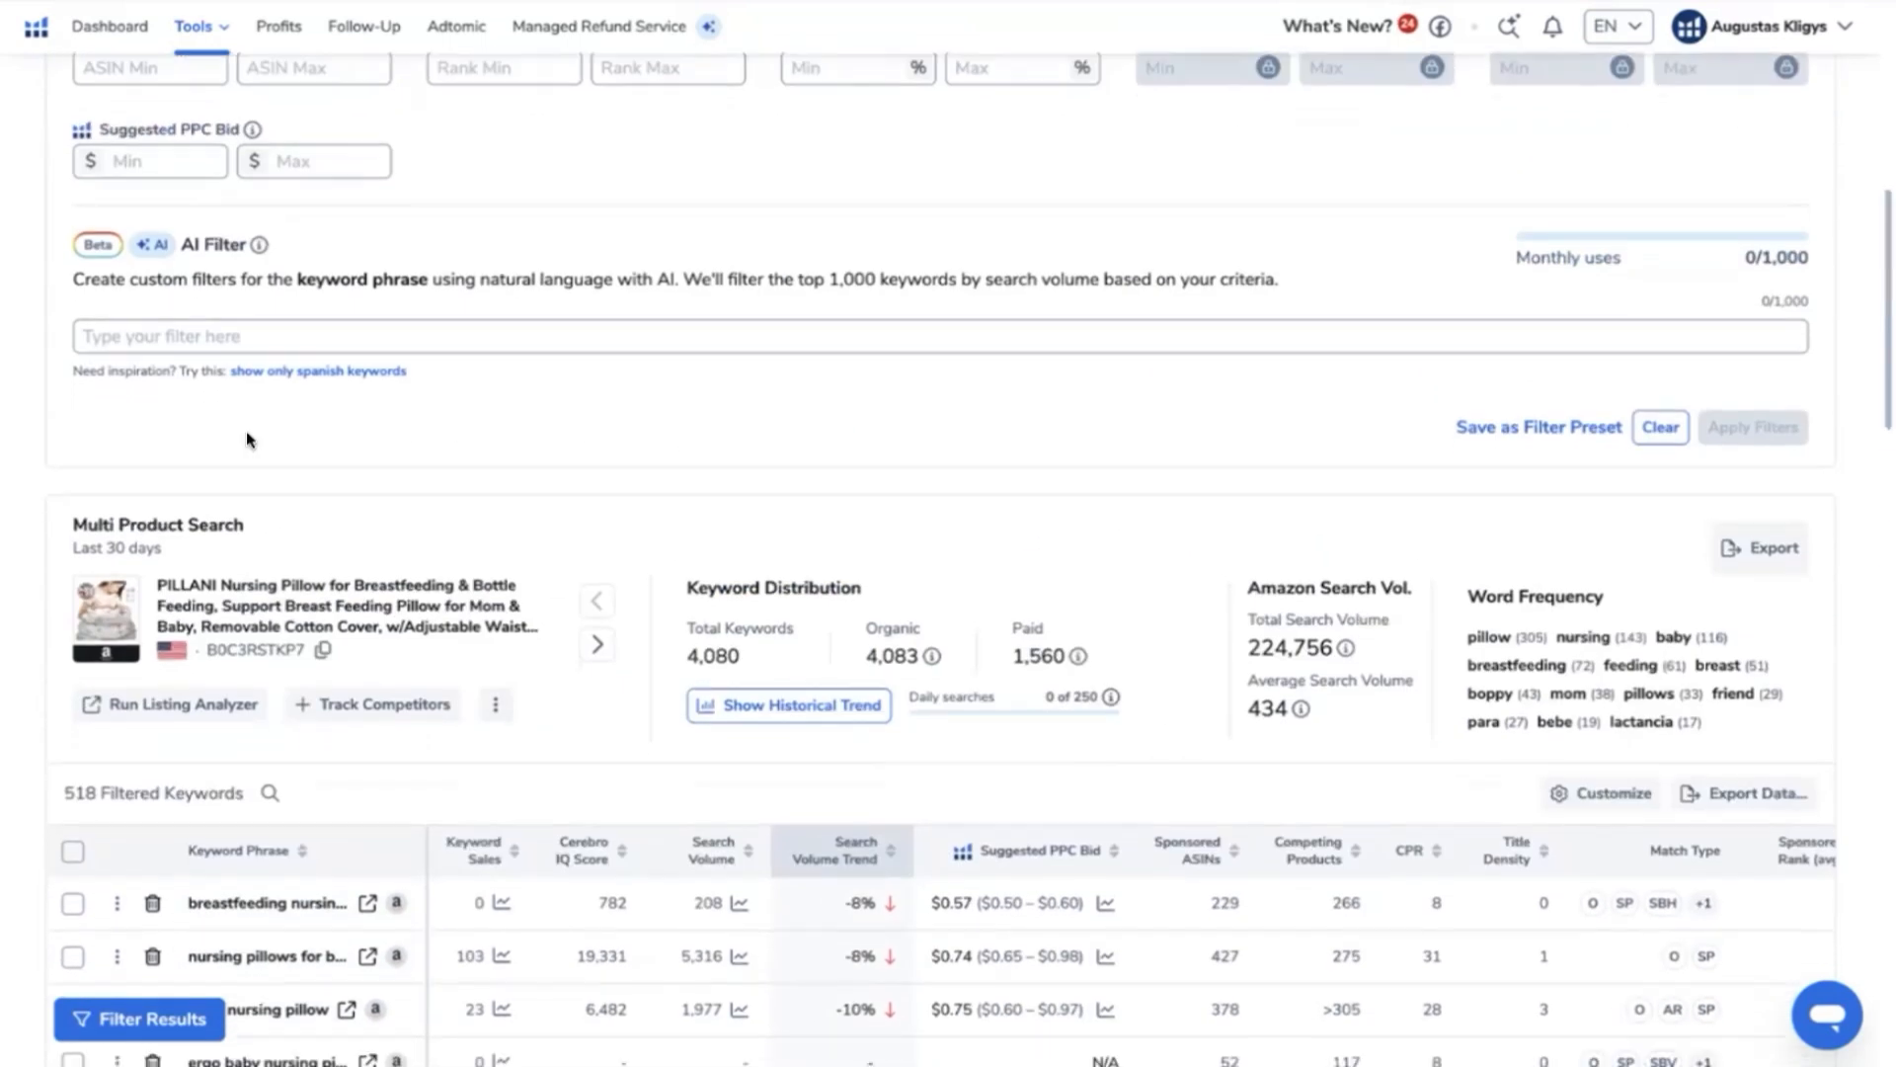
scroll(654, 465, down, 3)
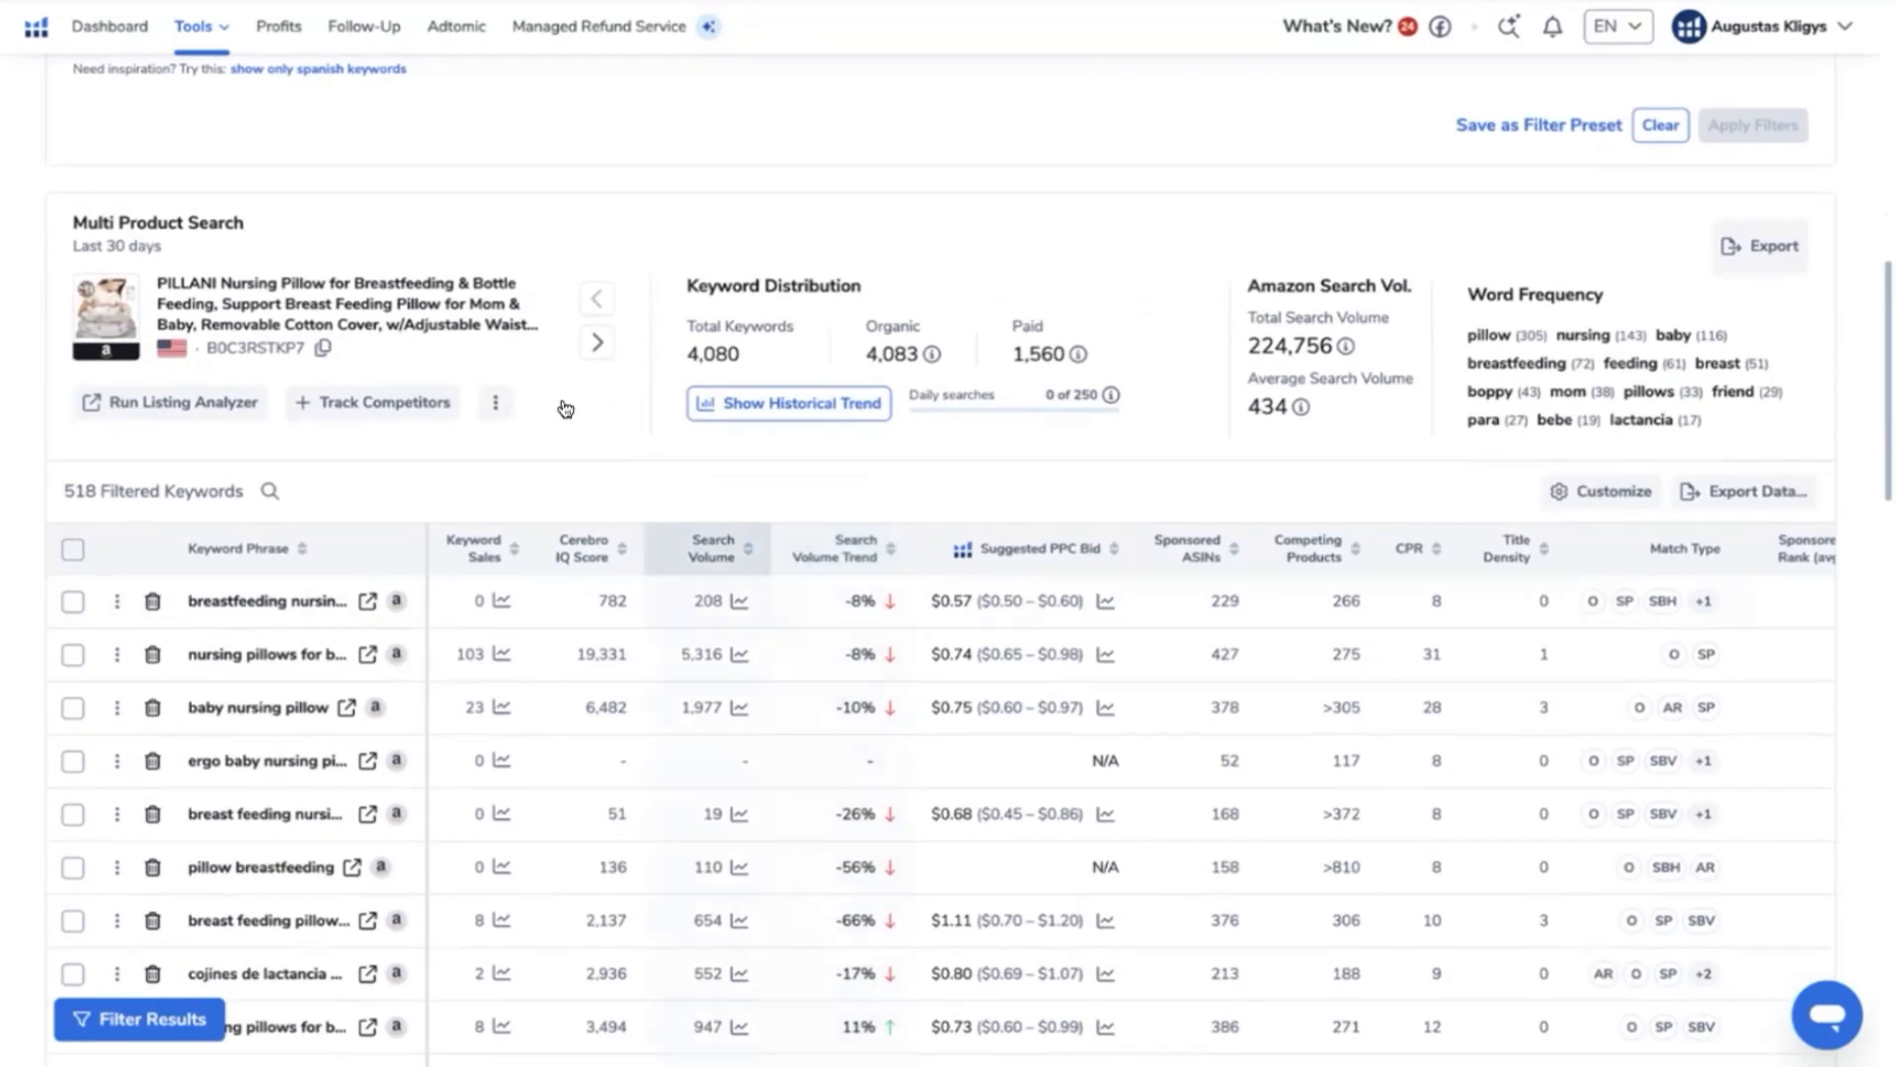
scroll(508, 407, down, 10)
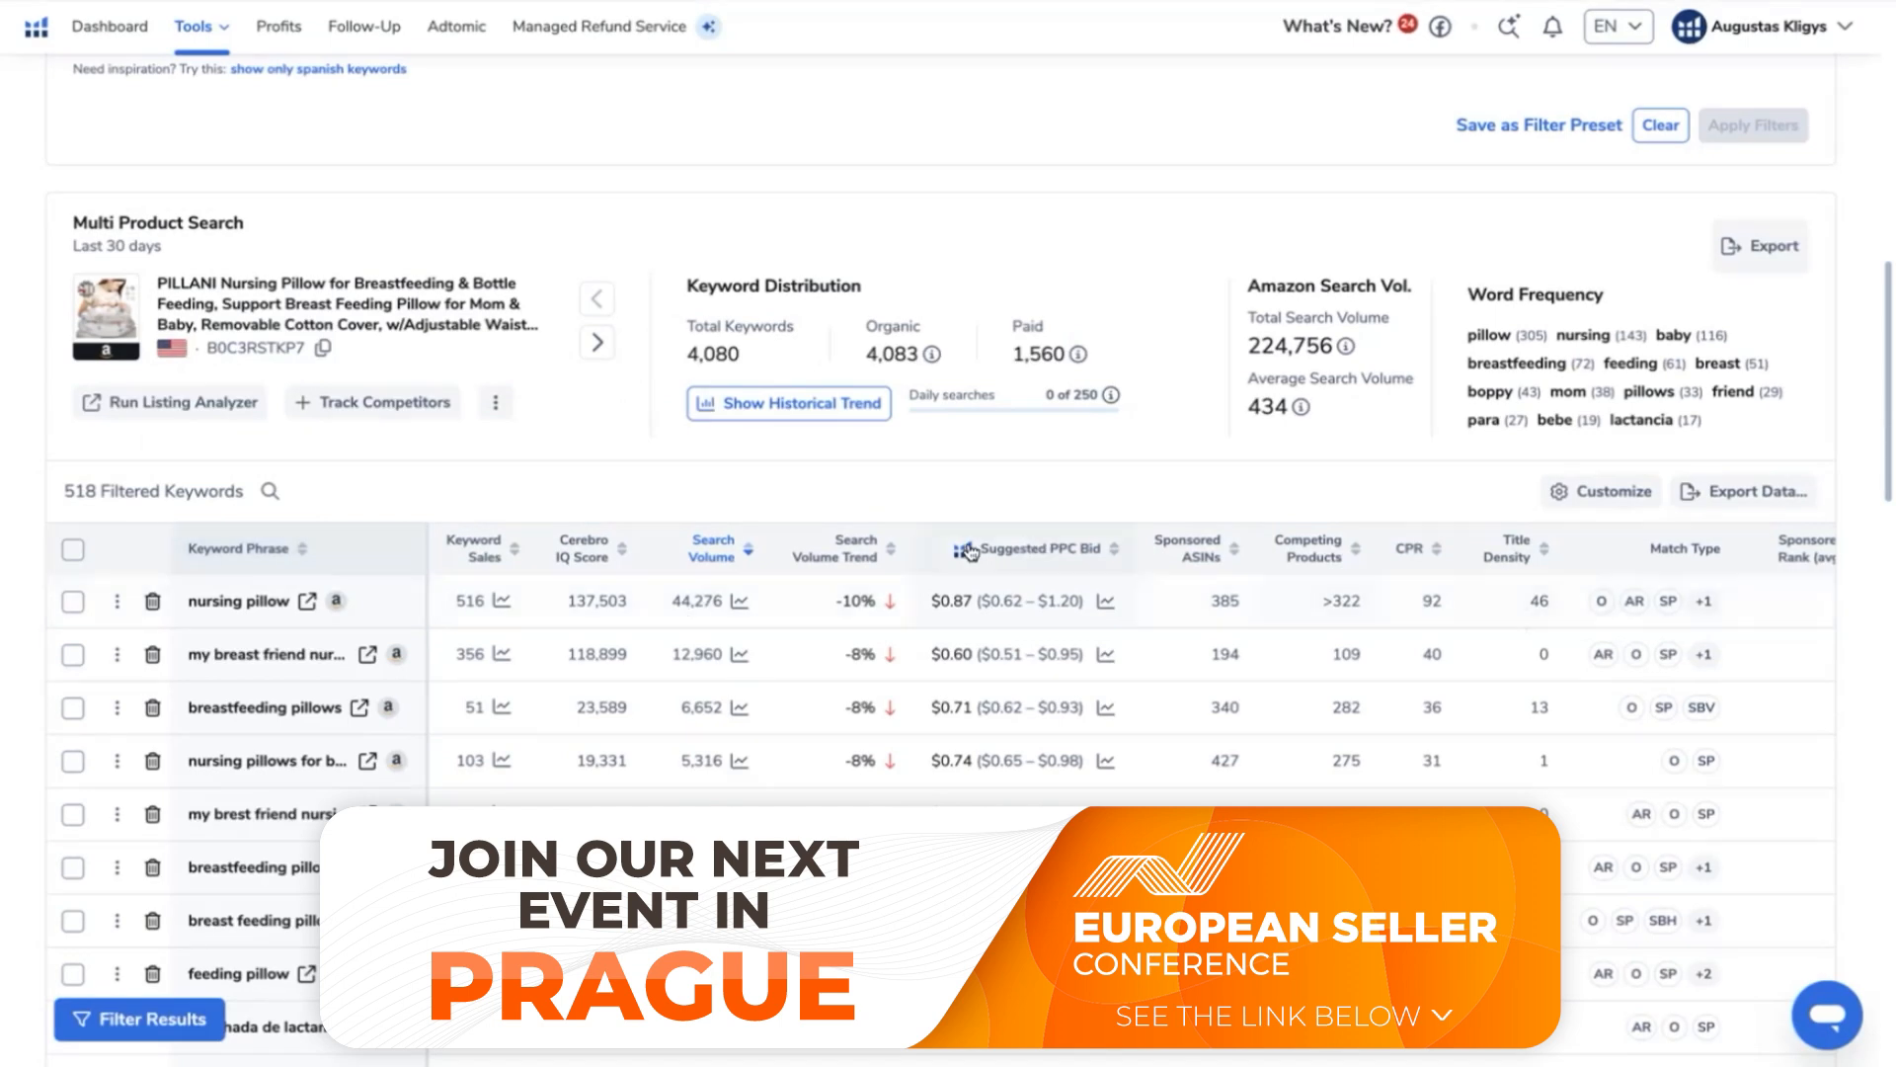
- Check the top-ranked products for "my breast friend nursing pillow" and add "my breast friend" to the excluded phrases
scroll(229, 629, down, 1)
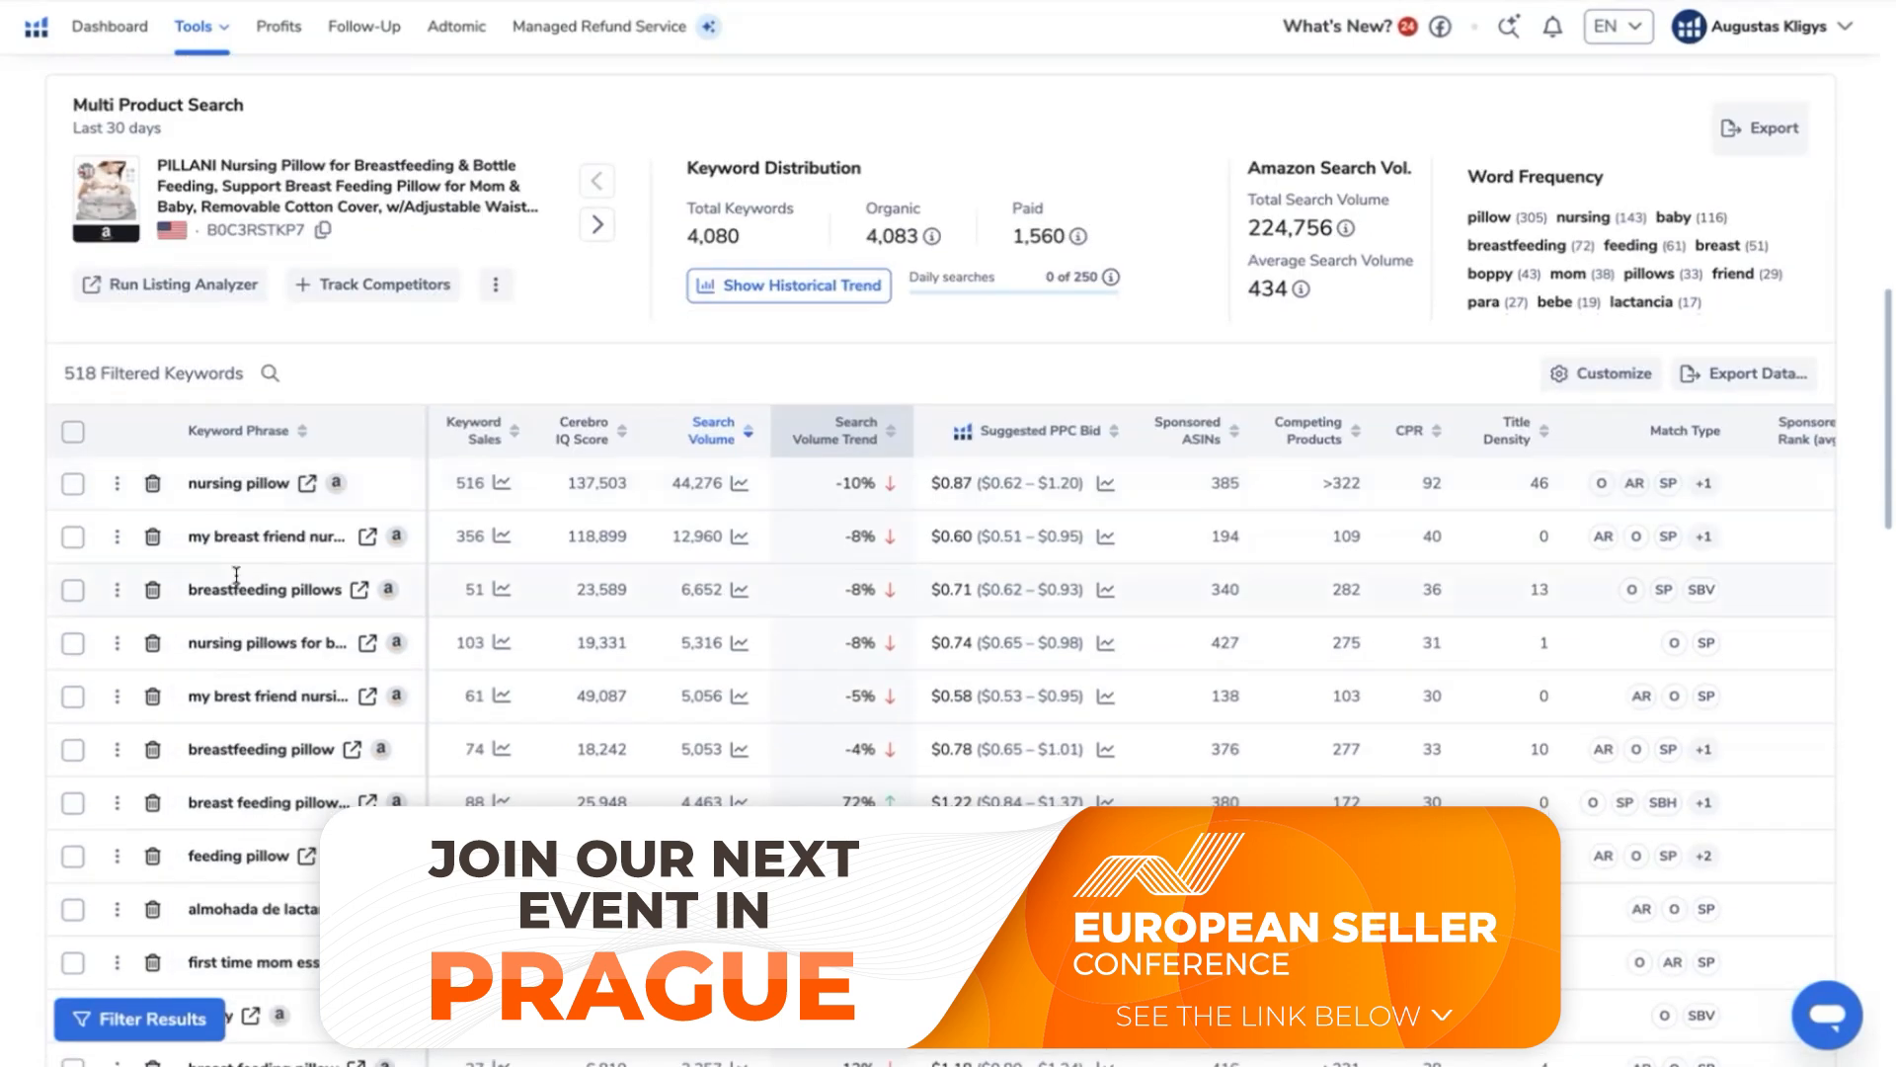
mouse_move(272, 543)
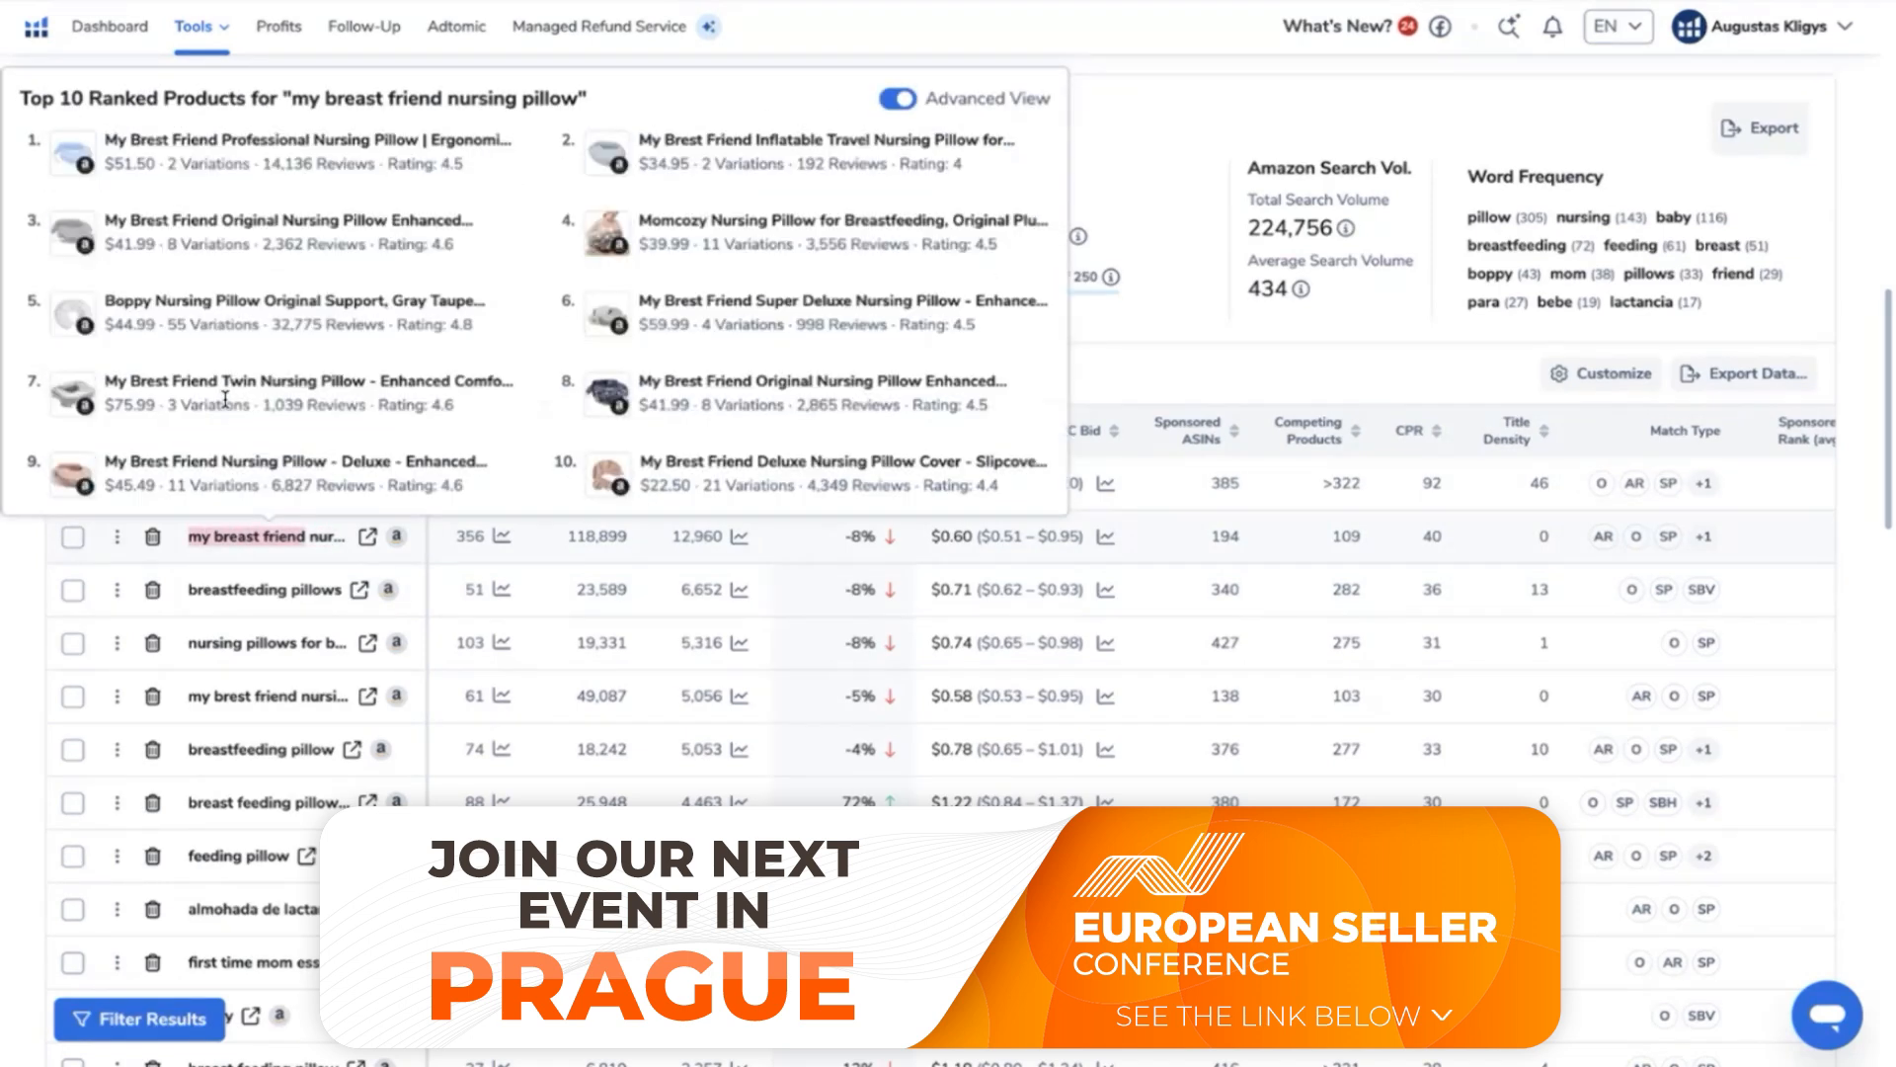
scroll(671, 324, up, 7)
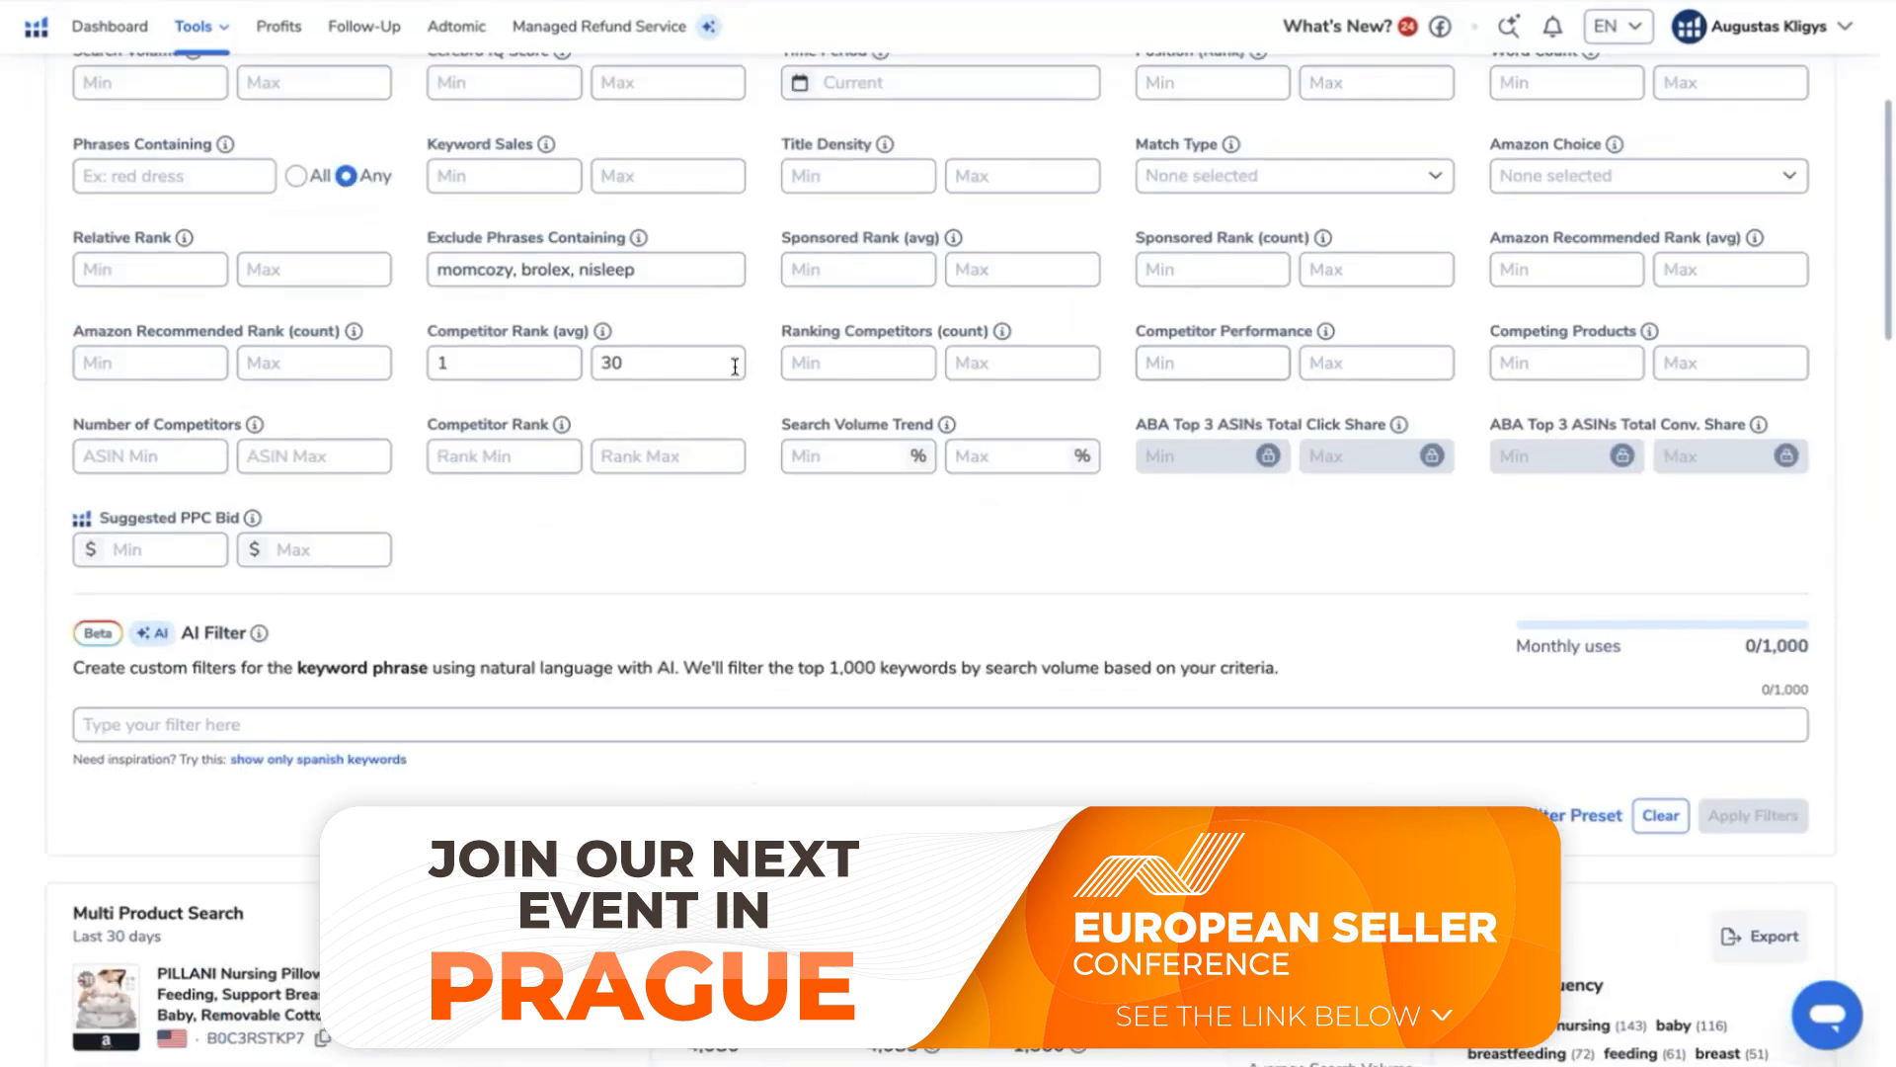
click(671, 324)
text(,)
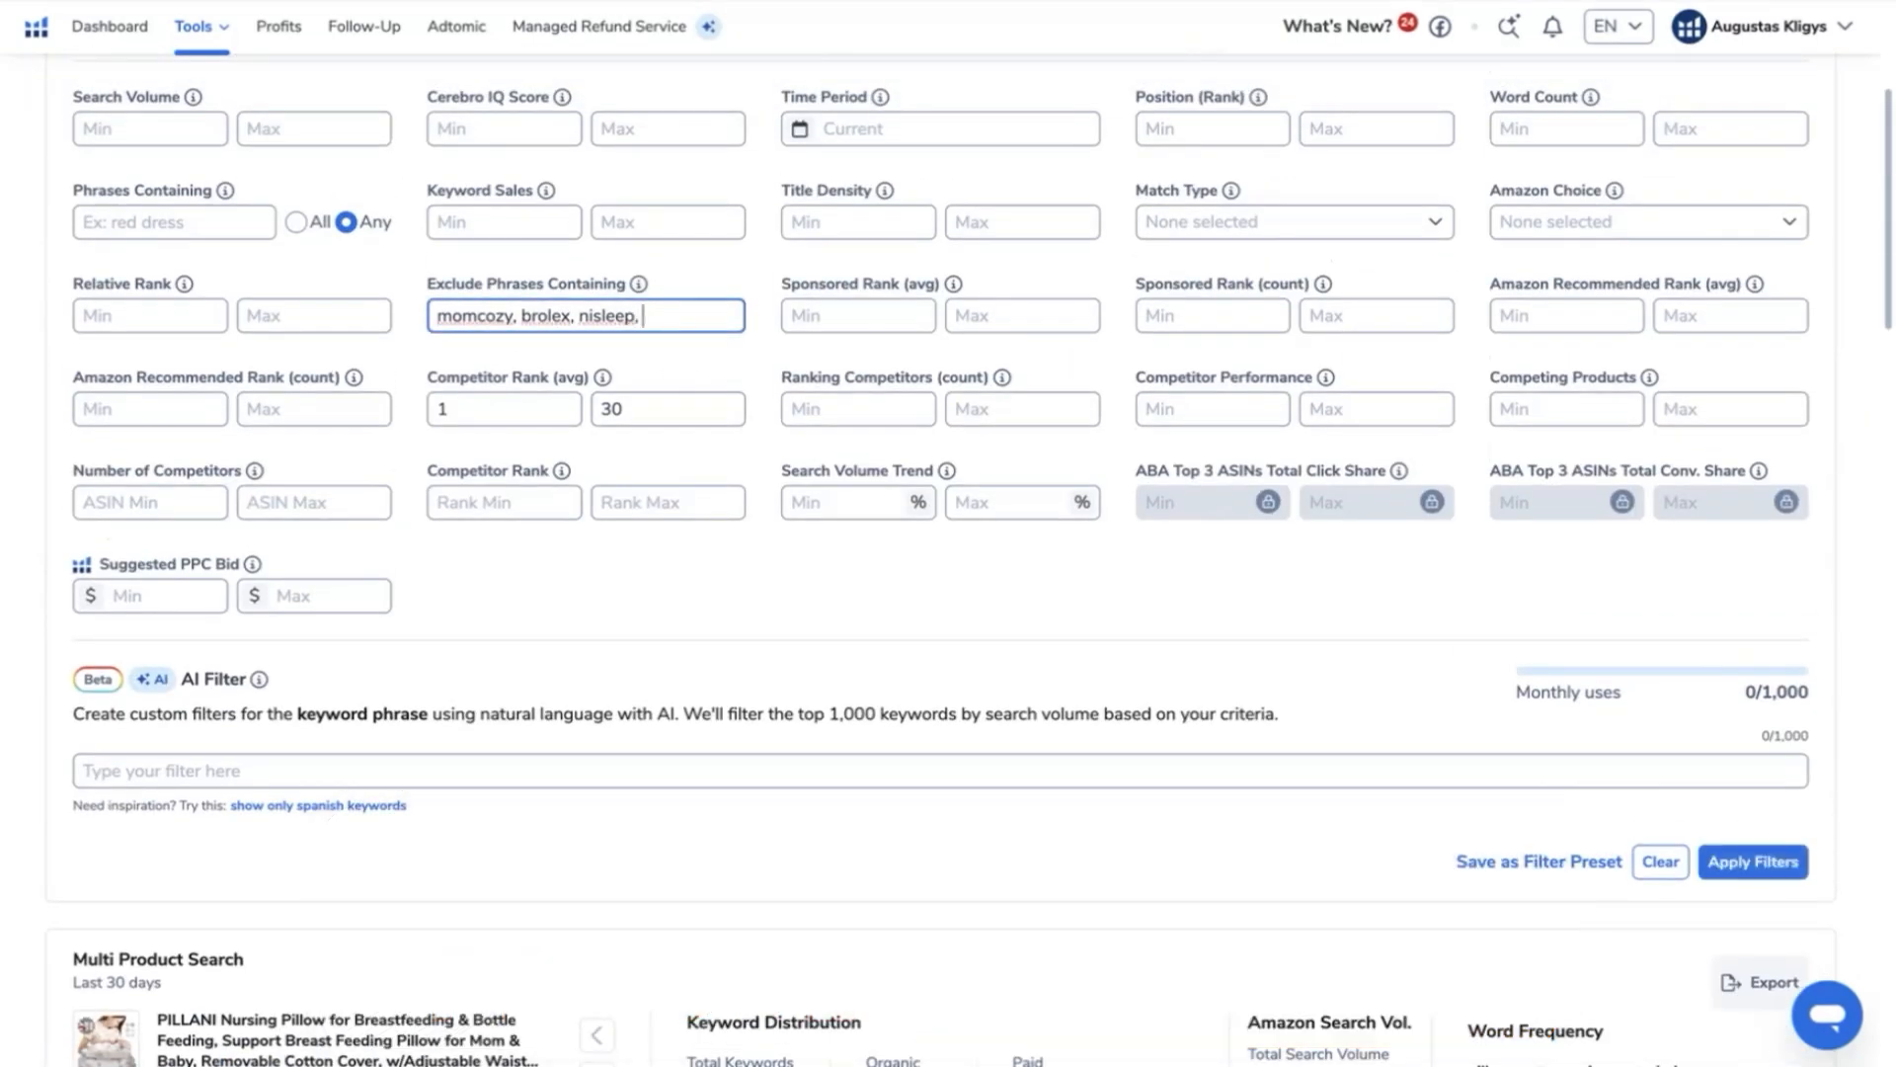
text(my breast friend)
text(,)
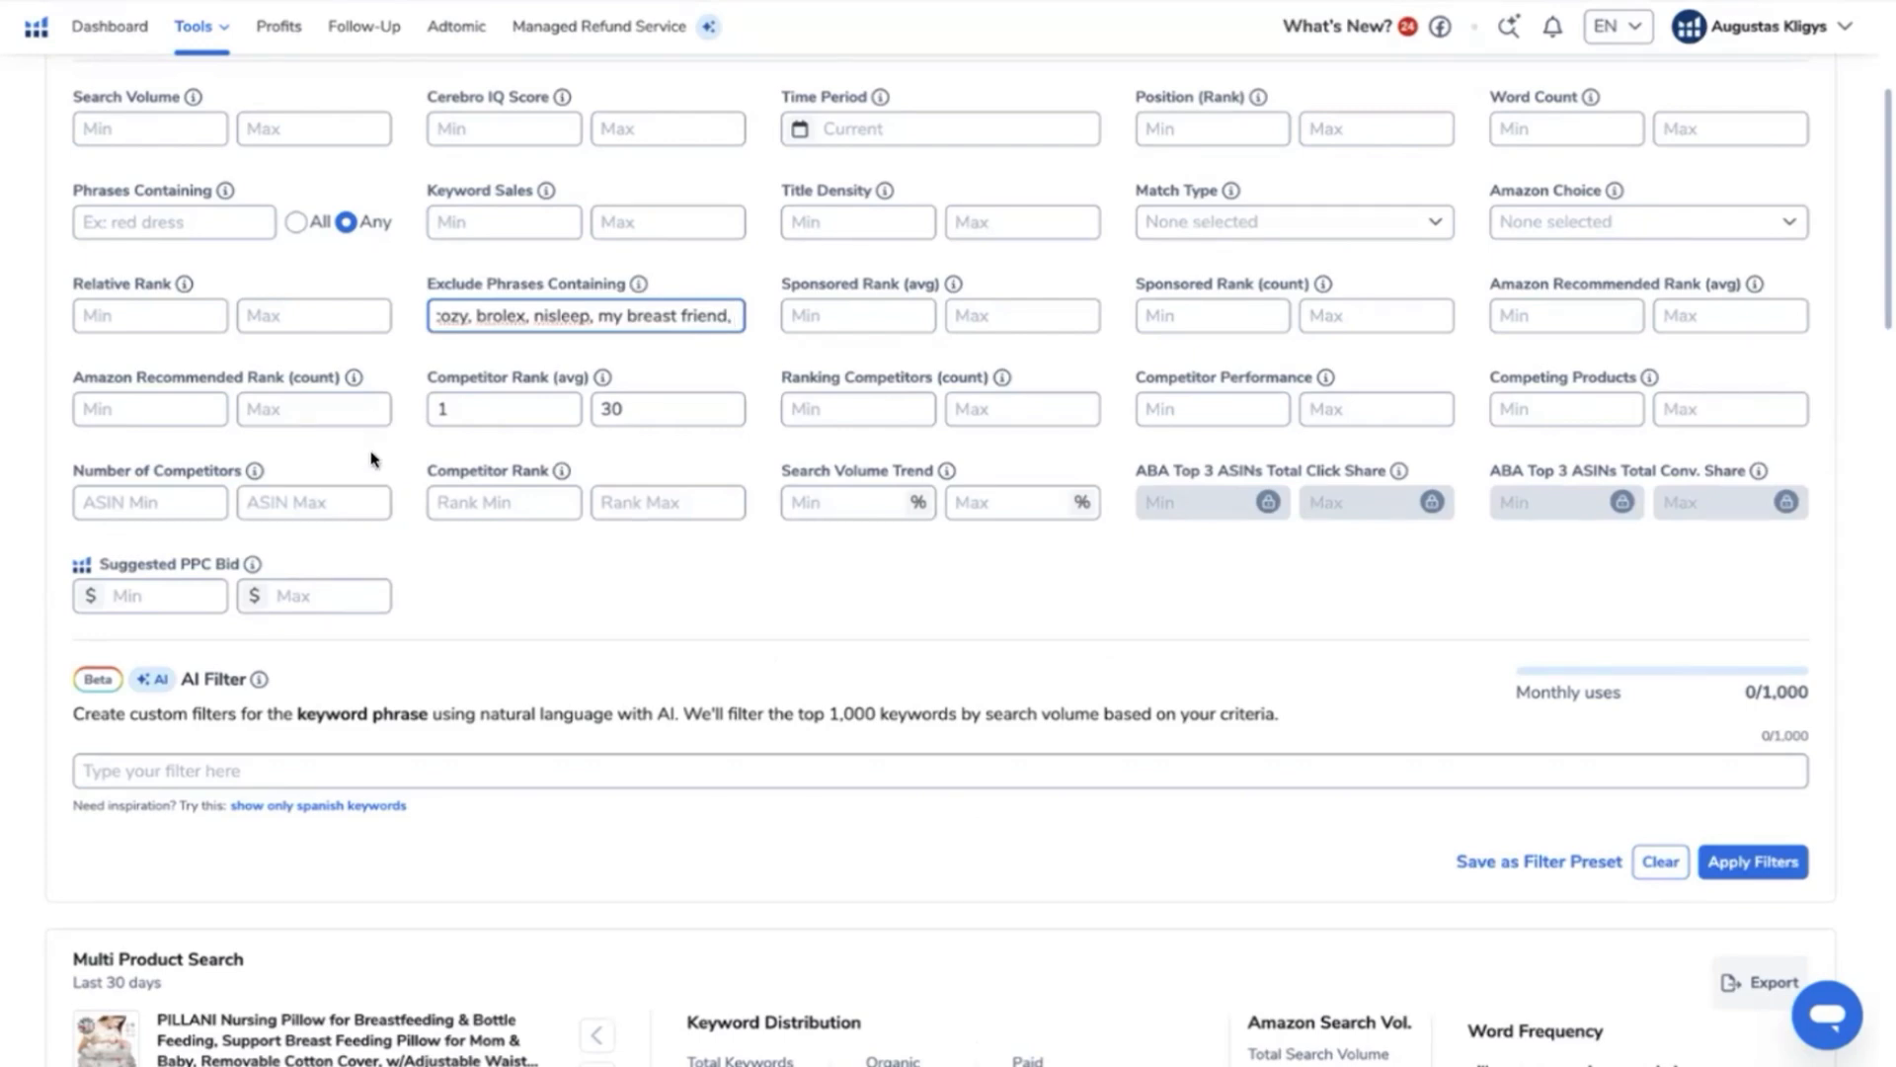
- Look through the lower-volume keywords for brand names and add boppy, boppie, bobby and boopy to the excluded phrases
scroll(371, 458, down, 20)
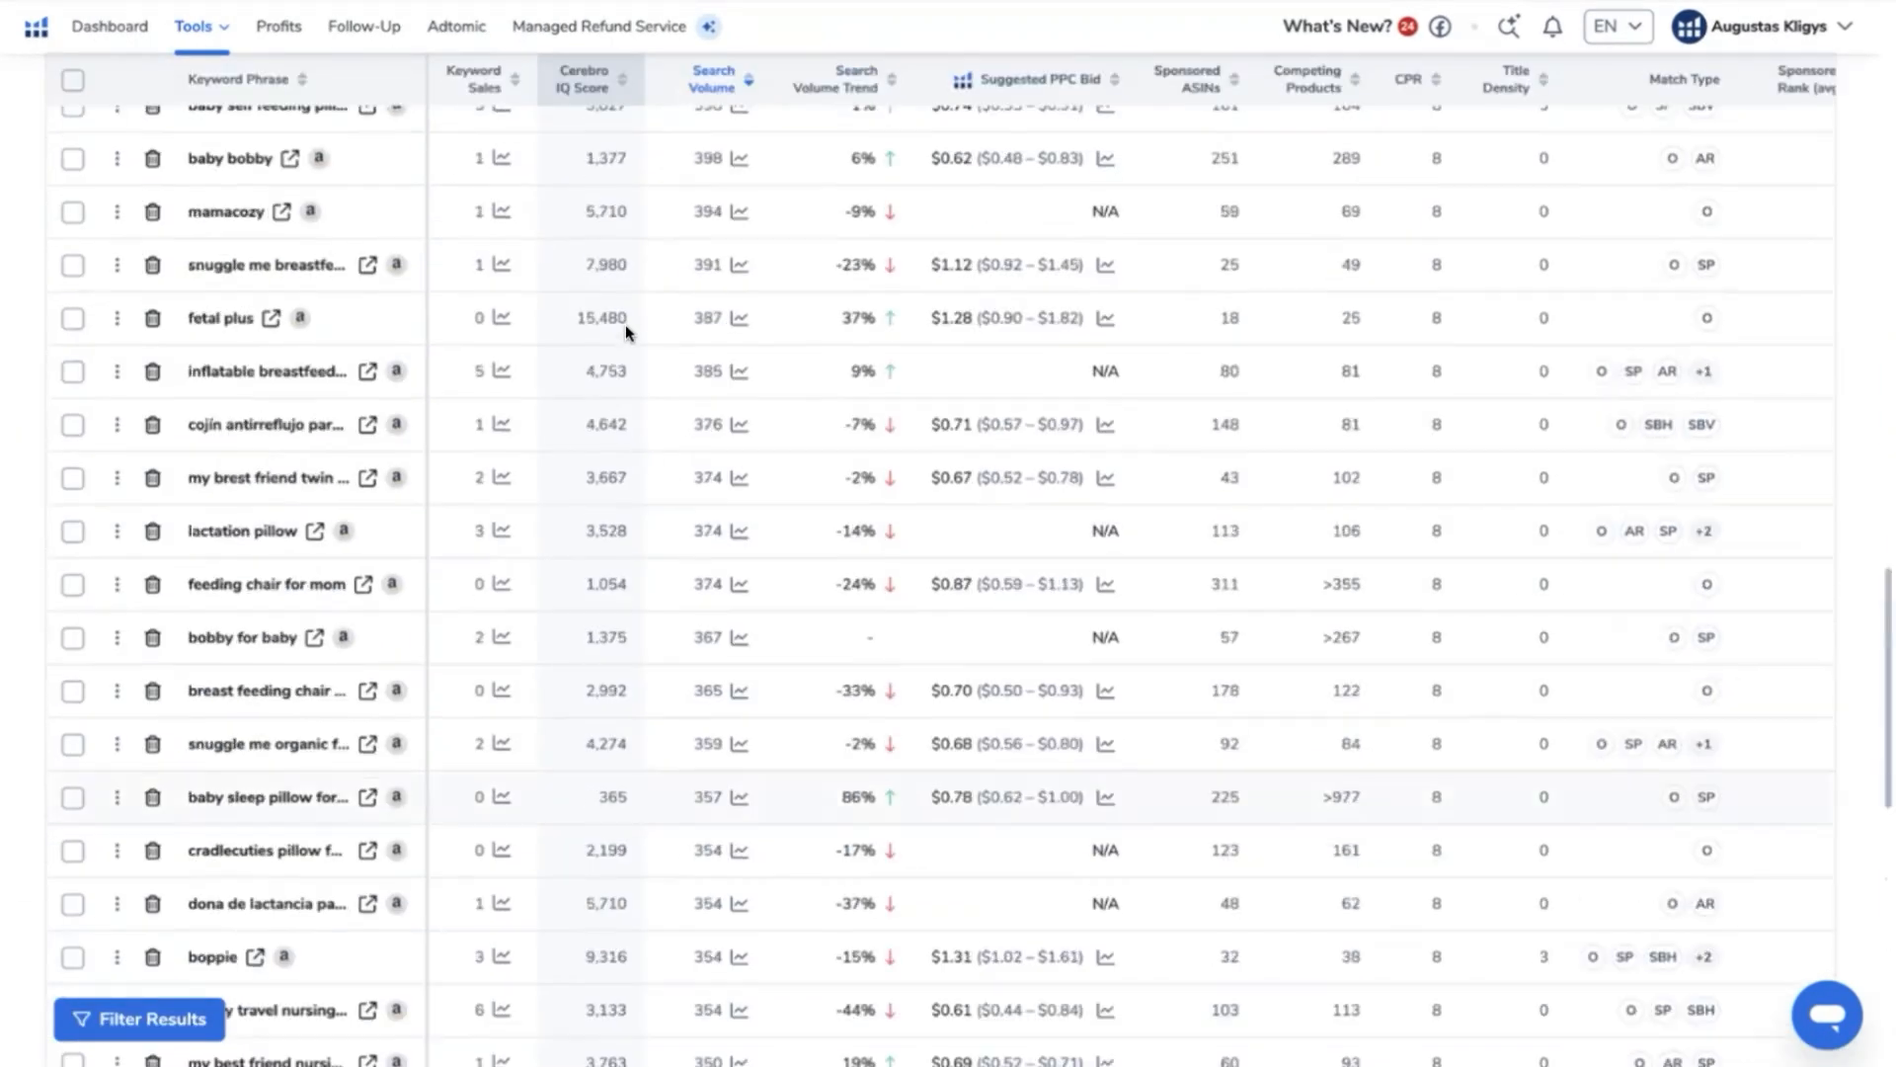
scroll(625, 324, down, 3)
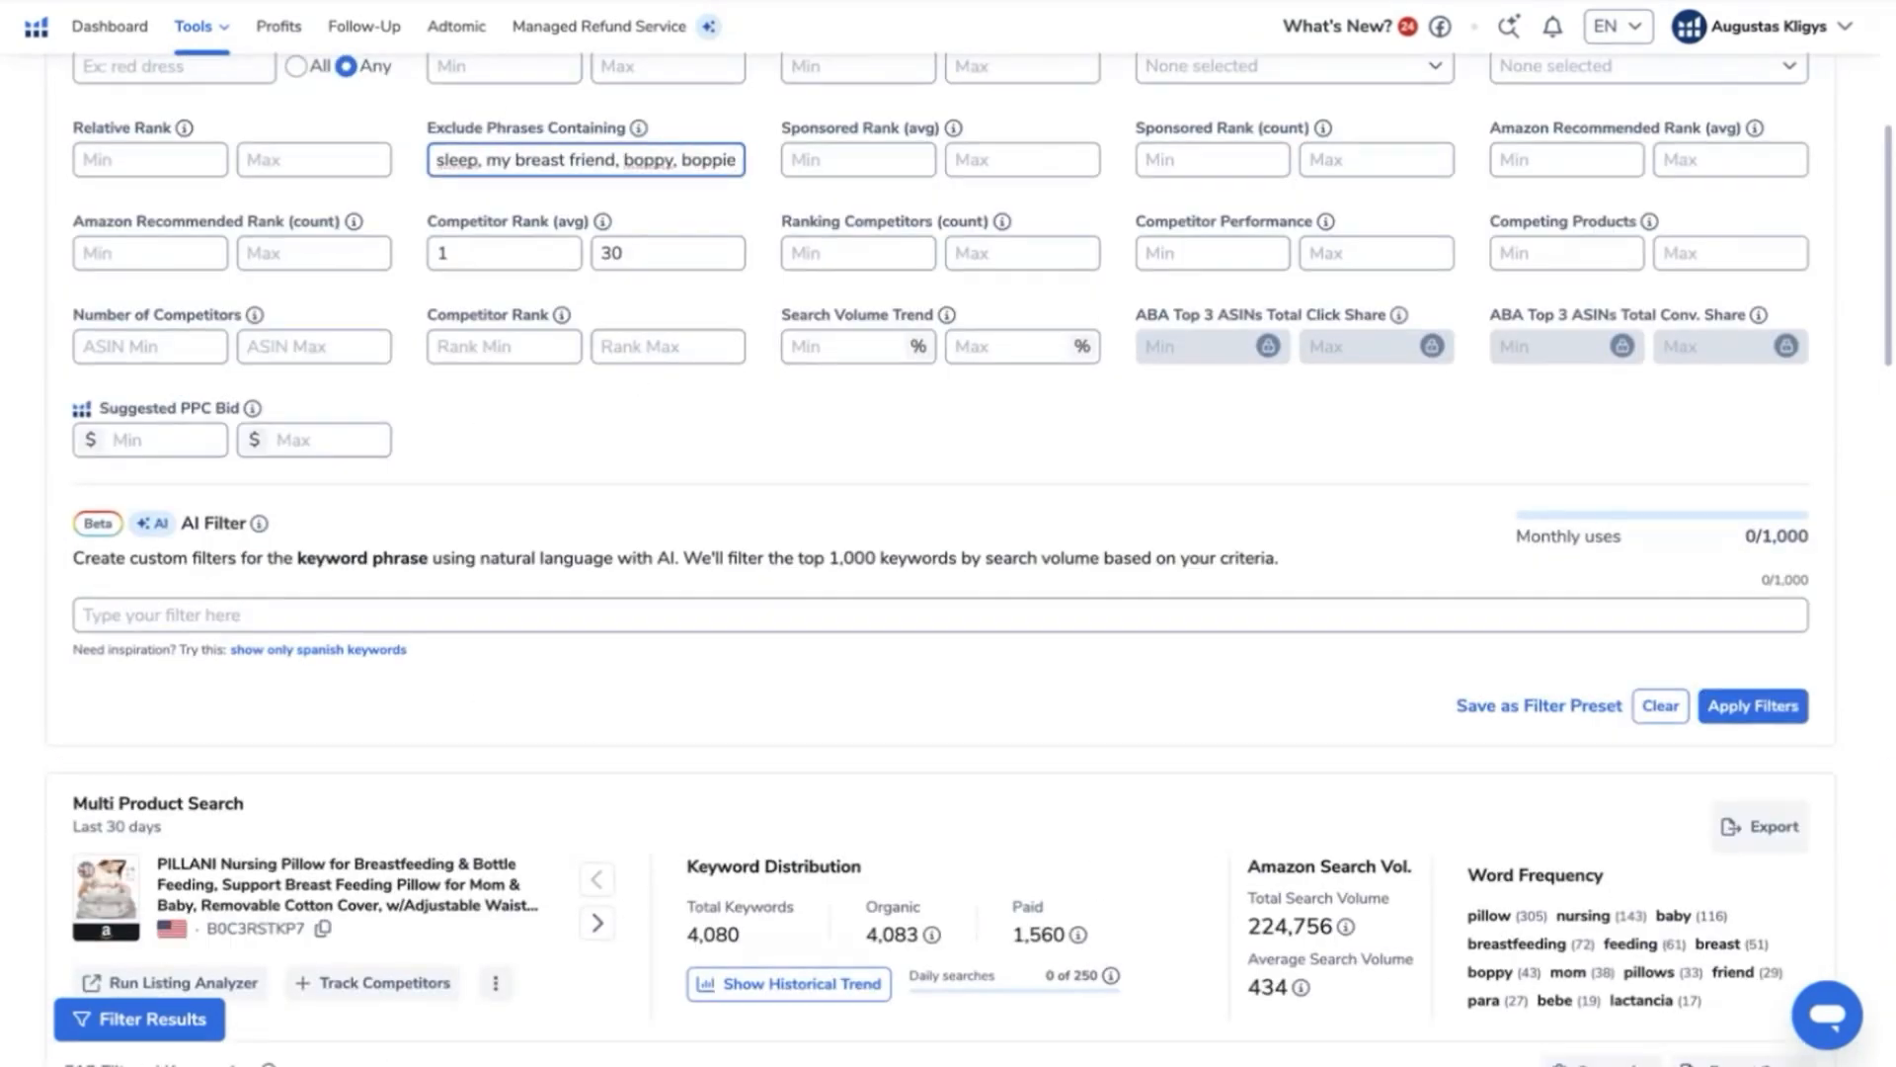
scroll(382, 733, down, 2)
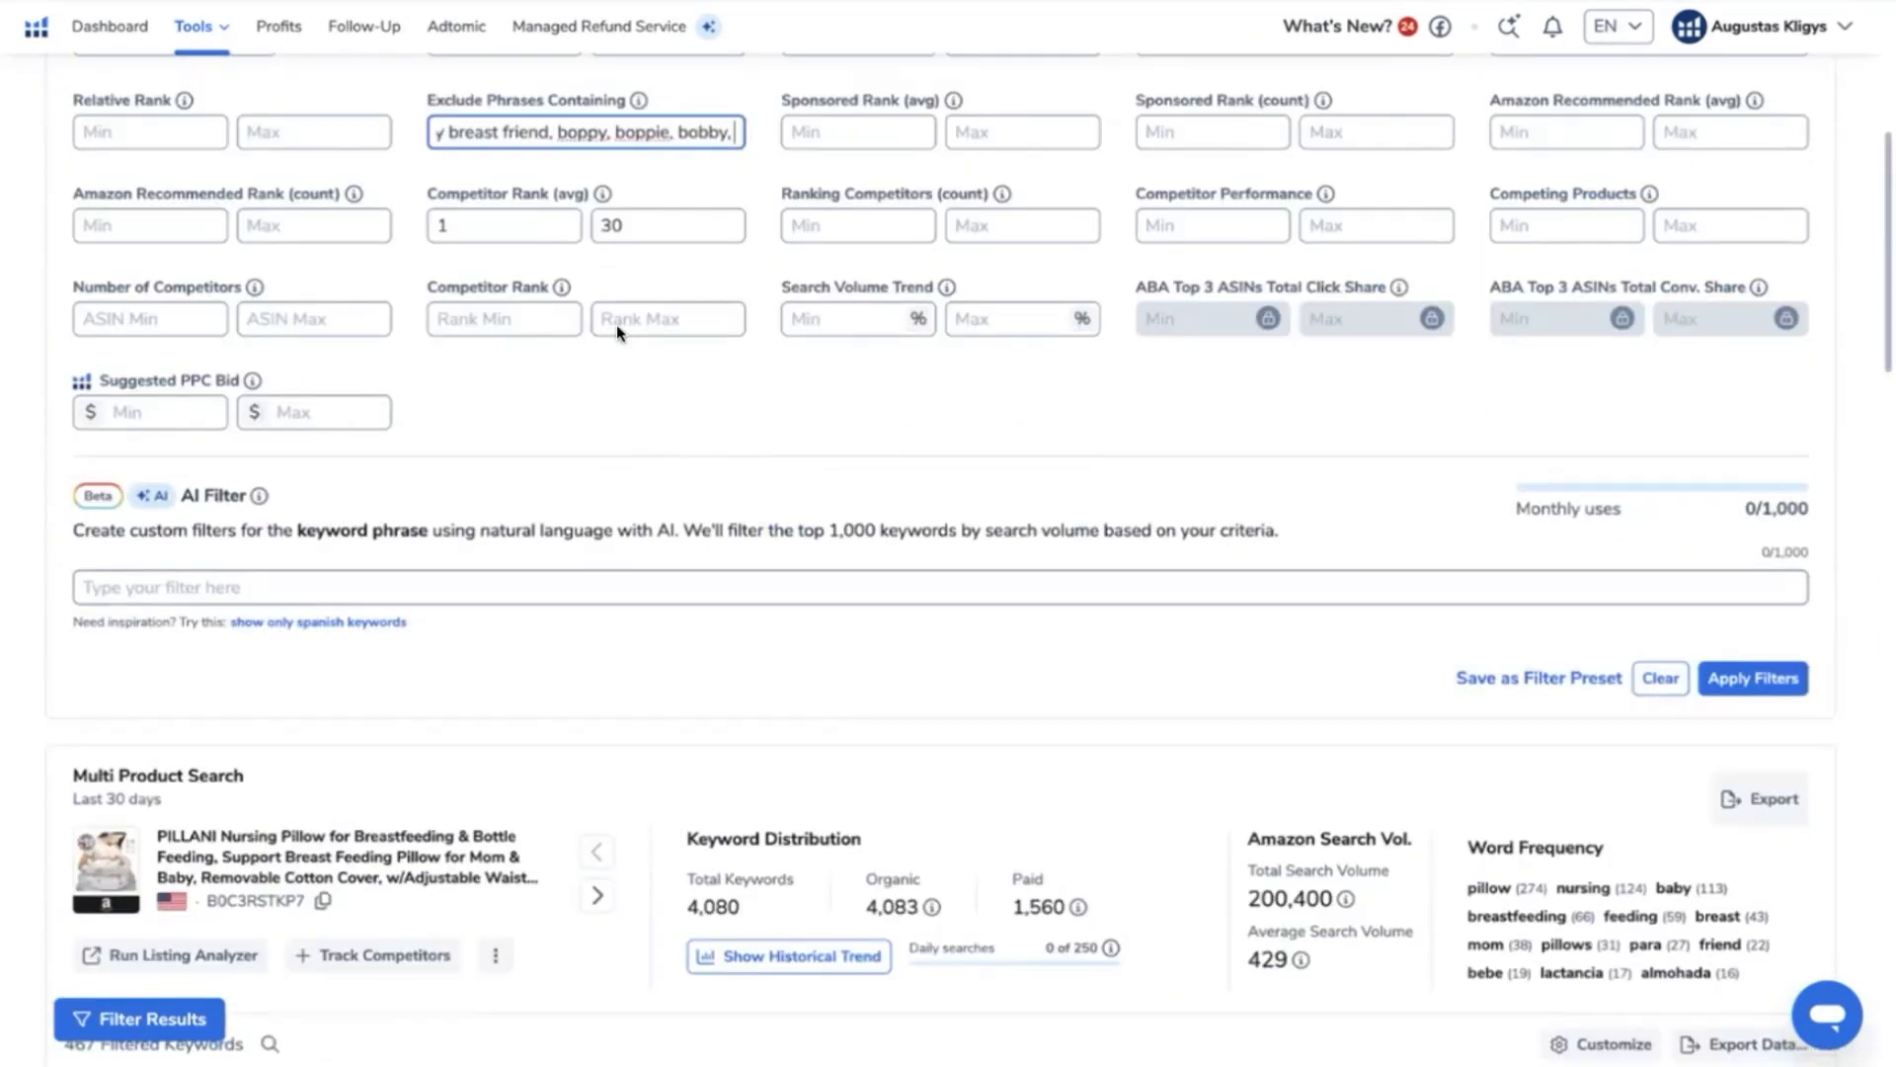
text(boopy,)
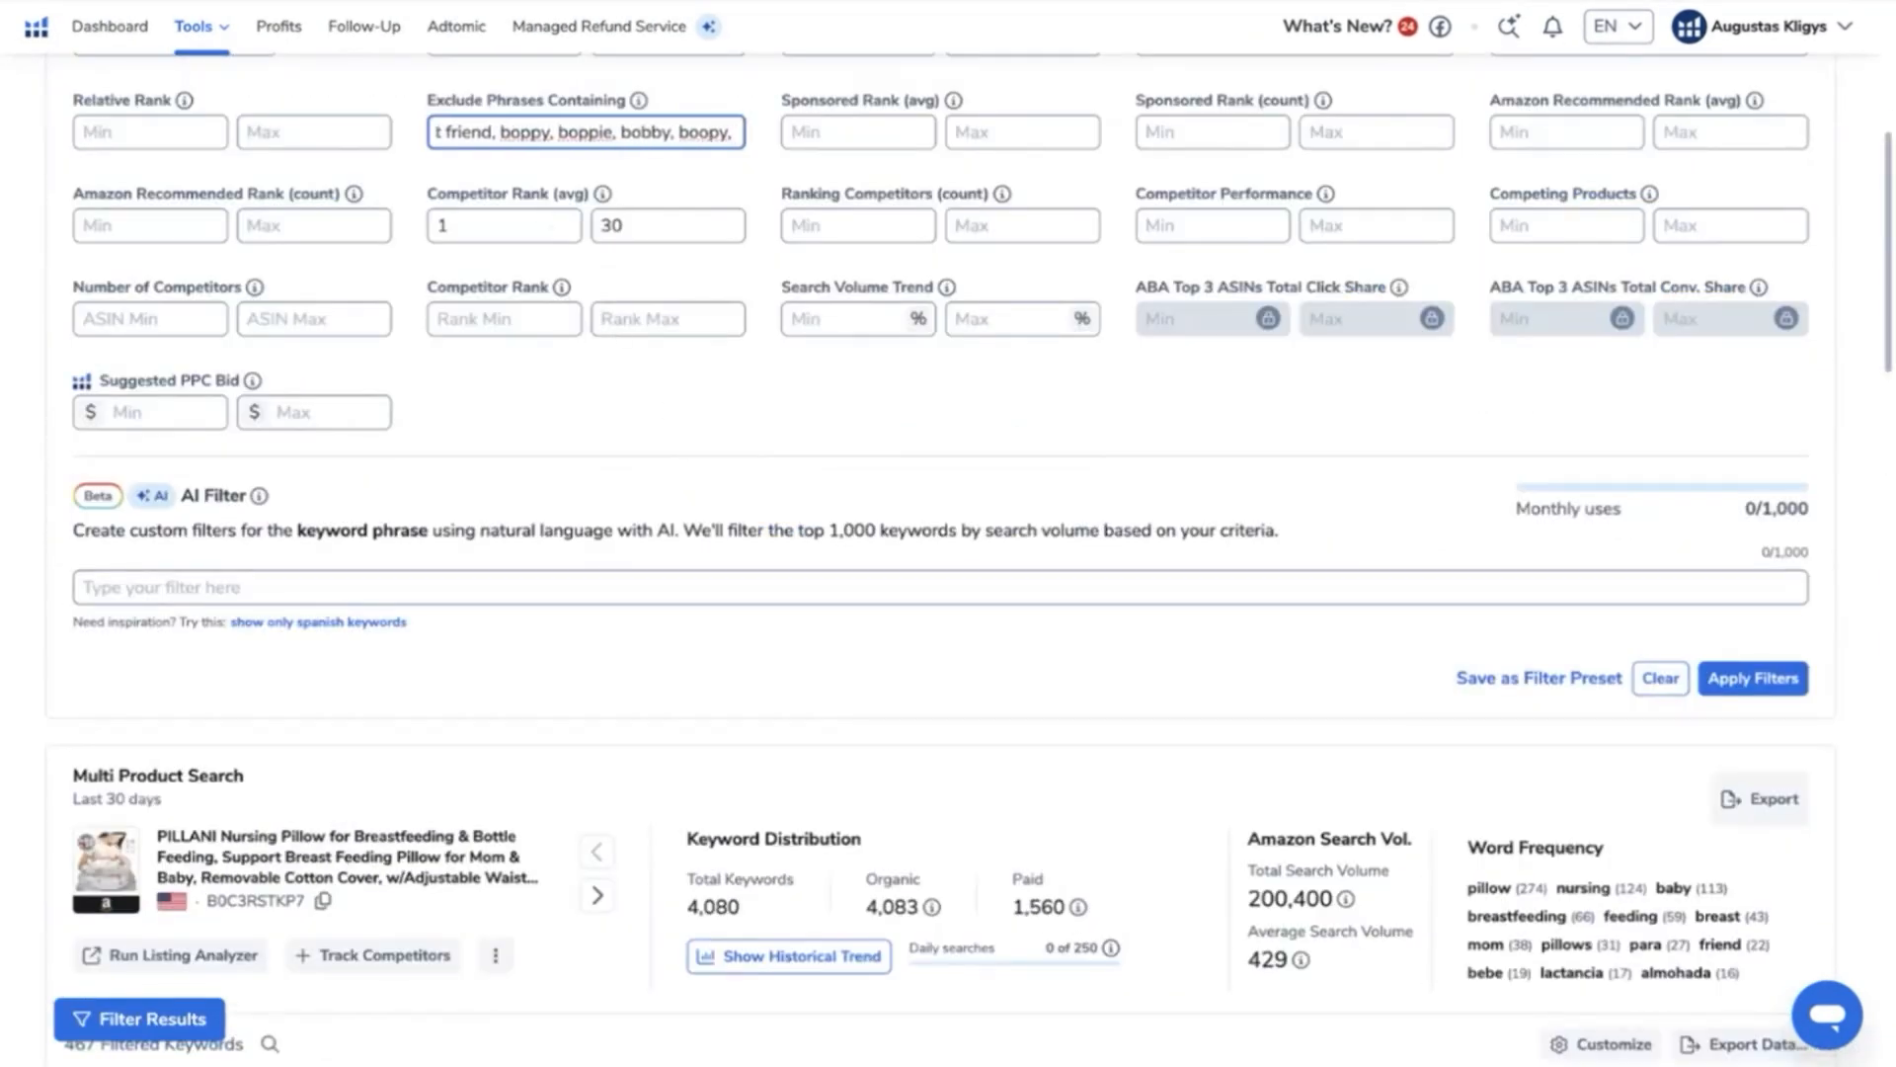
text( bobby,)
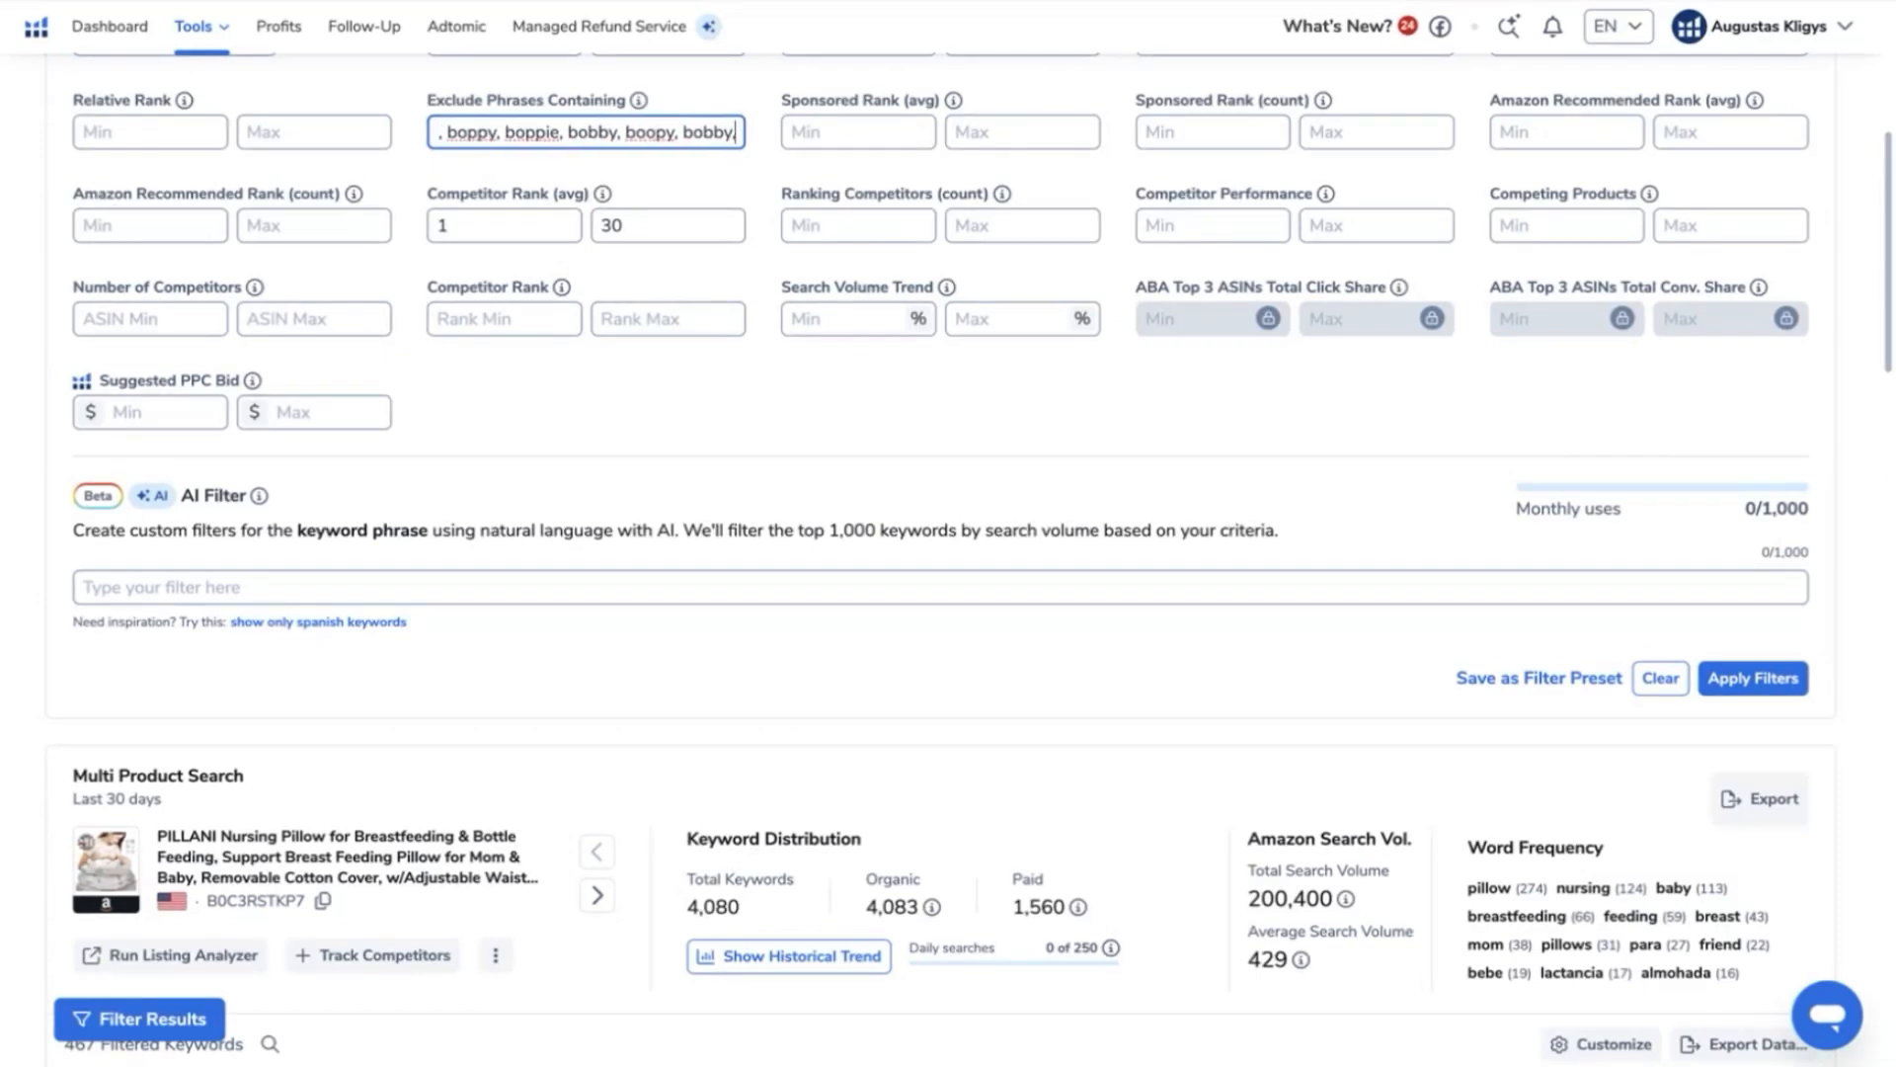
- Check the second page of keywords for further brand names and apply the extended list of excluded phrases
scroll(698, 368, down, 10)
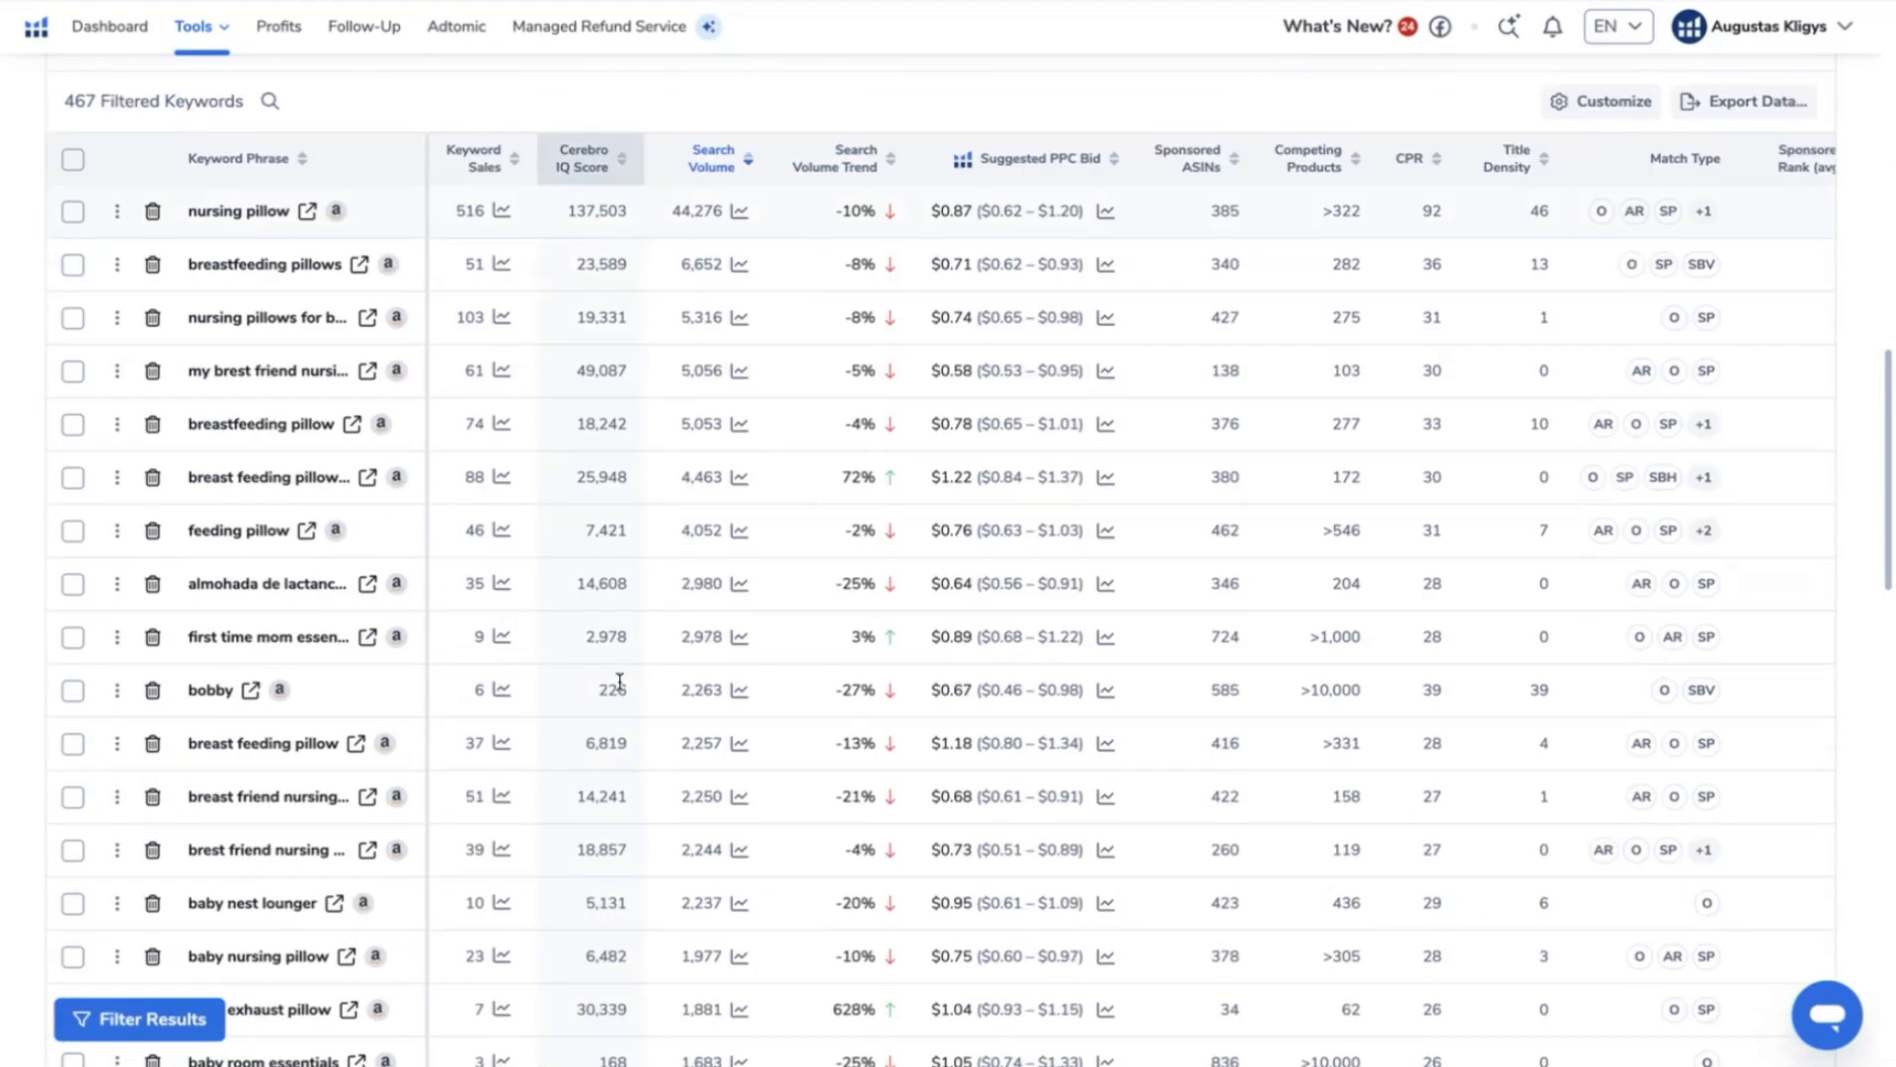
scroll(343, 672, down, 15)
scroll(344, 672, down, 2)
click(915, 892)
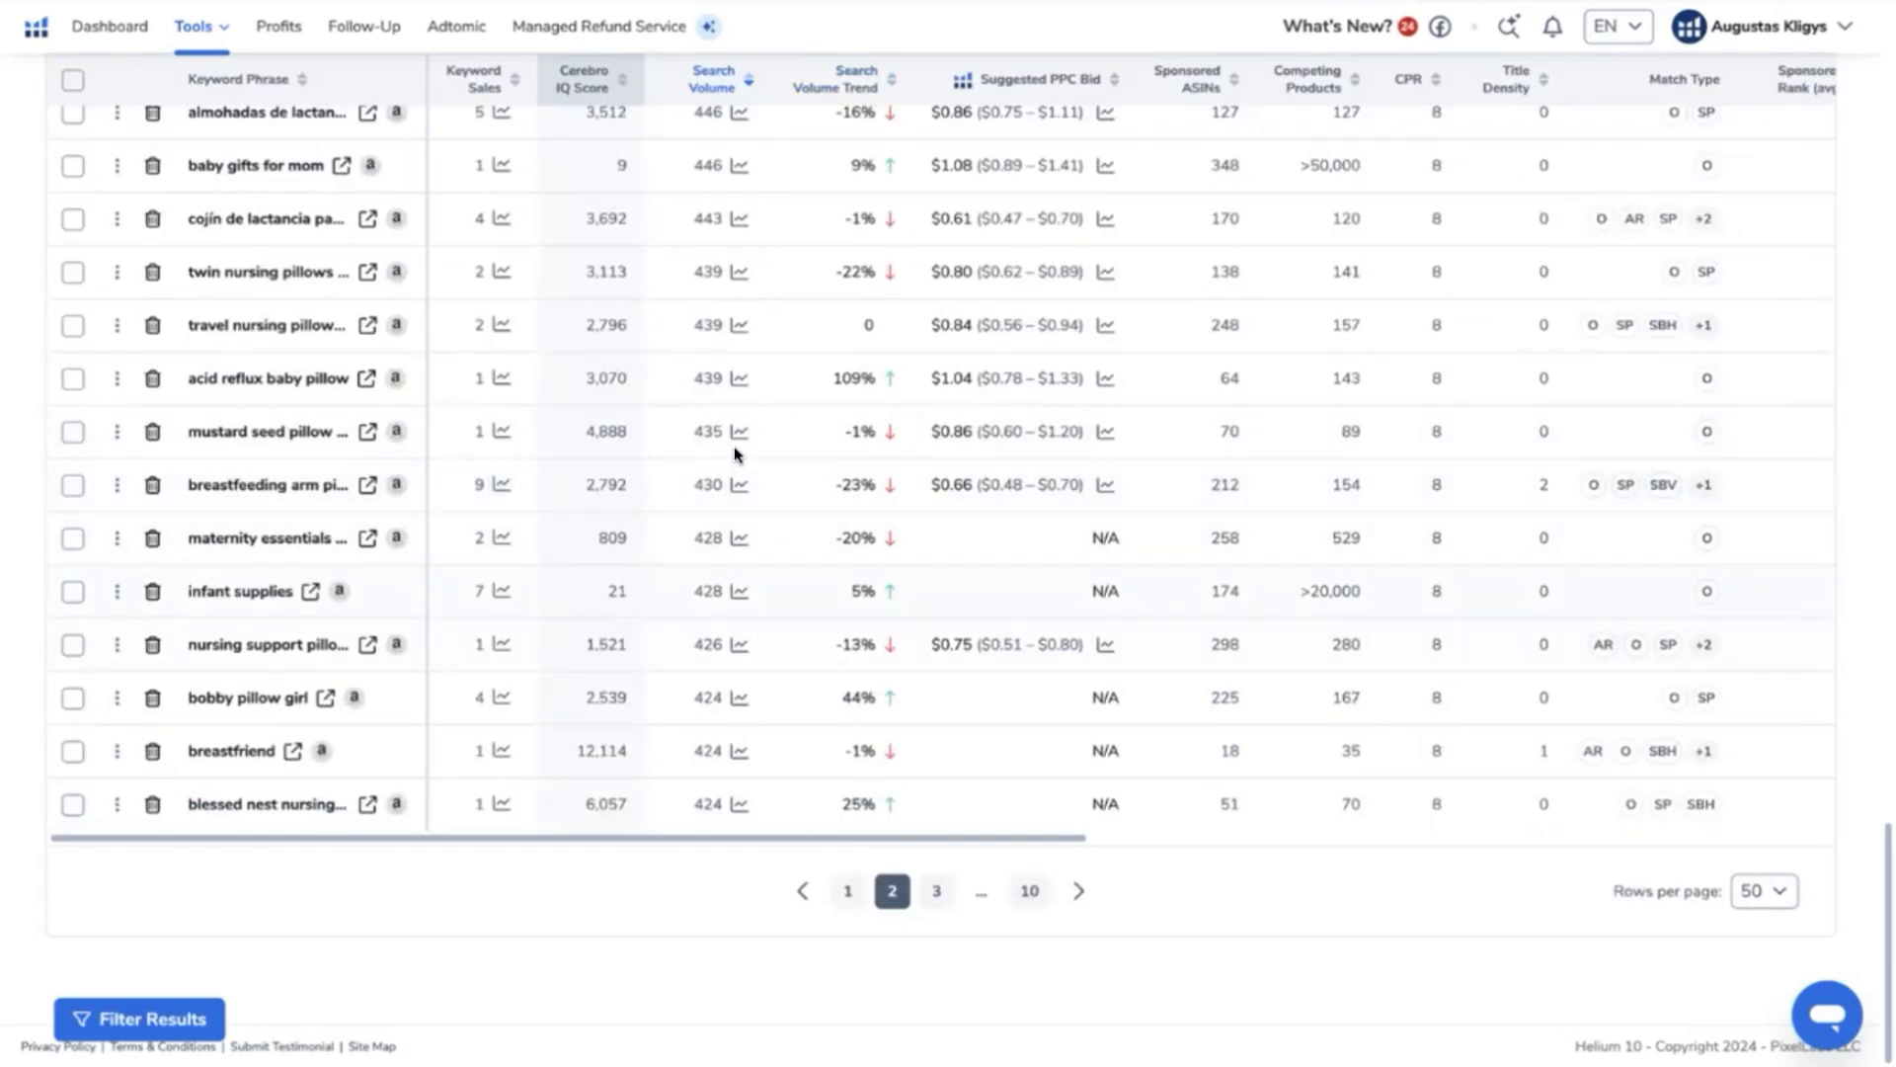
scroll(734, 451, up, 20)
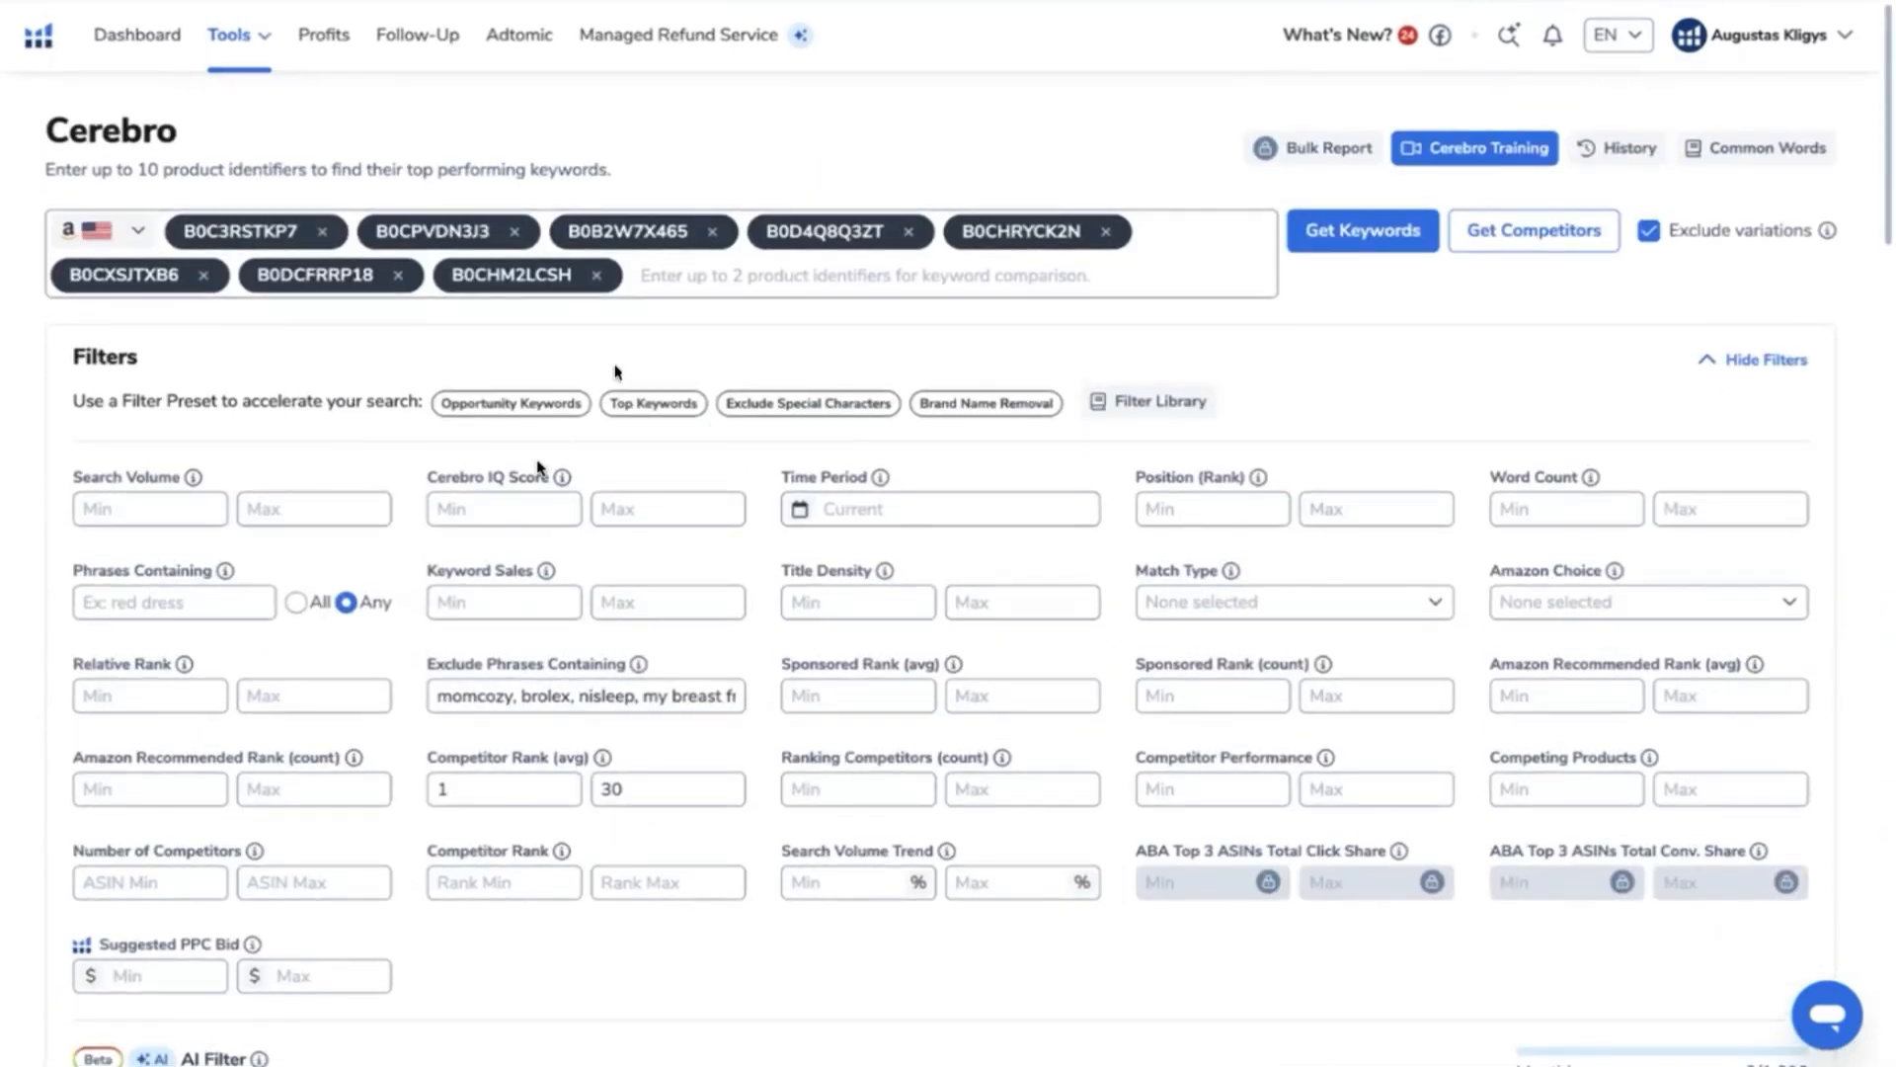
scroll(1017, 572, down, 4)
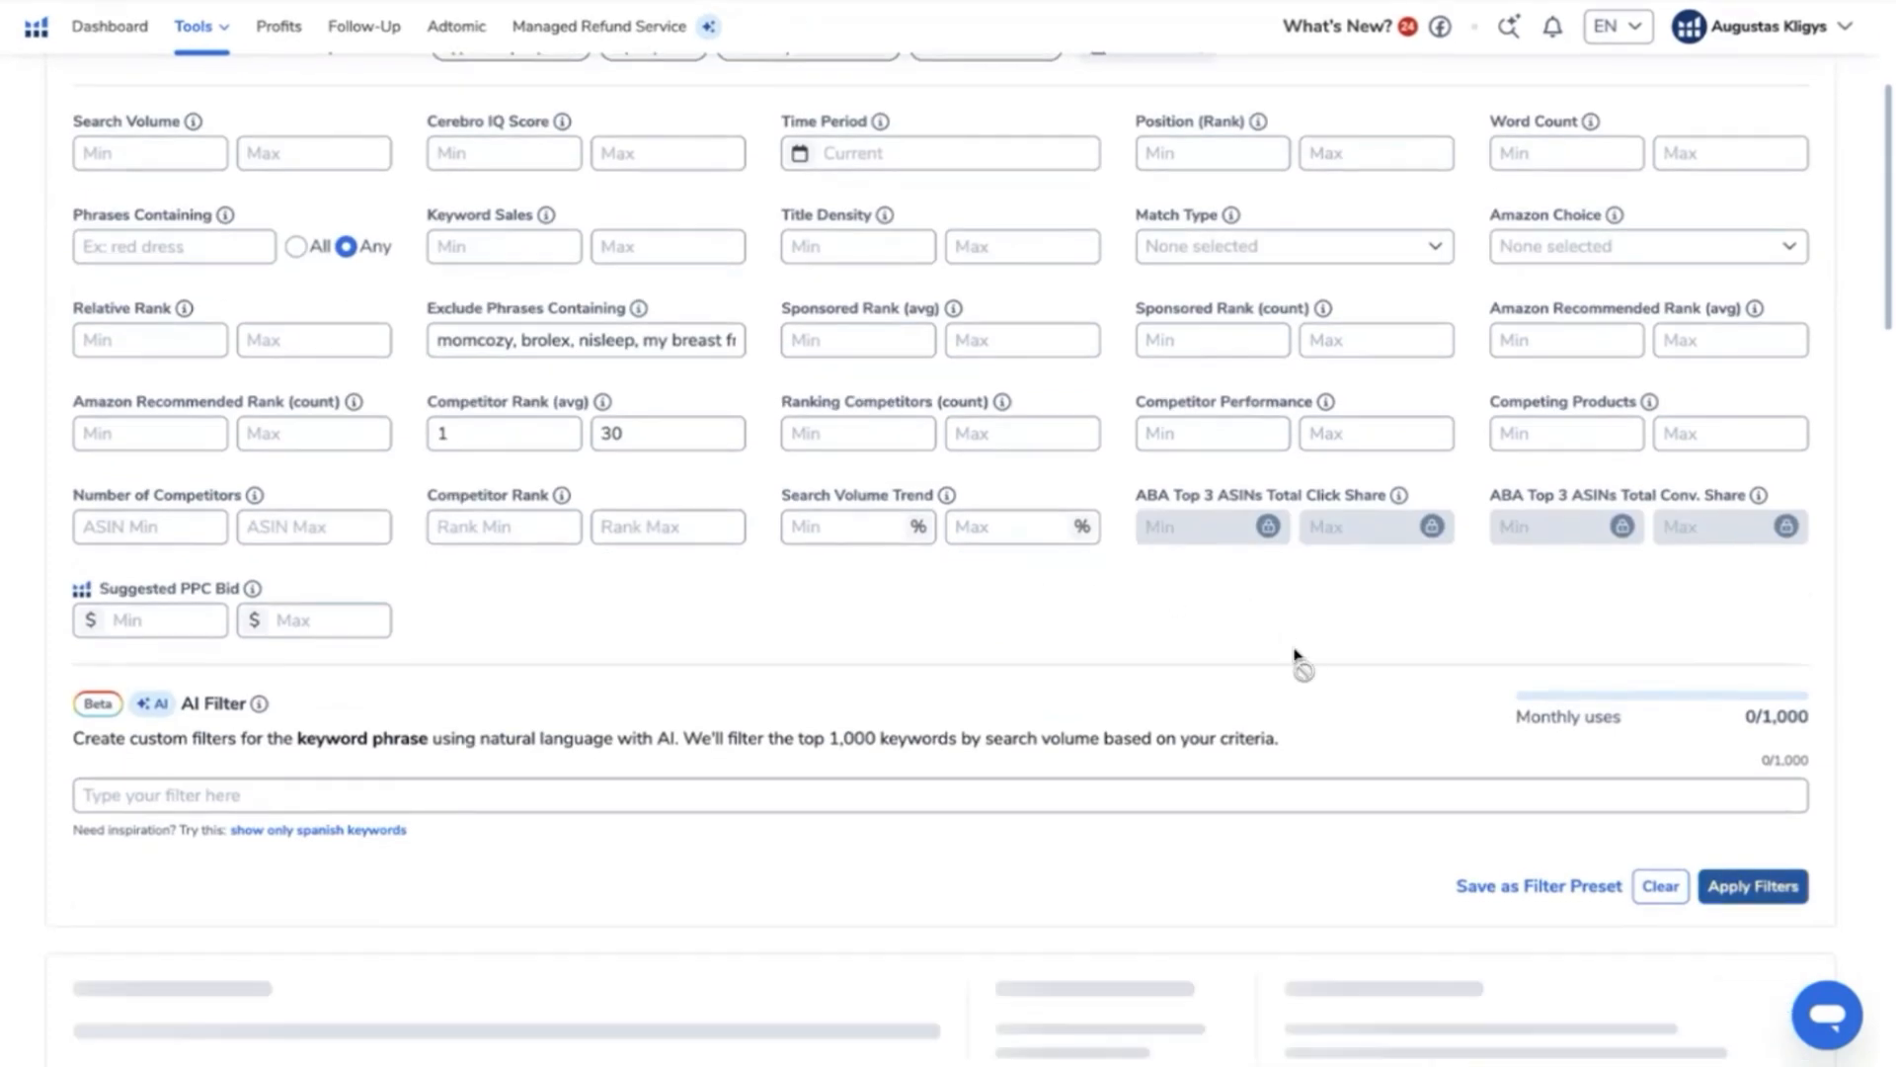
- Review the refreshed keyword list and filter out the "my brest friend" and "breast friend" brand variants
scroll(919, 635, down, 3)
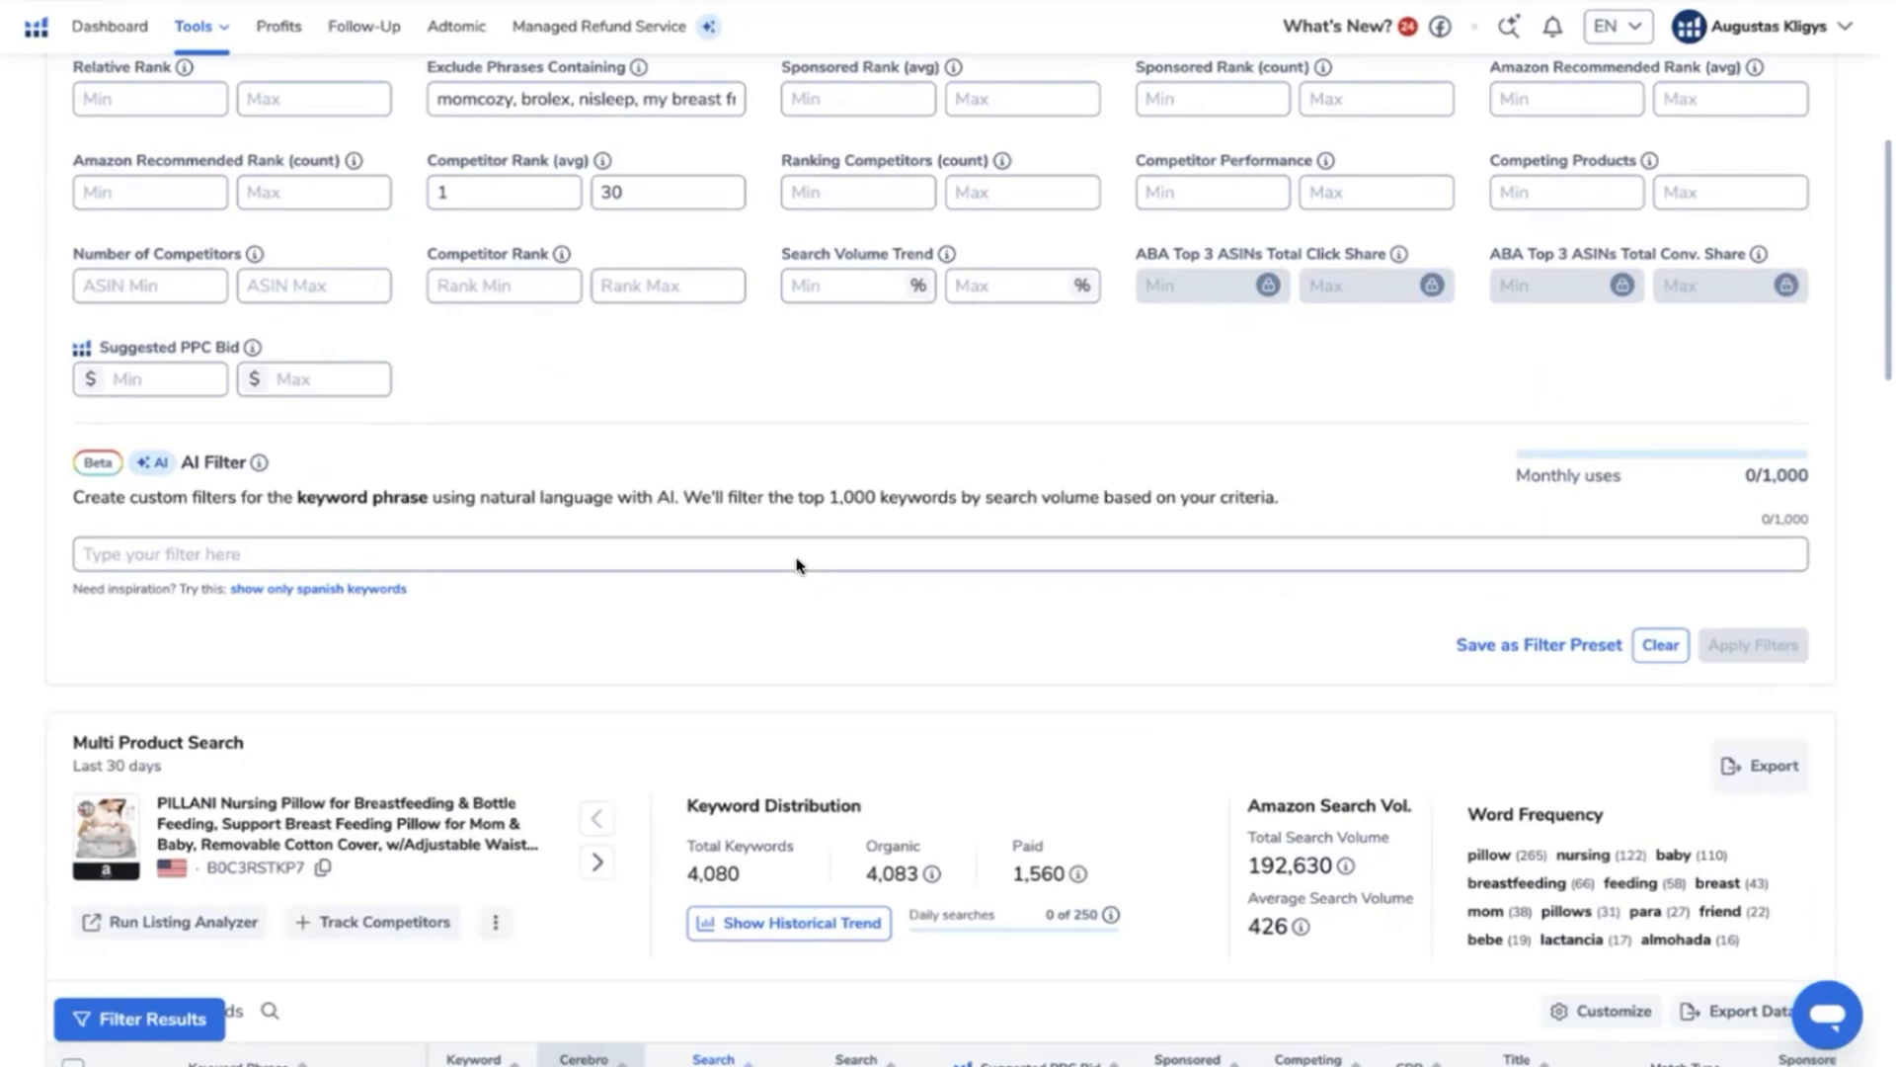
scroll(544, 494, down, 3)
scroll(545, 494, down, 1)
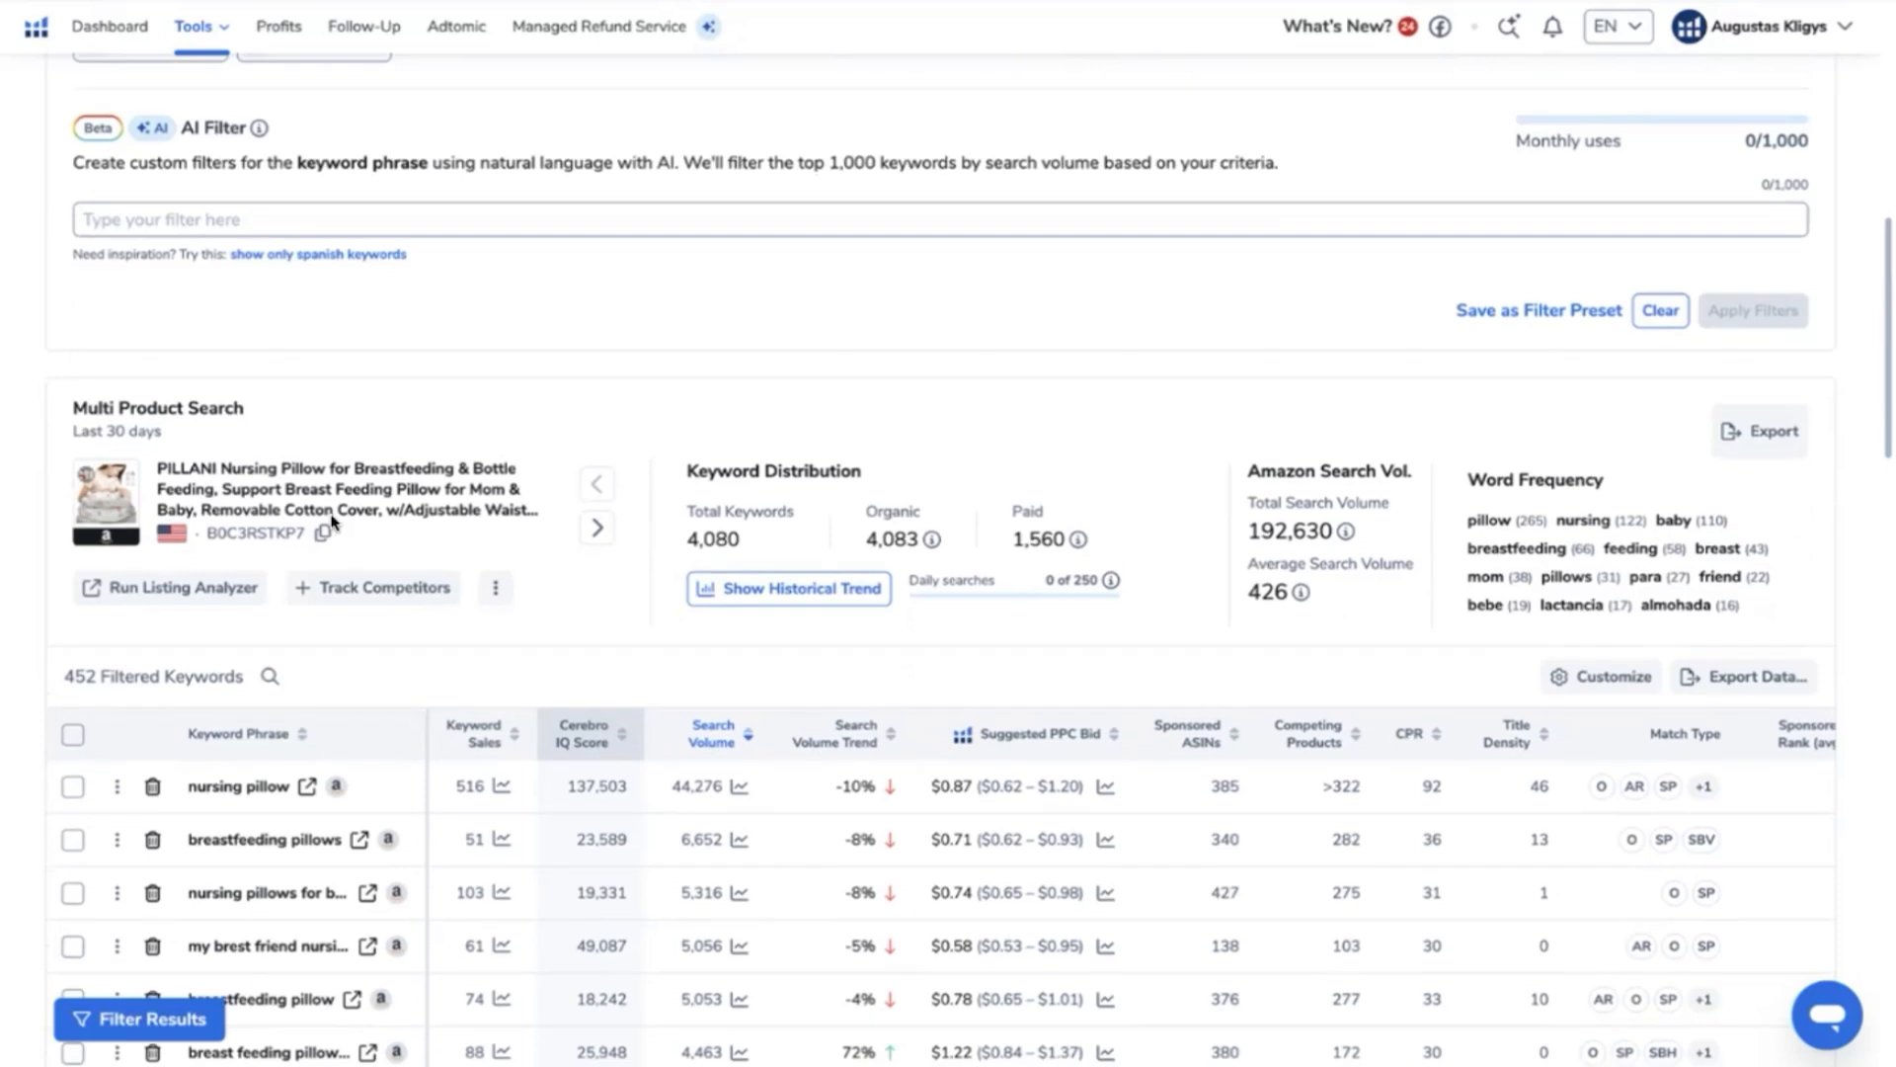
scroll(332, 522, down, 2)
scroll(333, 522, down, 3)
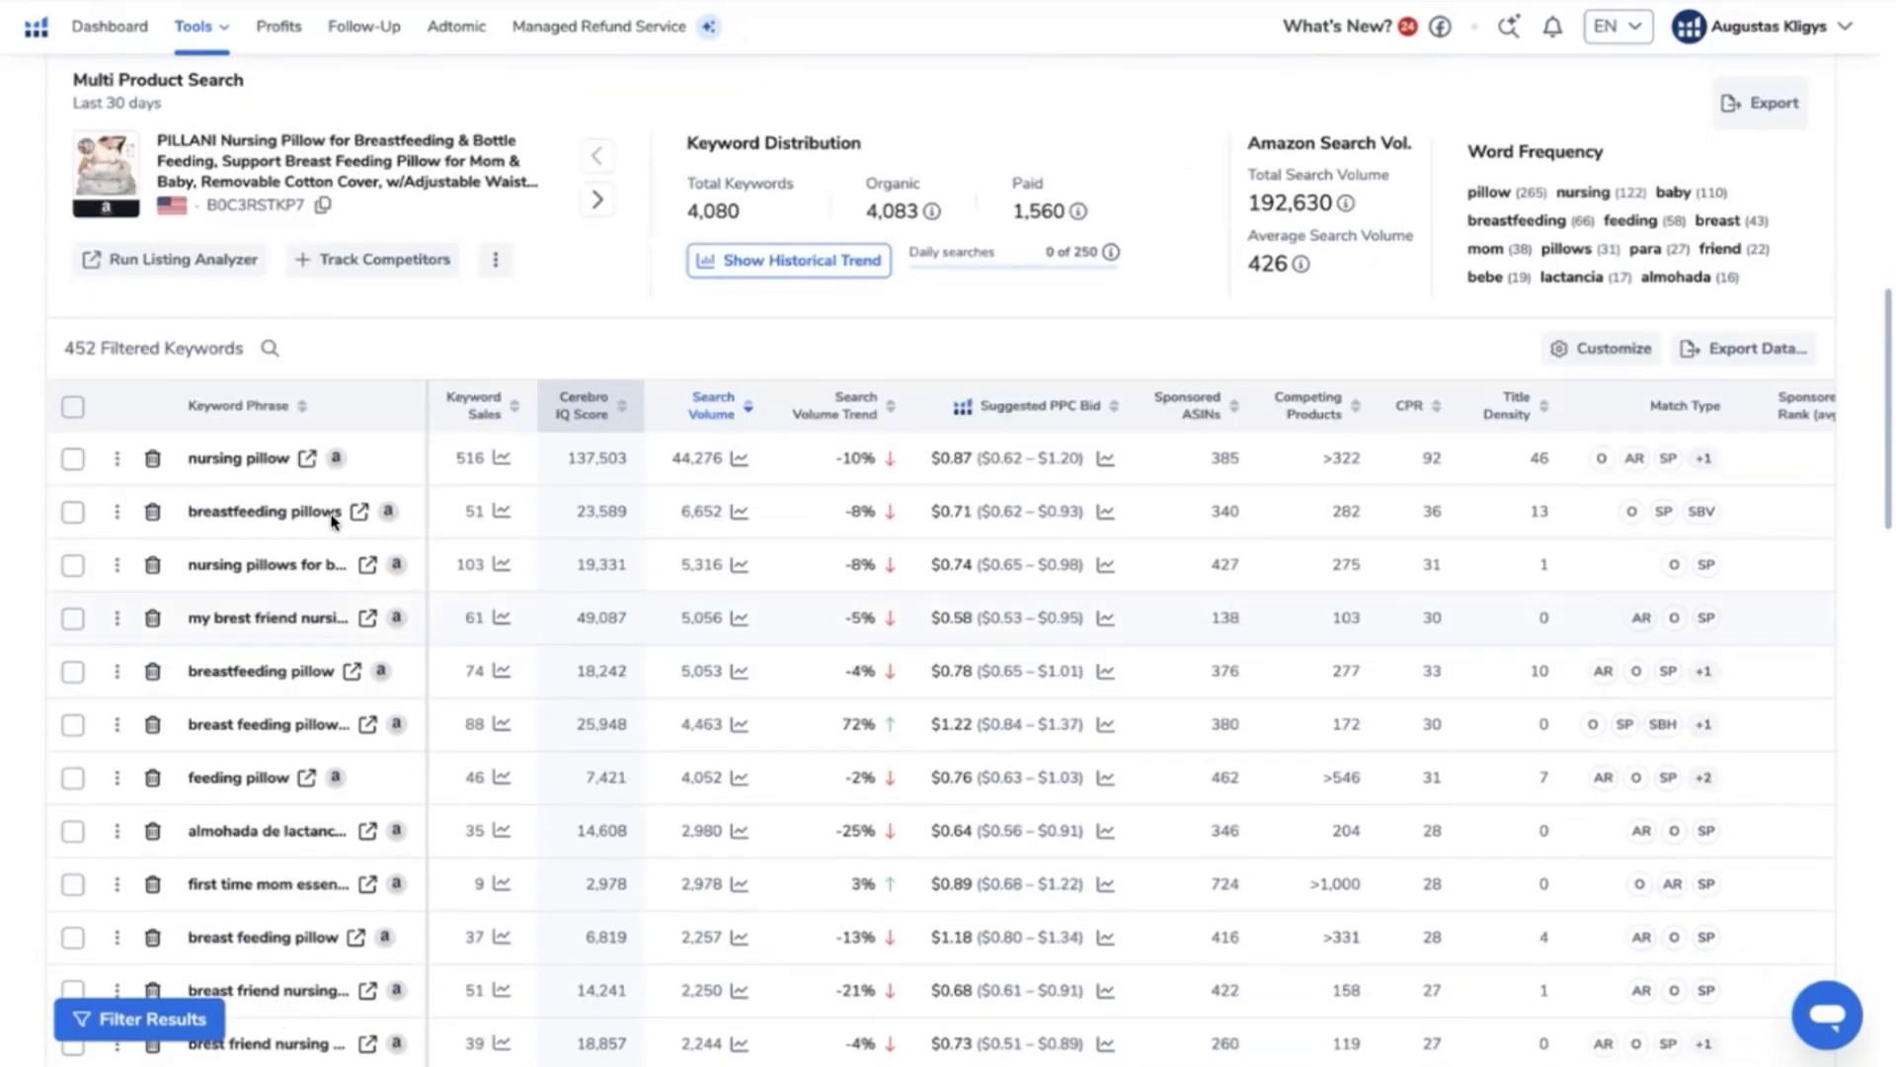
scroll(333, 522, down, 2)
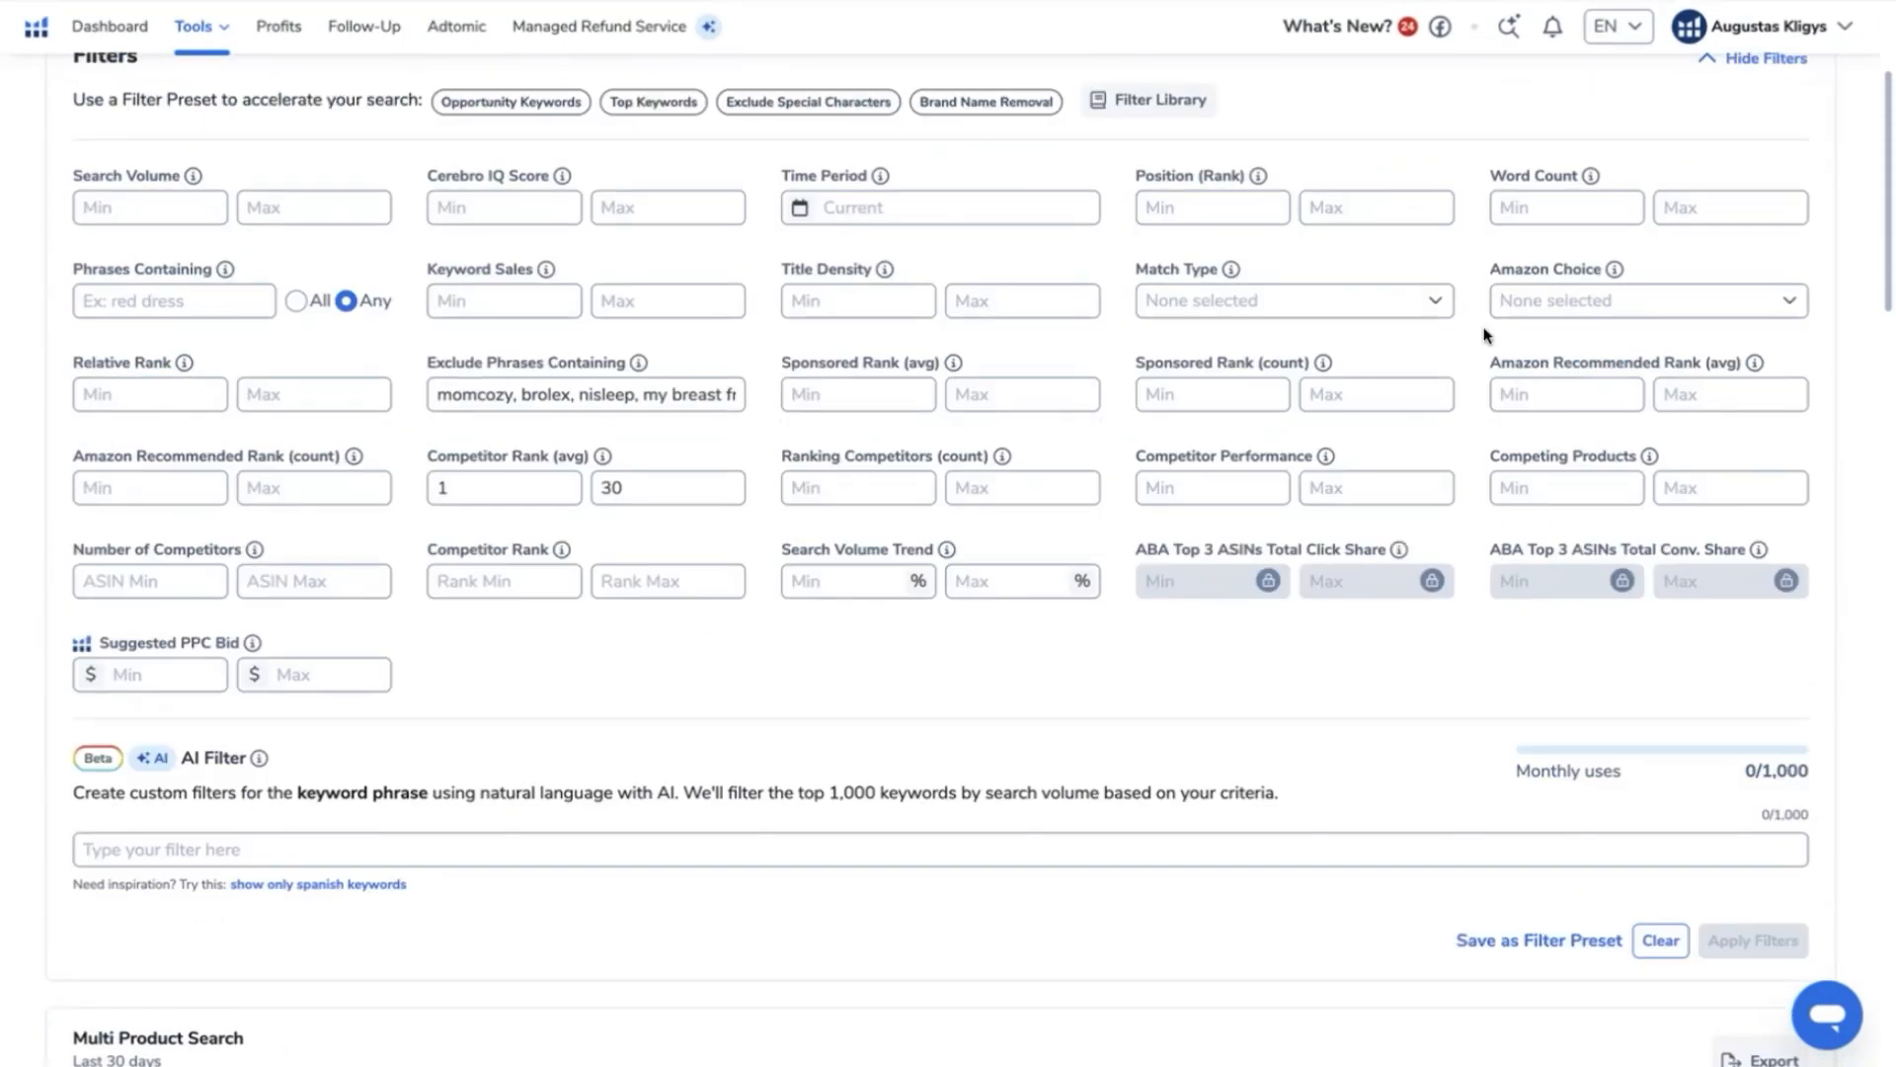
- Limit the keywords to a minimum word count of 2 and a single match type
click(1567, 214)
text(2)
scroll(1045, 405, up, 2)
click(1422, 516)
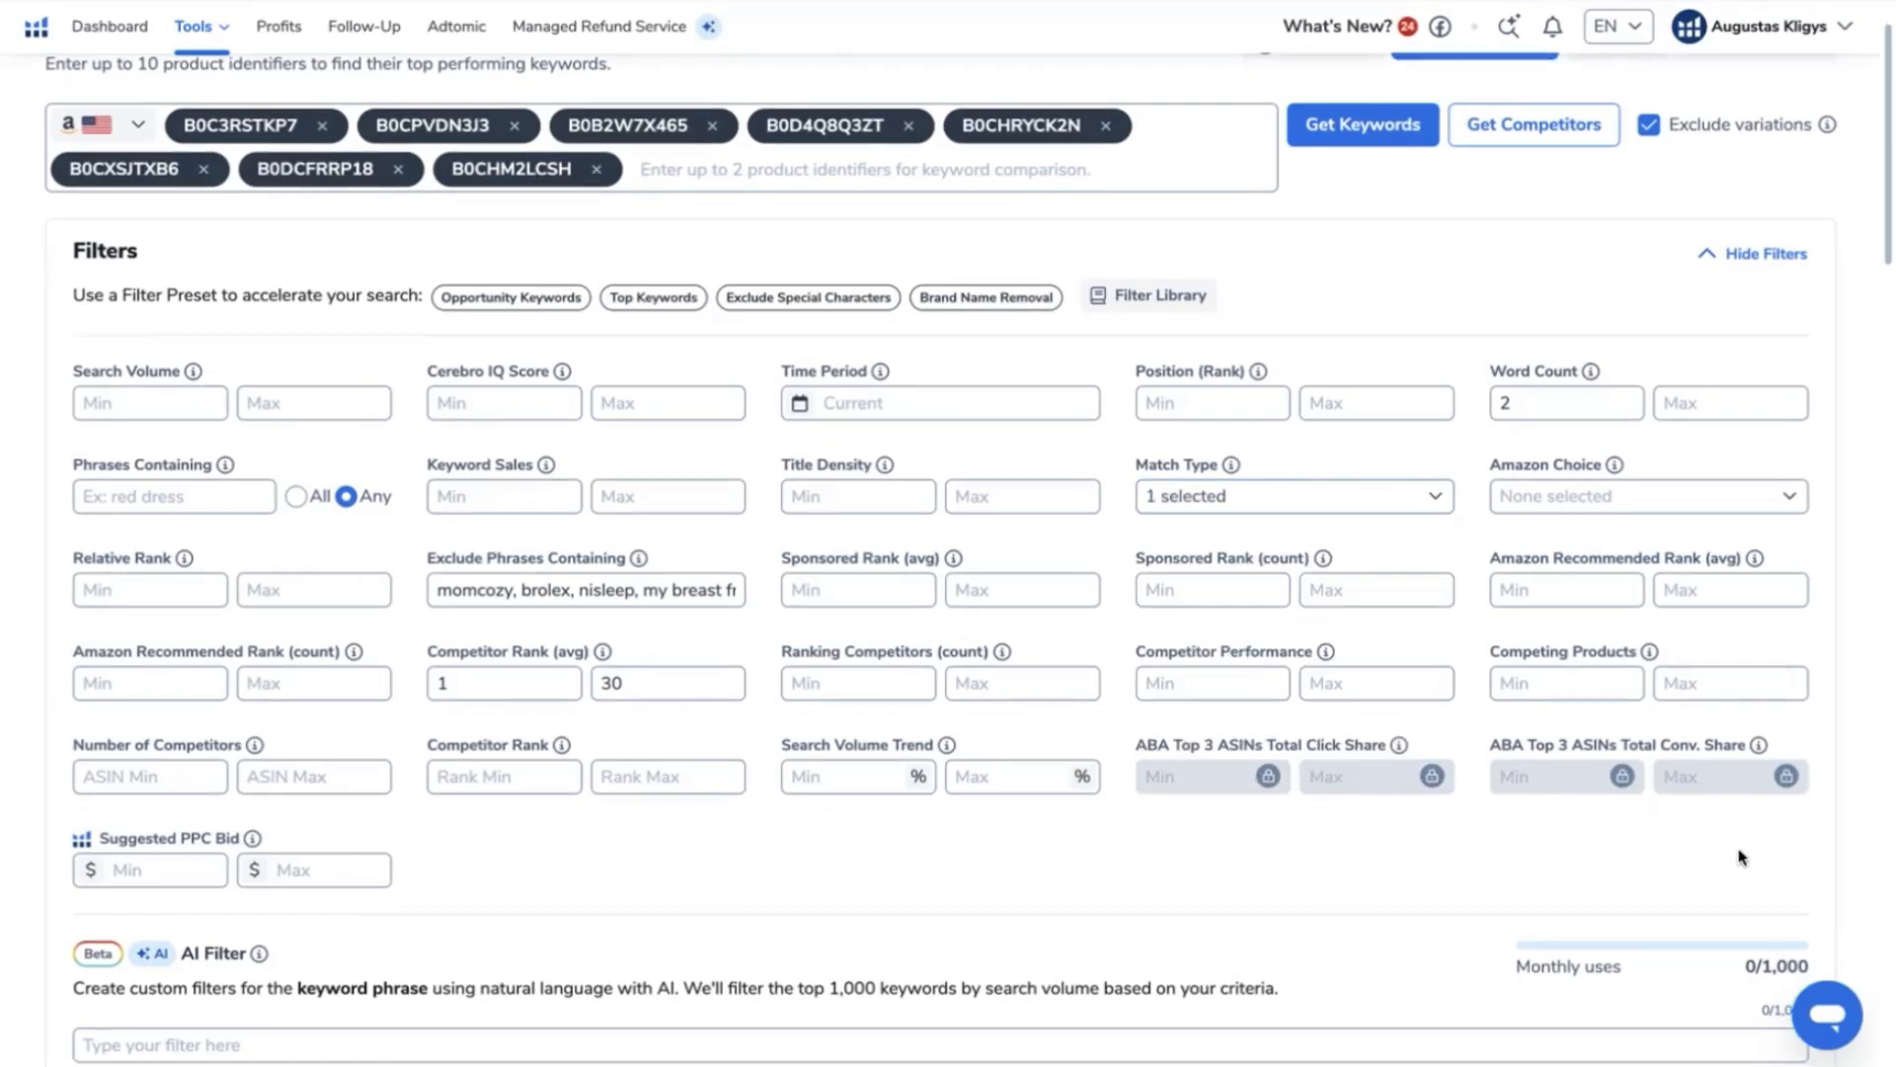
scroll(1739, 857, down, 6)
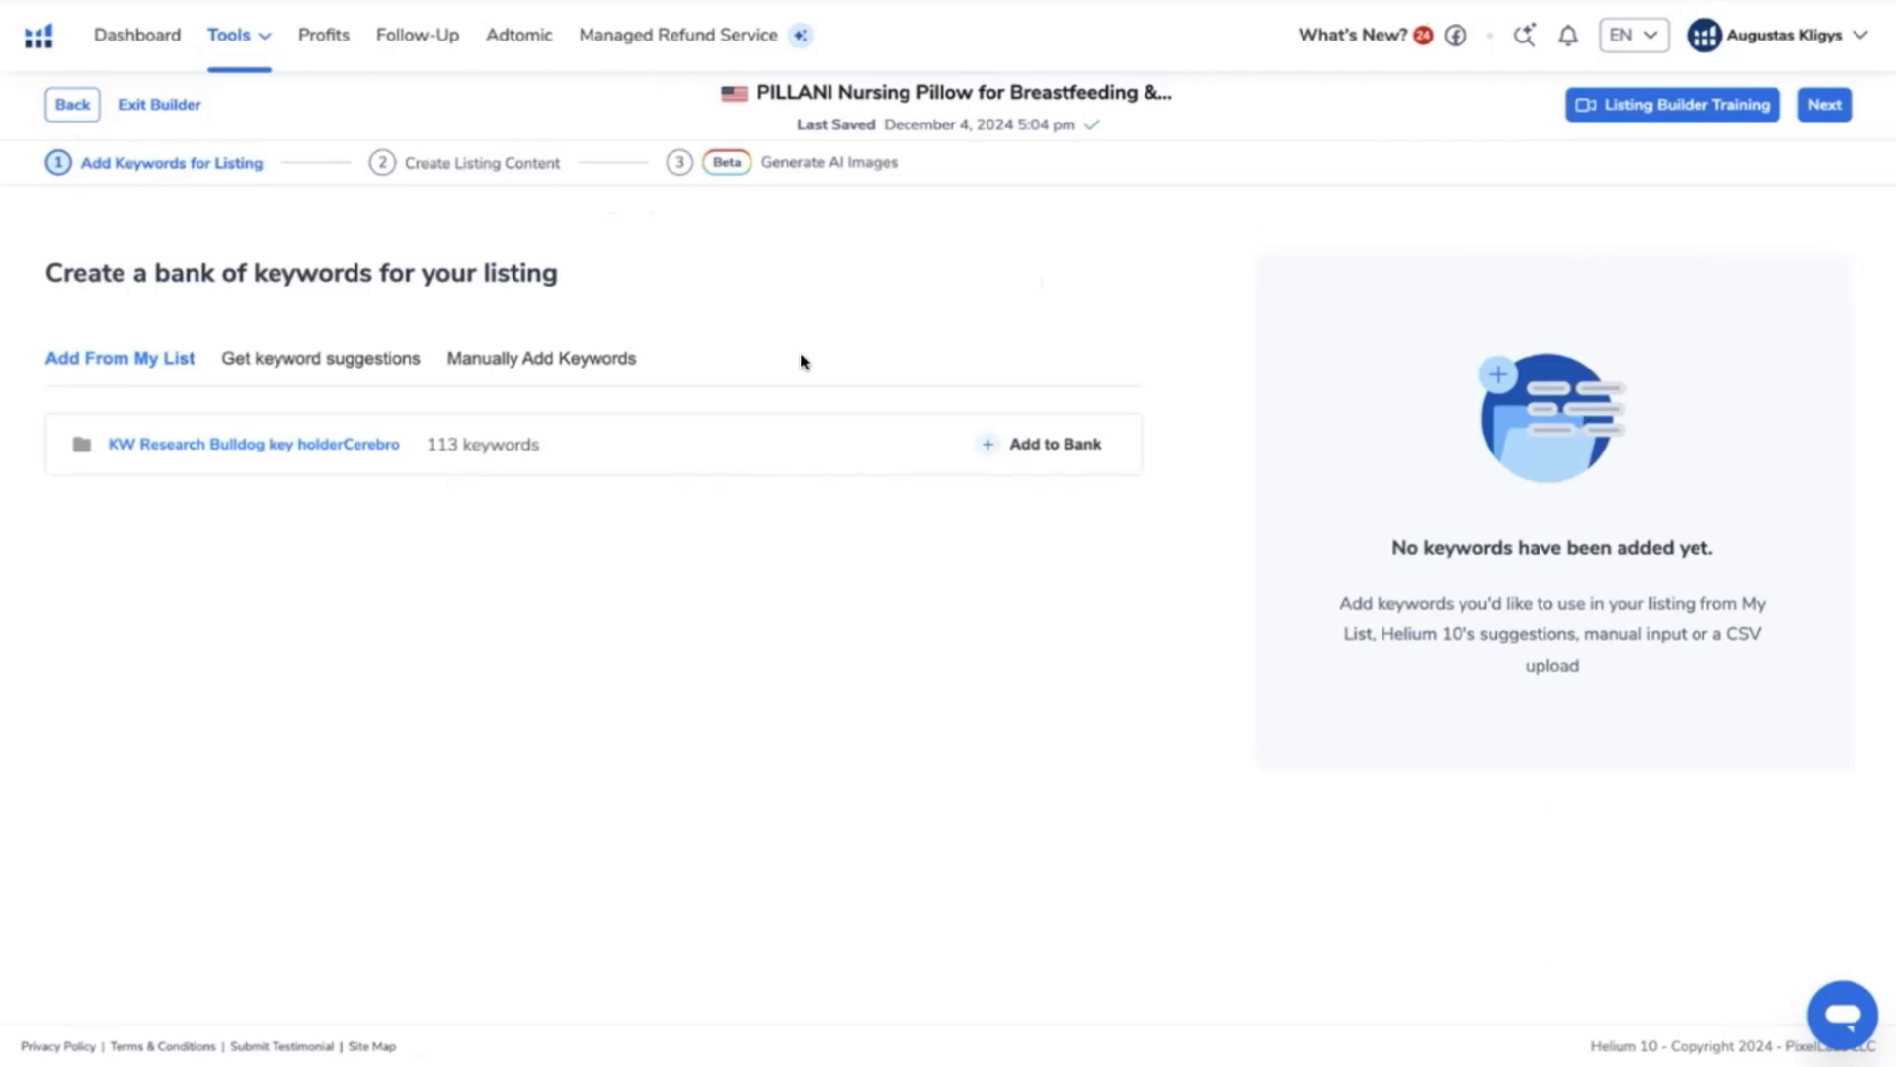
- Manually add the copied Cerebro keywords to the PILLANI nursing pillow's keyword bank in Listing Builder
click(489, 361)
click(330, 457)
key(ctrl+v)
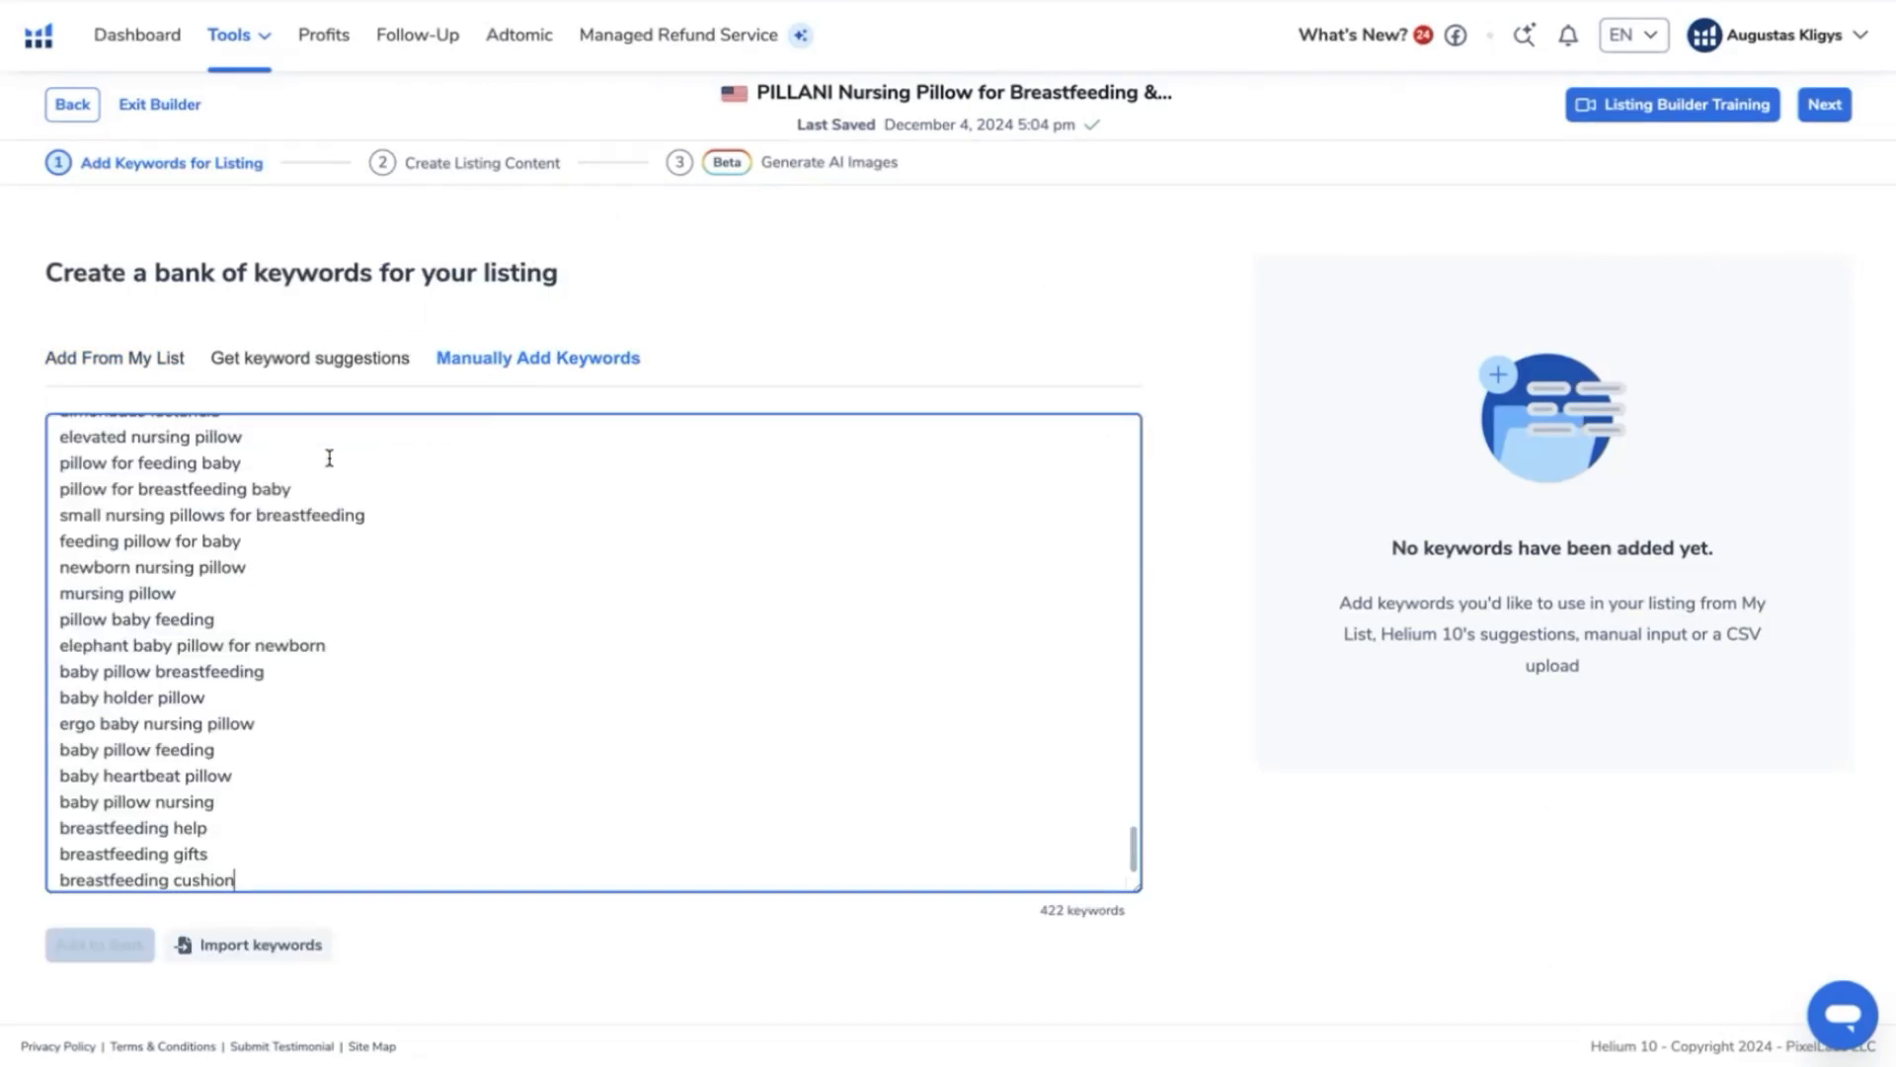
click(84, 954)
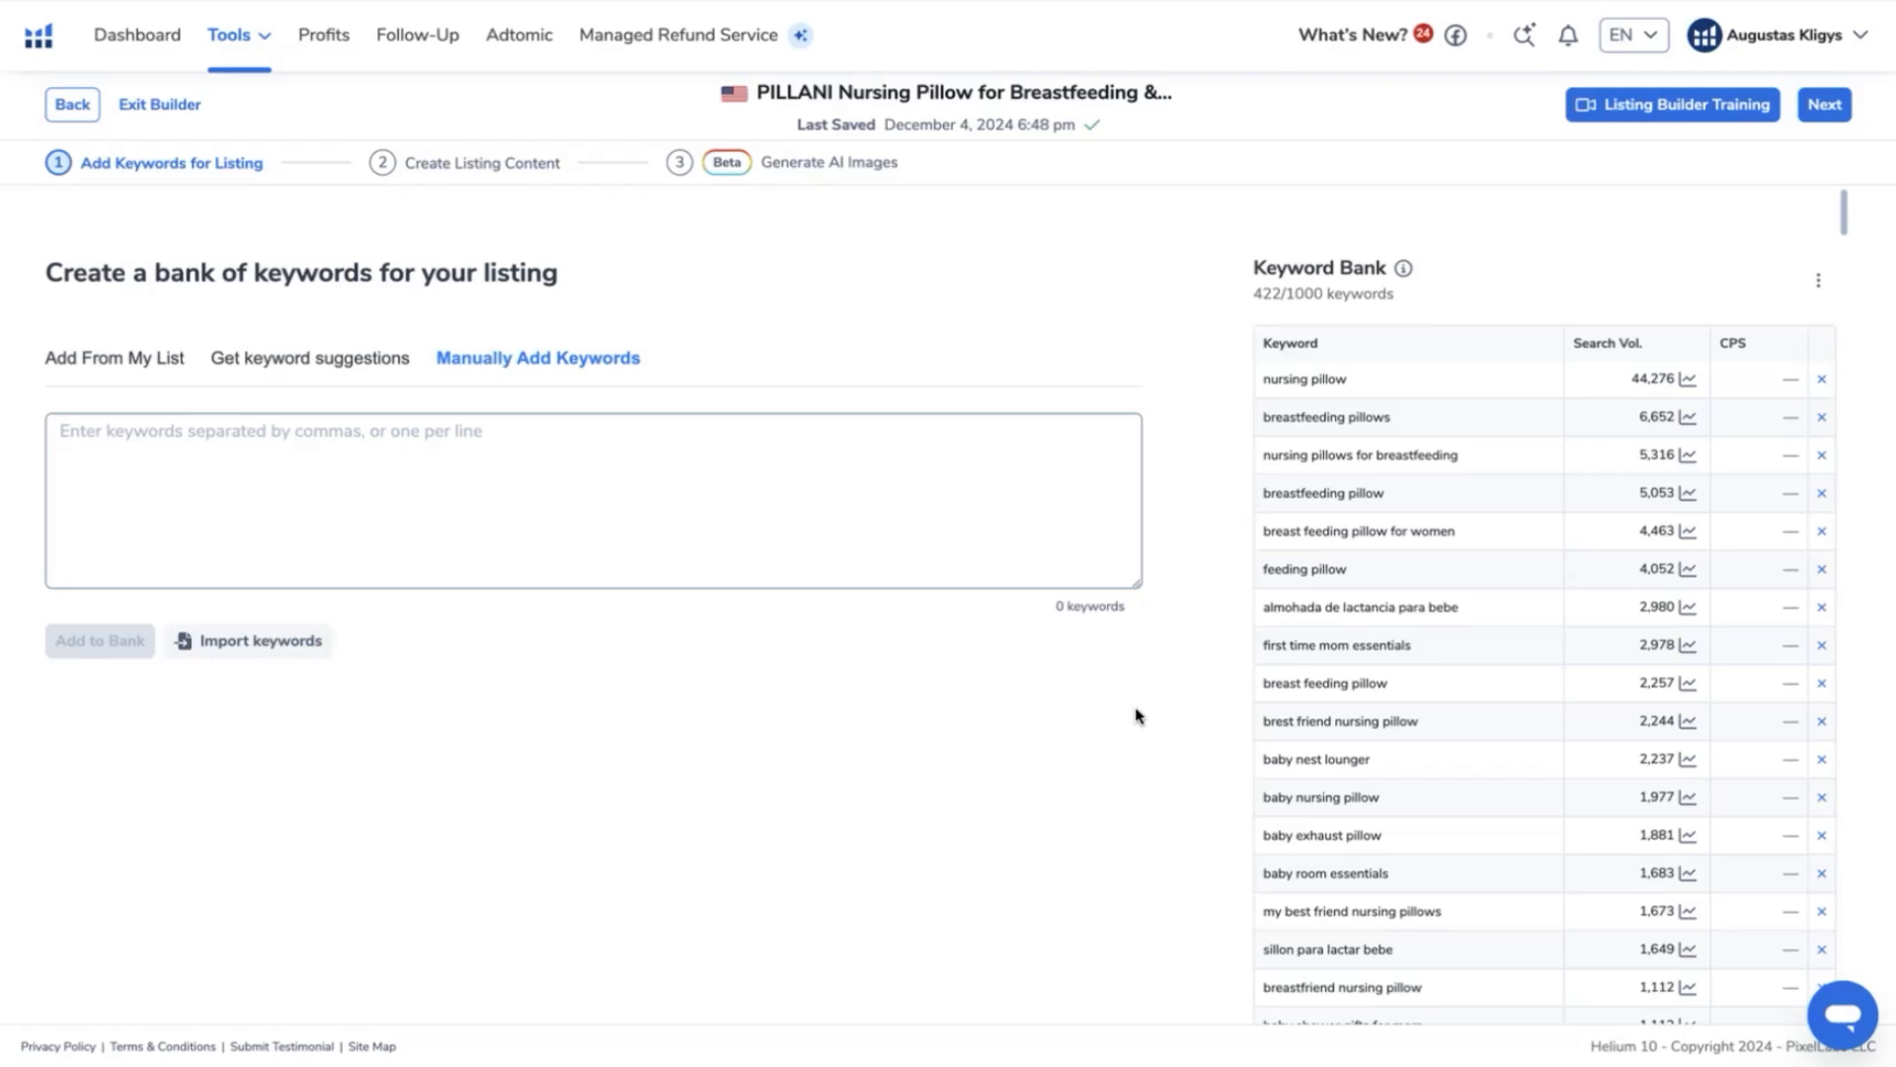
- Proceed to the listing content stage and review the imported product title and bullet points of the PILLANI nursing pillow
drag(1844, 211, 1852, 165)
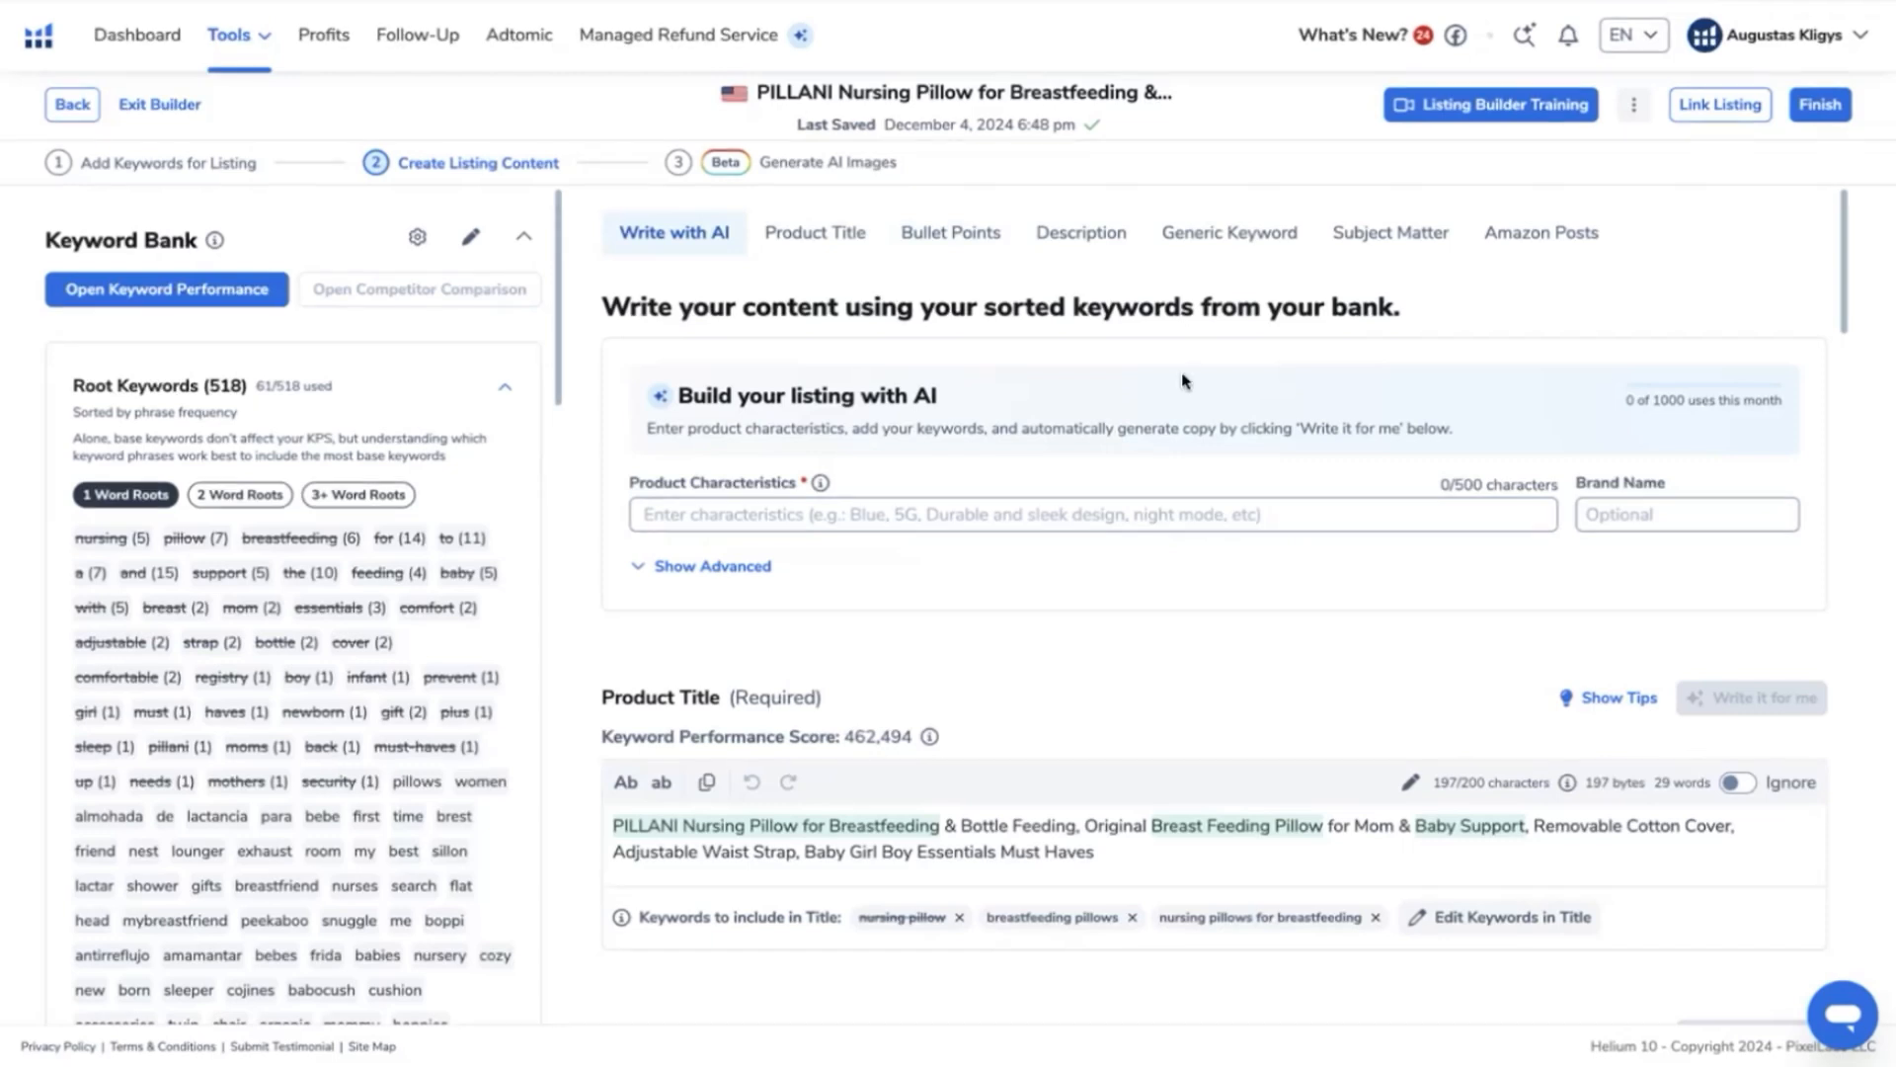
scroll(1184, 372, down, 1)
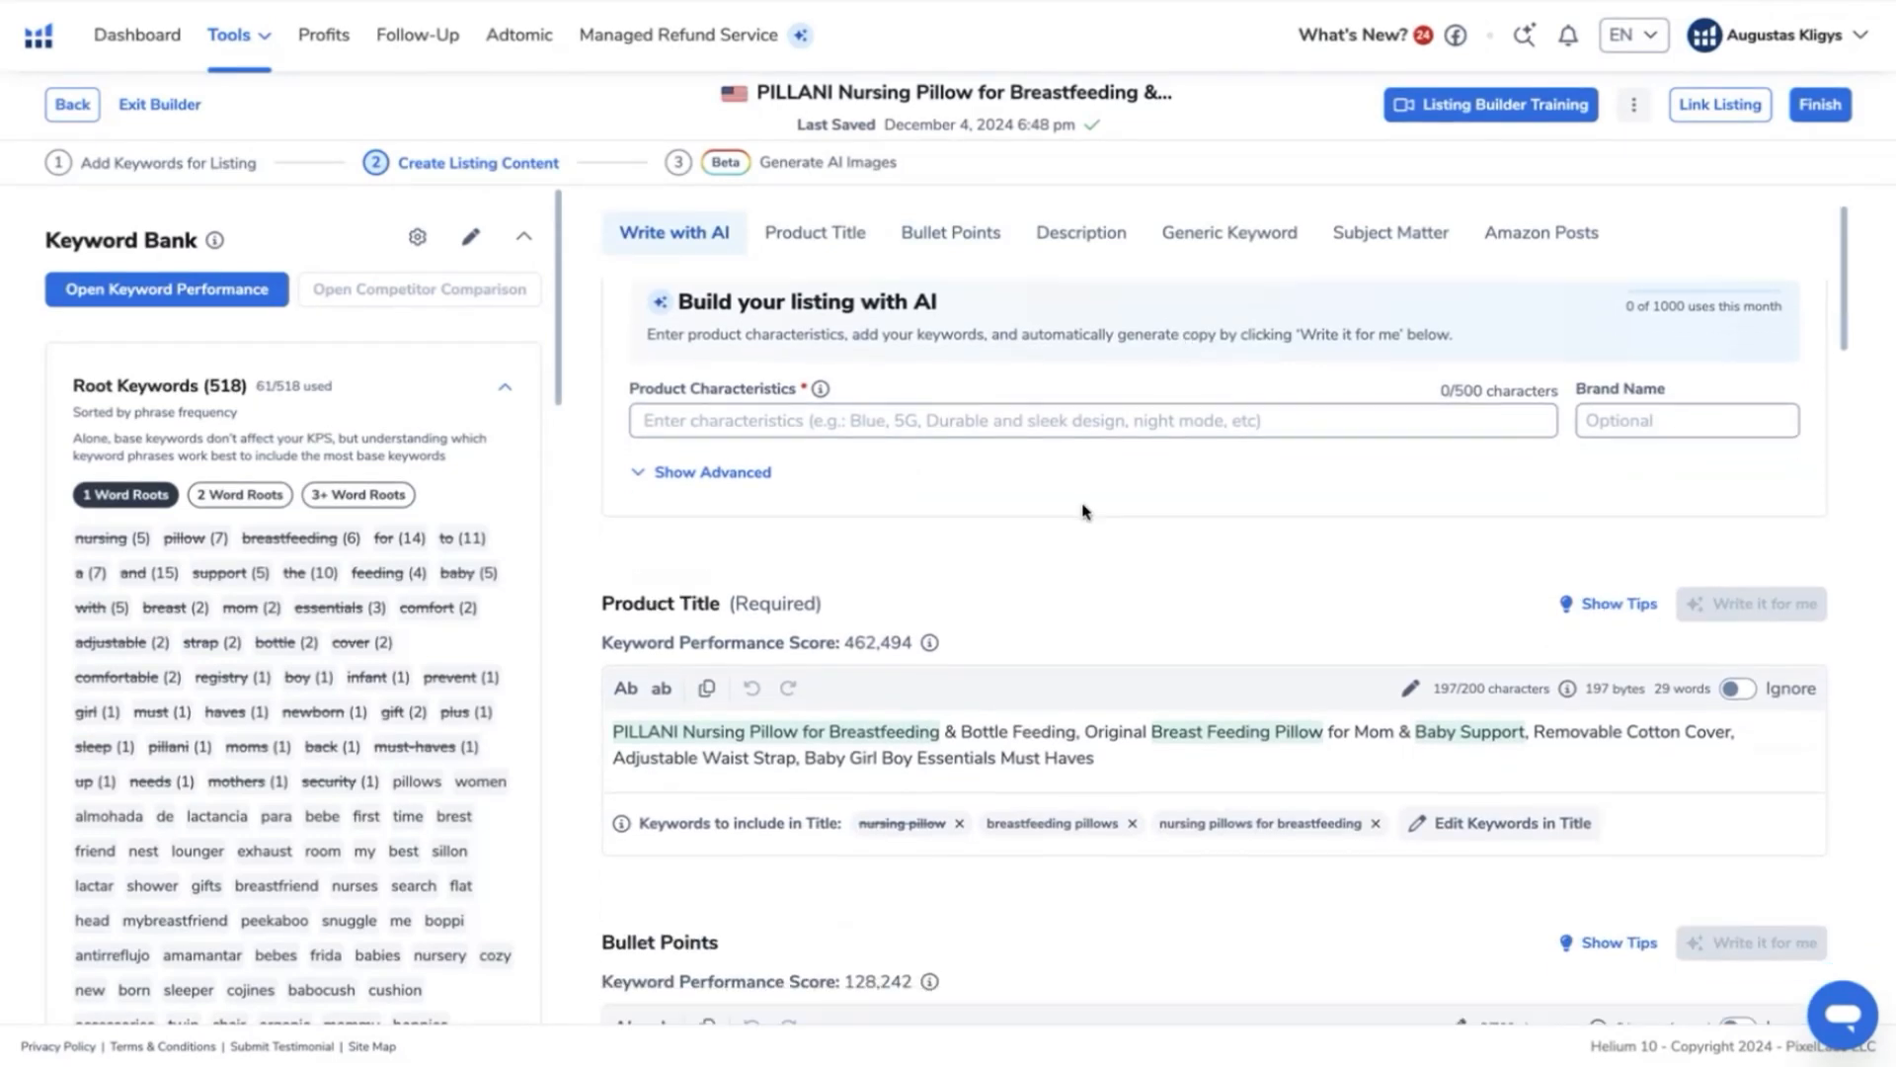
scroll(1085, 510, down, 3)
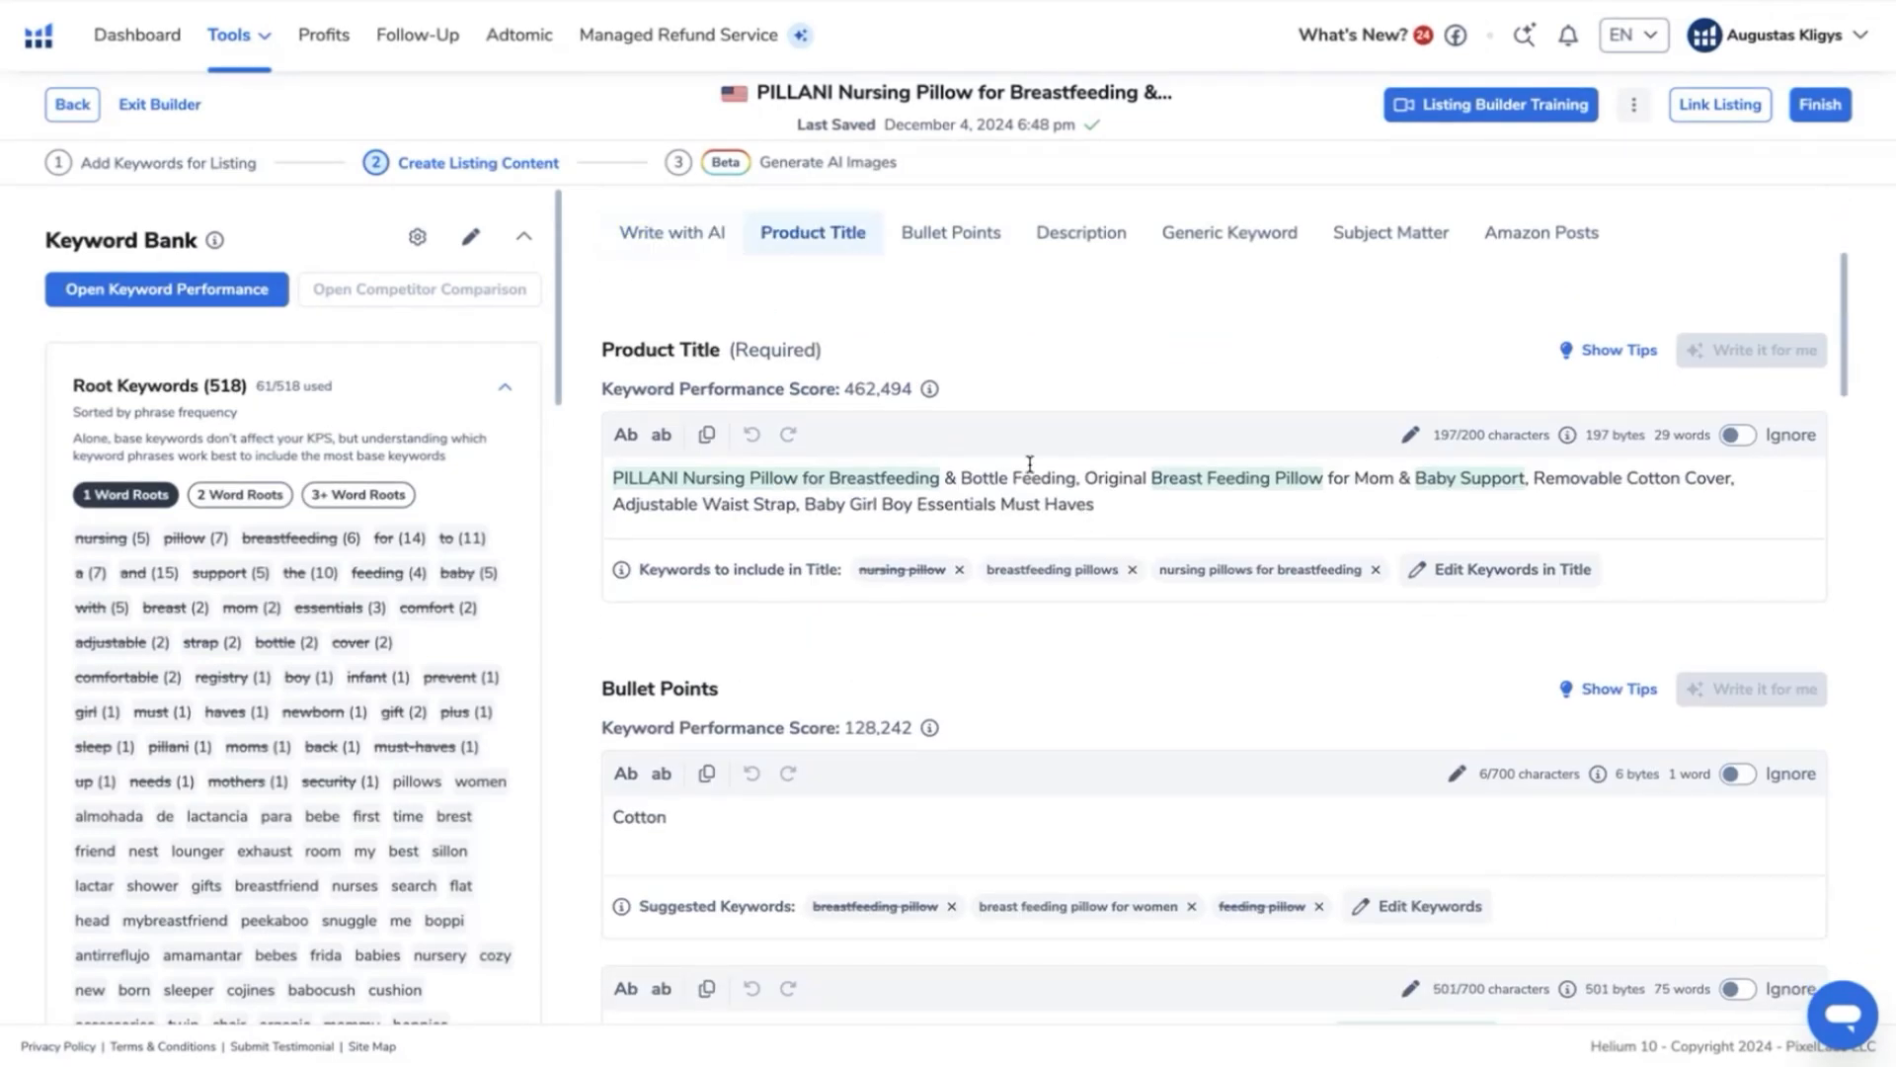
scroll(1029, 463, down, 7)
scroll(1027, 481, up, 5)
scroll(1027, 480, up, 1)
scroll(1025, 480, up, 1)
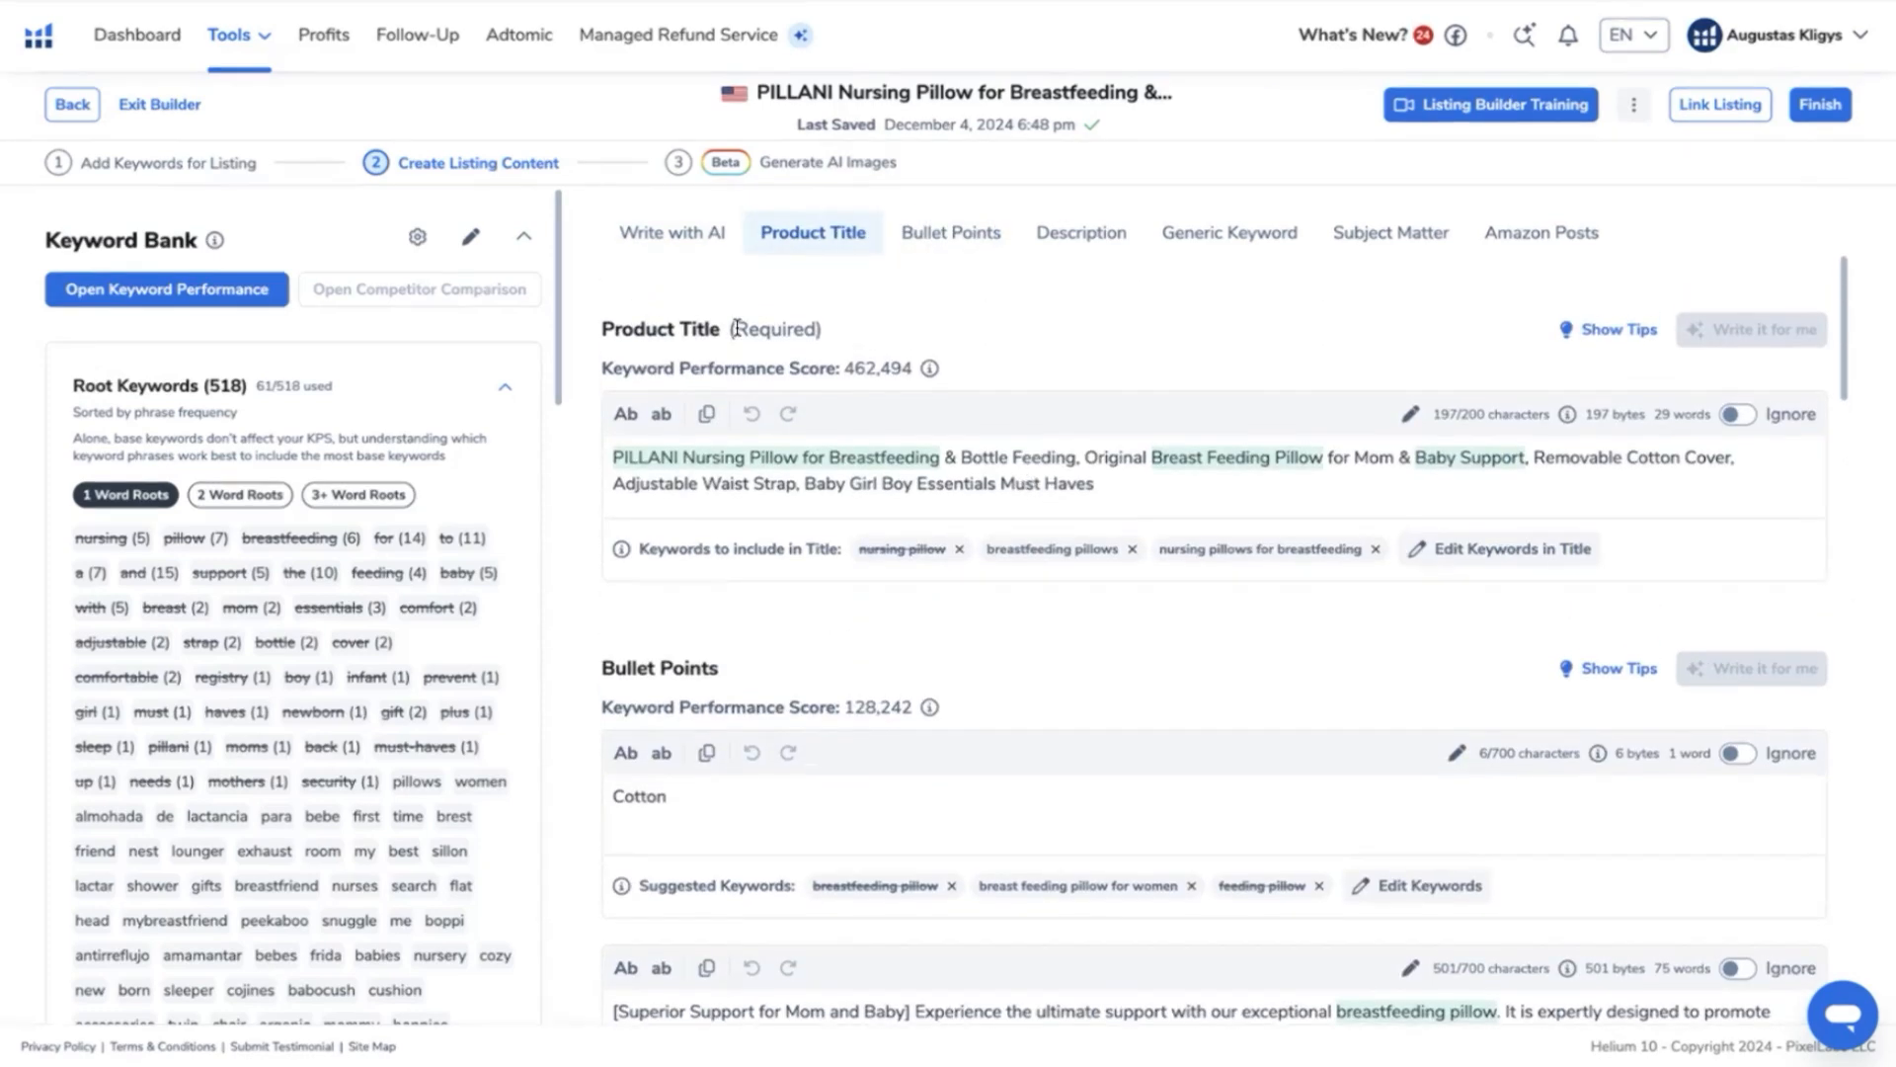
scroll(1025, 474, up, 3)
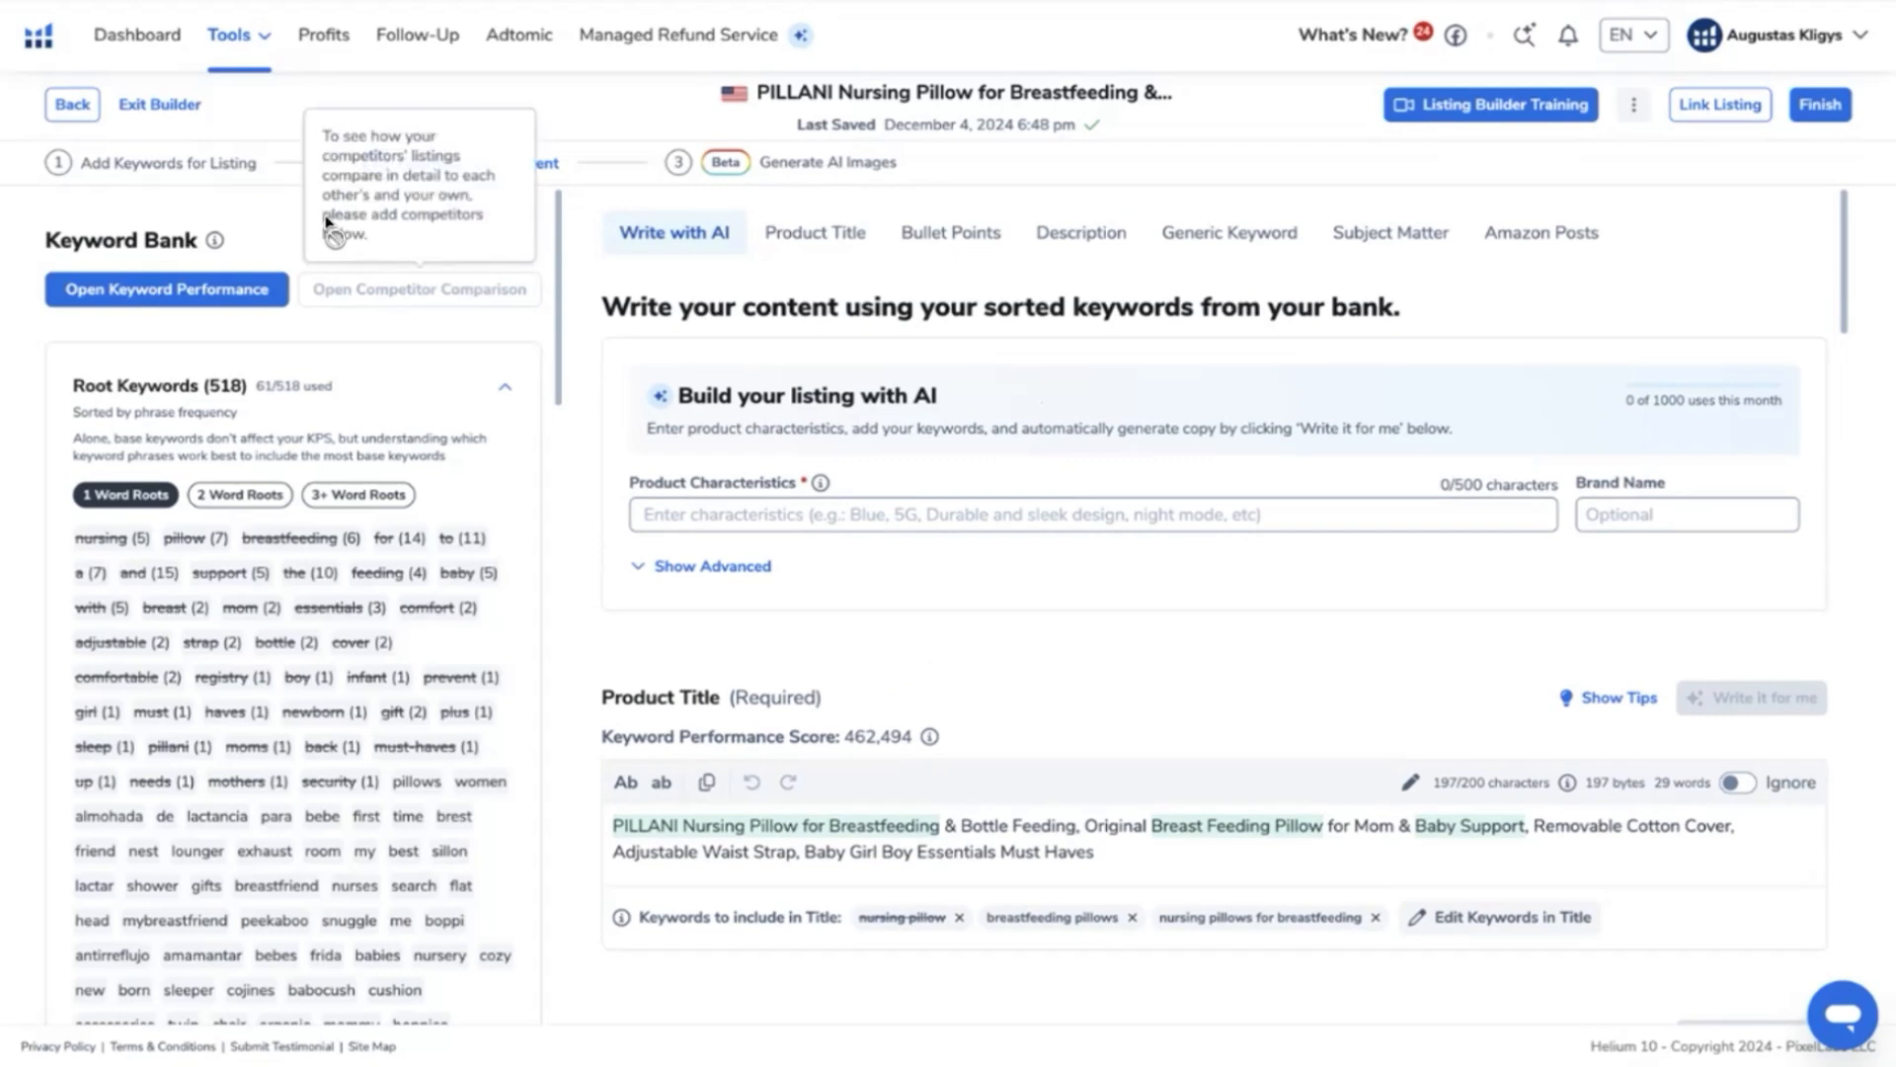
- Add the competing nursing pillows' ASINs copied from Xray, such as B0B2W7X465 and B0D4Q8Q3ZT, as competitors in the listing analysis
scroll(326, 676, down, 10)
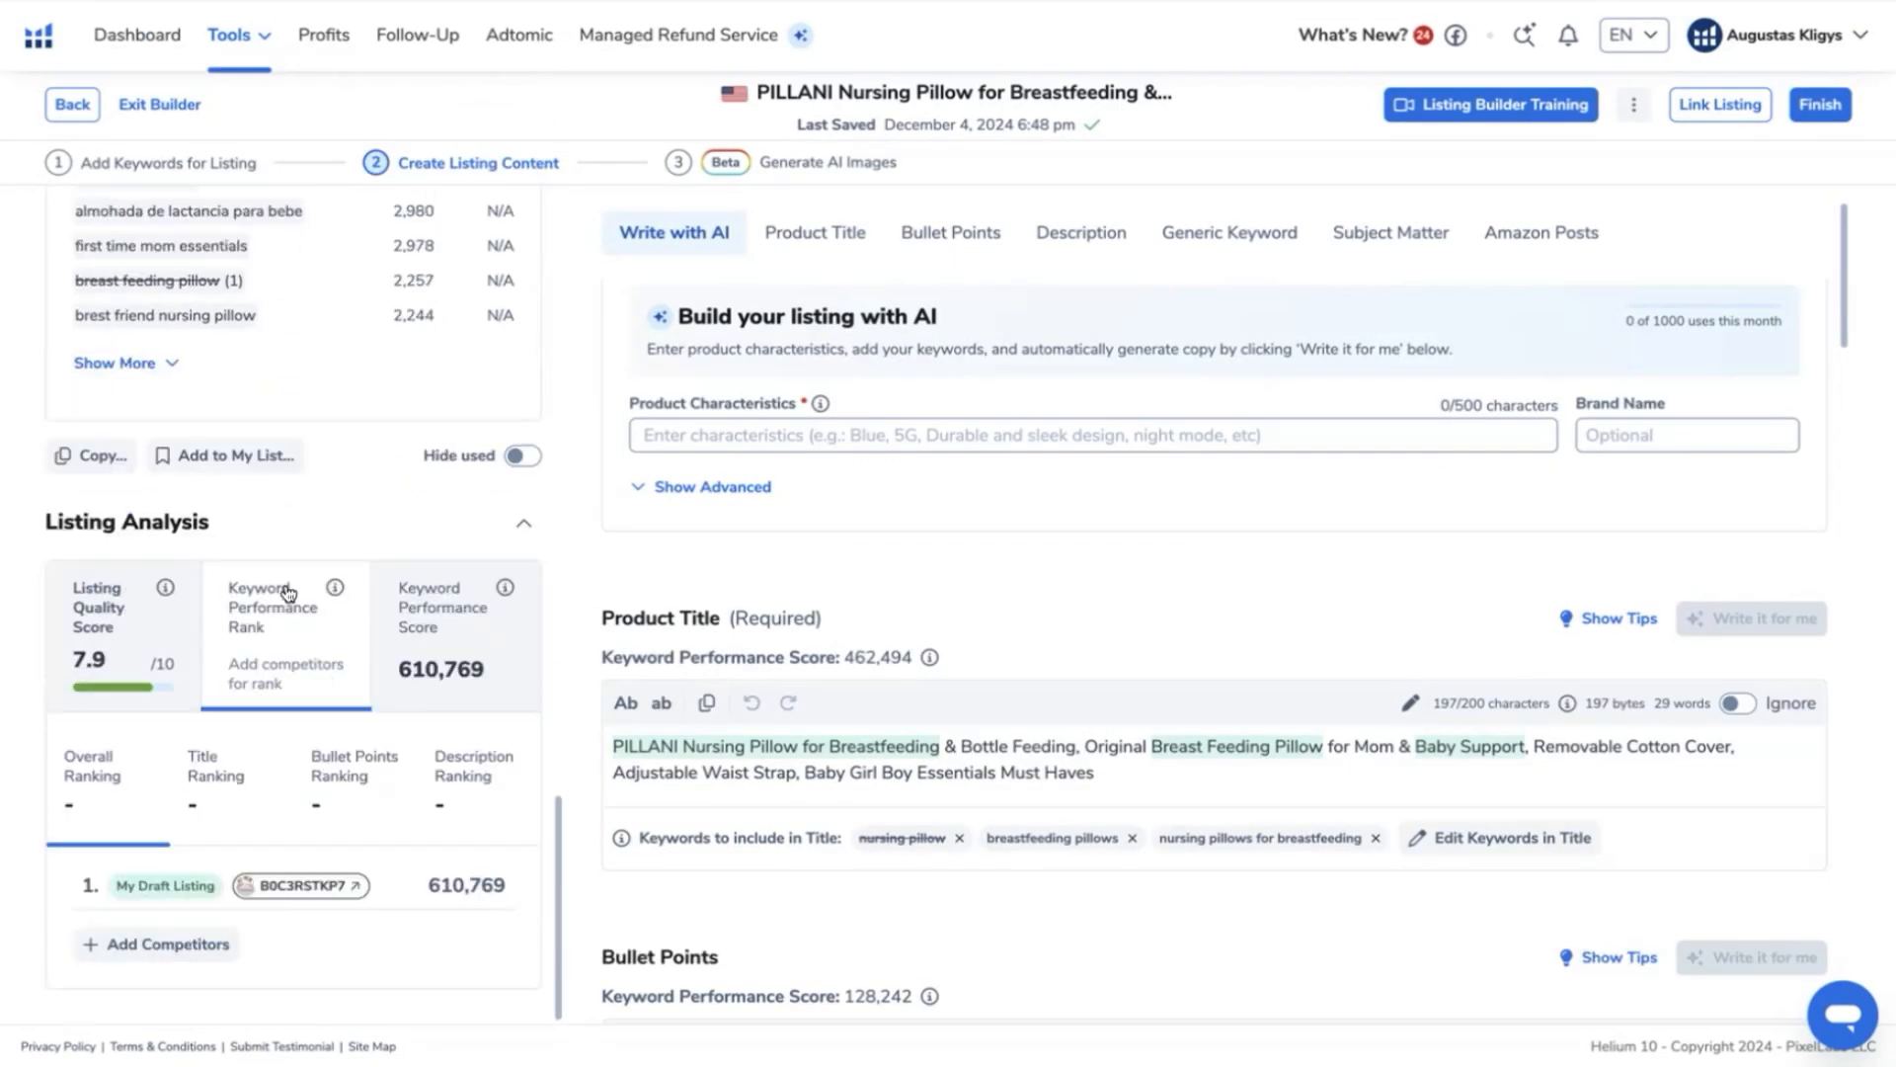
click(201, 958)
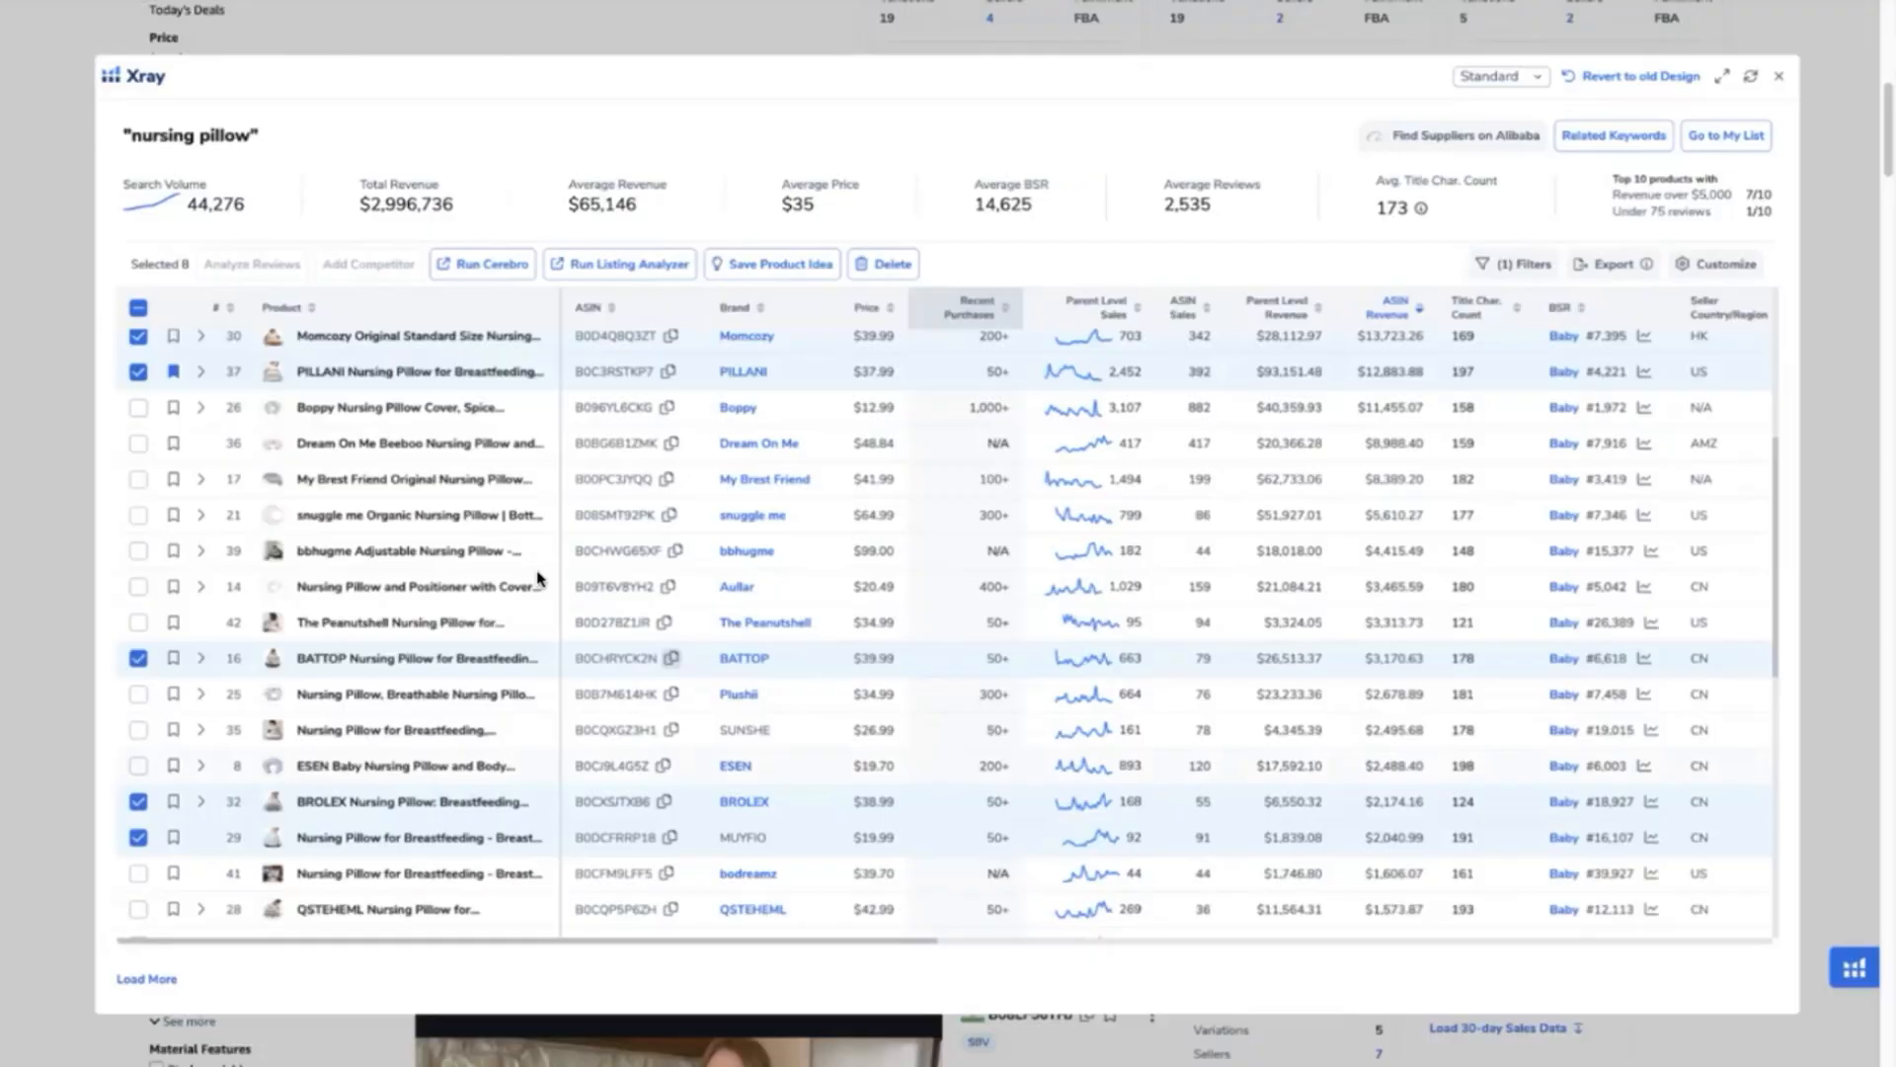
click(669, 838)
scroll(498, 635, down, 5)
click(671, 533)
scroll(669, 460, up, 9)
scroll(669, 460, down, 6)
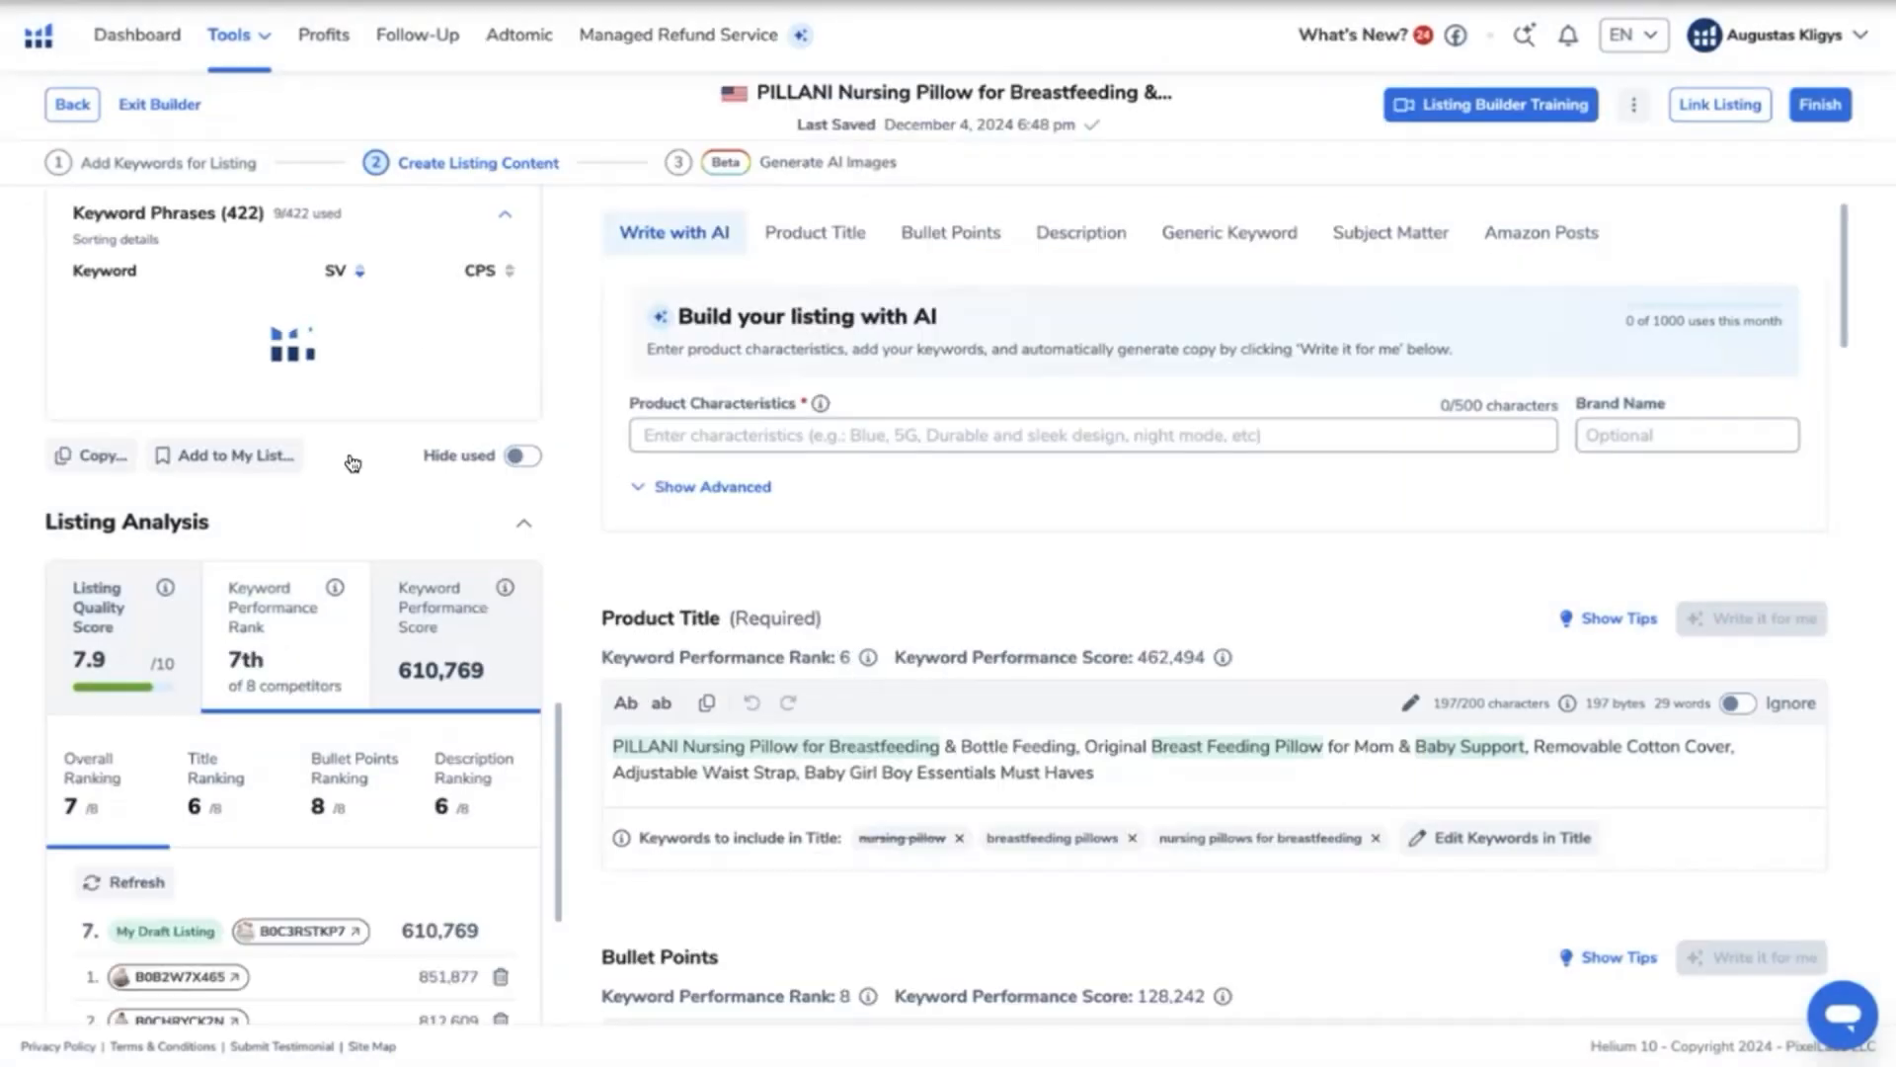
- Examine the draft listing's quality score and its overall, title, bullet point and description rankings against the competitors
scroll(344, 456, down, 4)
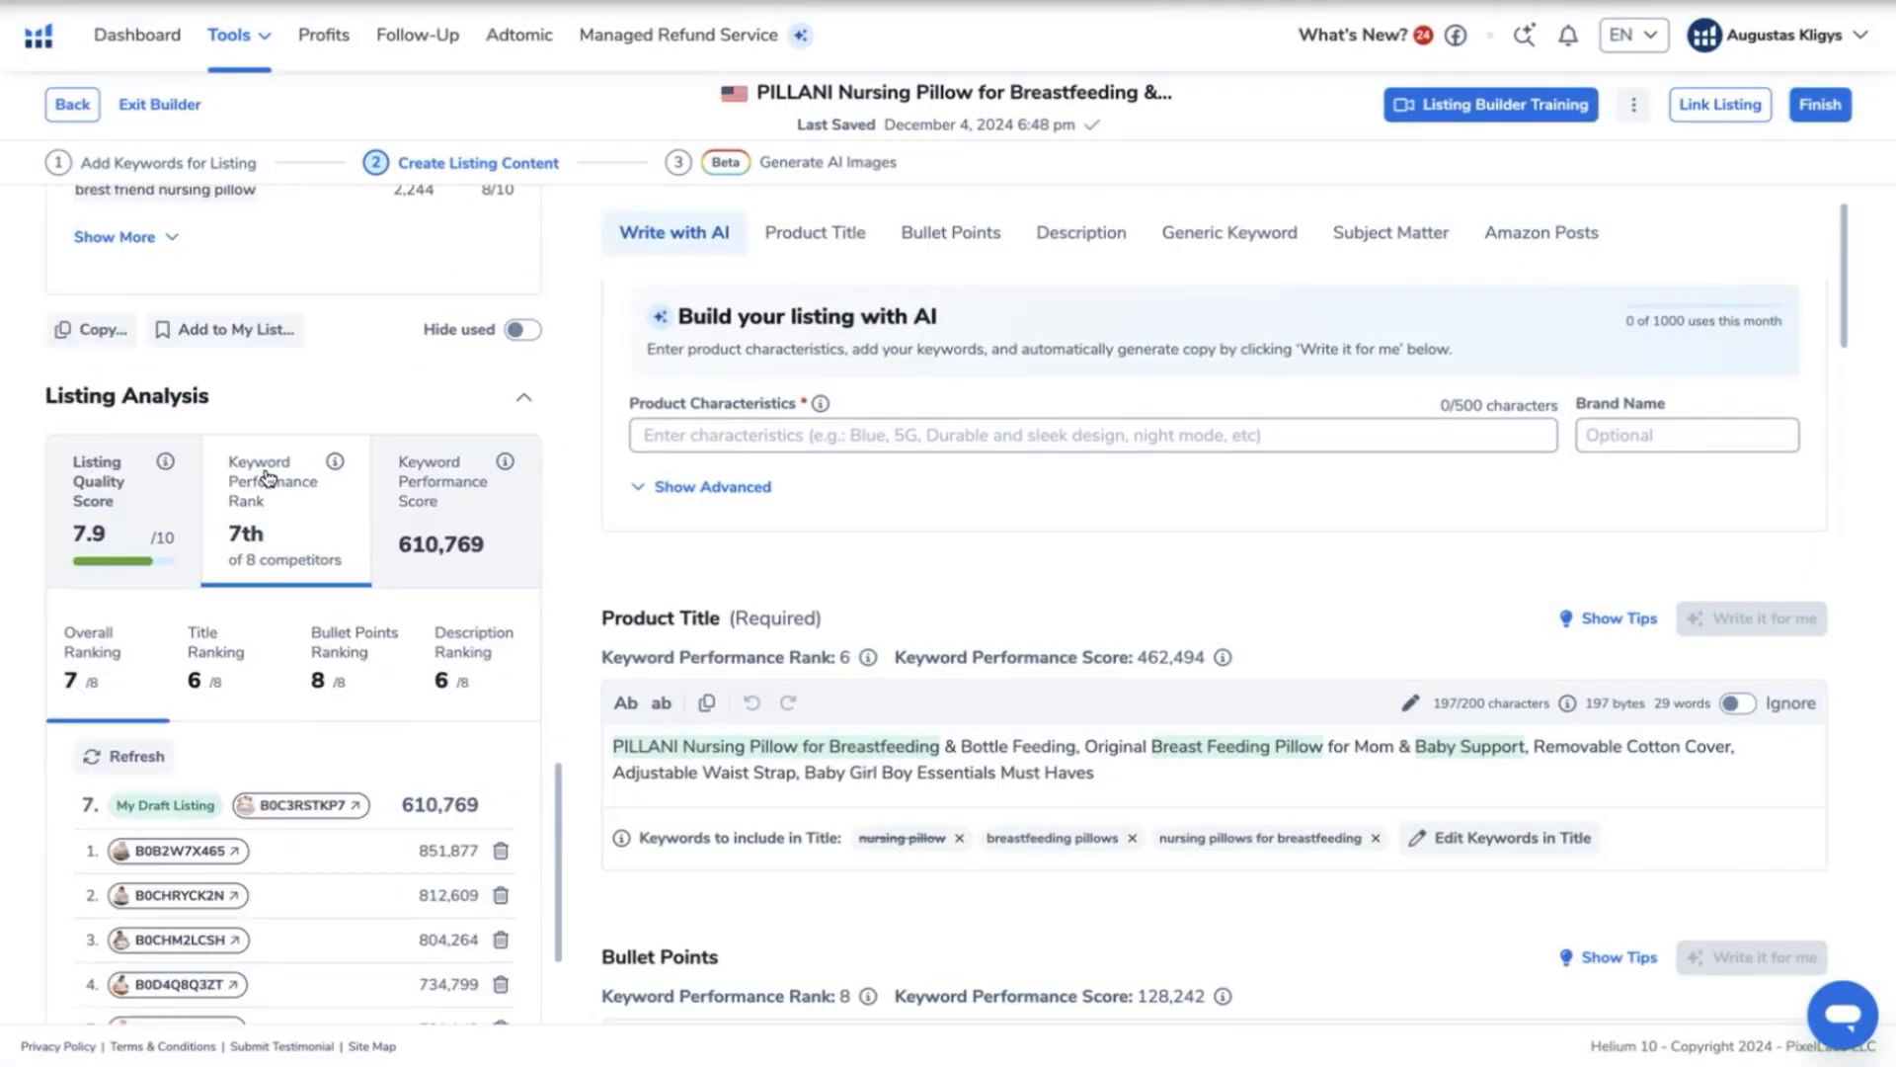
scroll(292, 539, down, 2)
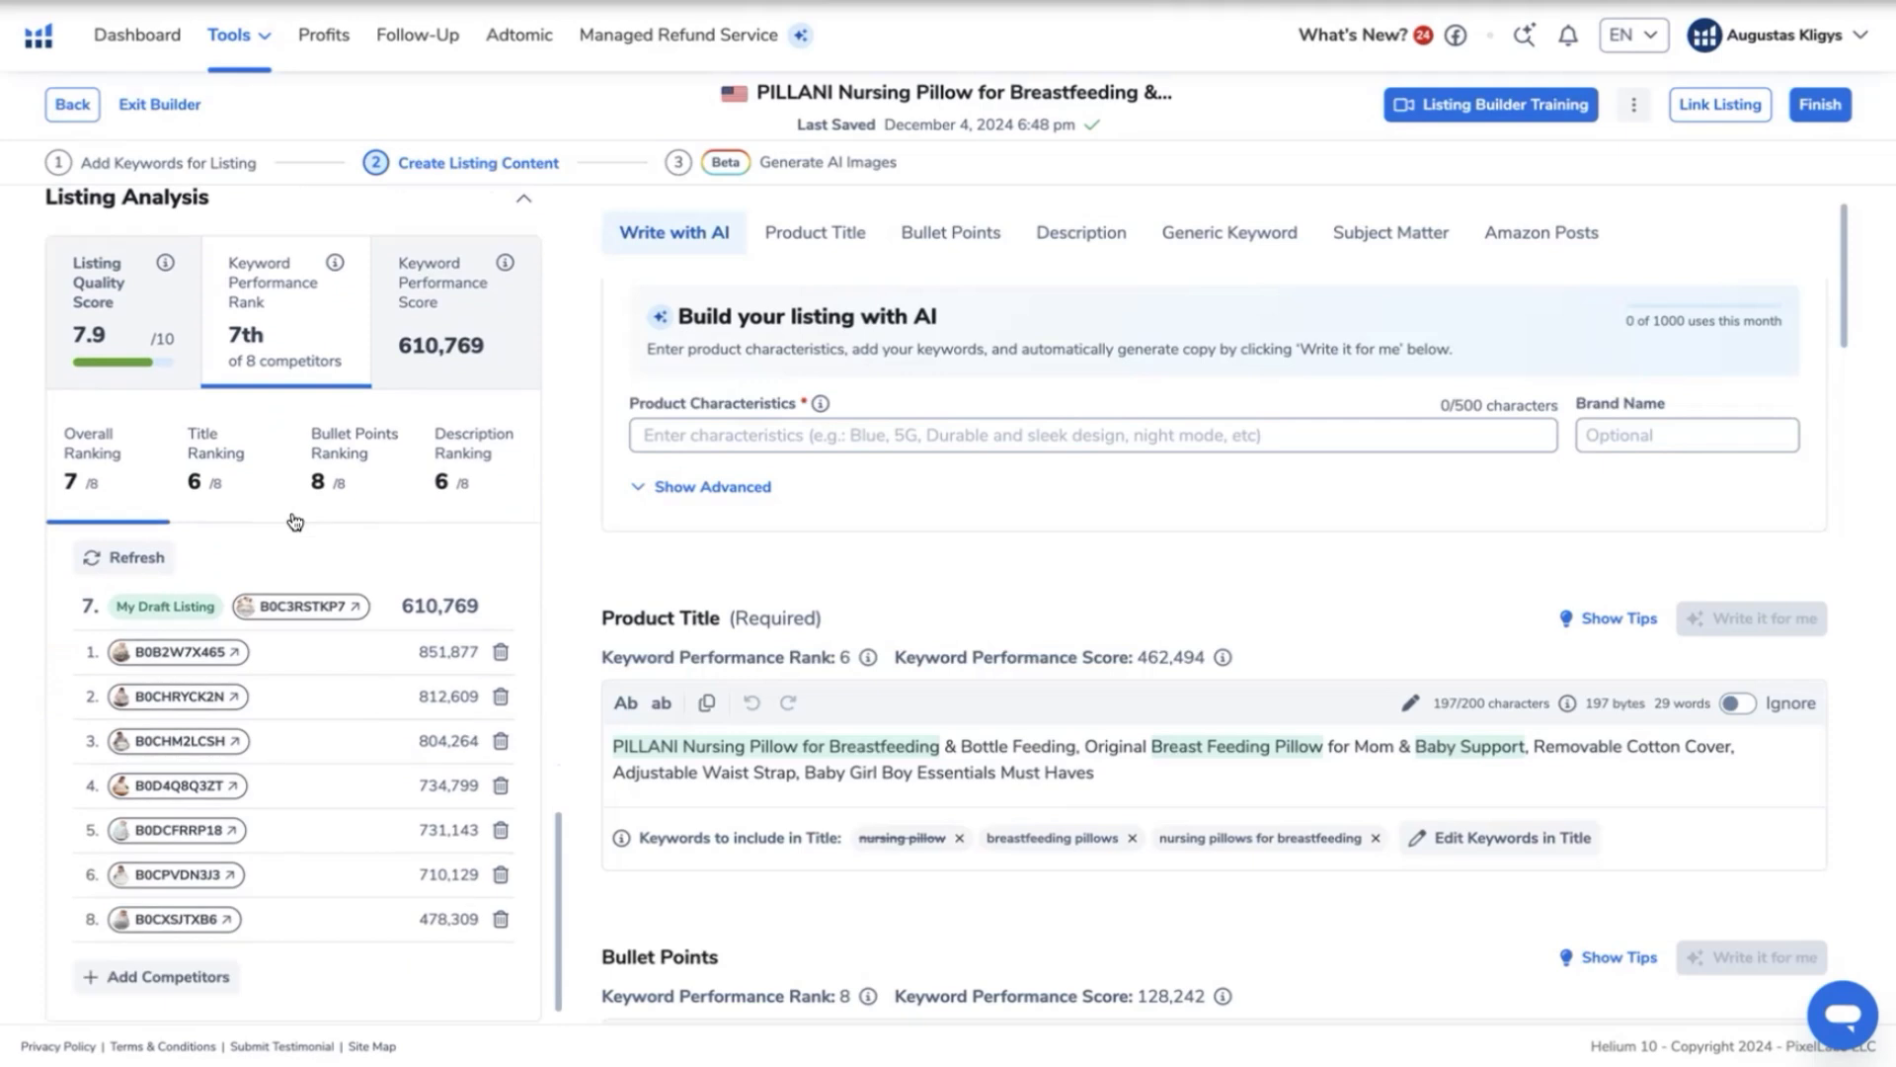
click(97, 326)
scroll(464, 612, down, 1)
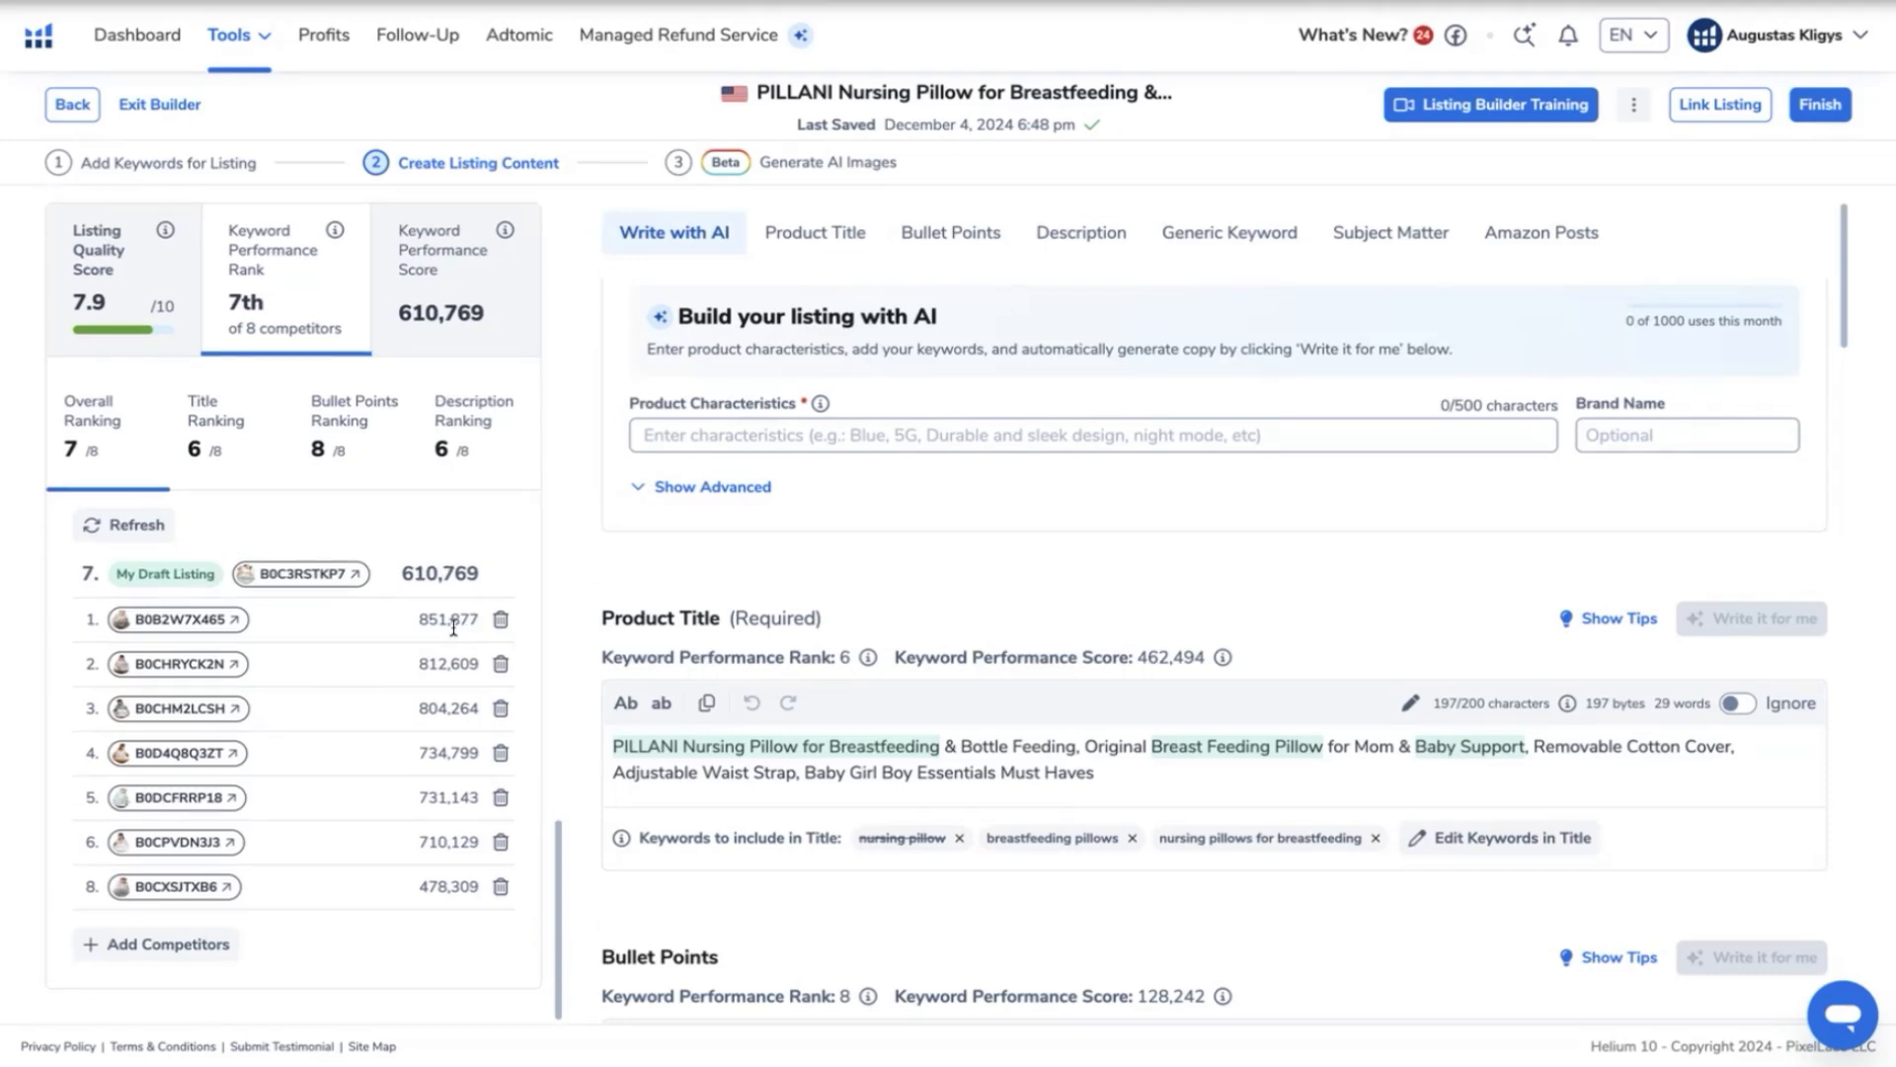
scroll(474, 592, up, 6)
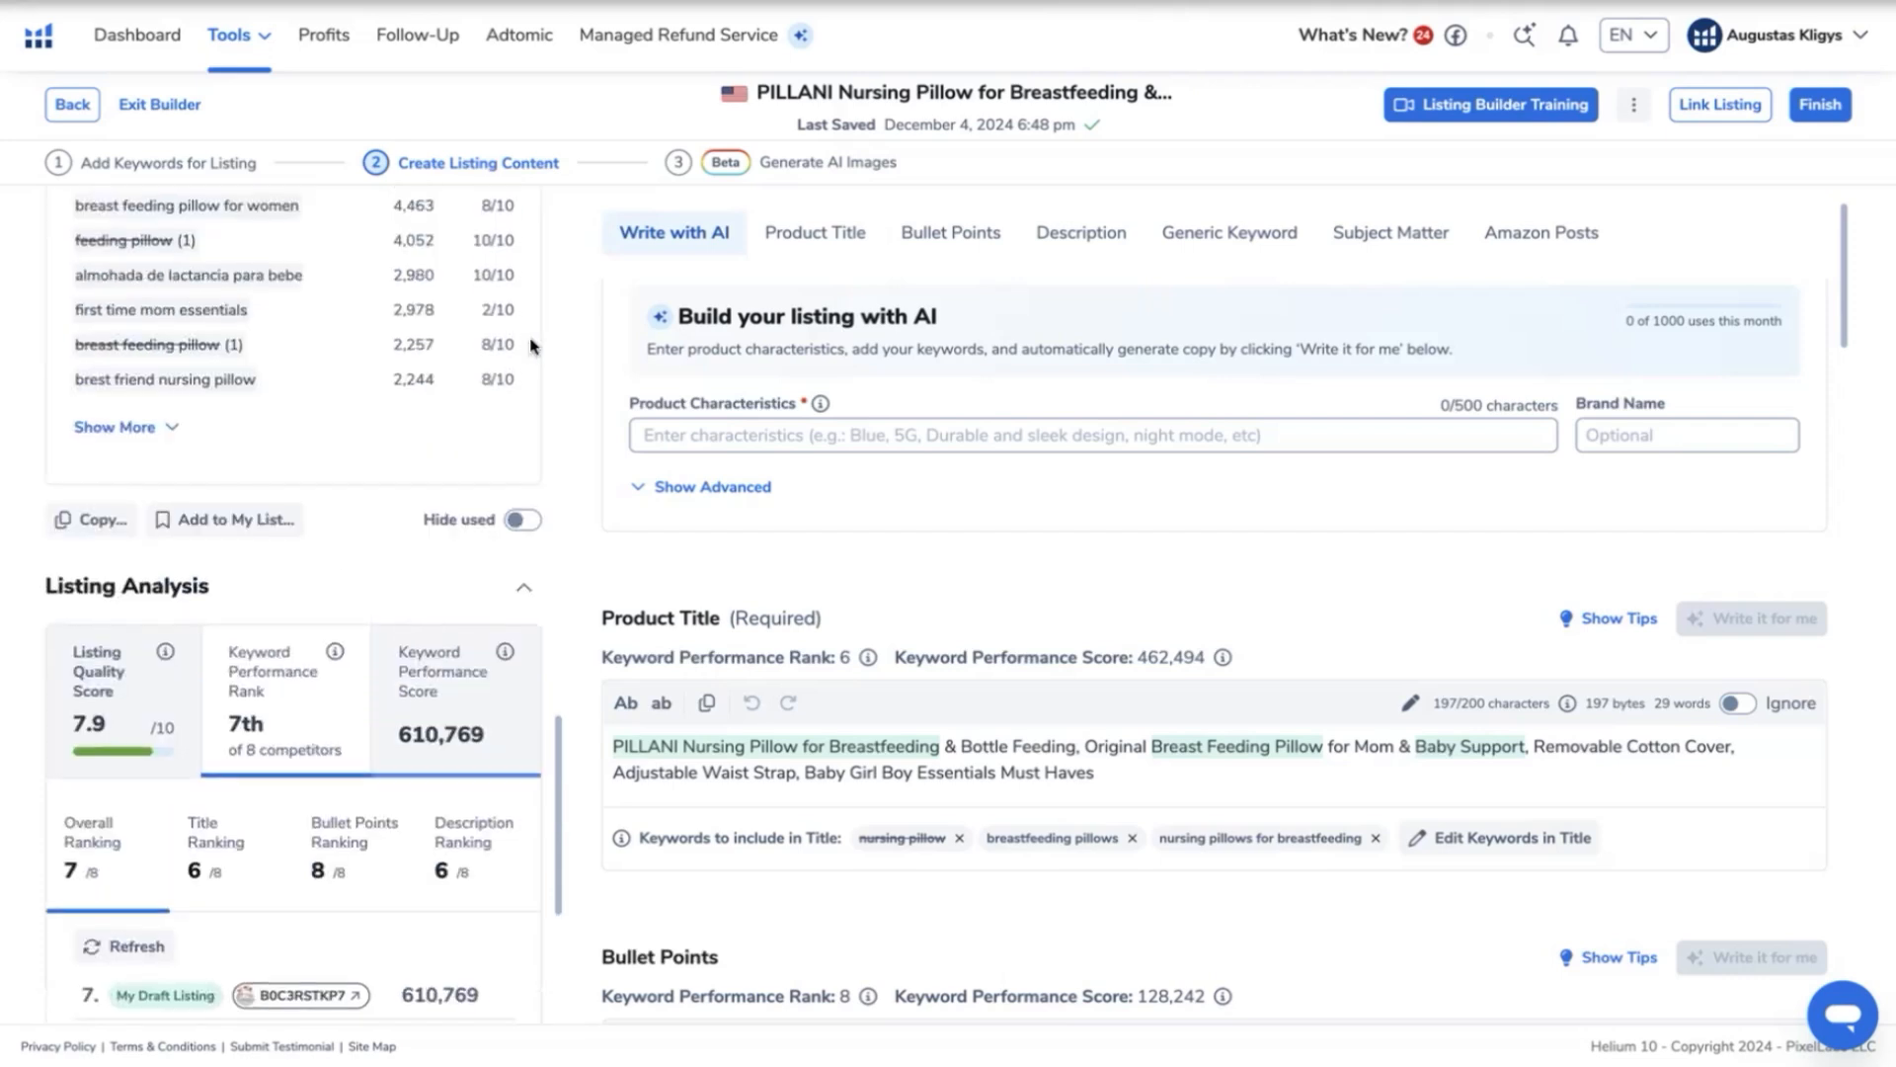
scroll(533, 805, down, 3)
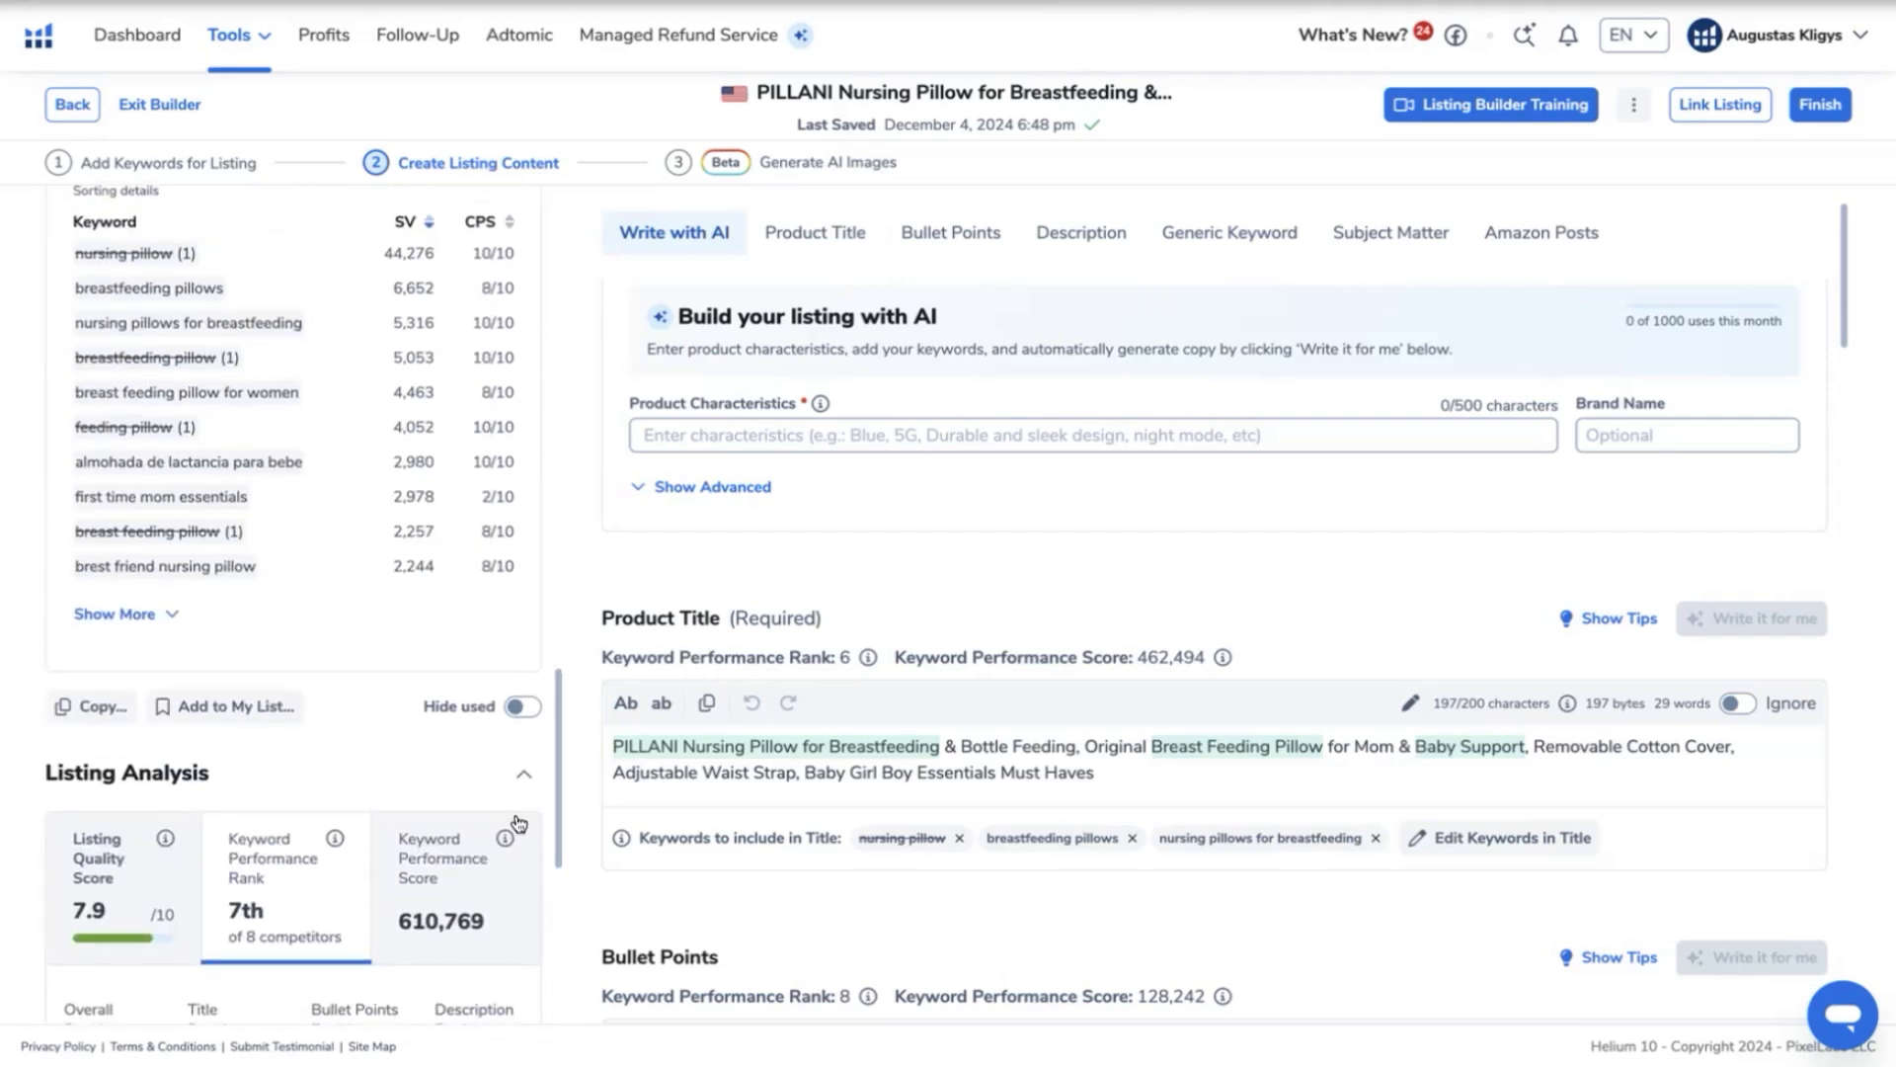
scroll(509, 790, down, 2)
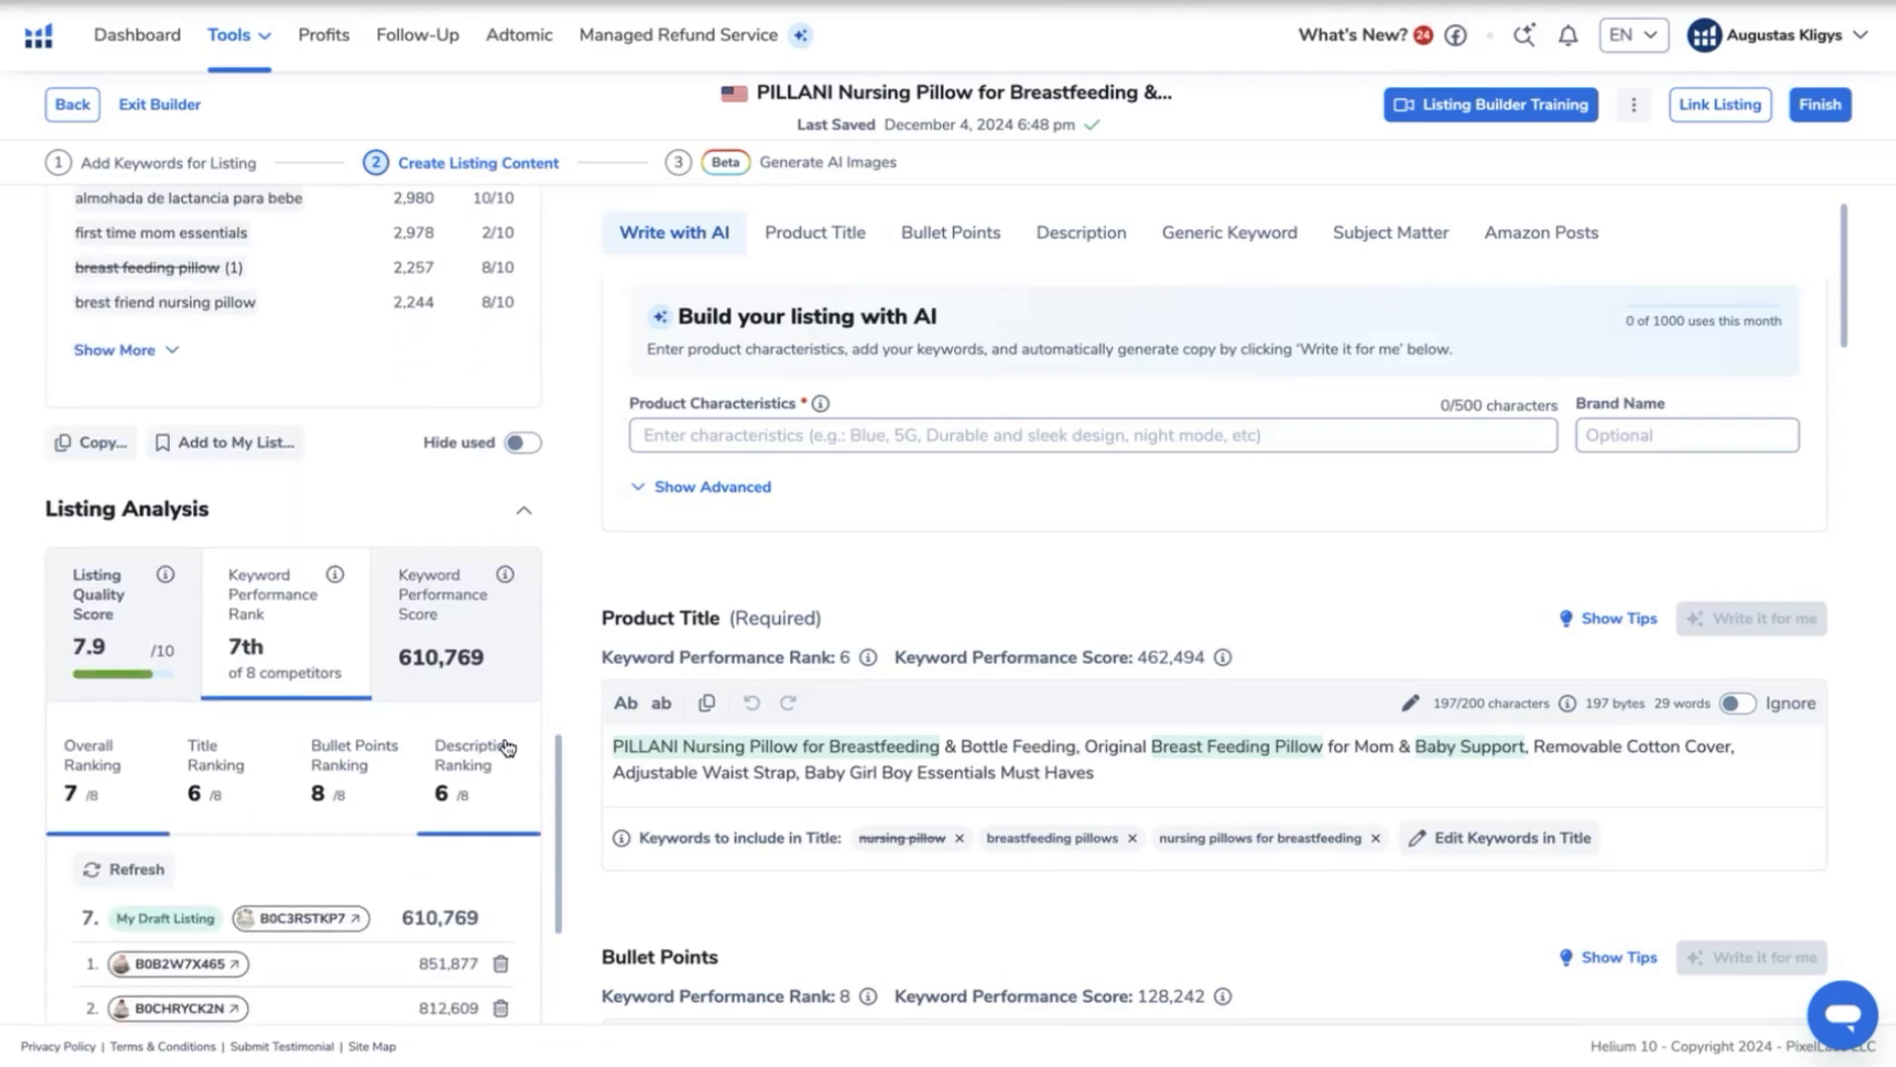
scroll(524, 743, down, 1)
- Examine which one-word root keywords are used and compare them with the product title and bullet points
scroll(524, 703, up, 10)
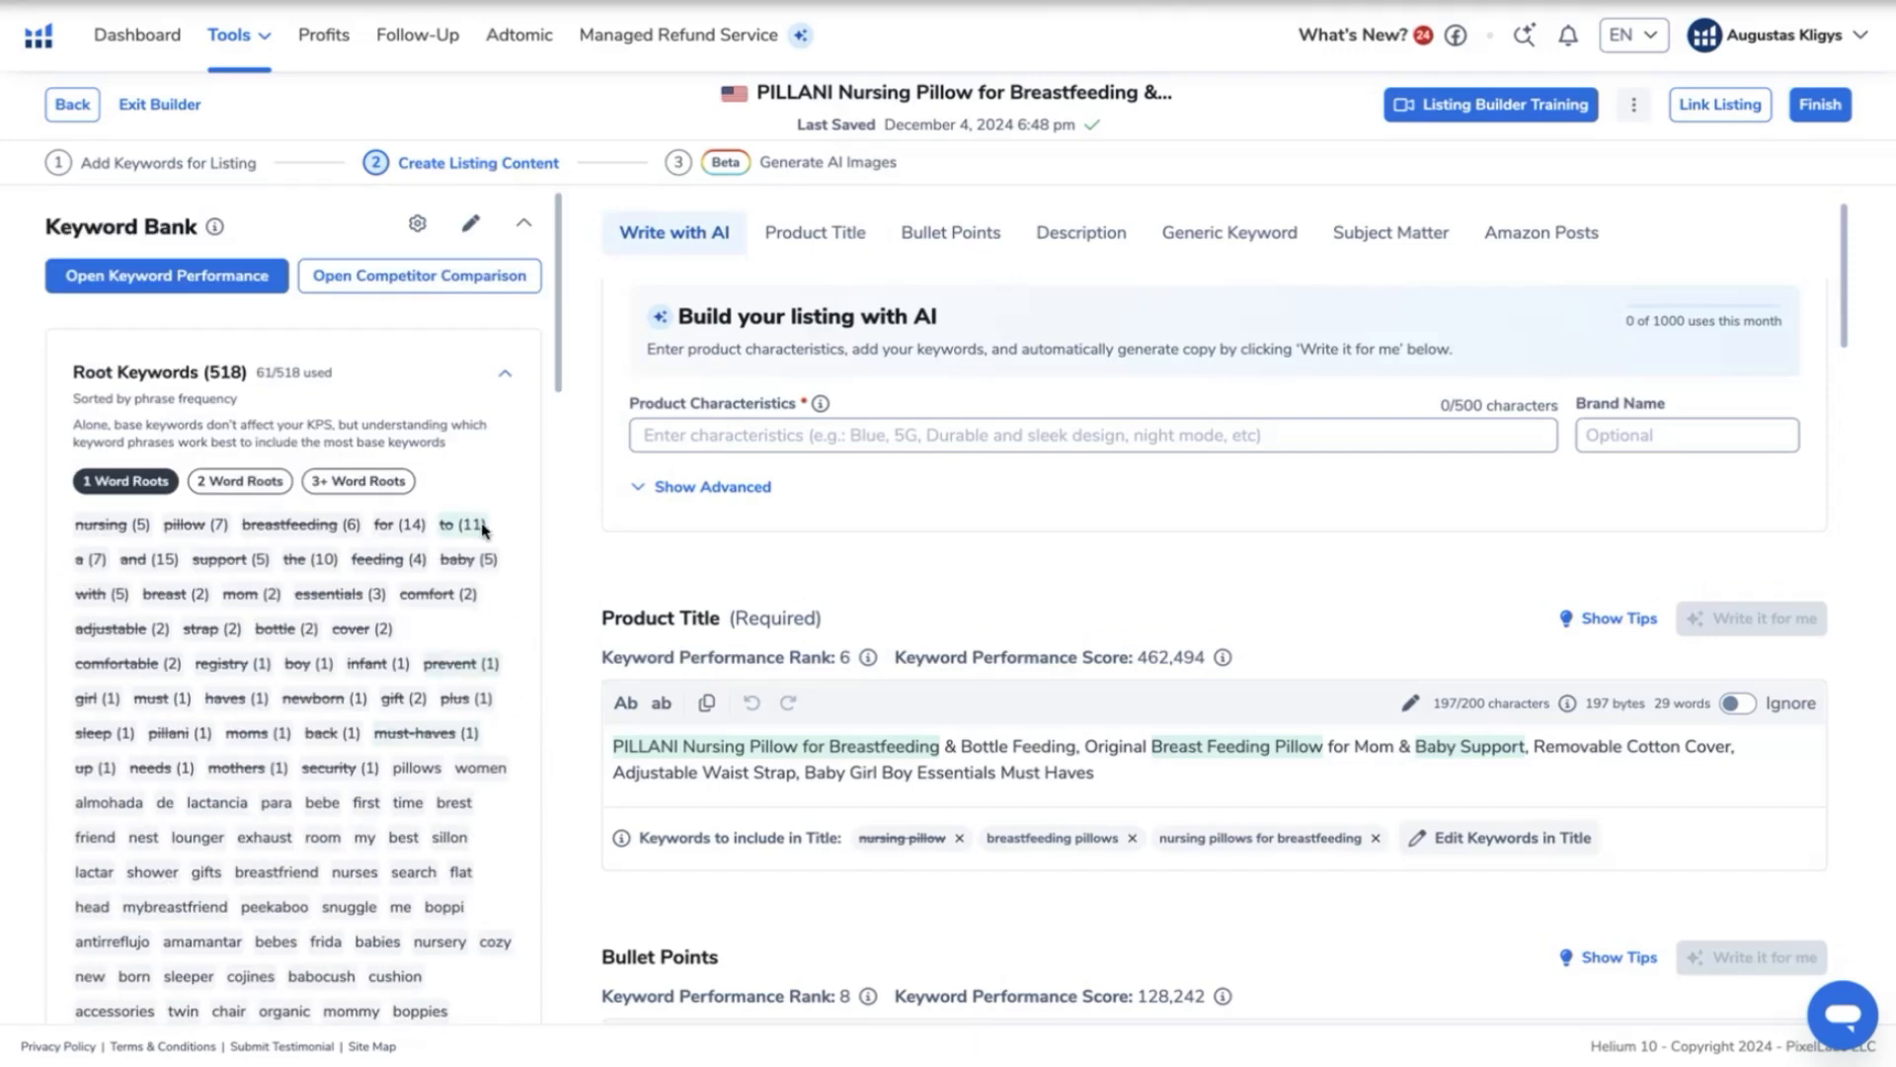
scroll(483, 529, down, 2)
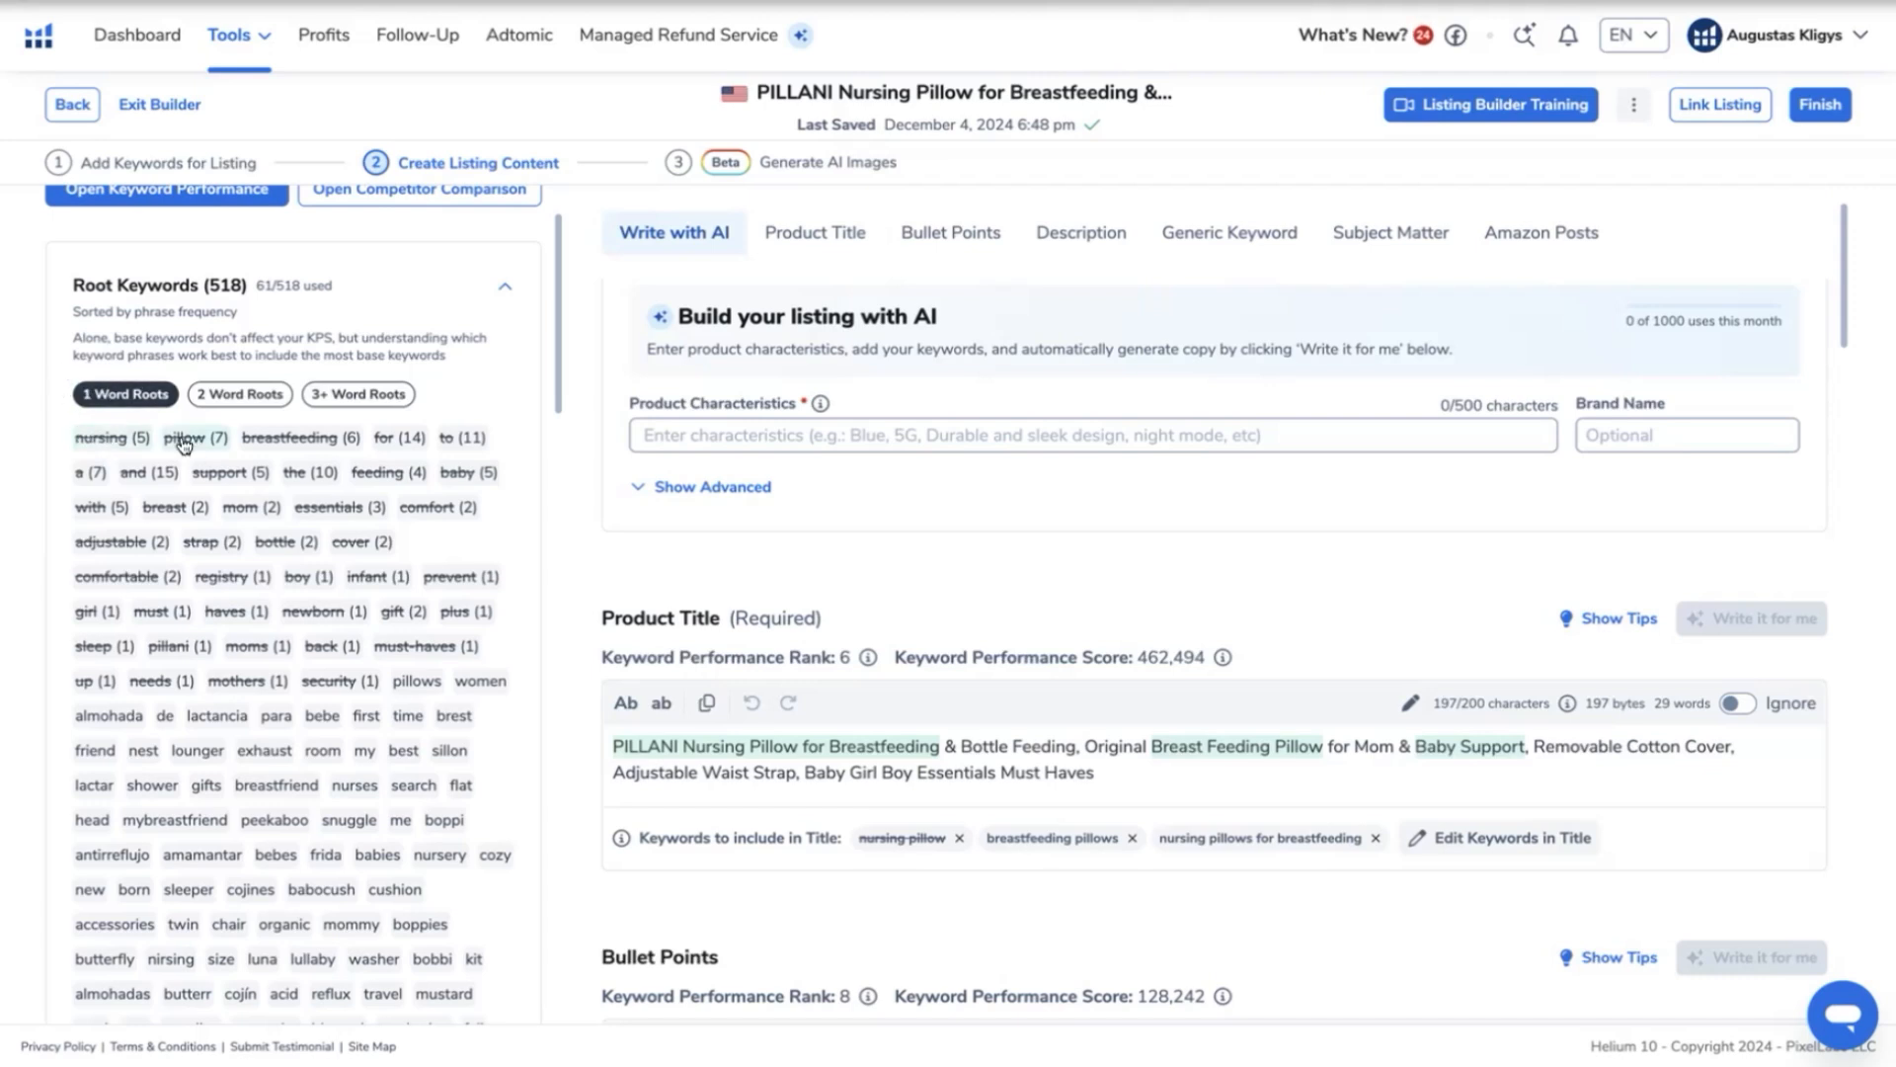
scroll(703, 395, down, 2)
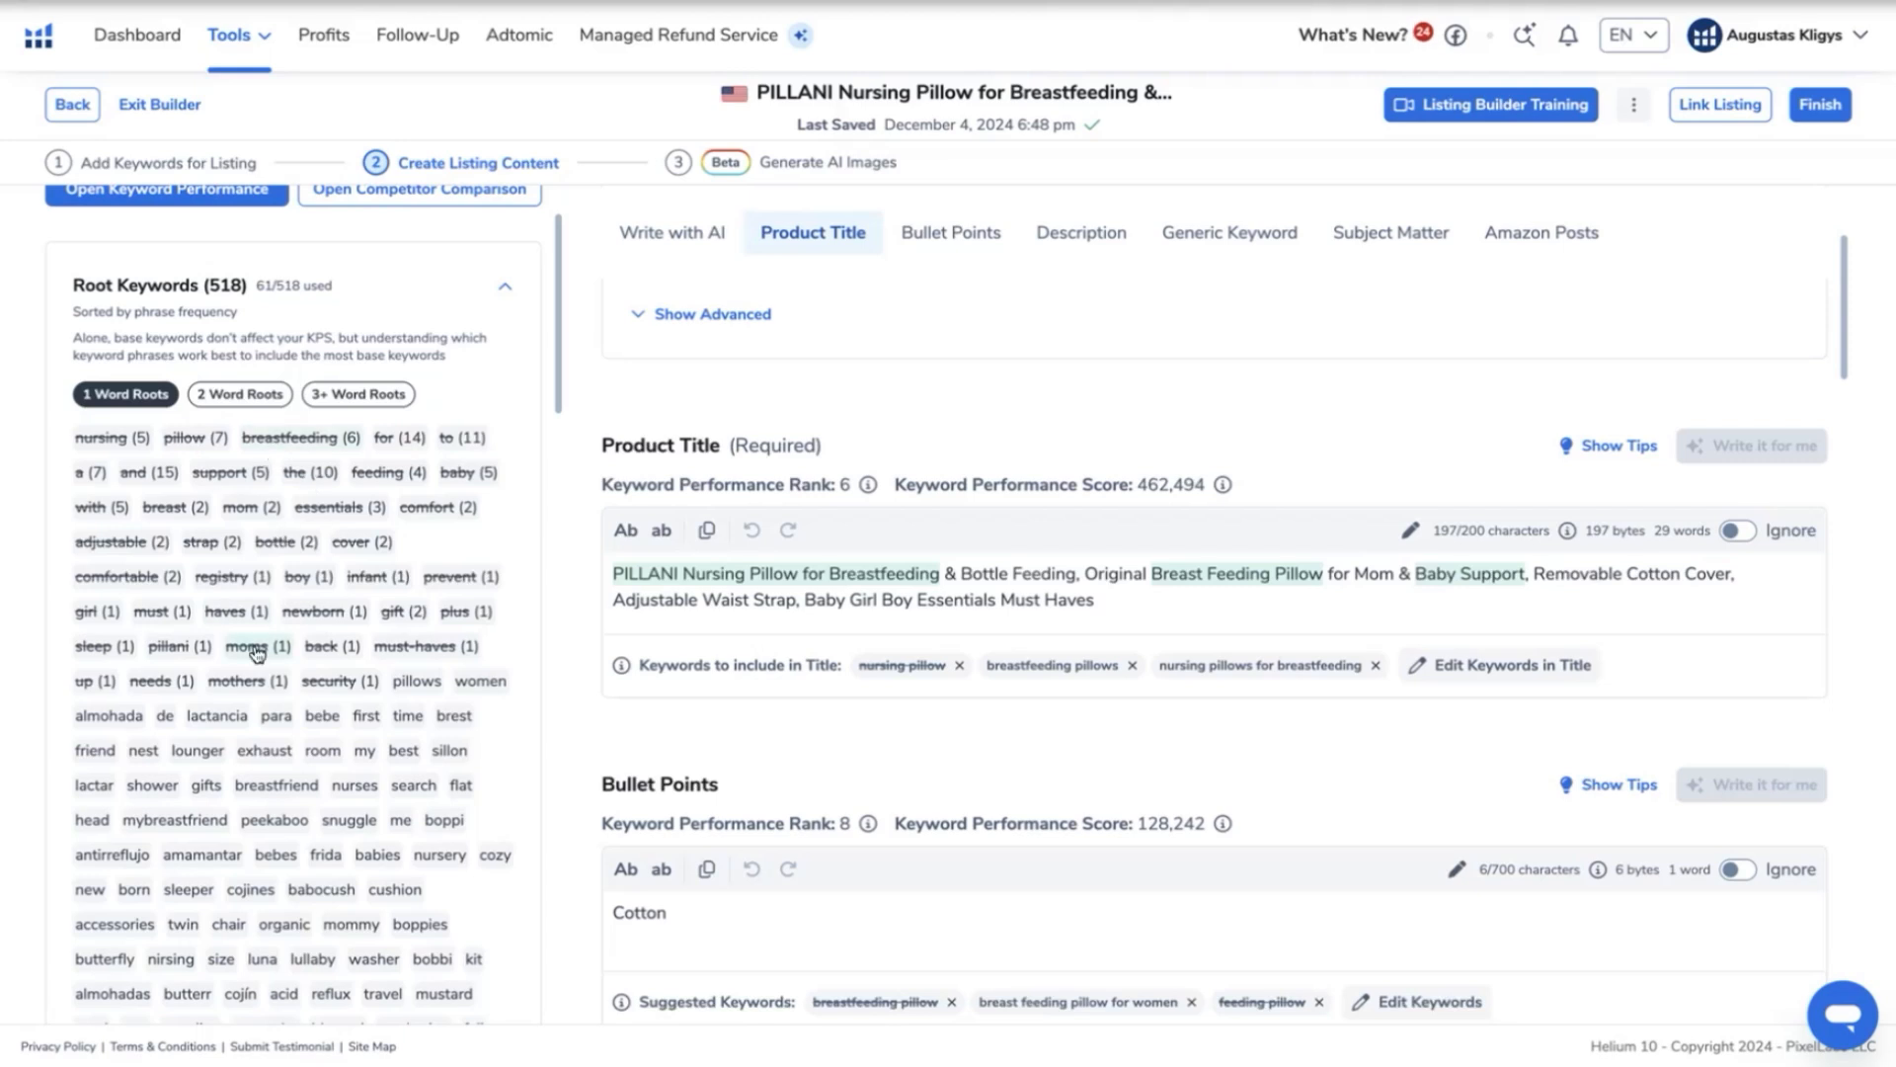
scroll(375, 380, down, 1)
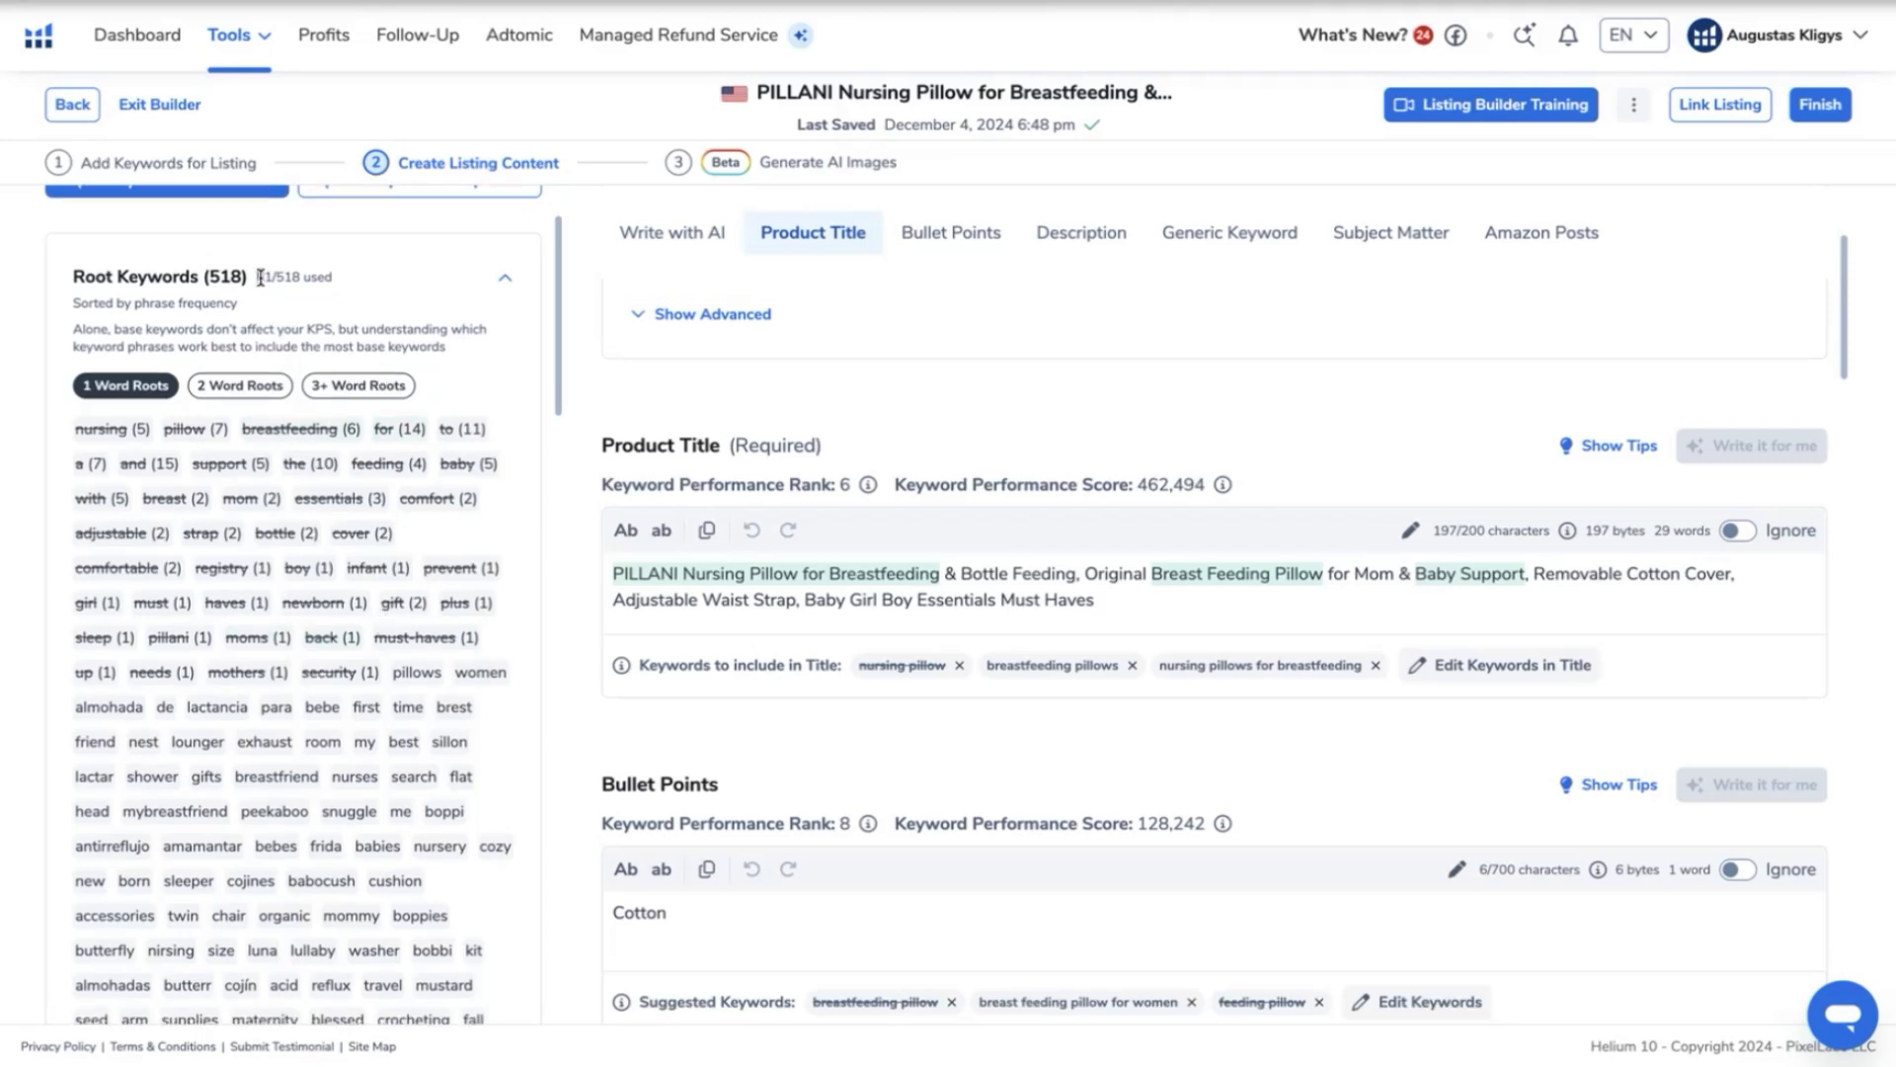
scroll(521, 635, down, 3)
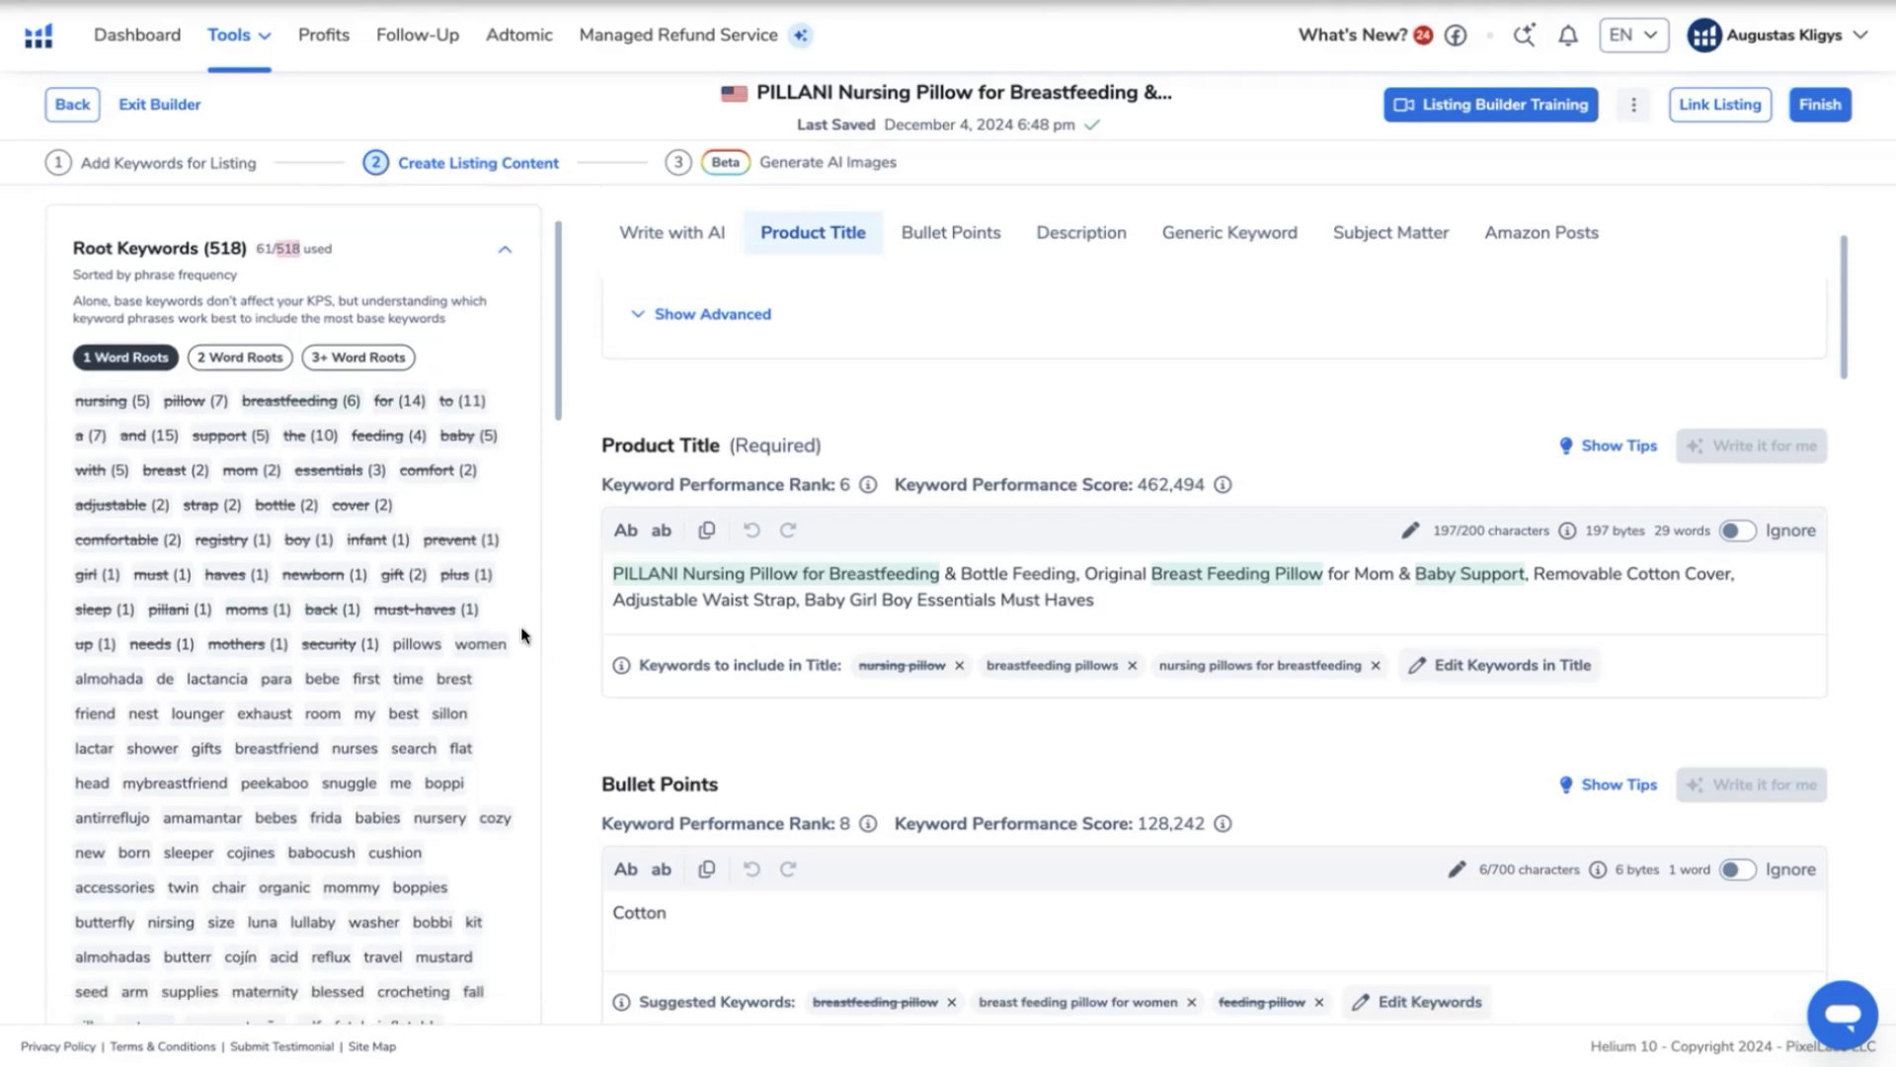
scroll(522, 635, down, 6)
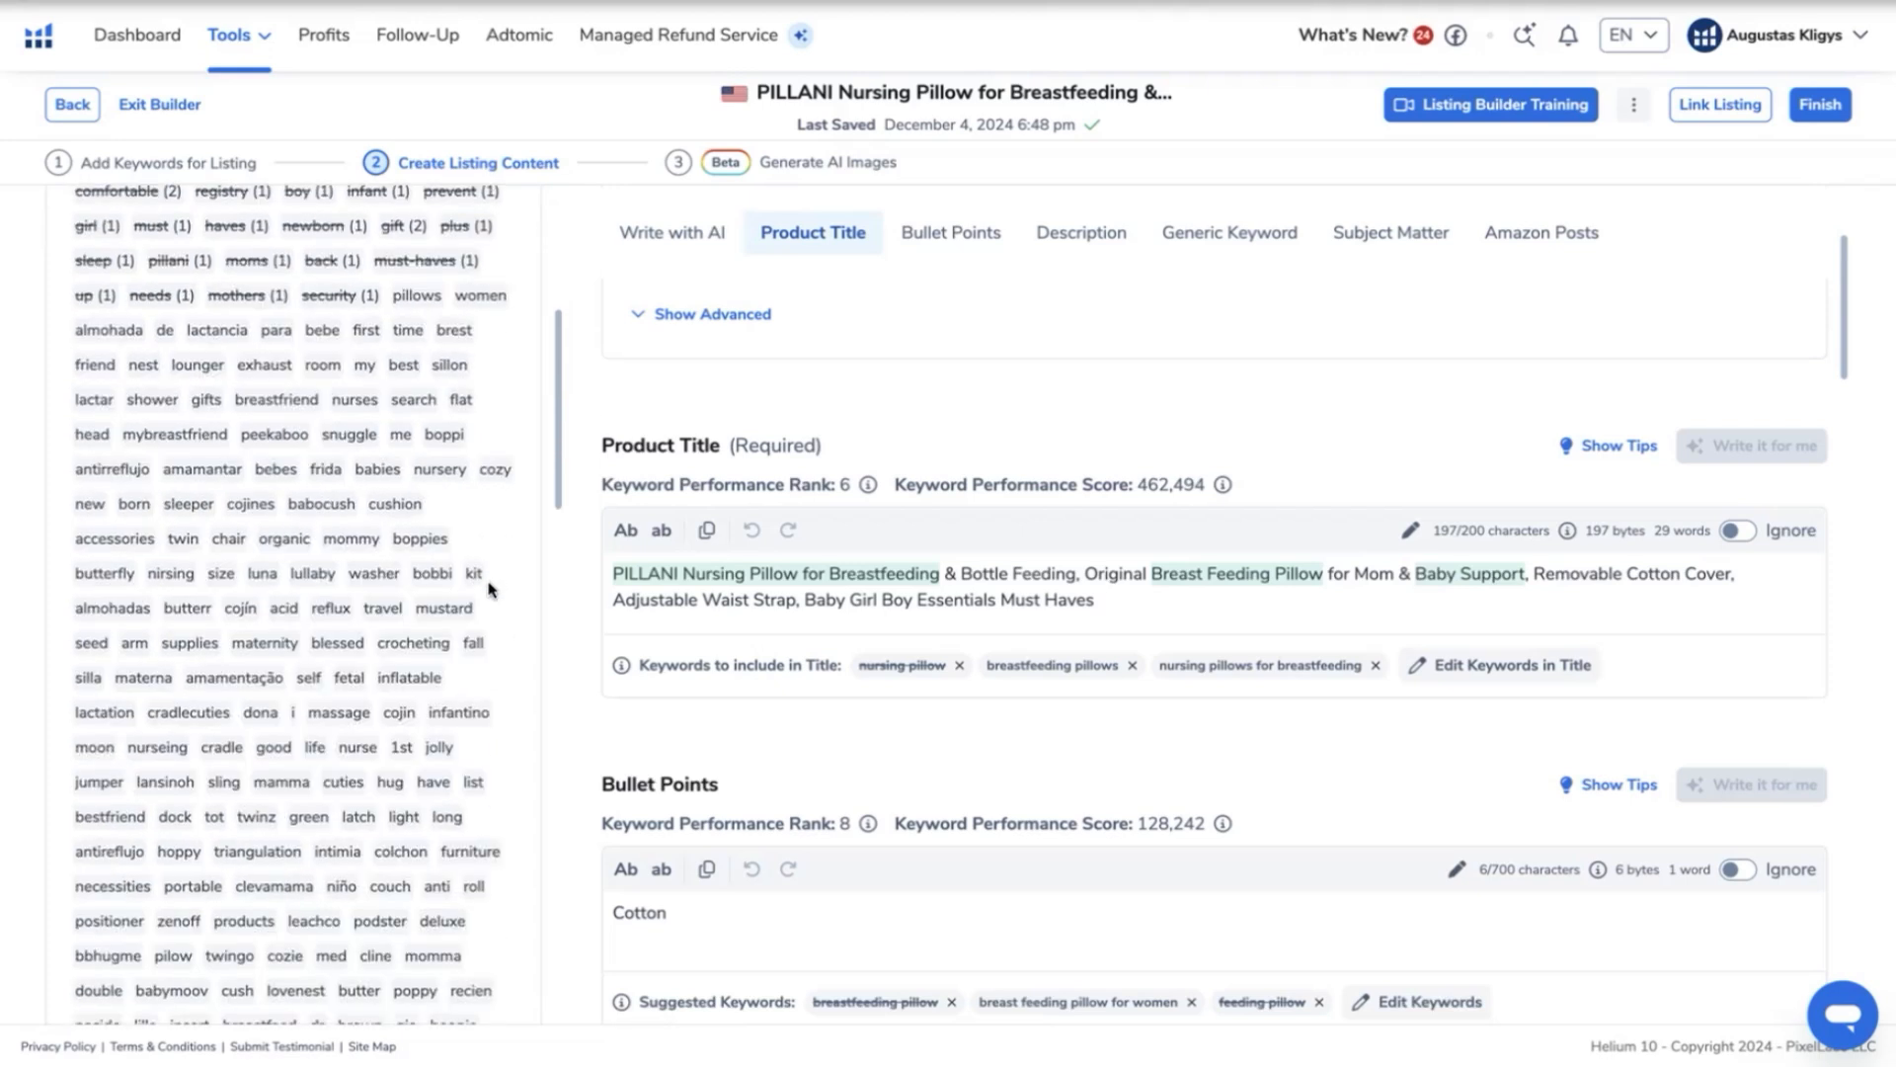
scroll(489, 590, down, 15)
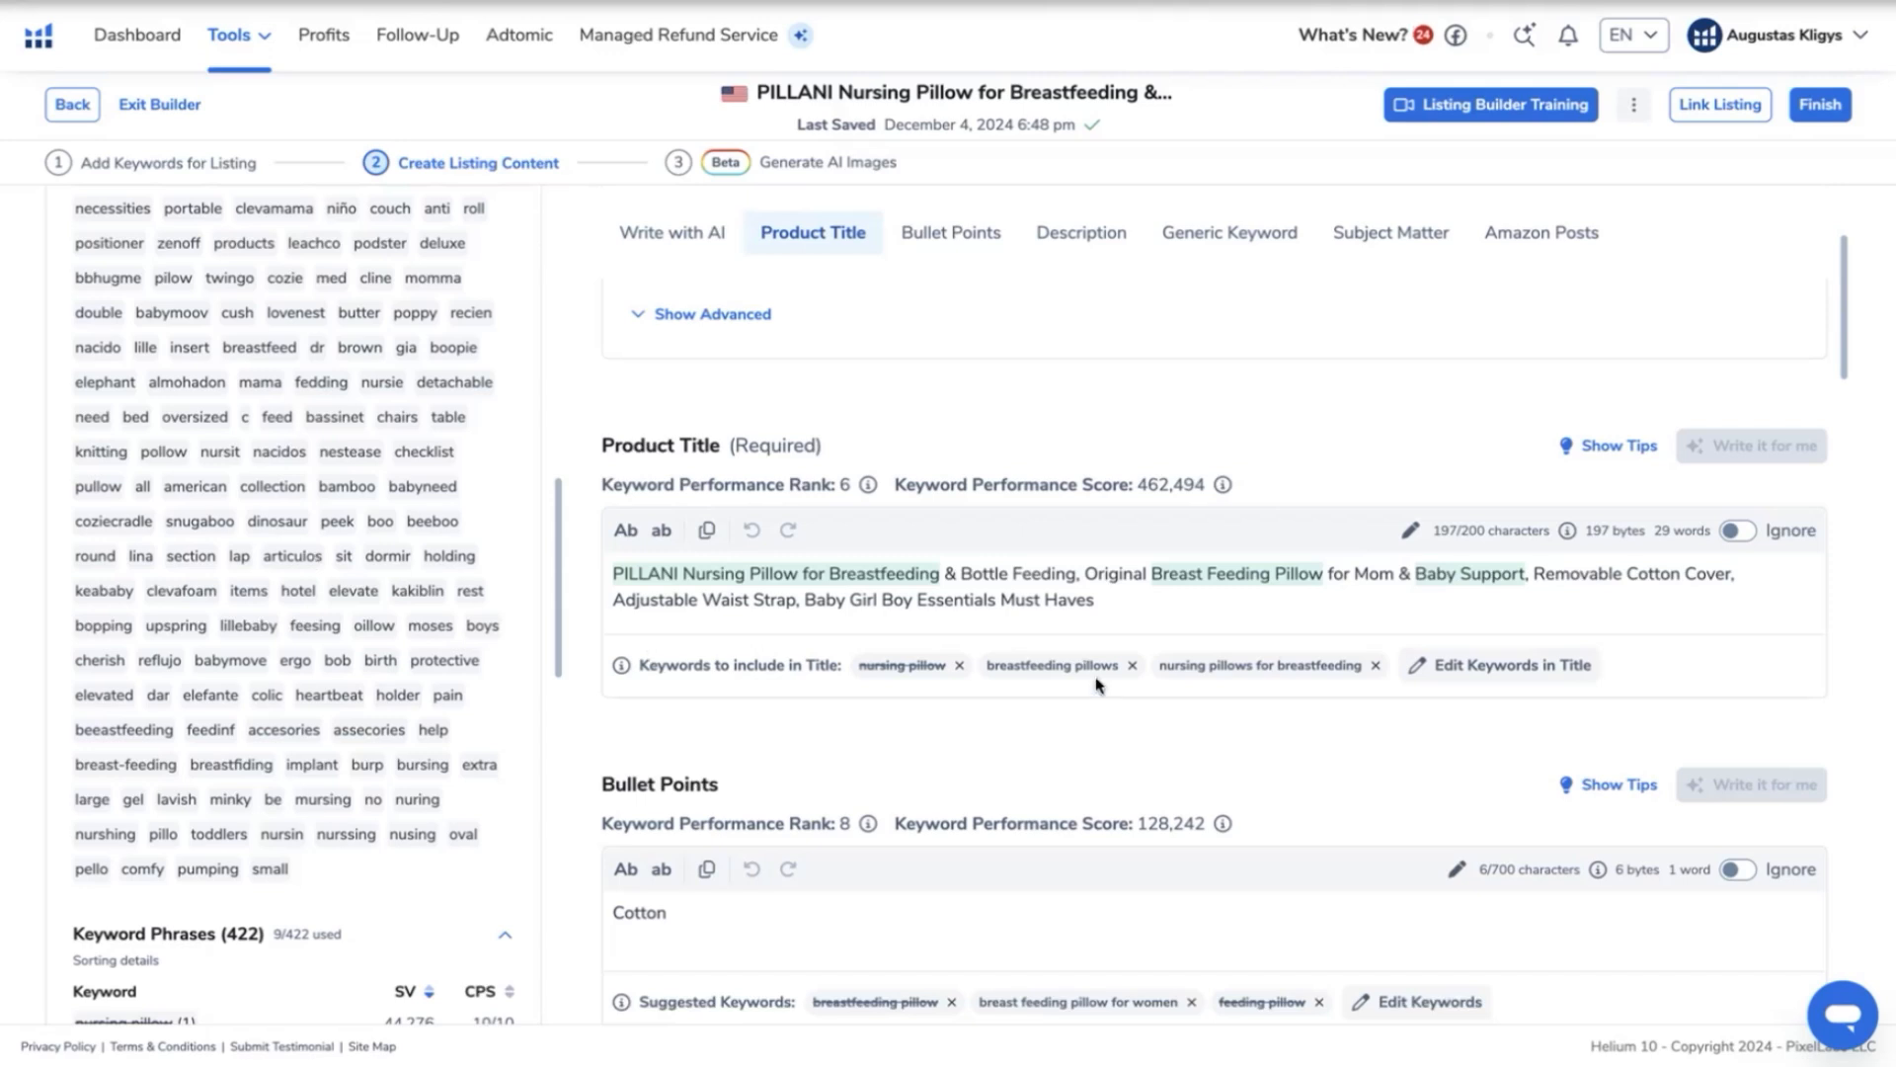
scroll(1257, 728, down, 1)
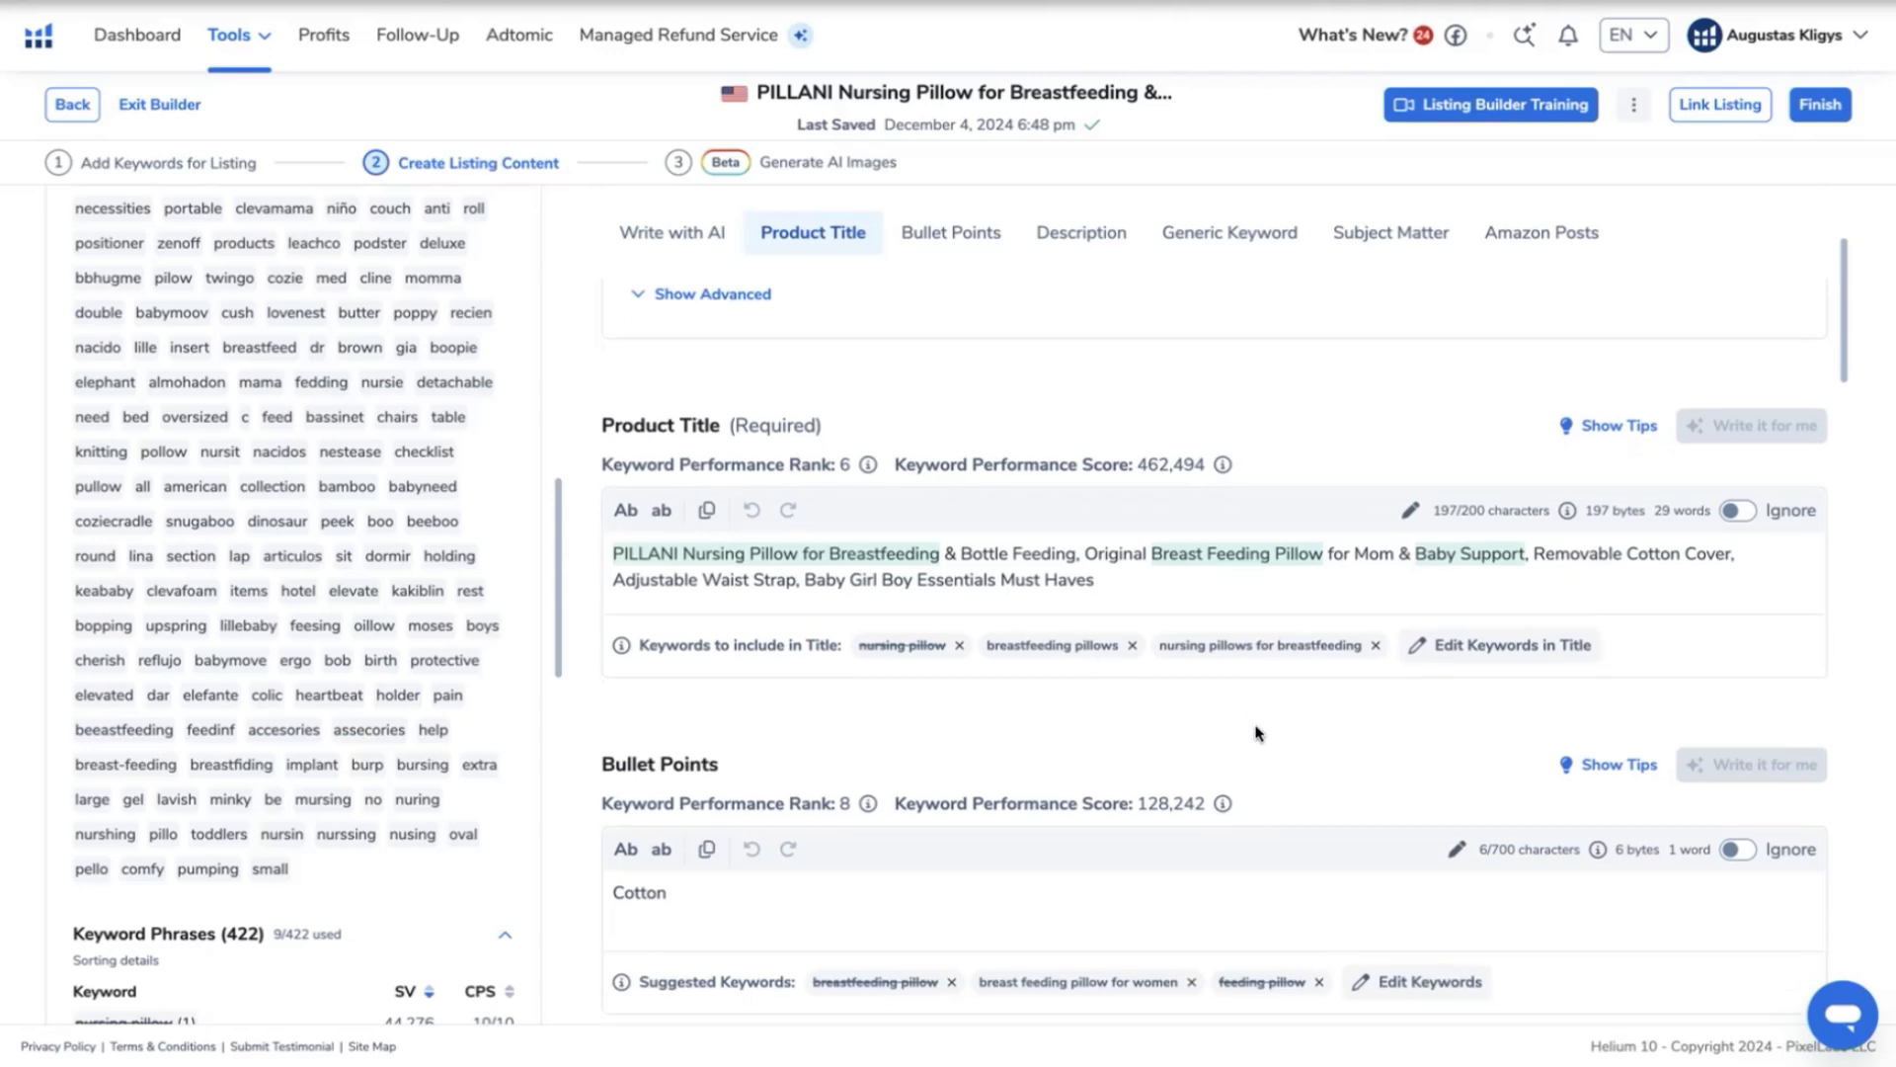
scroll(1256, 733, down, 2)
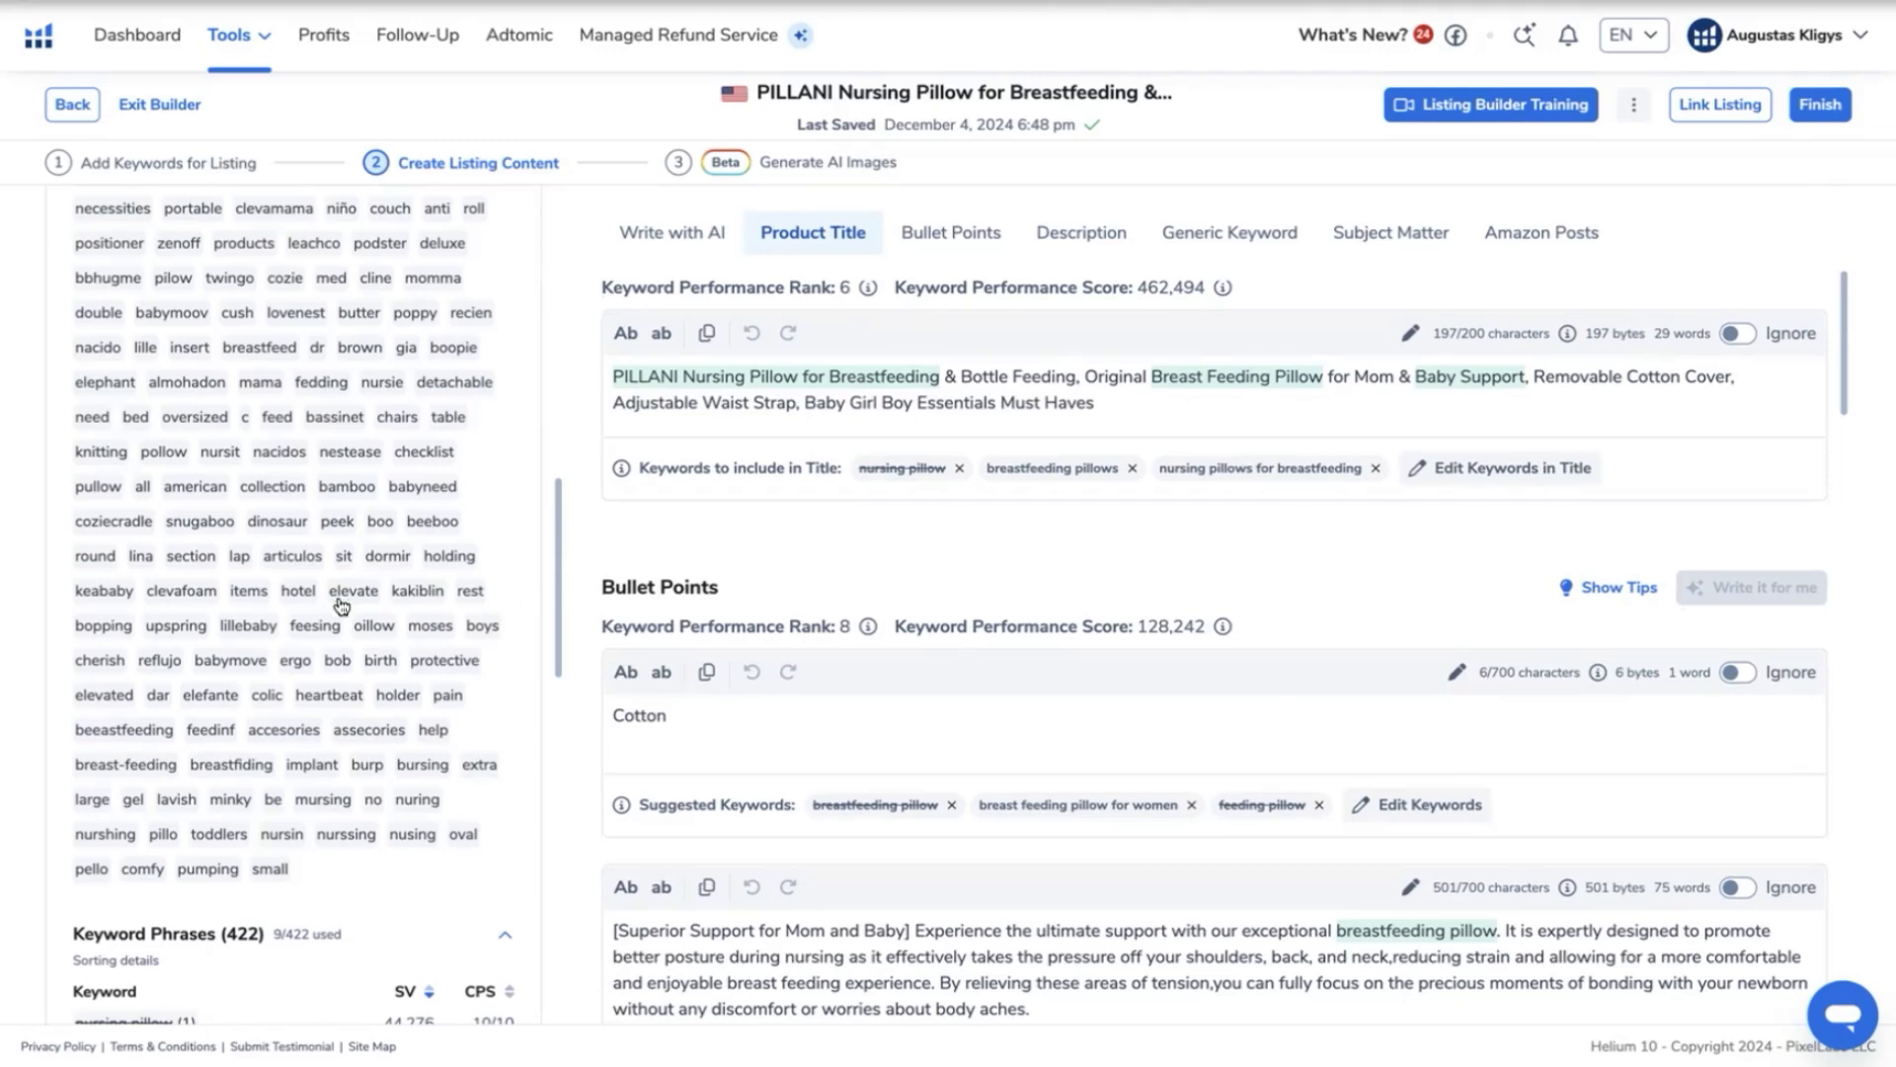
- Look through the unused one-word root keywords again for relevant words missing from the listing
scroll(341, 600, up, 2)
scroll(345, 605, up, 3)
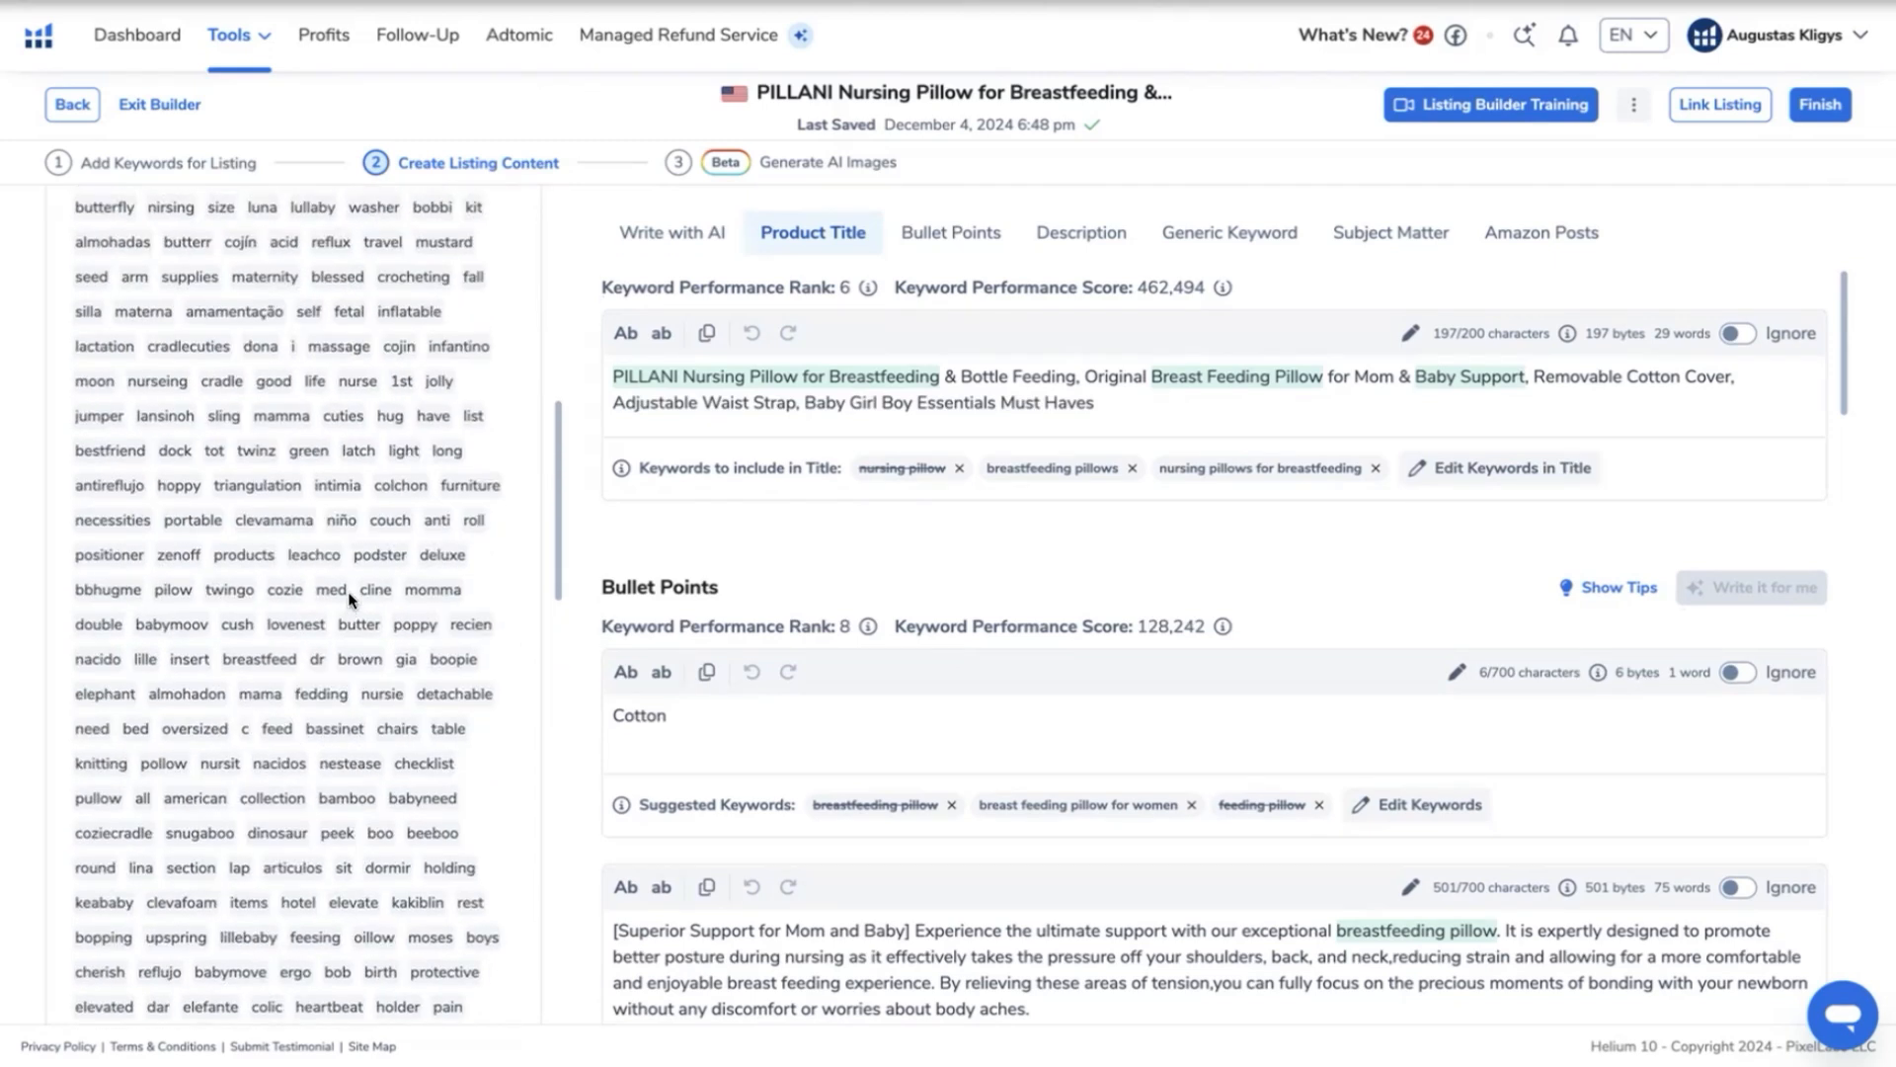
scroll(378, 614, up, 9)
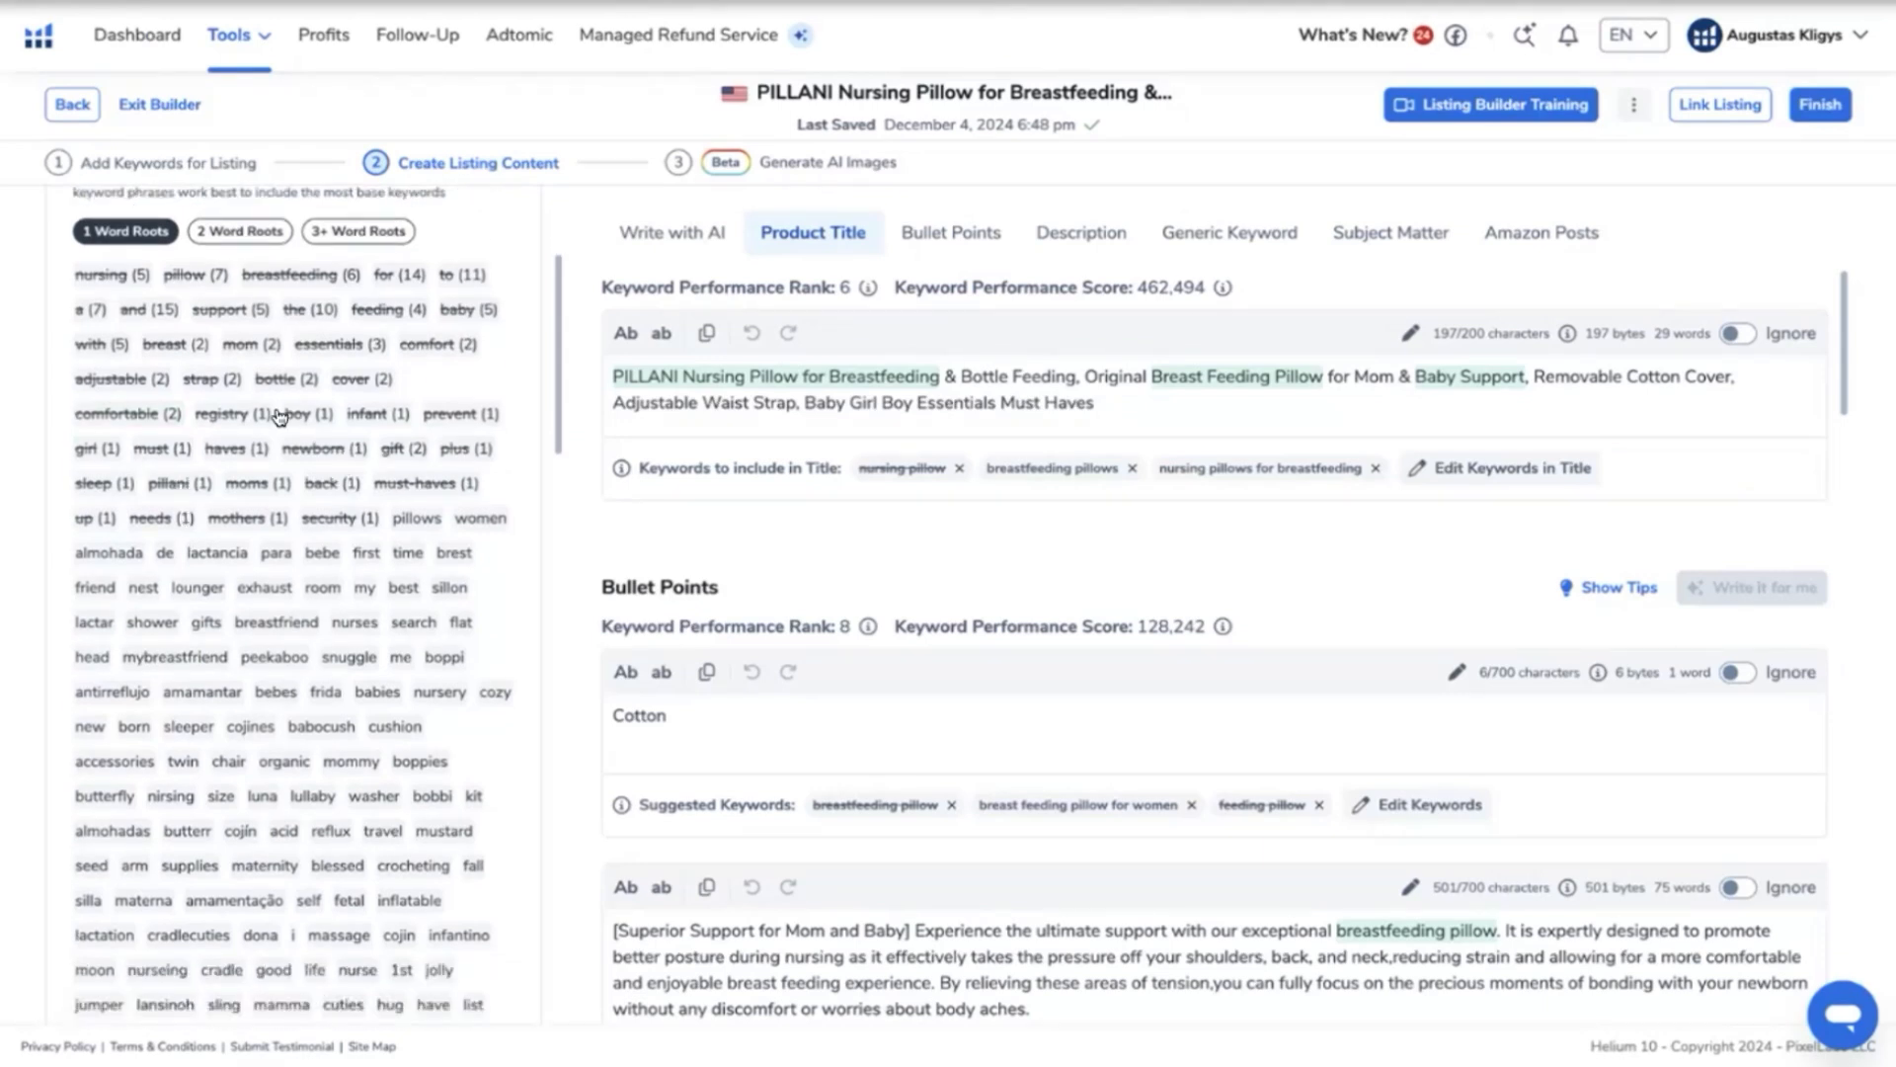
scroll(446, 730, down, 5)
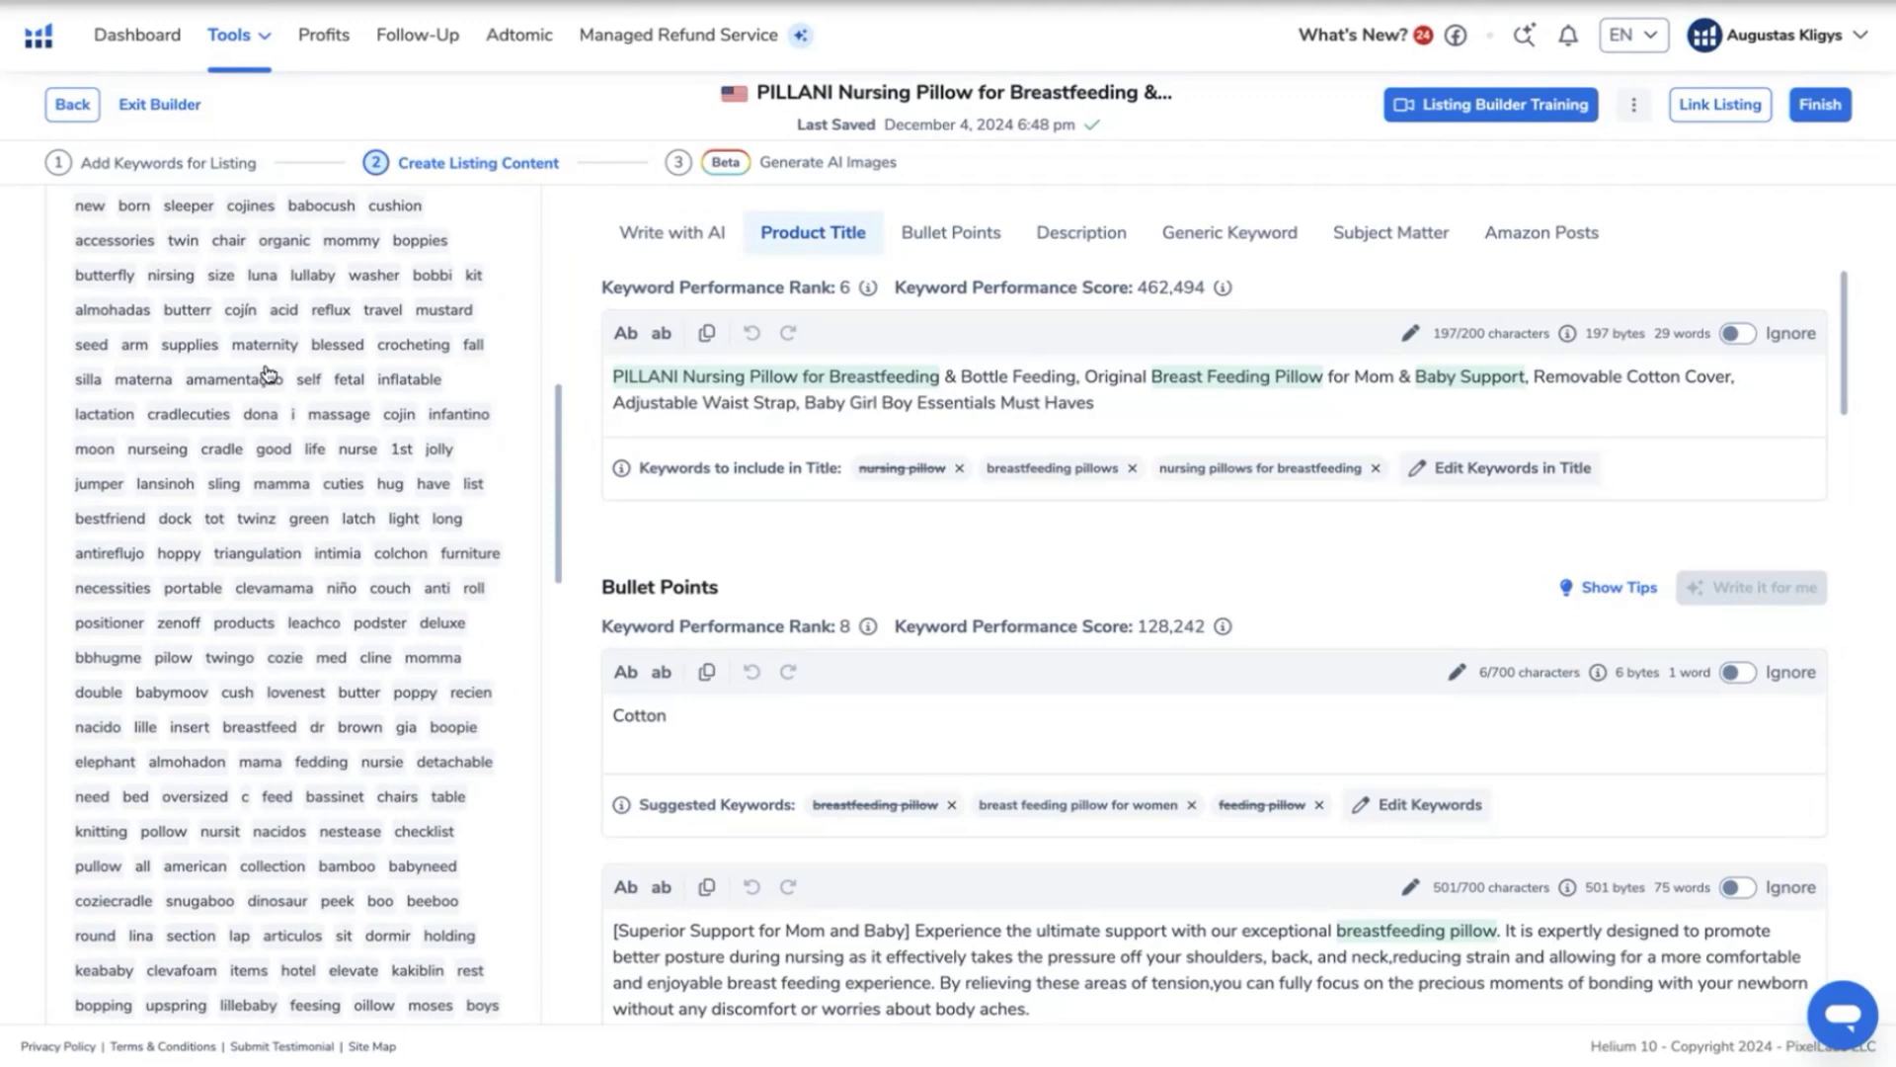
scroll(264, 379, down, 1)
scroll(264, 379, down, 1)
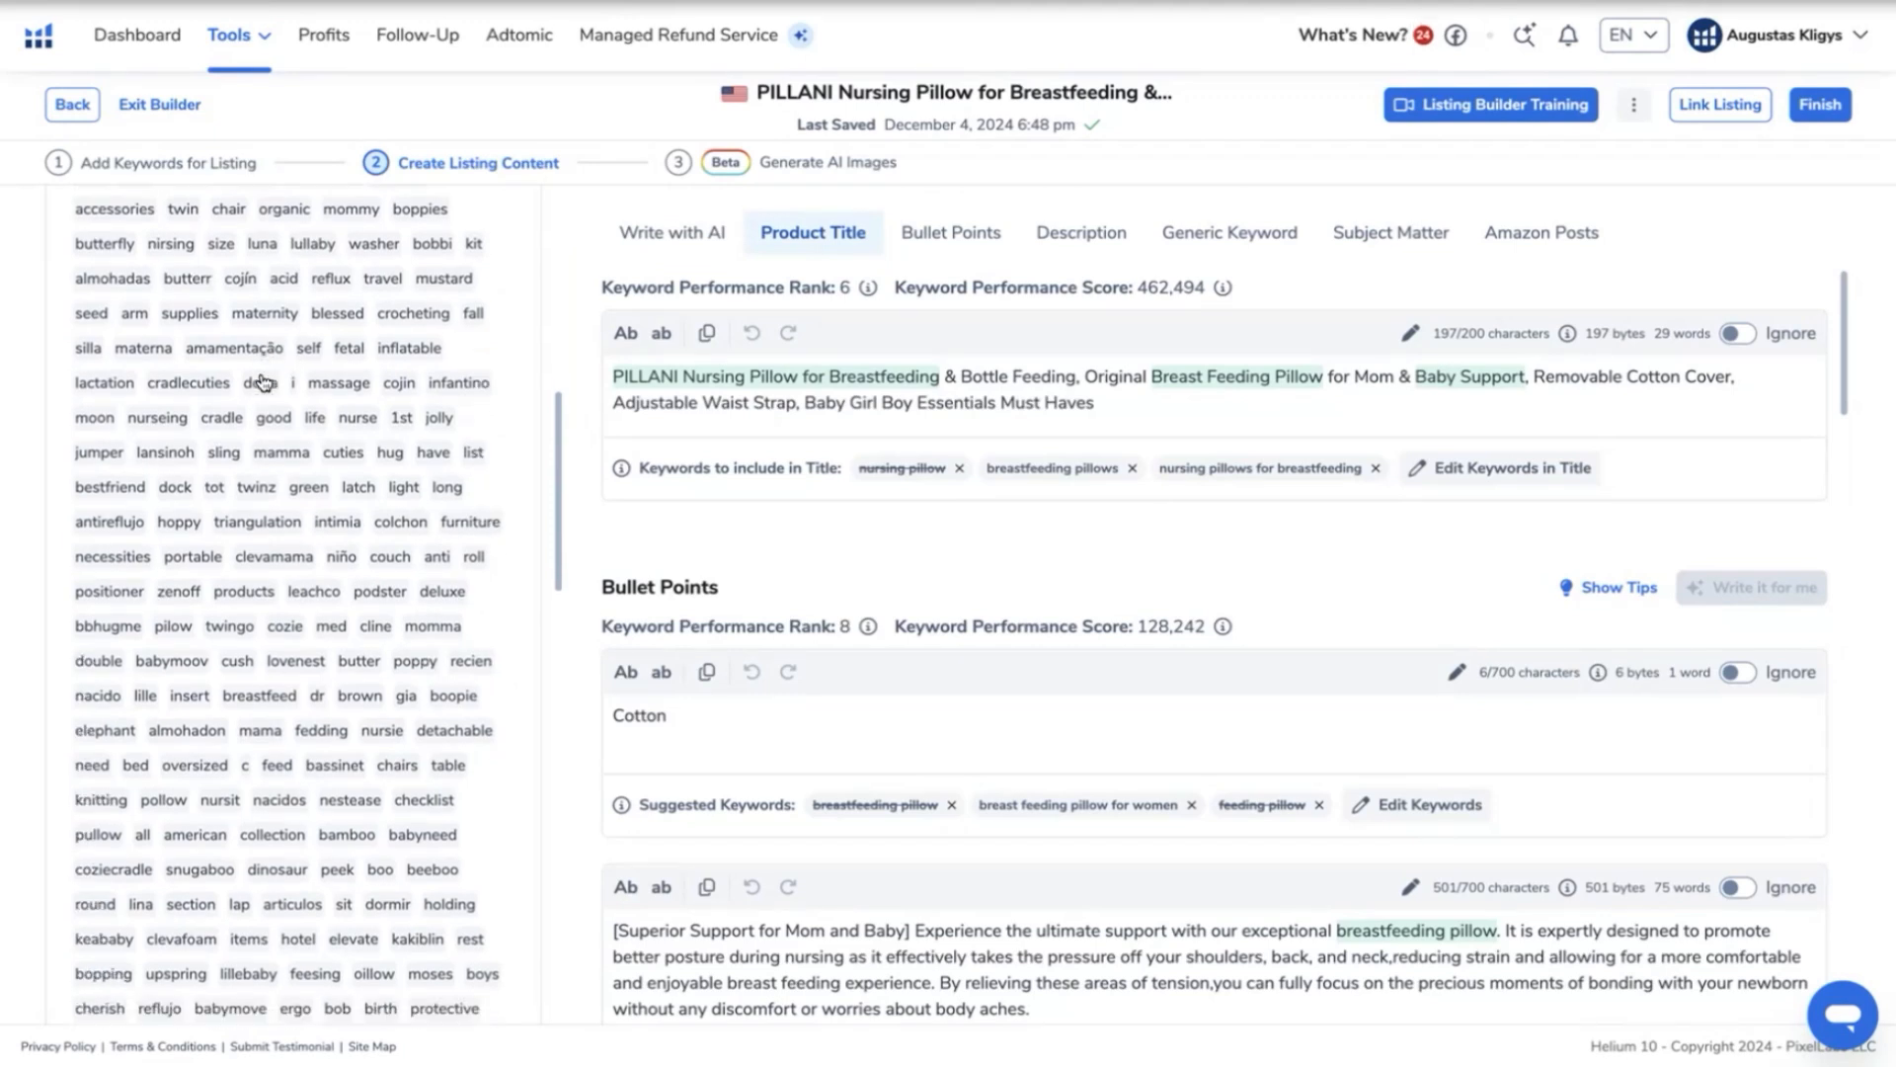
scroll(312, 578, down, 3)
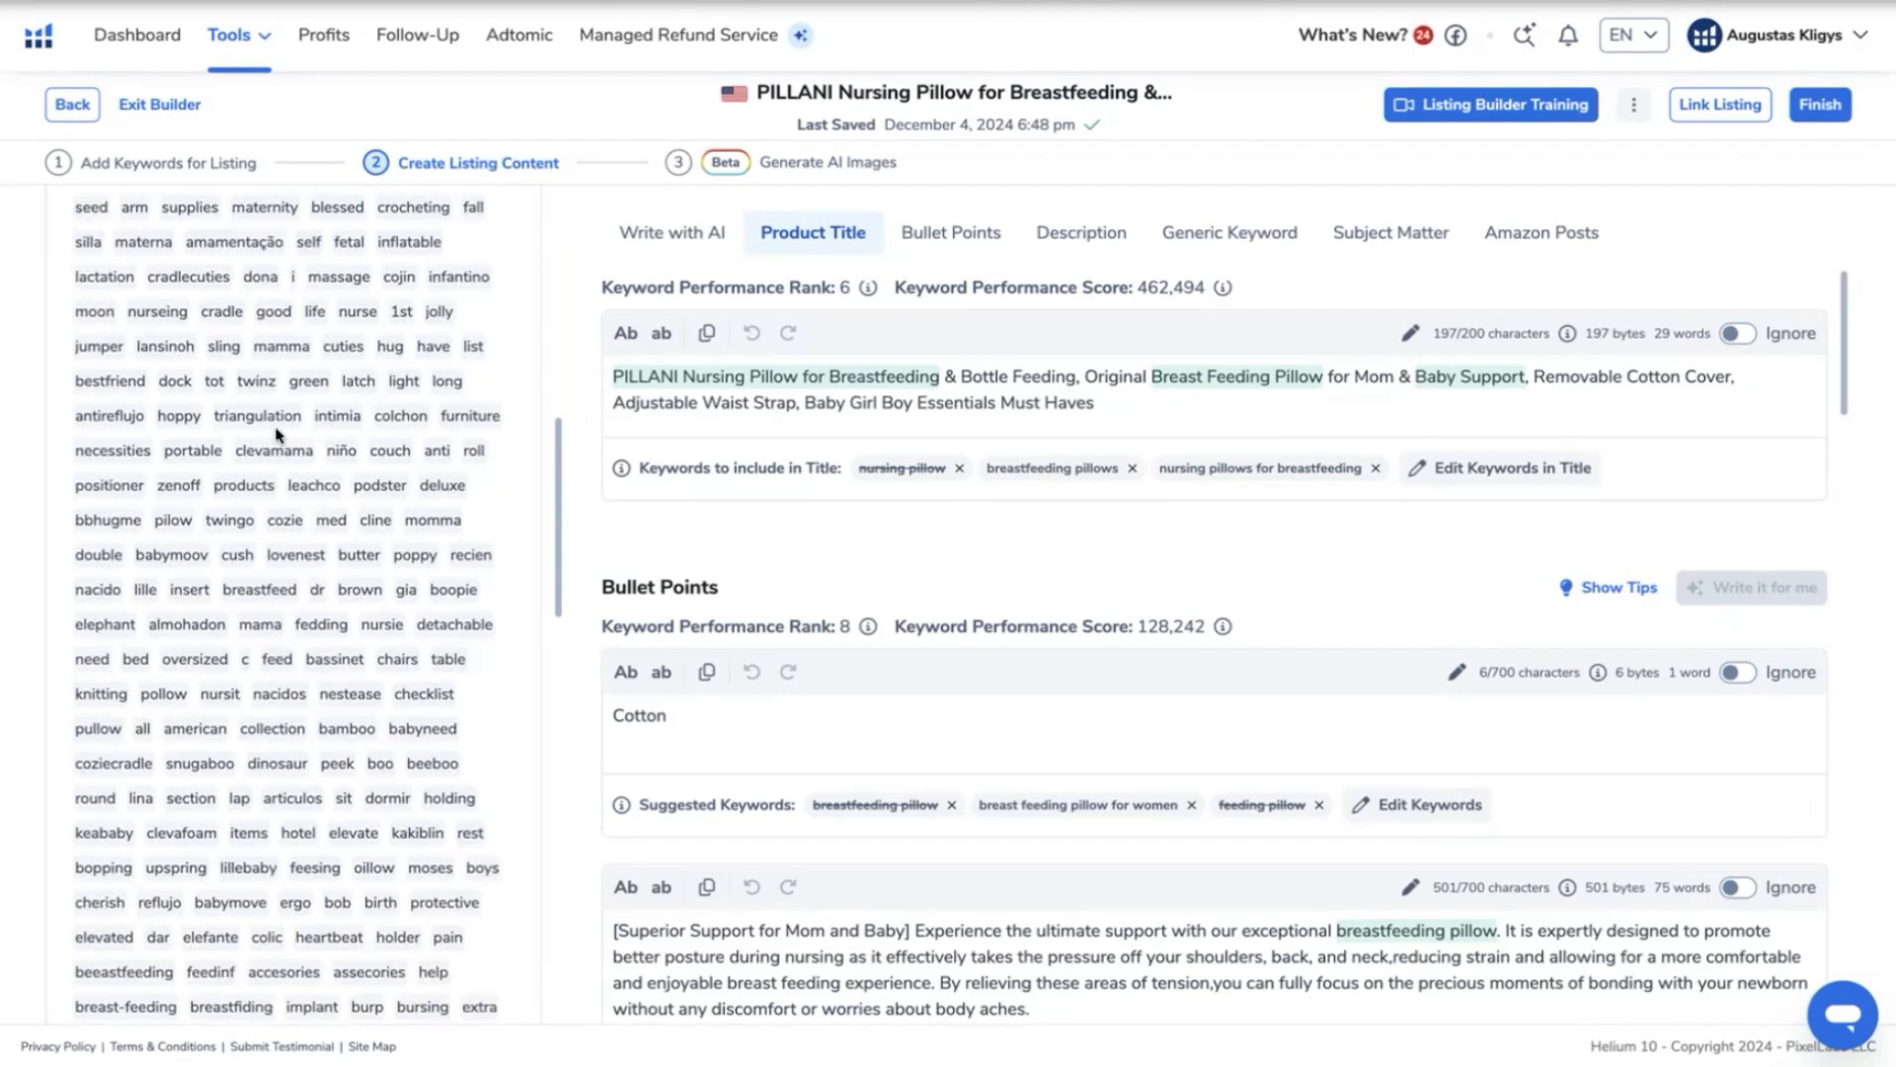
scroll(280, 427, up, 15)
- Copy the unused phrase "breastfeeding pillows" from the keyword phrases and insert it after "Cotton" in the first bullet point
scroll(240, 822, down, 10)
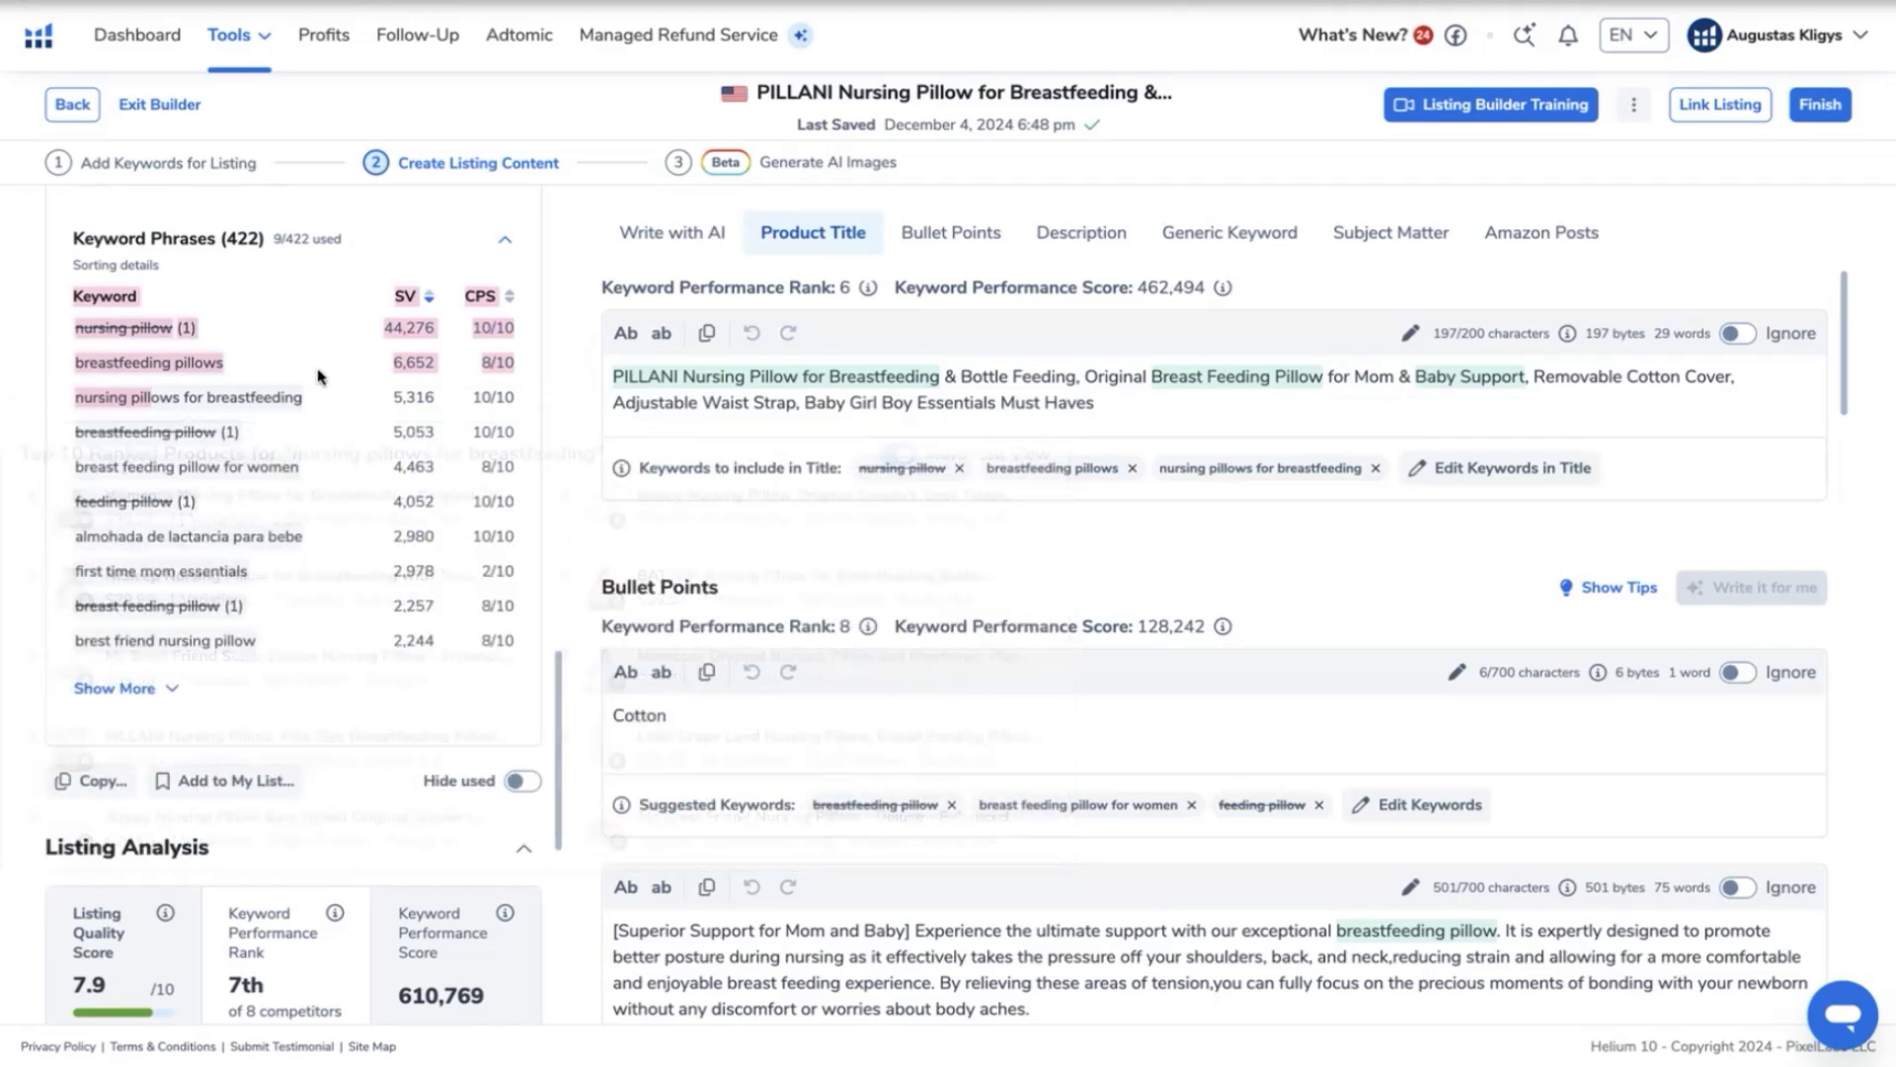
click(57, 474)
drag(244, 468, 8, 467)
click(27, 481)
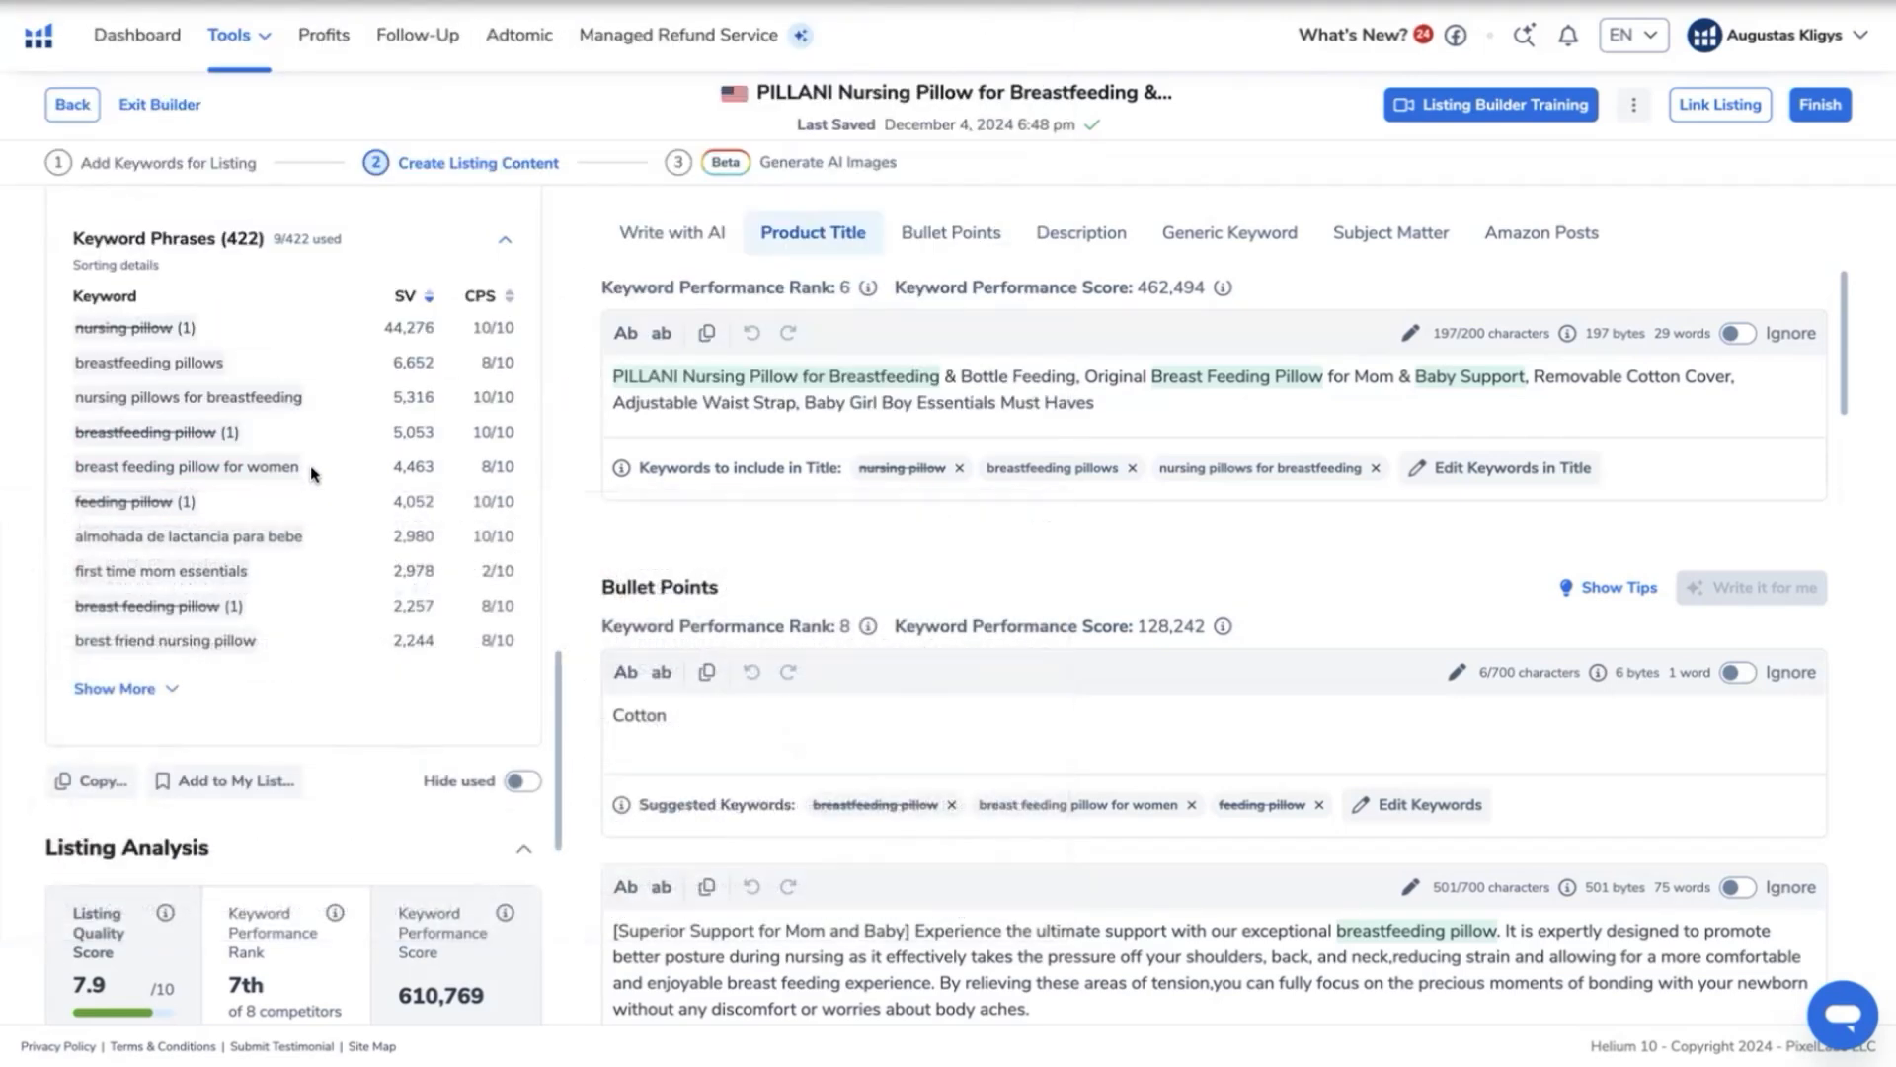
drag(230, 363, 67, 365)
key(ctrl+c)
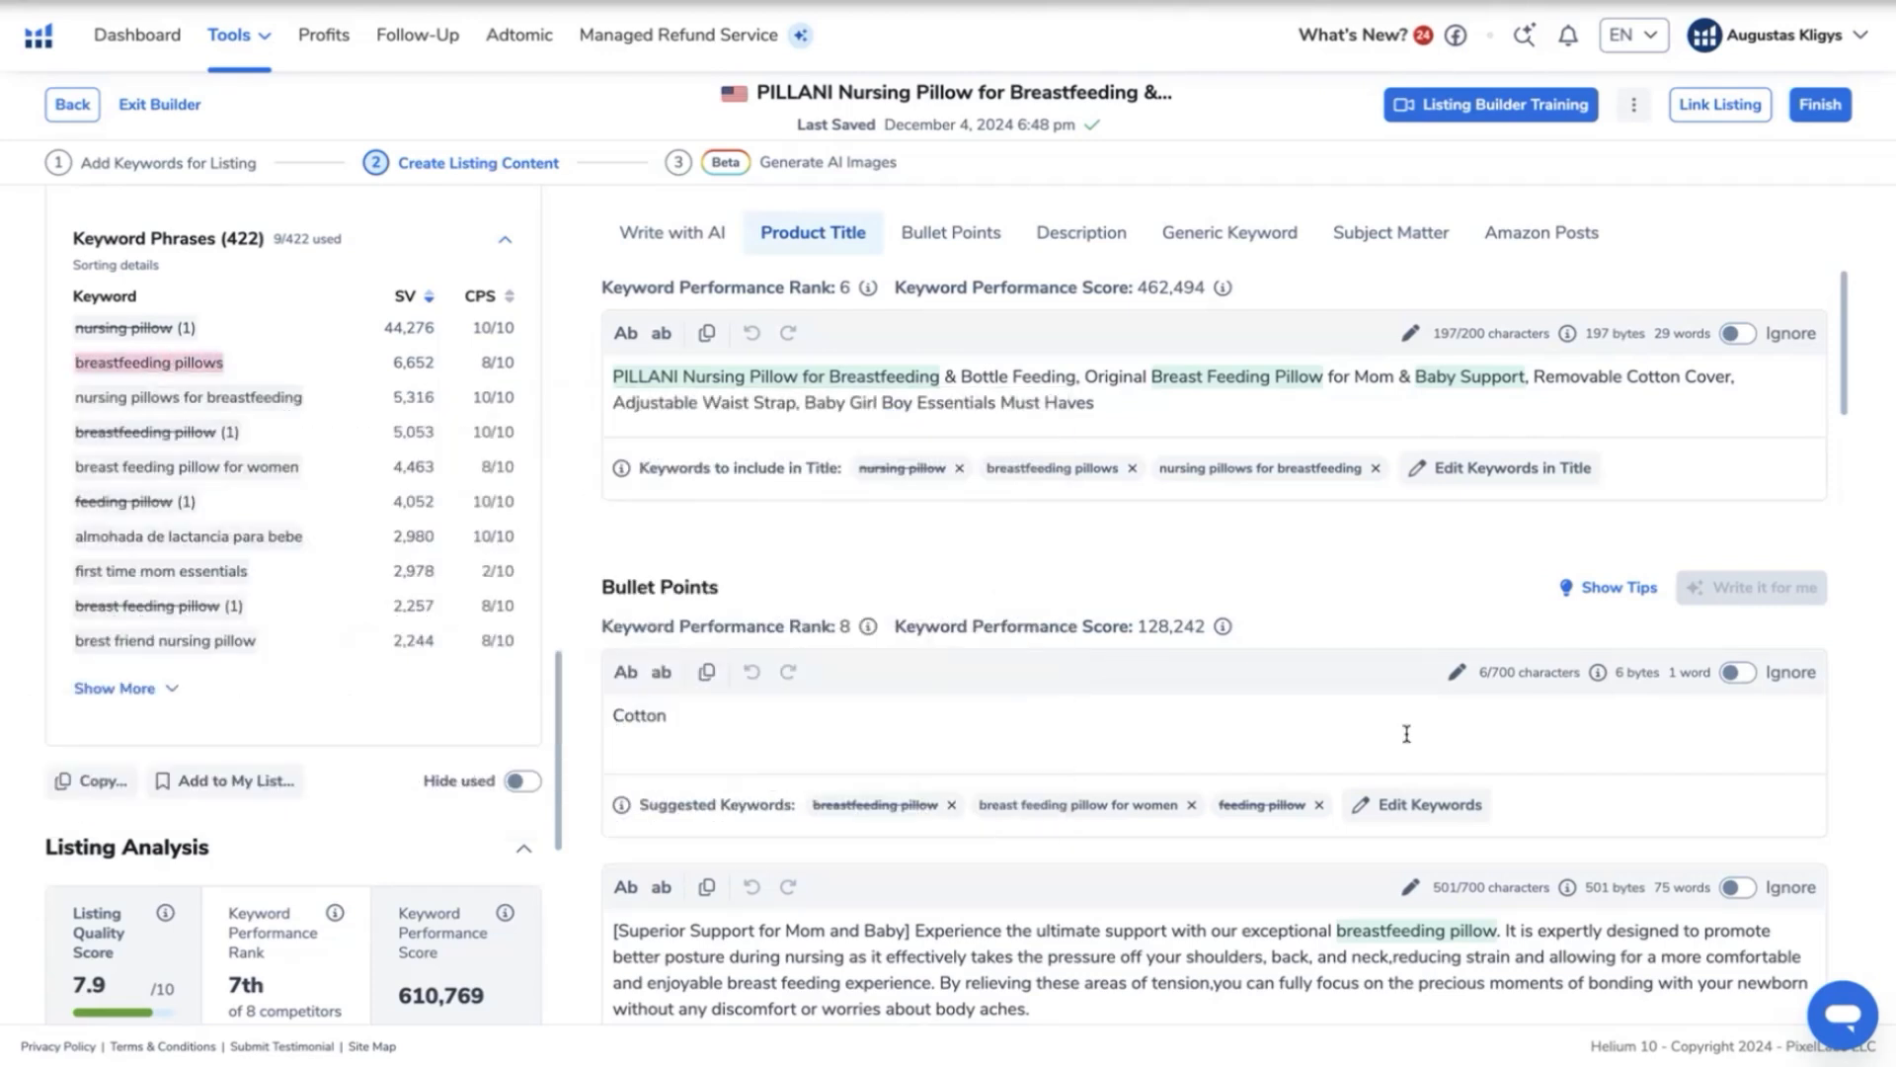
scroll(1125, 760, down, 2)
scroll(1125, 760, down, 1)
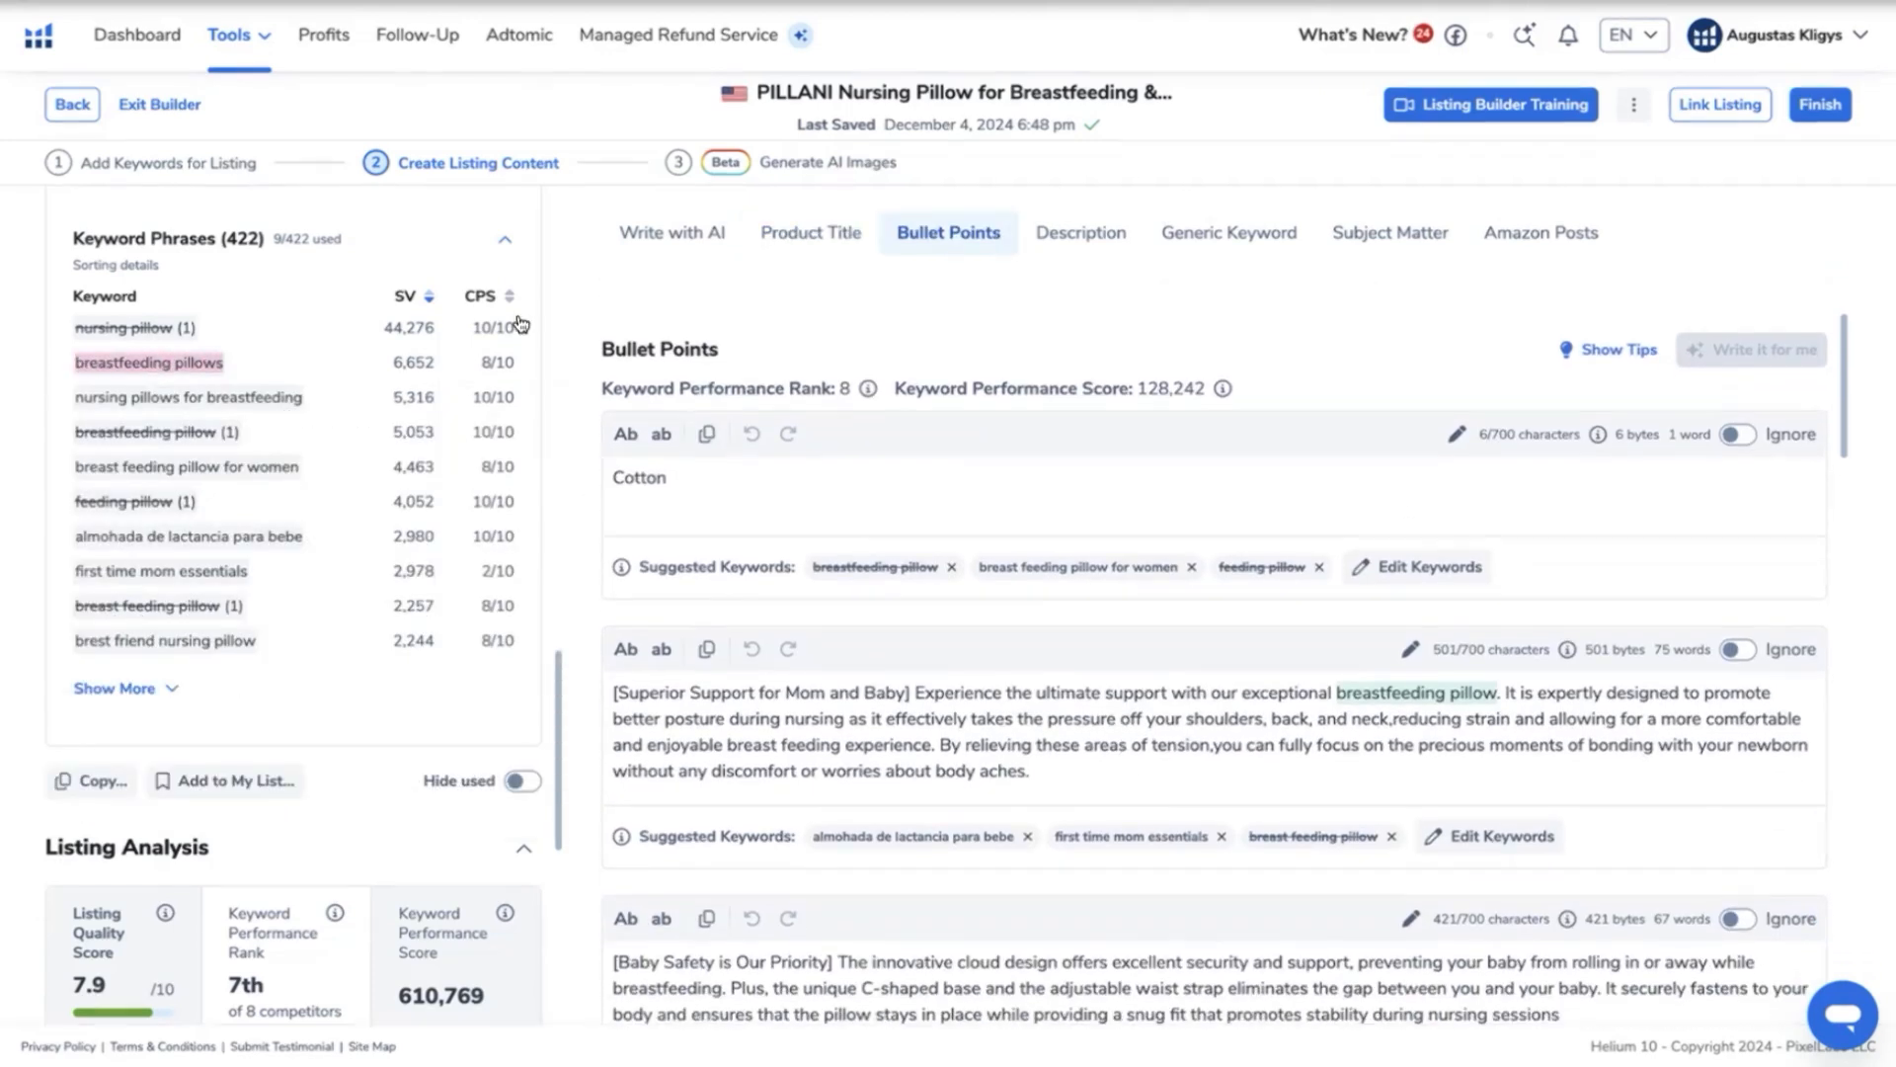
right_click(182, 361)
click(1312, 491)
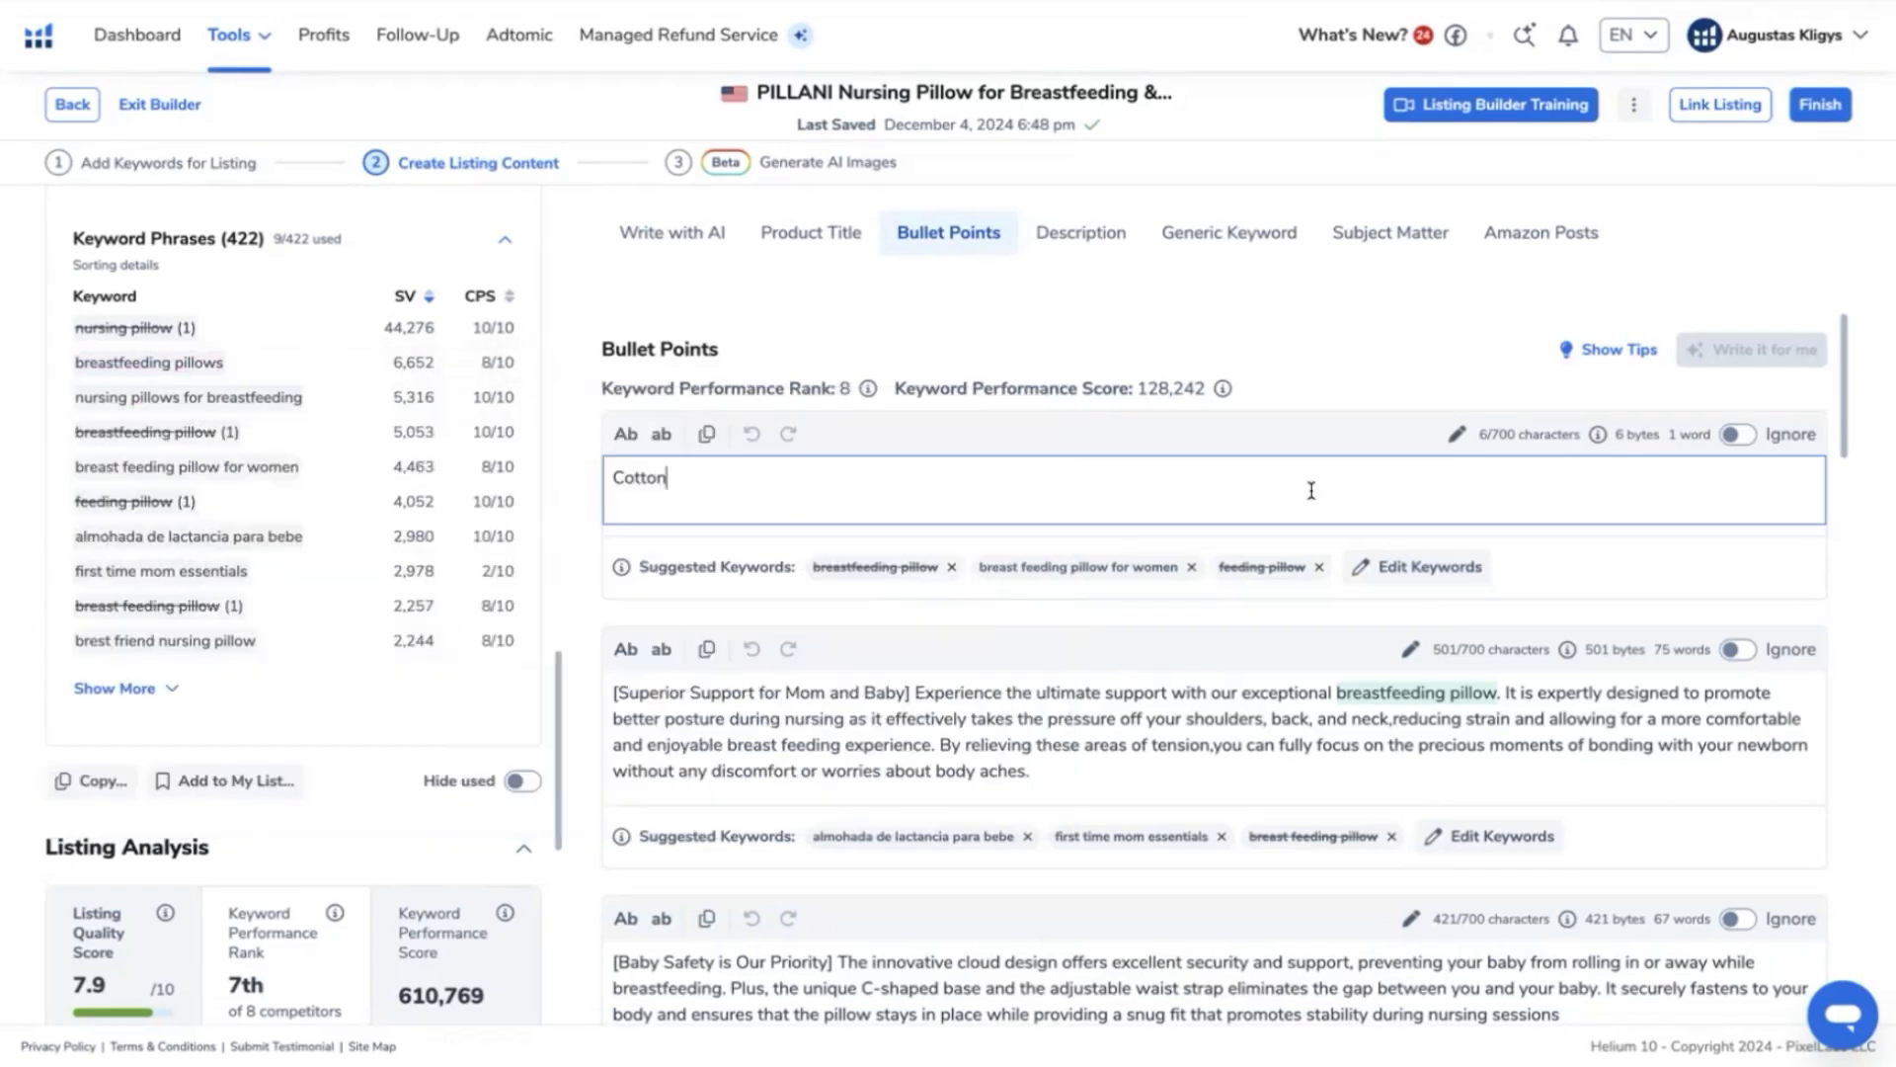
key(ctrl+v)
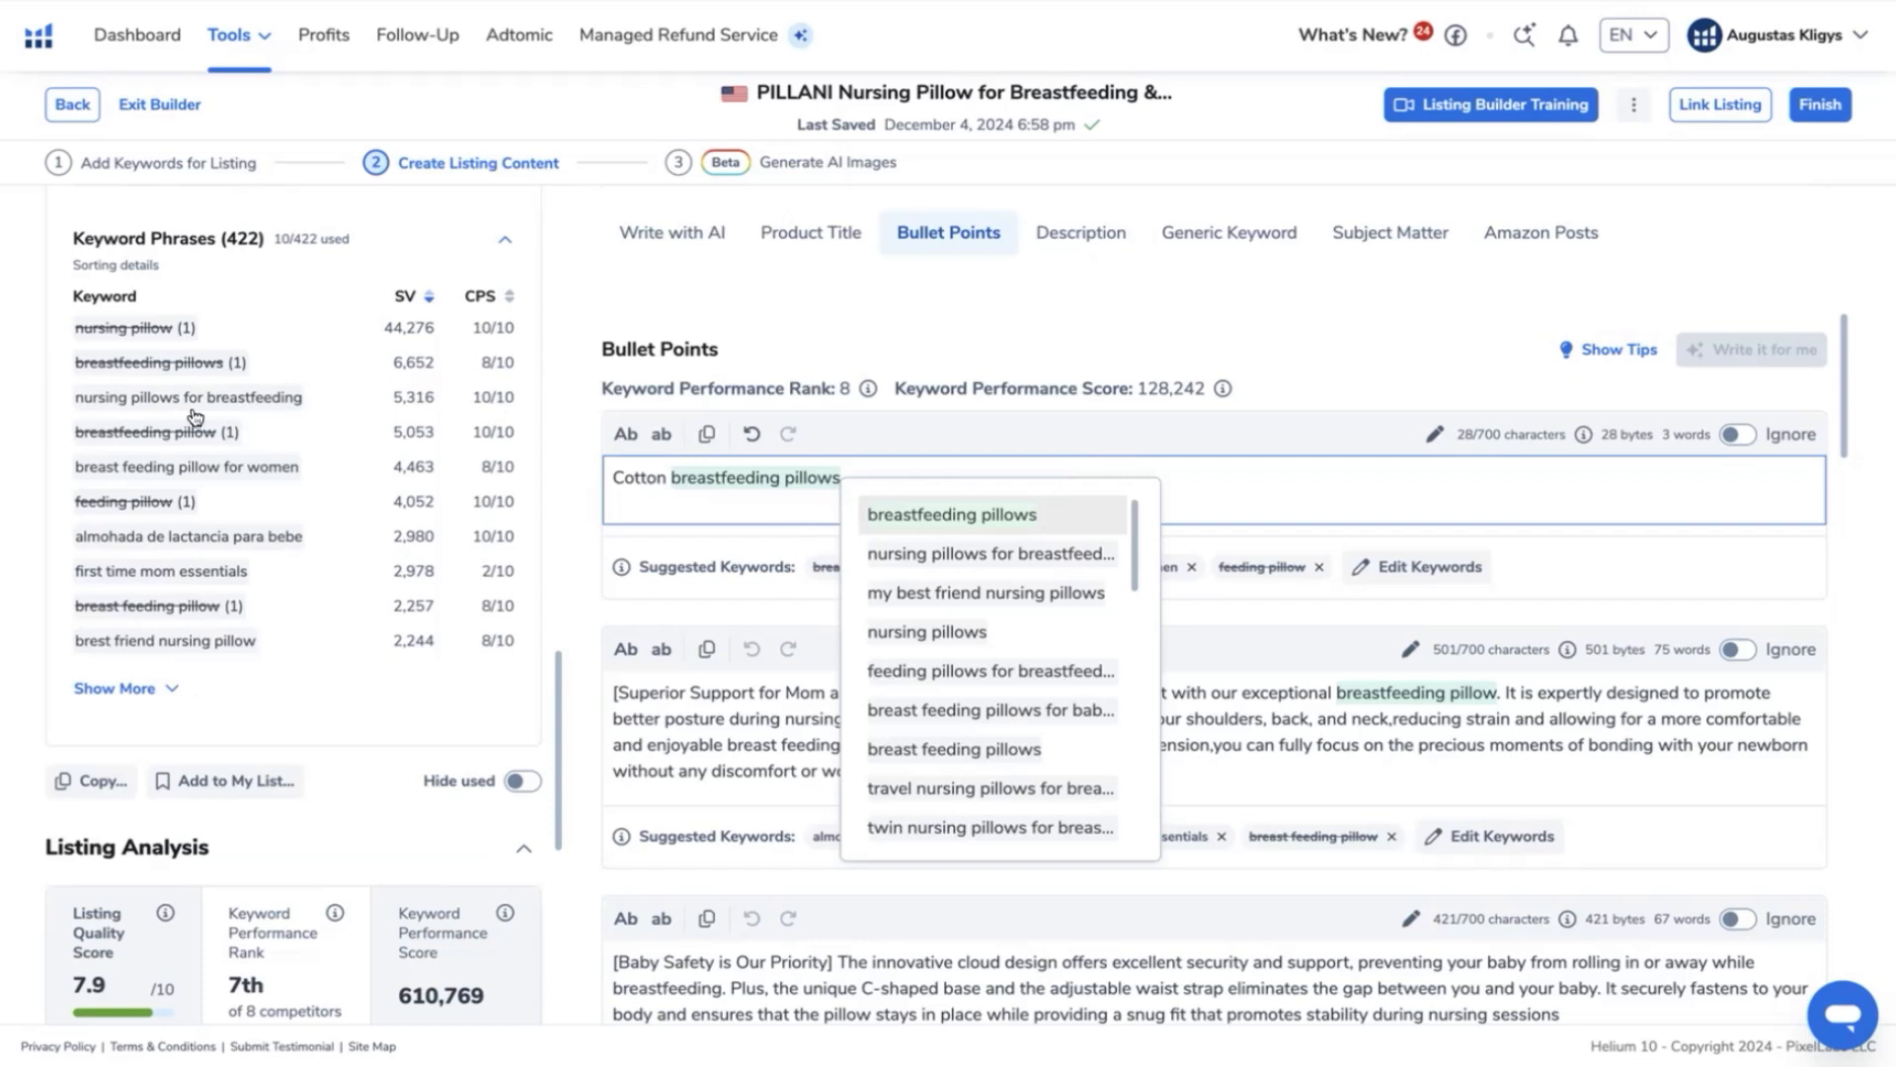
mouse_move(190, 405)
mouse_move(406, 293)
mouse_move(161, 571)
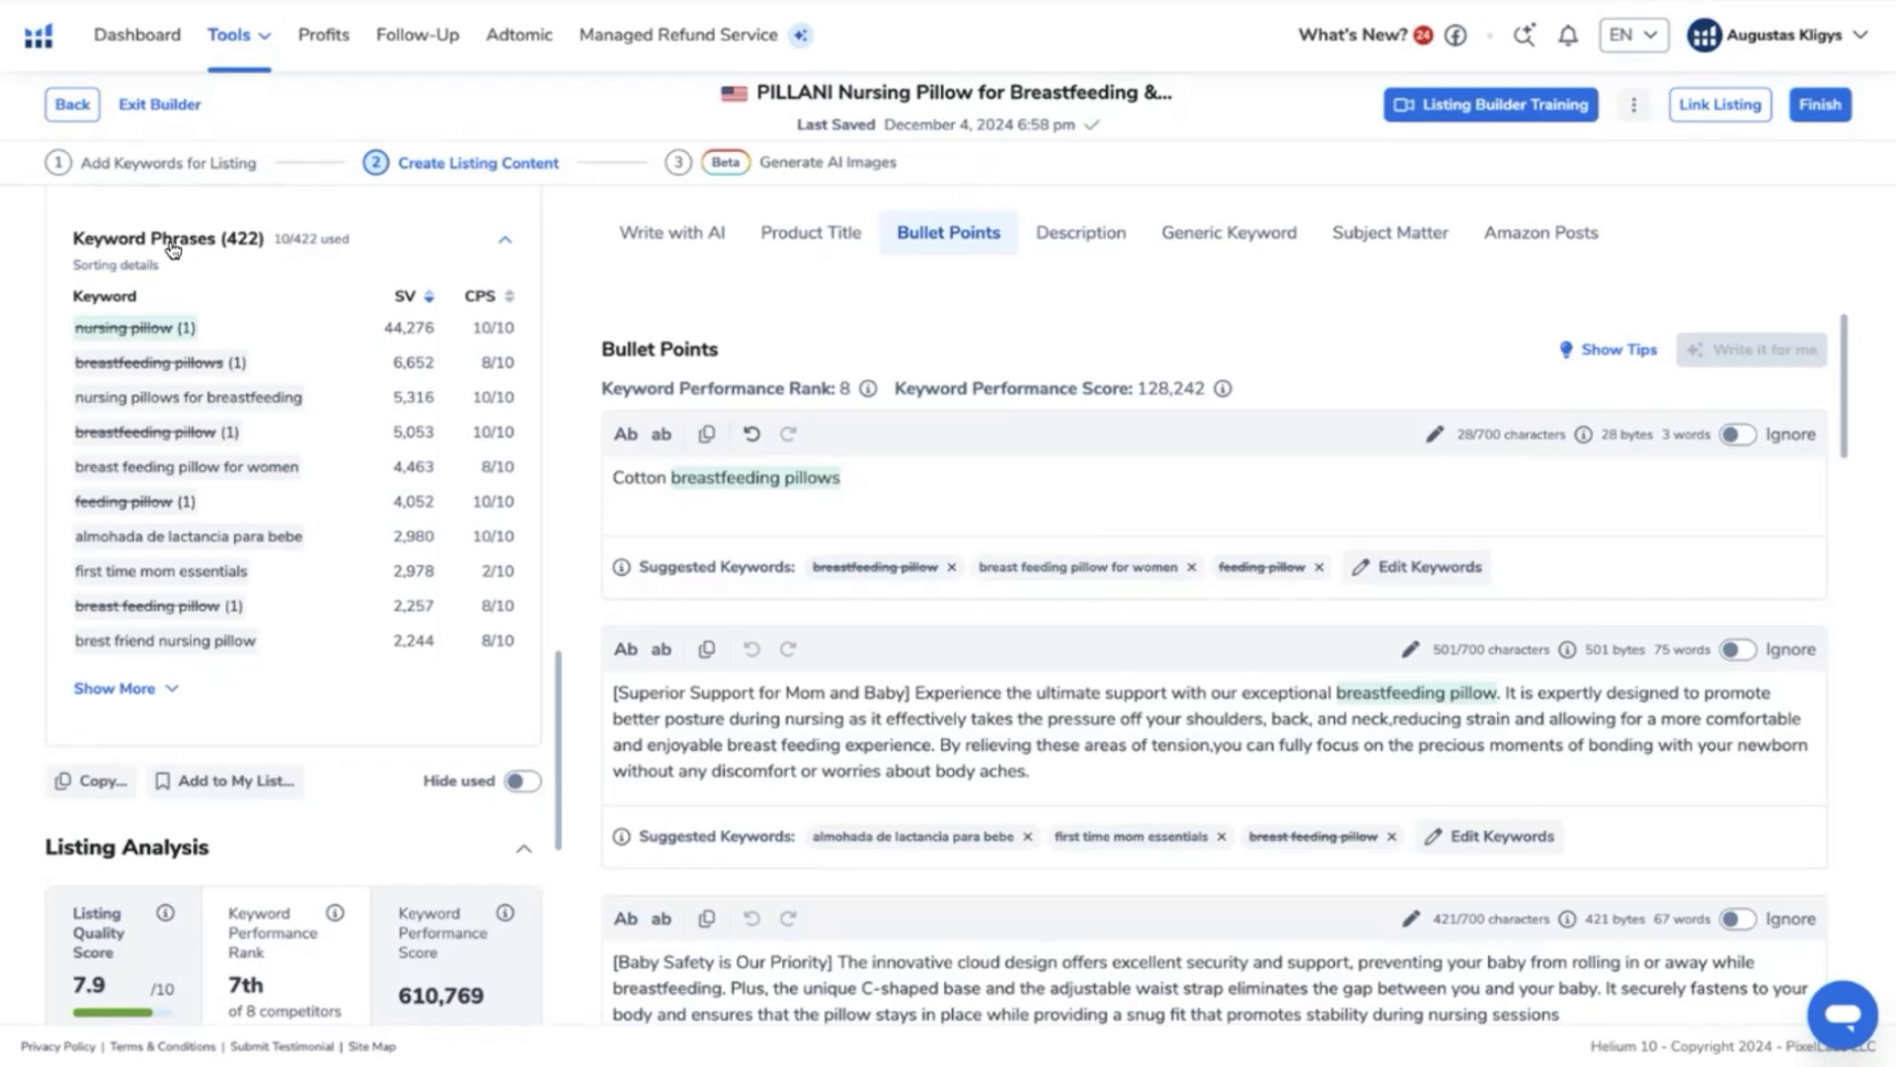
- Copy the product description text from the PILLANI product page on Amazon into the draft's empty description in Listing Builder
scroll(902, 506, down, 14)
scroll(938, 487, down, 2)
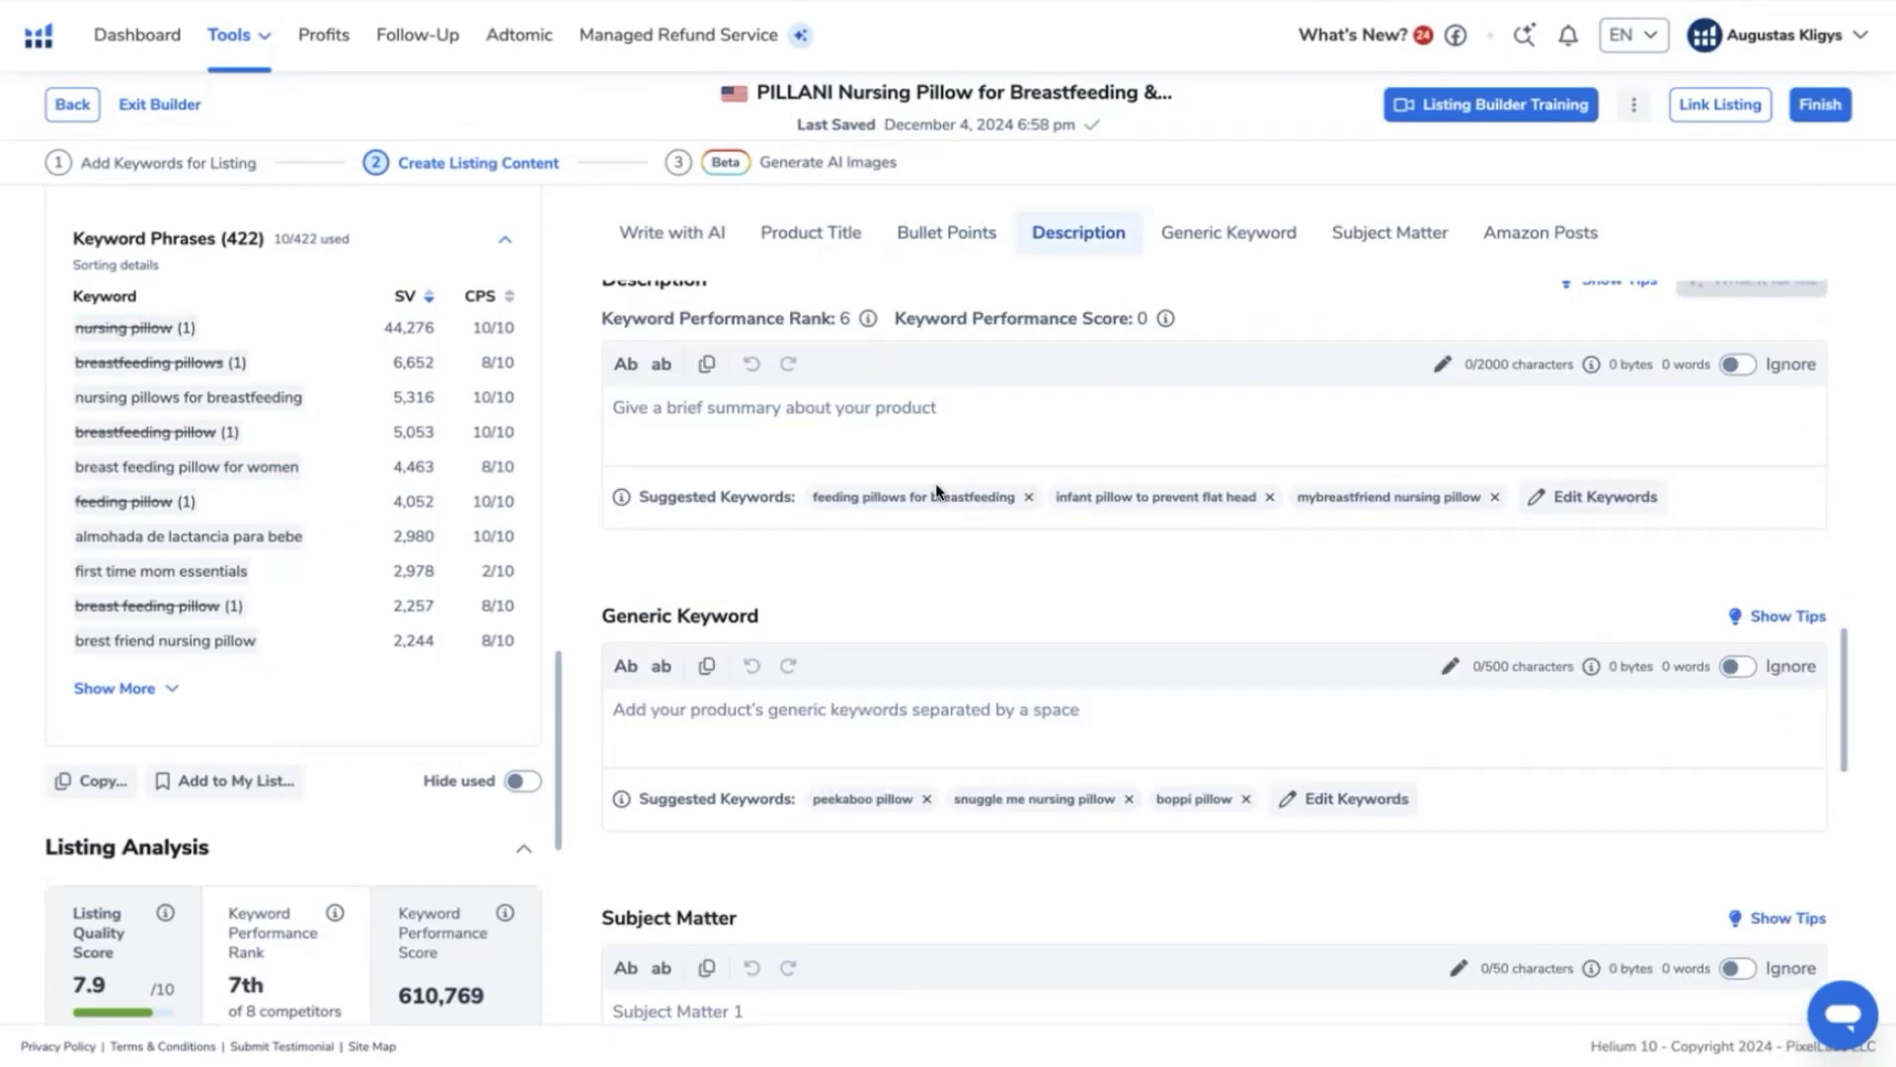
scroll(1017, 604, up, 6)
scroll(869, 670, down, 5)
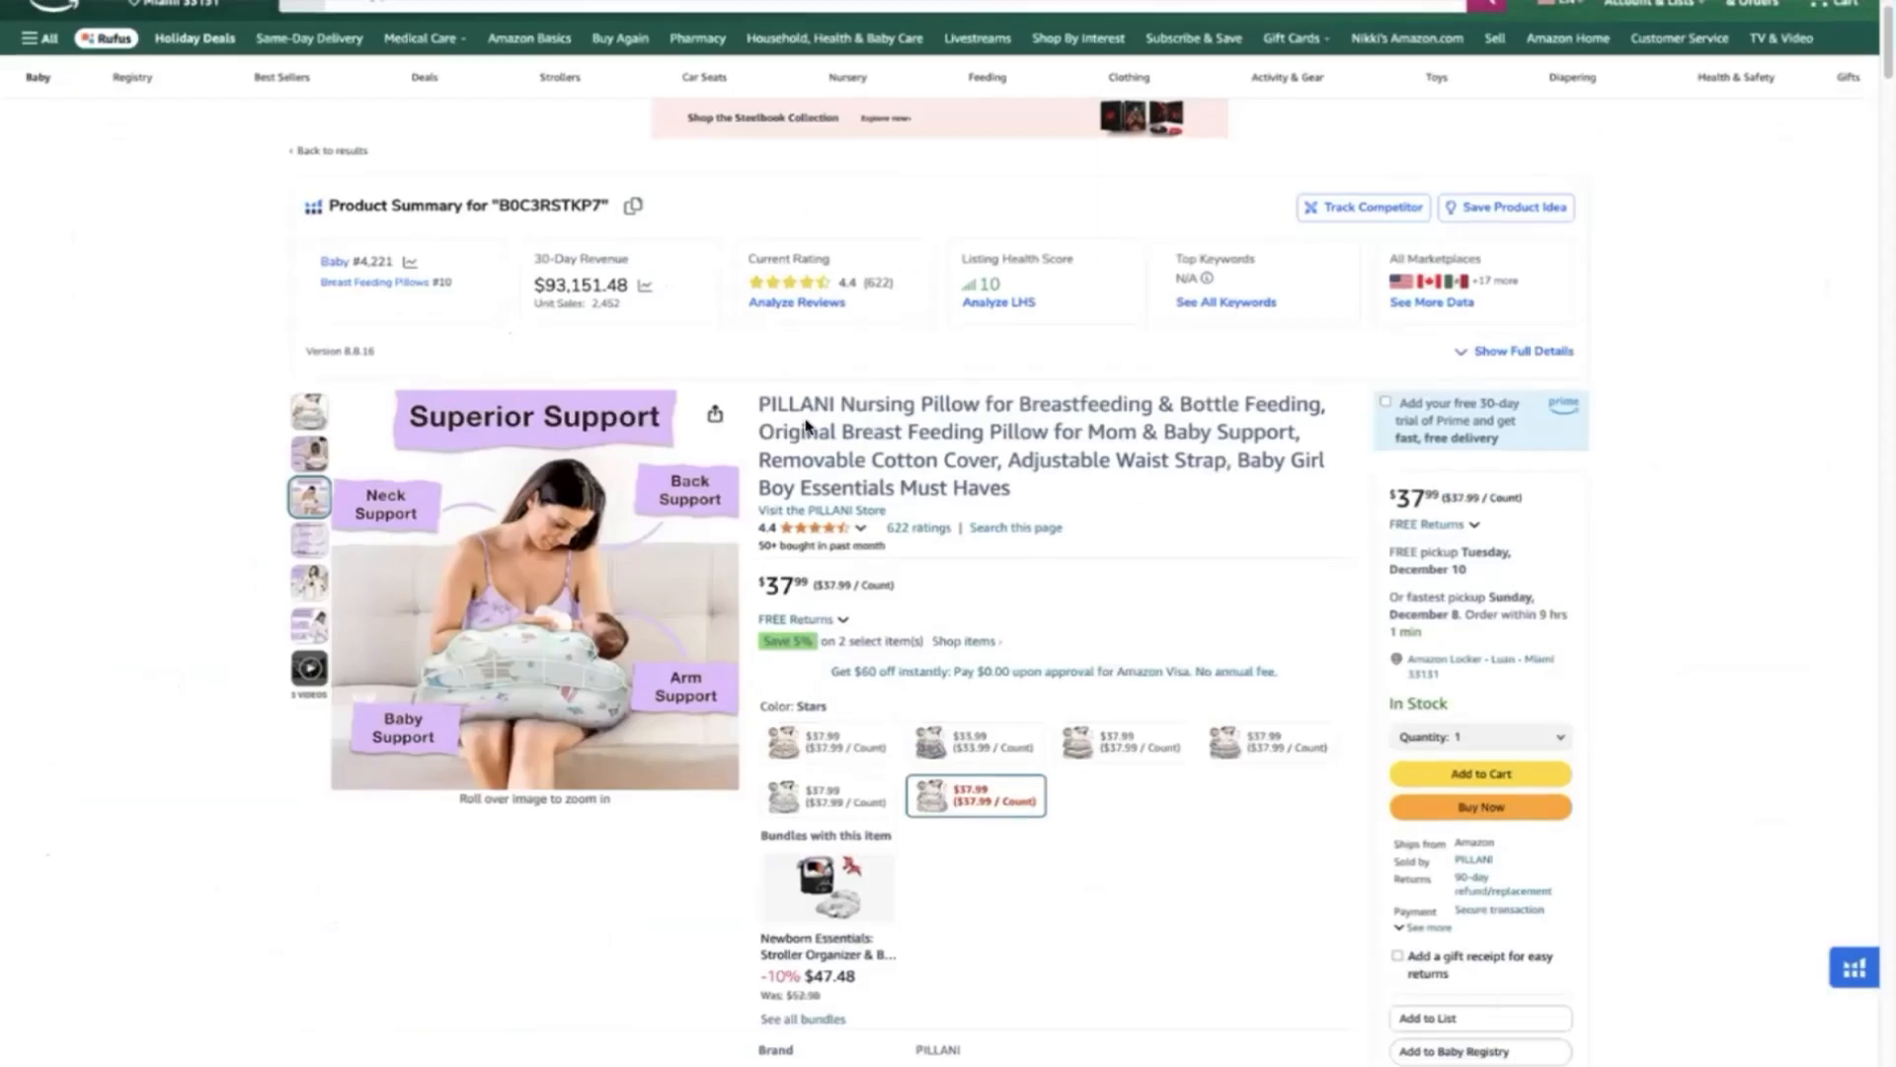
scroll(800, 420, down, 4)
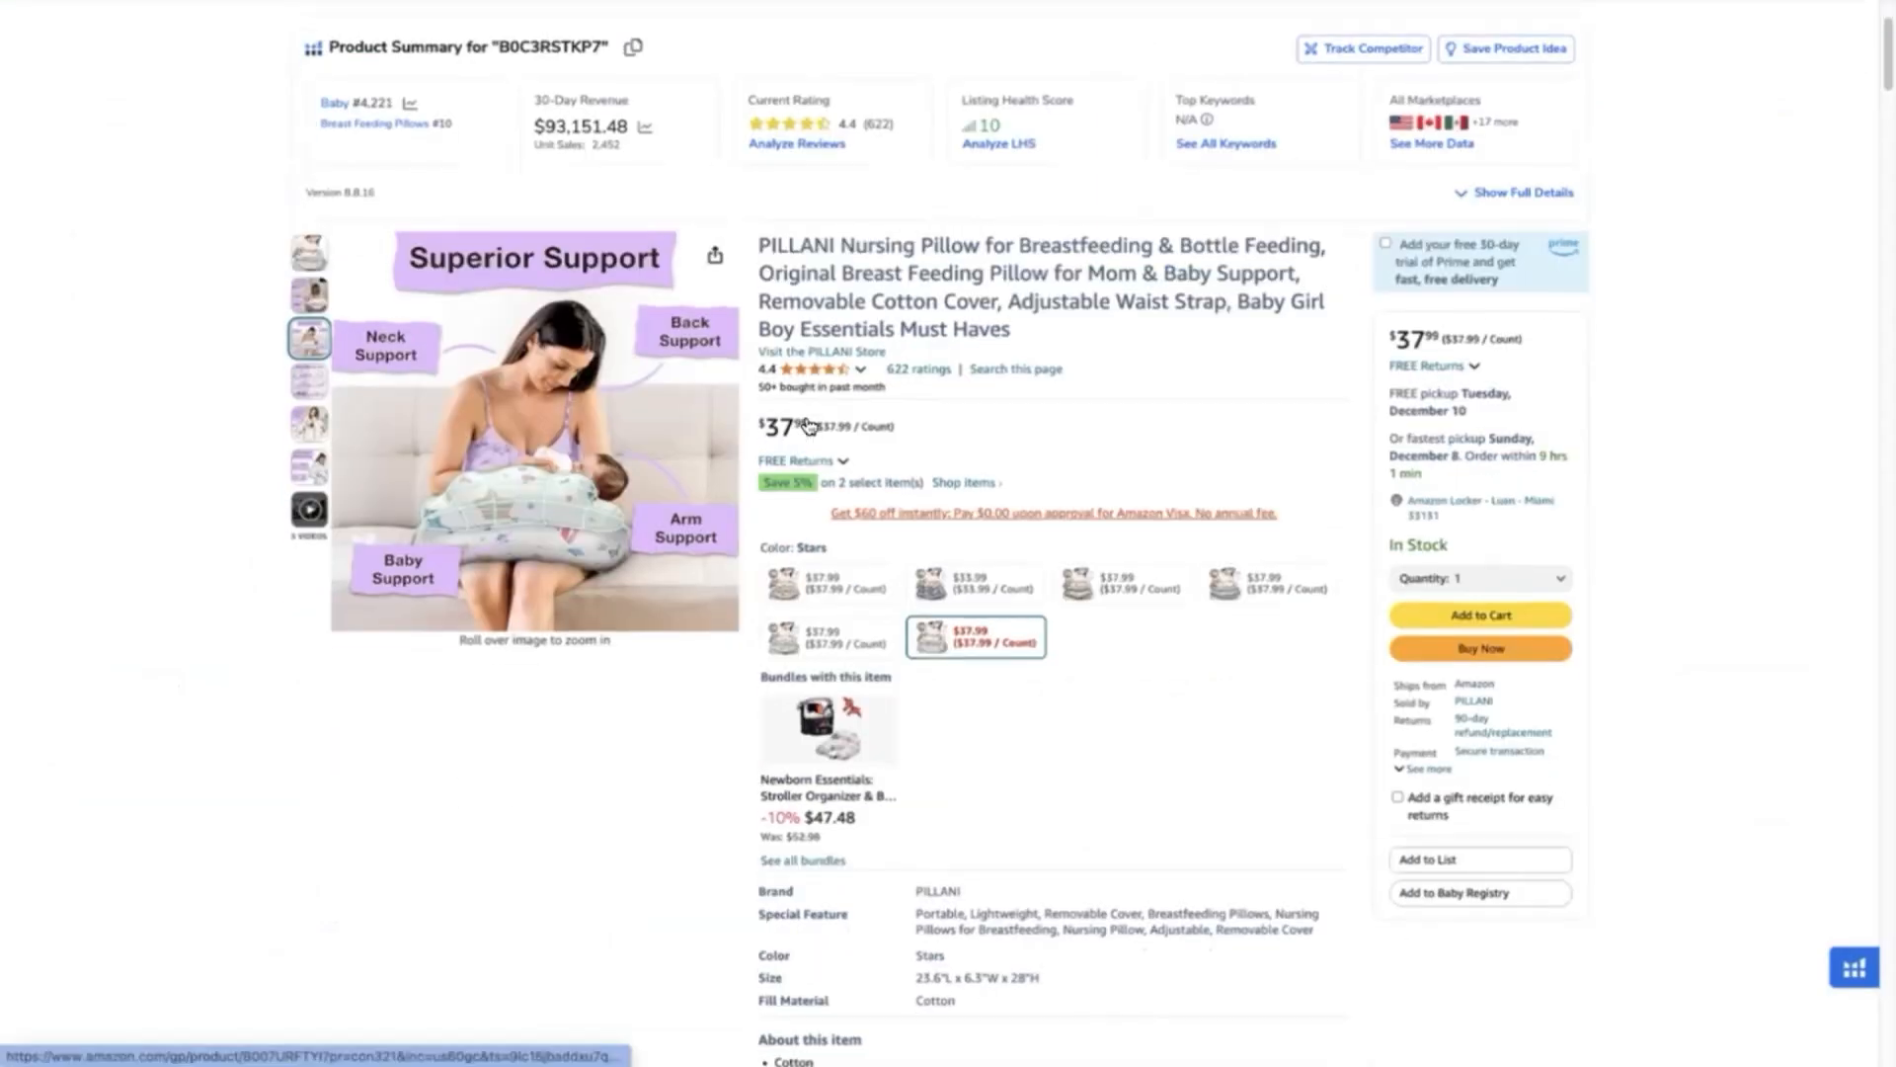
scroll(802, 419, down, 15)
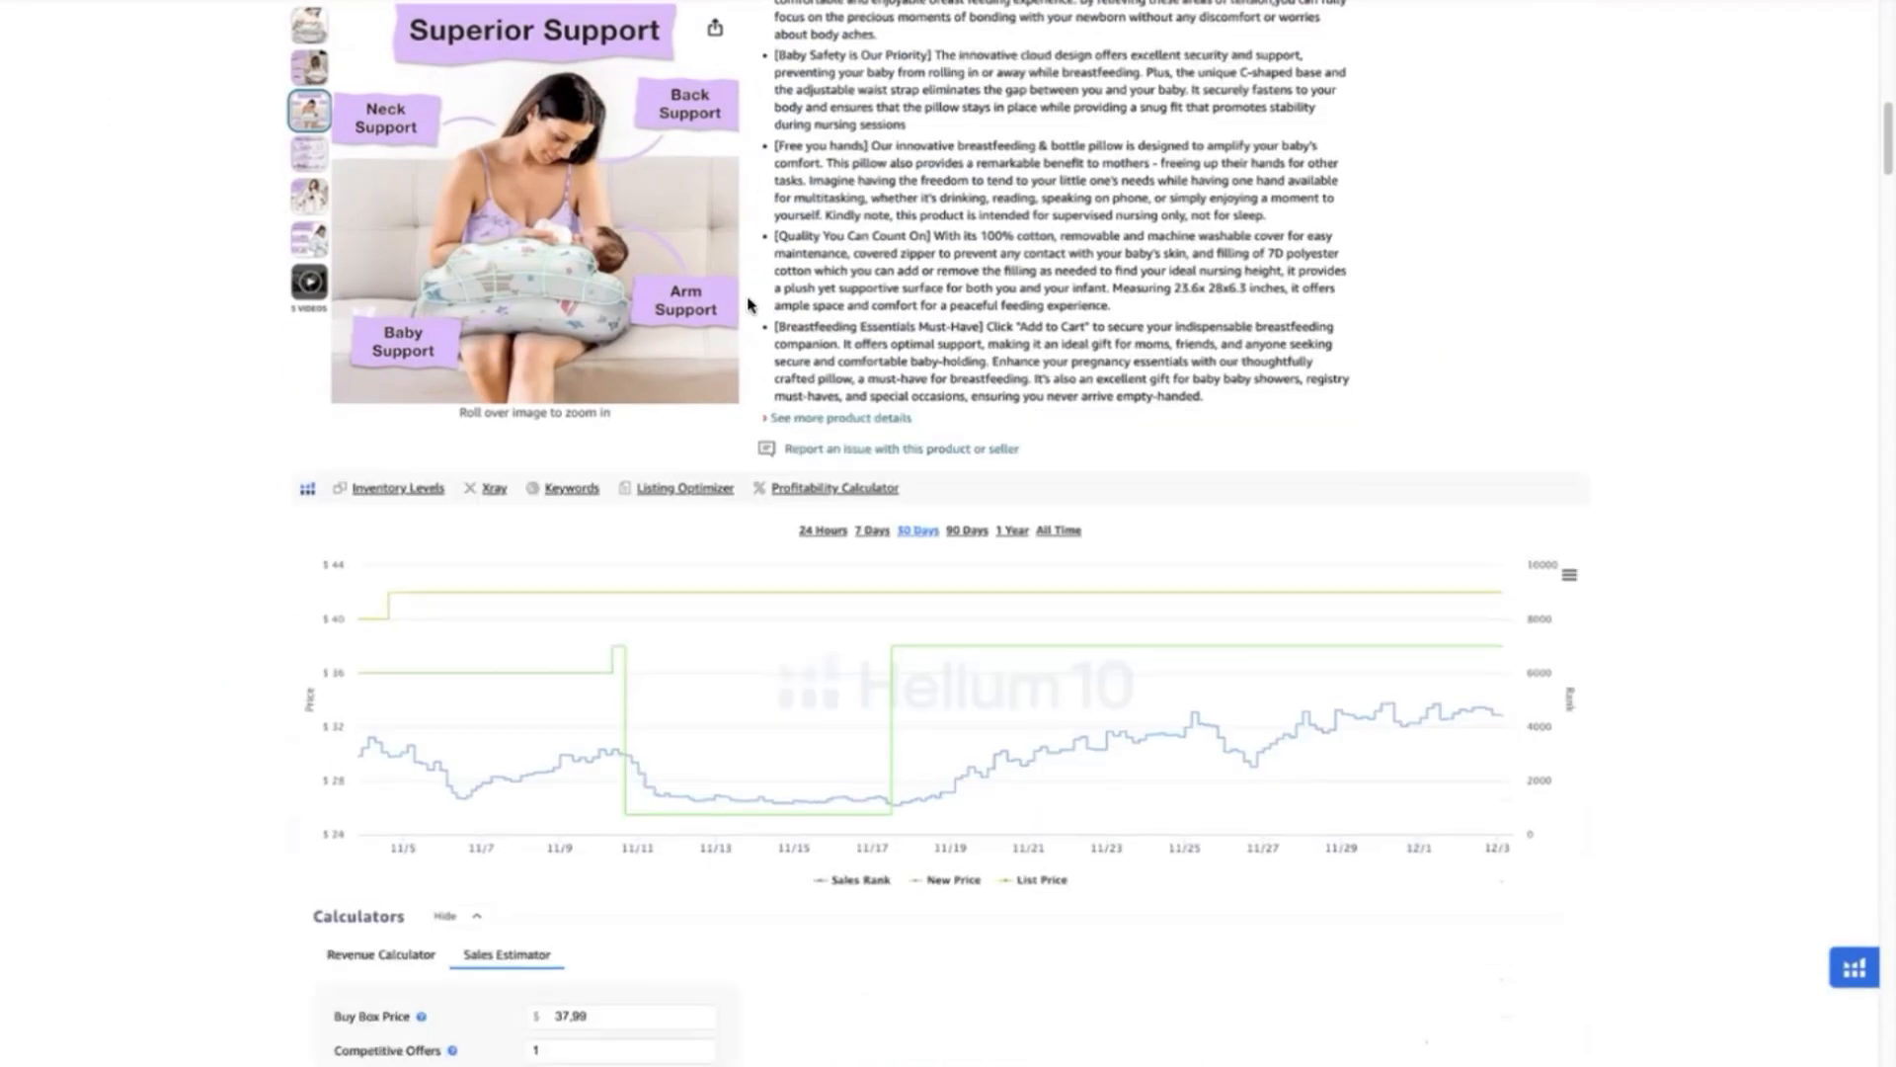
scroll(746, 301, down, 14)
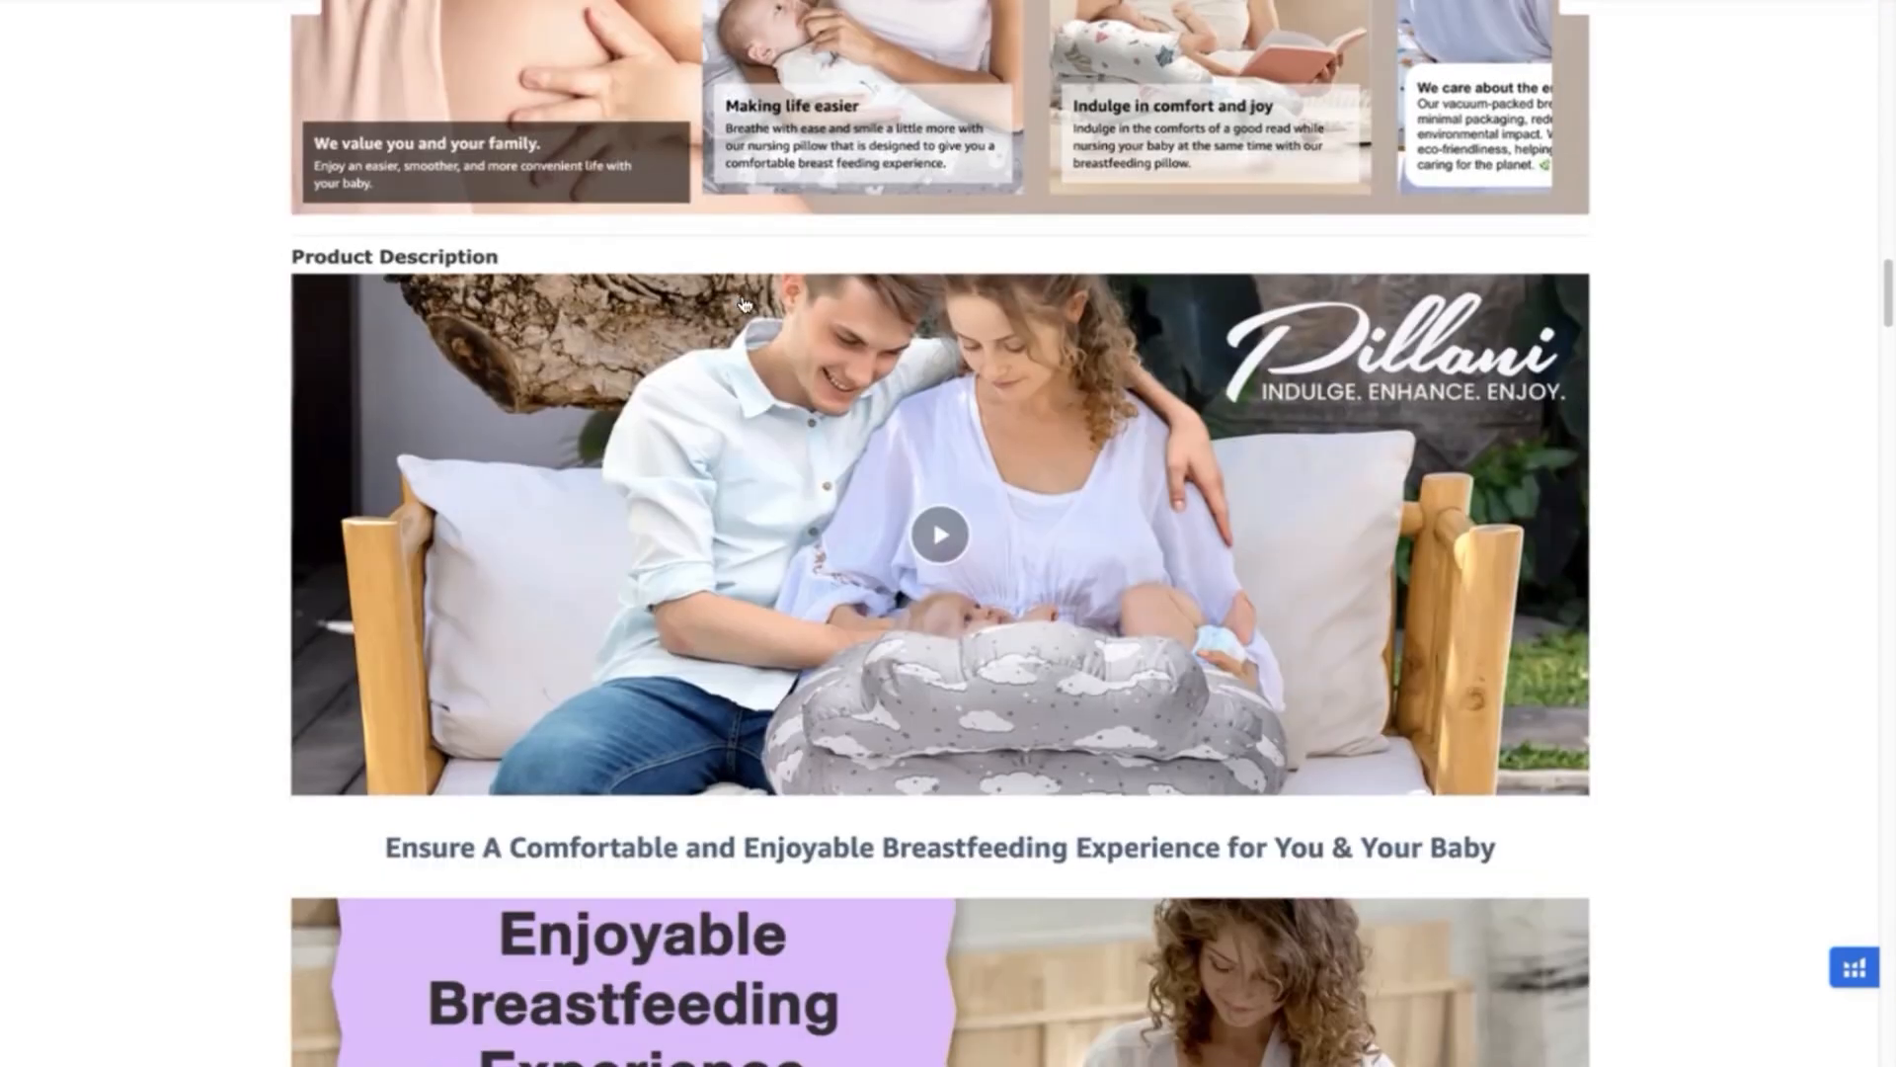
scroll(745, 299, up, 9)
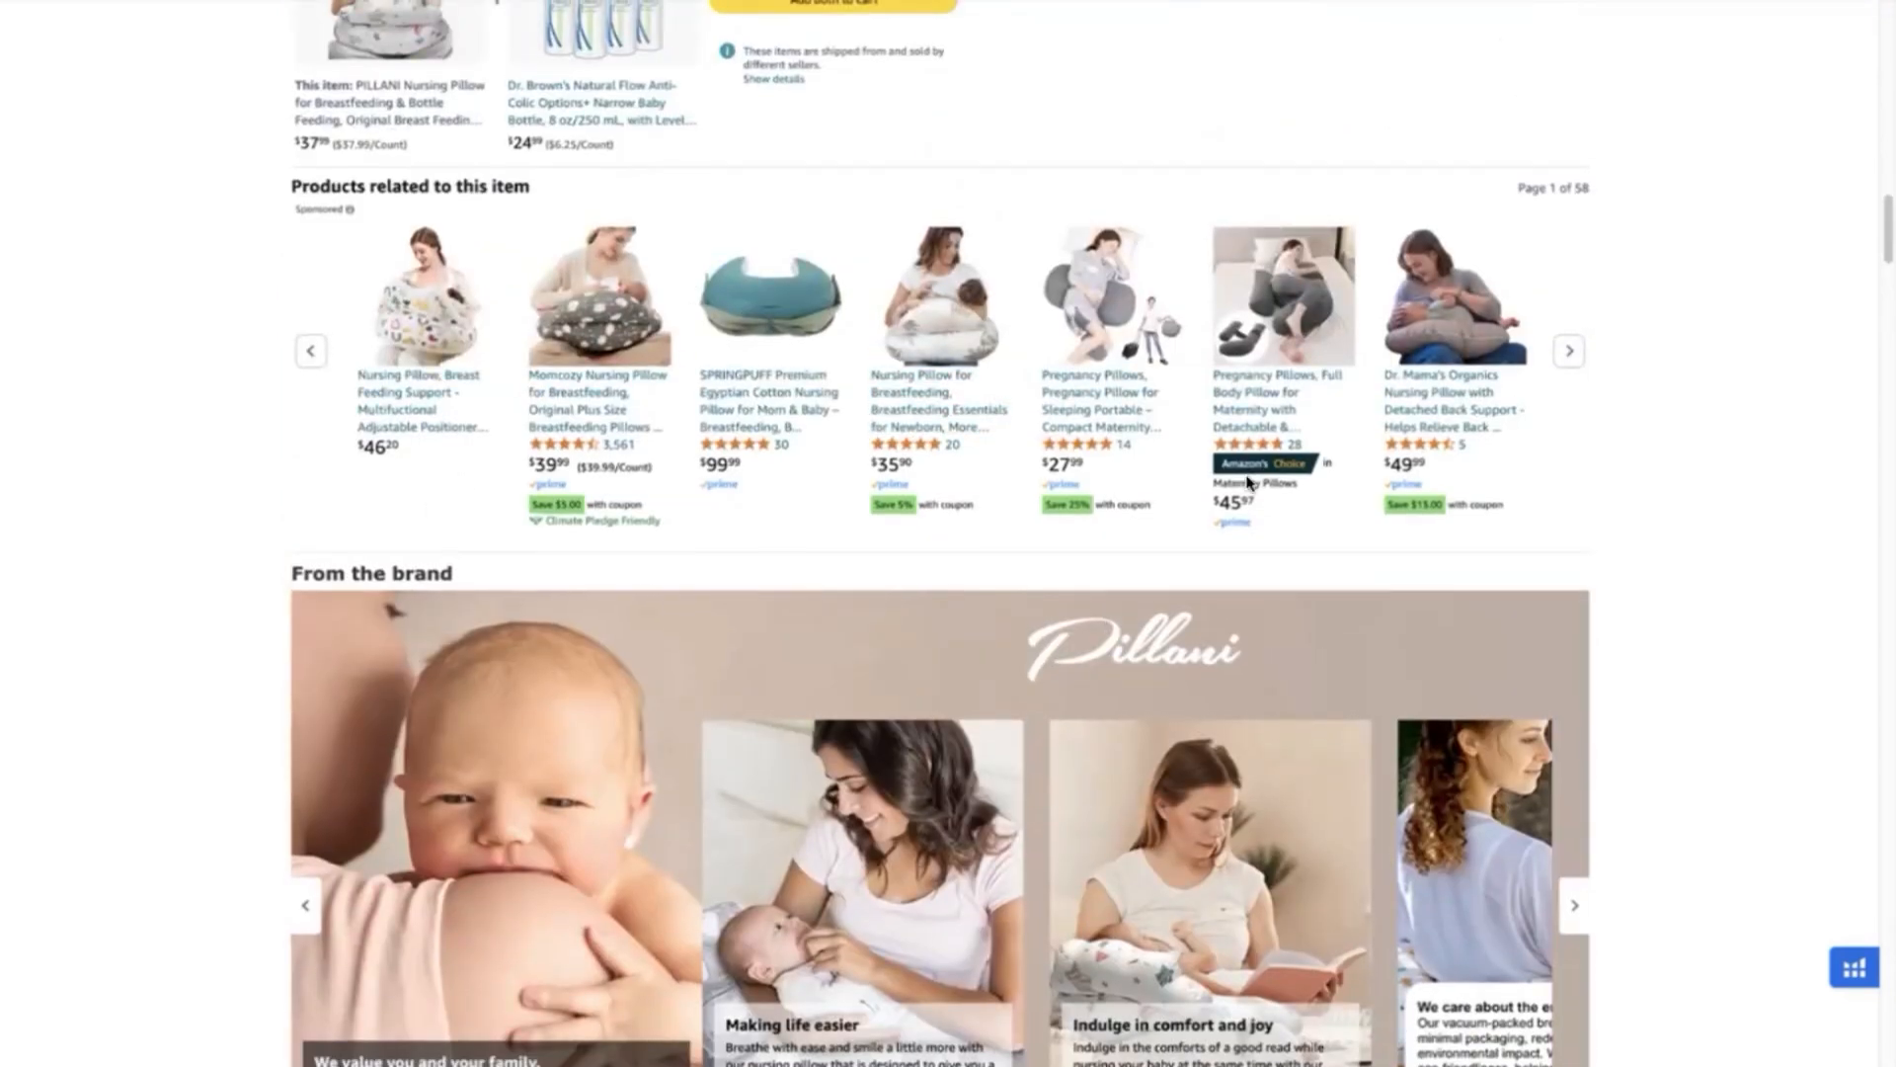
scroll(1215, 474, down, 9)
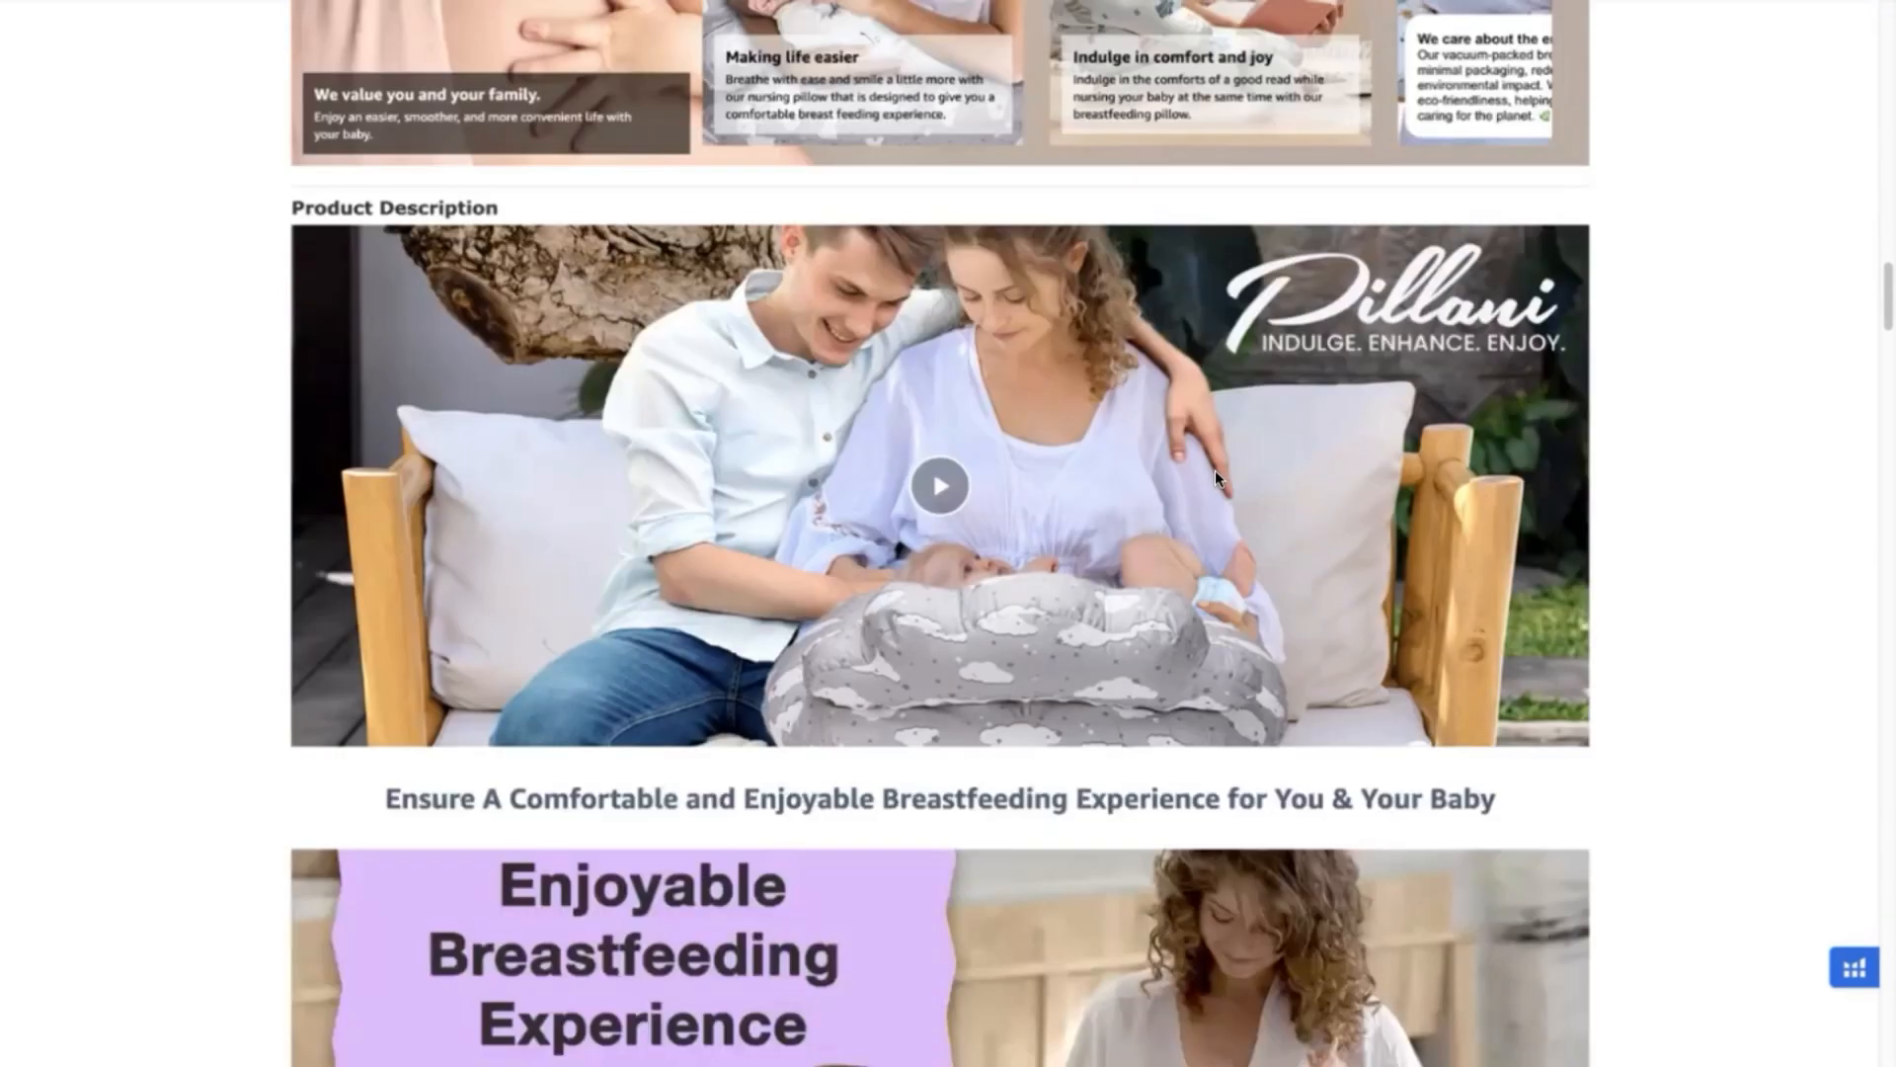
scroll(1215, 474, down, 16)
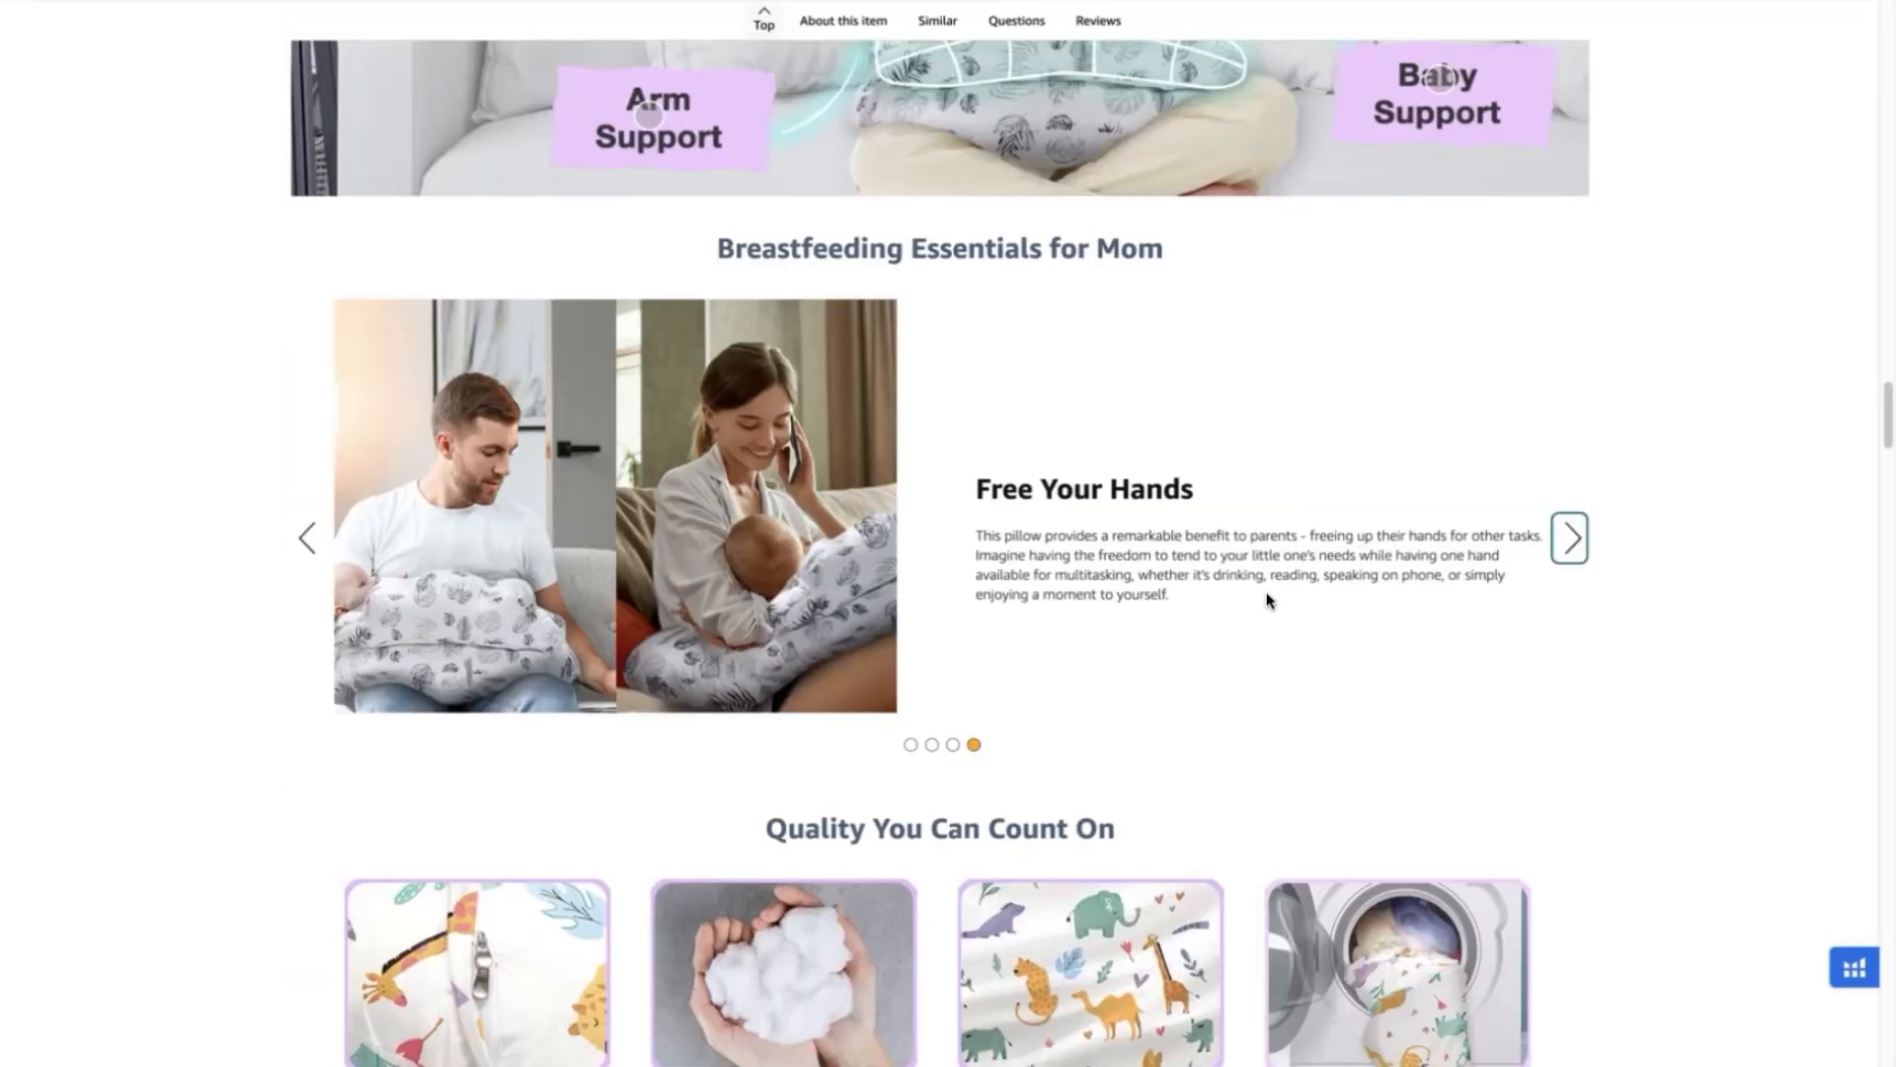
drag(1269, 599, 963, 492)
key(Return)
text(Adjustable Waist Belt  The unique C-shaped base and the adjustable waist strap eliminates the gap between you and your baby. It securely fastens to your body and ensures that the pillow stays in place while providing a snug fit that promotes stability during nursing sessions. Fit for all body shapes.)
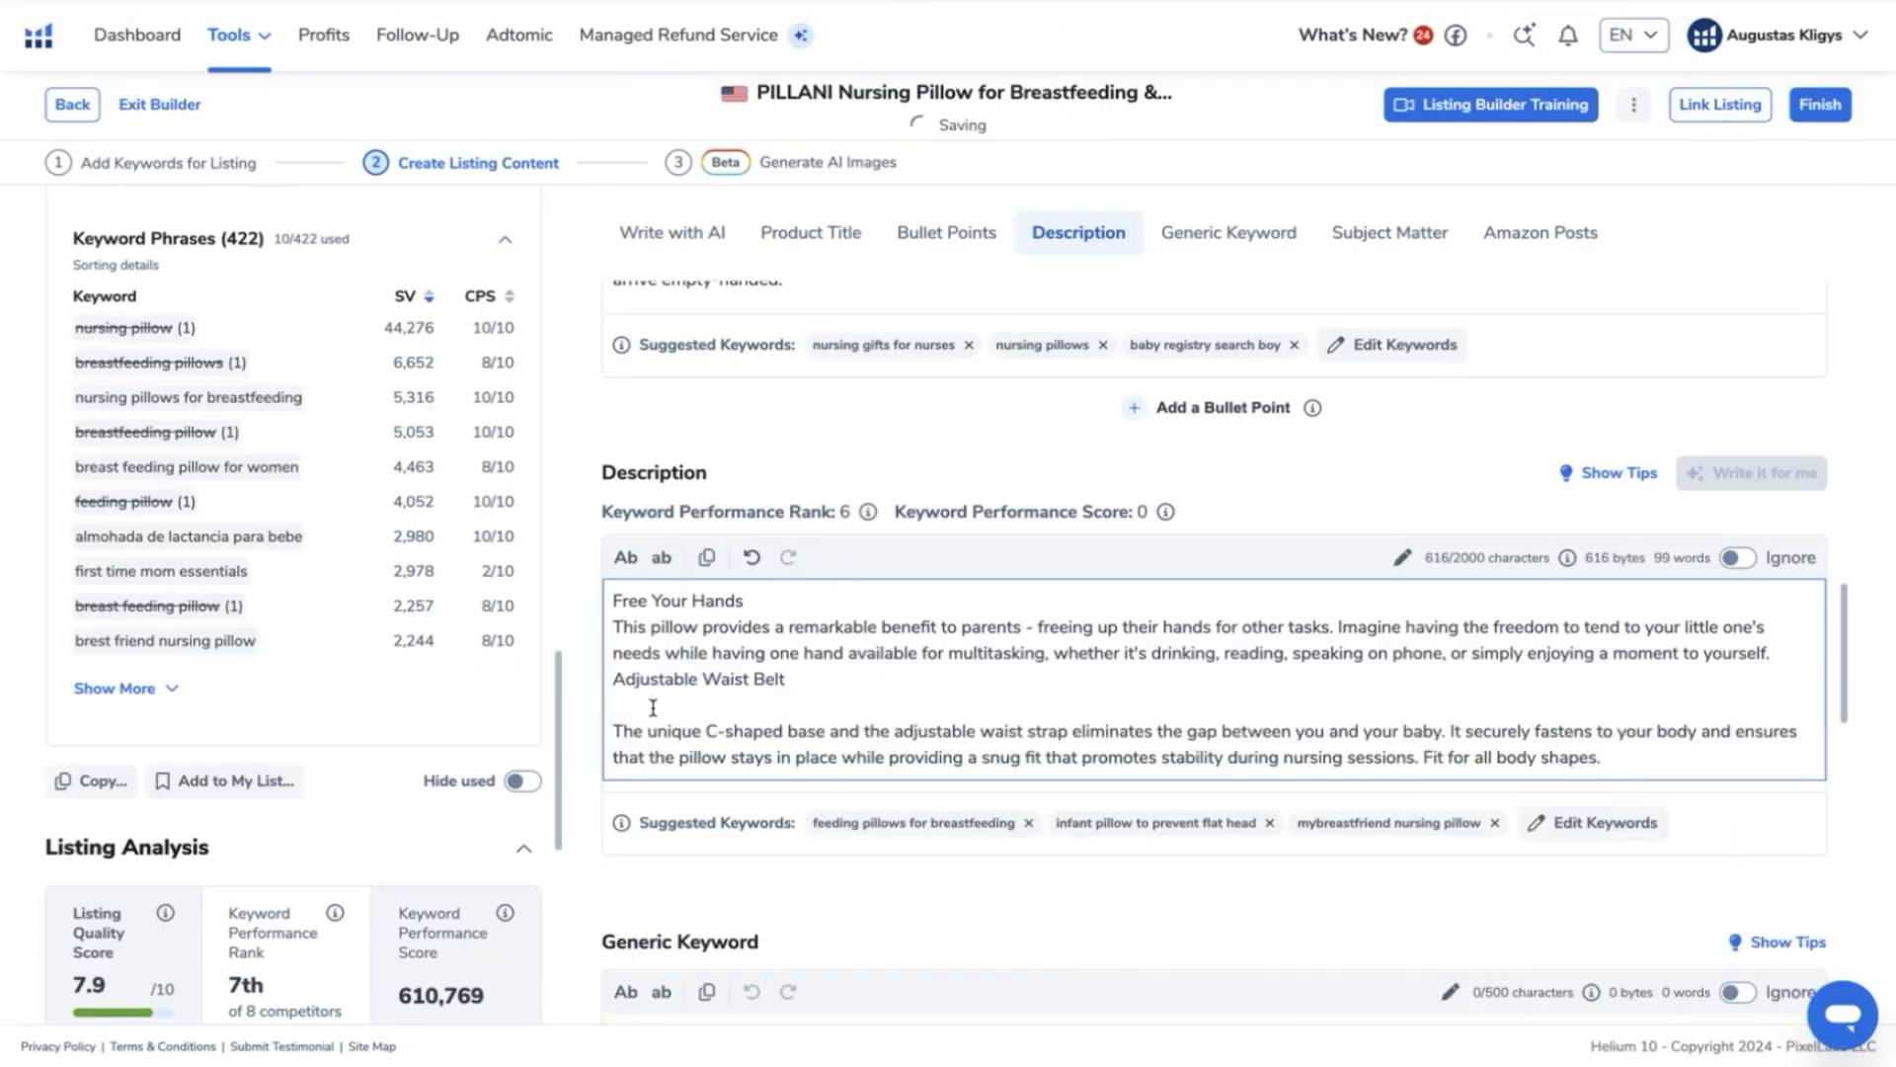
click(651, 707)
key(BackSpace)
- Insert "For first time mom first time mom essentials" before "Free Your Hands" at the start of the description
click(614, 600)
text(For first time mom first time mom essentials)
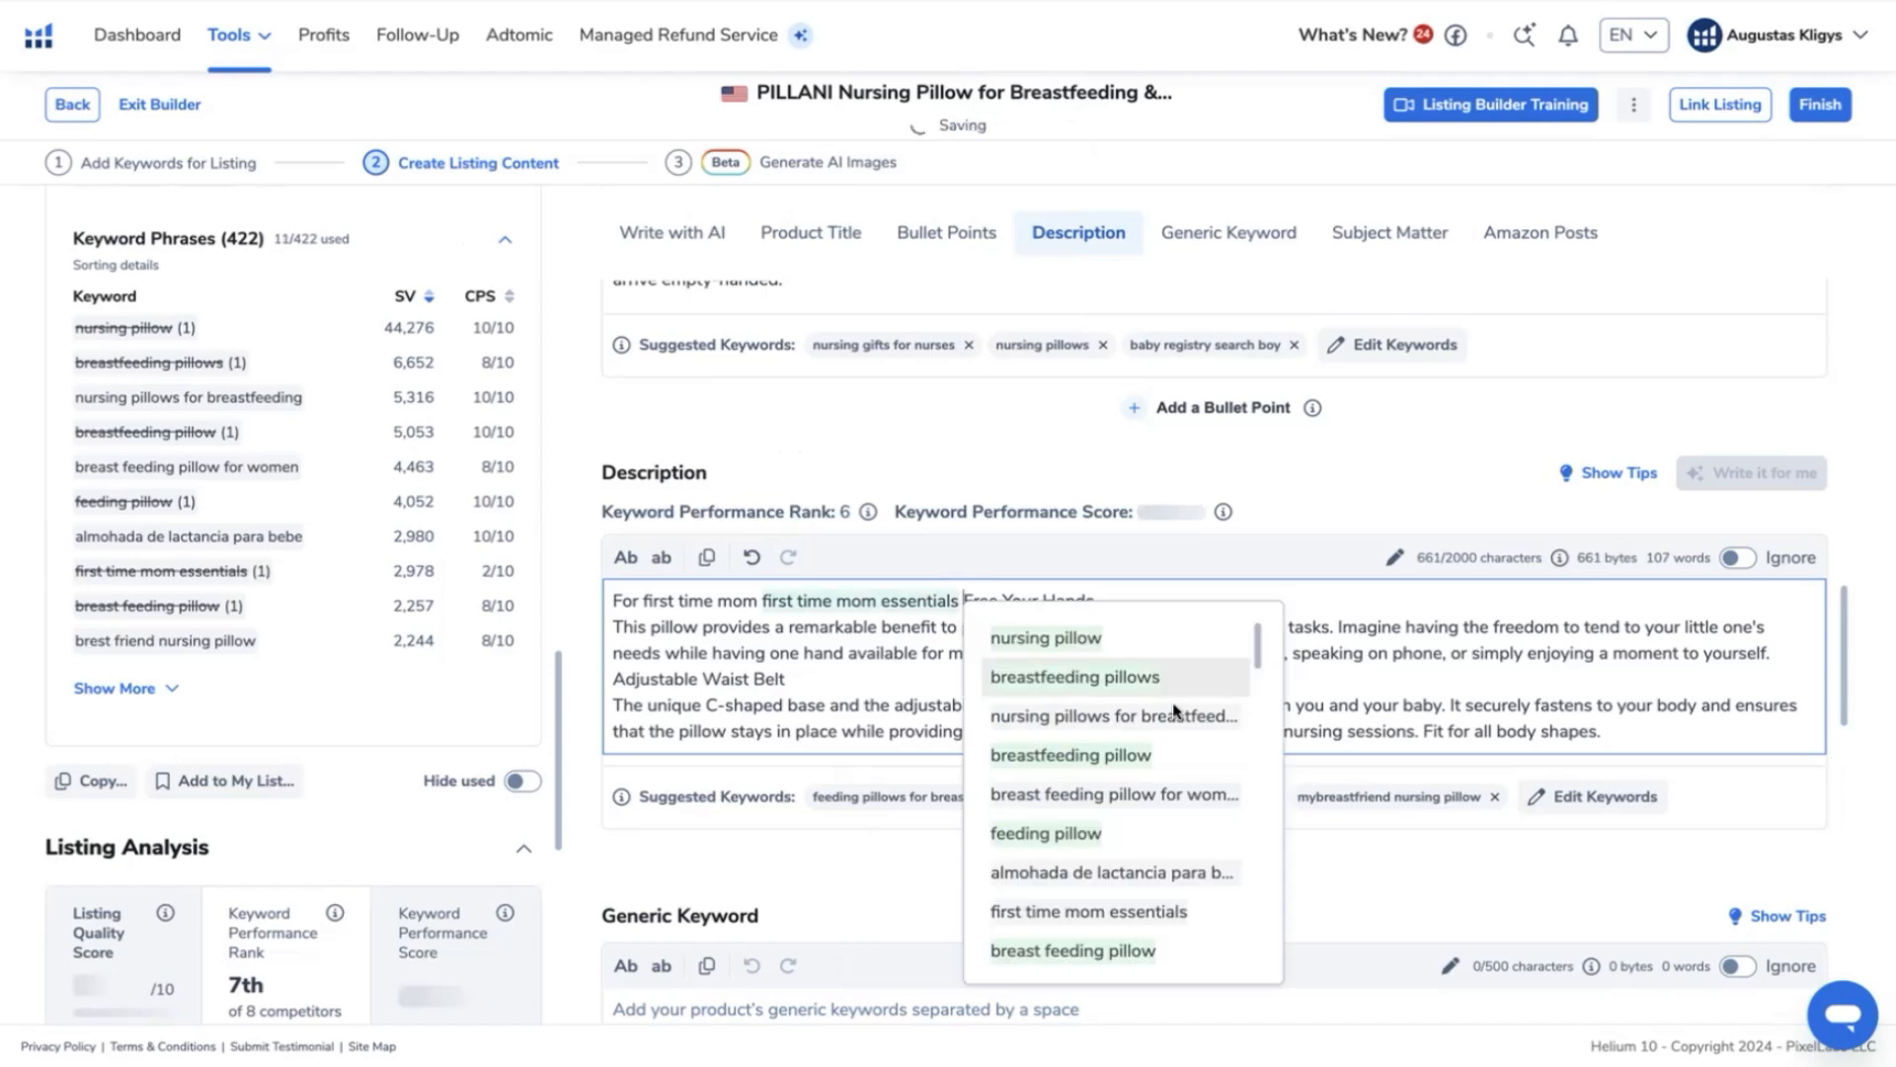
click(732, 707)
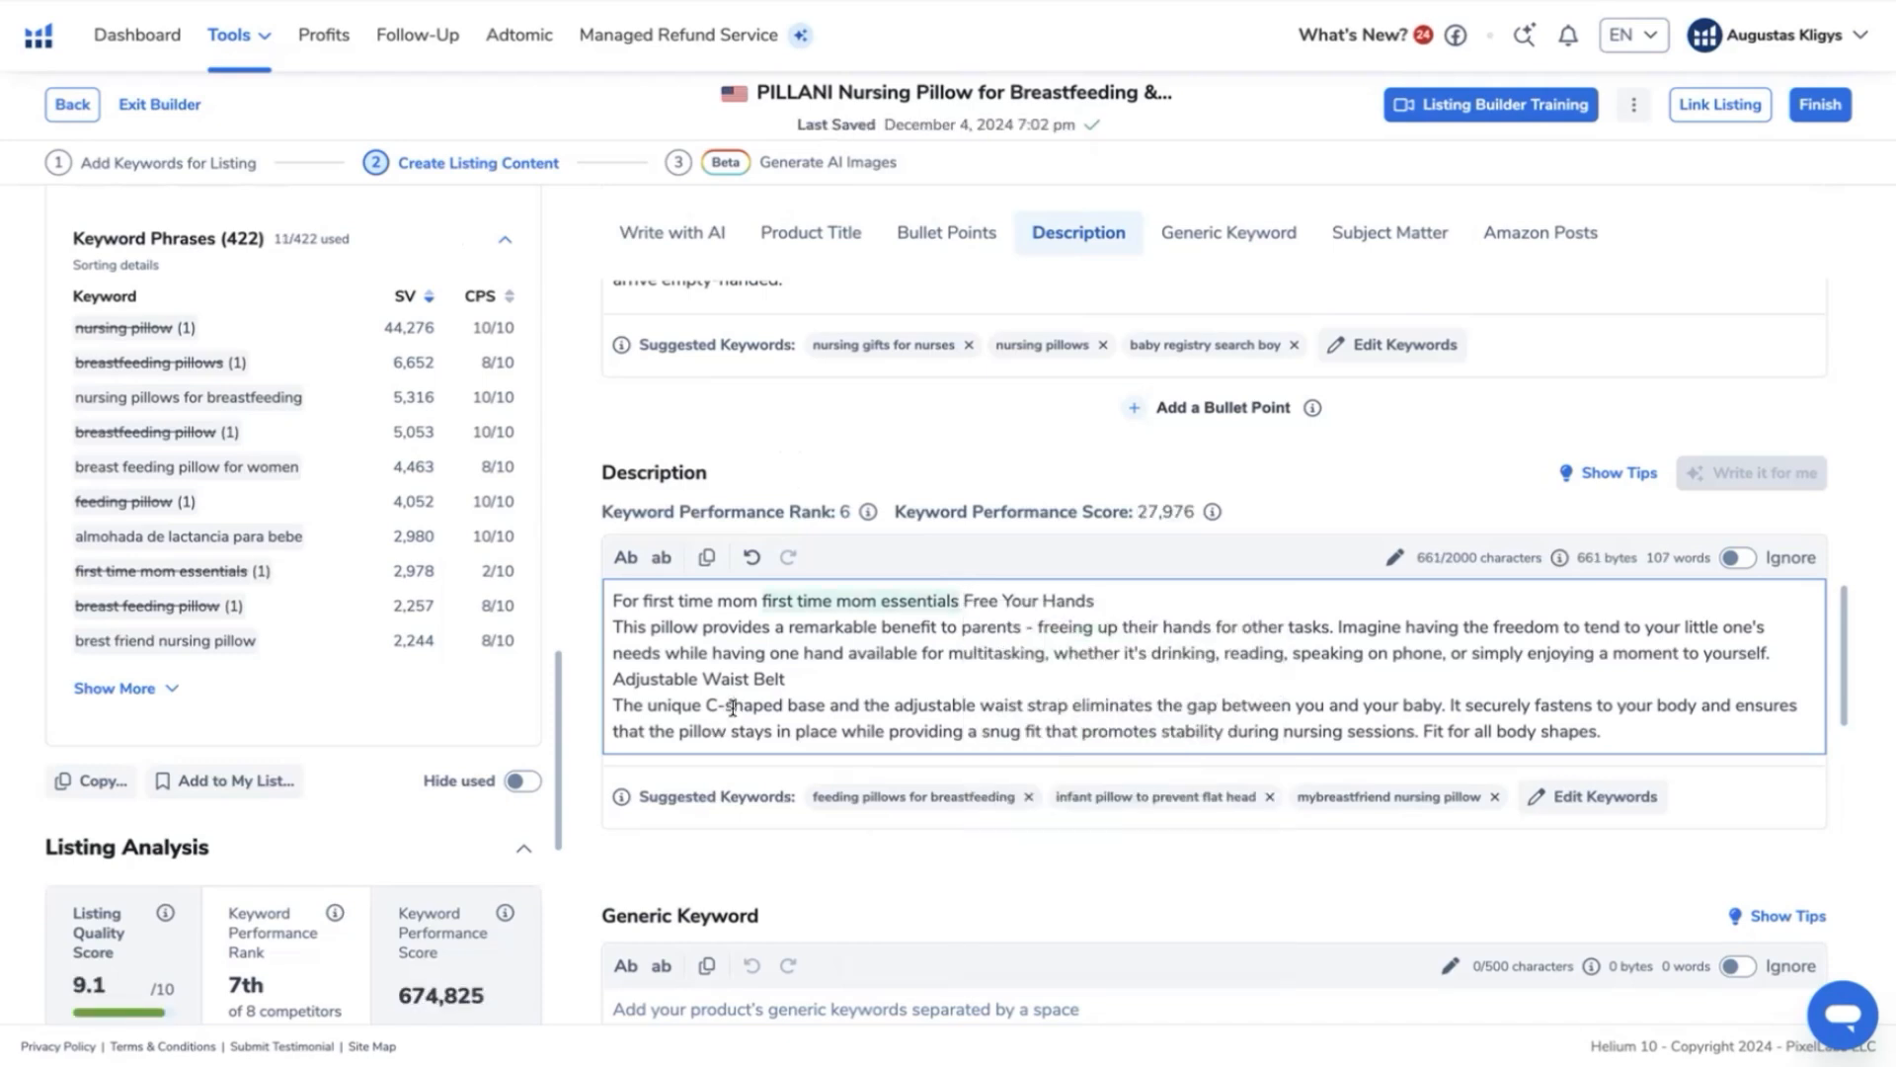
- Examine the draft's quality score and rankings against the competitors, and the search volume and CPS of the keyword phrases
scroll(381, 647, down, 5)
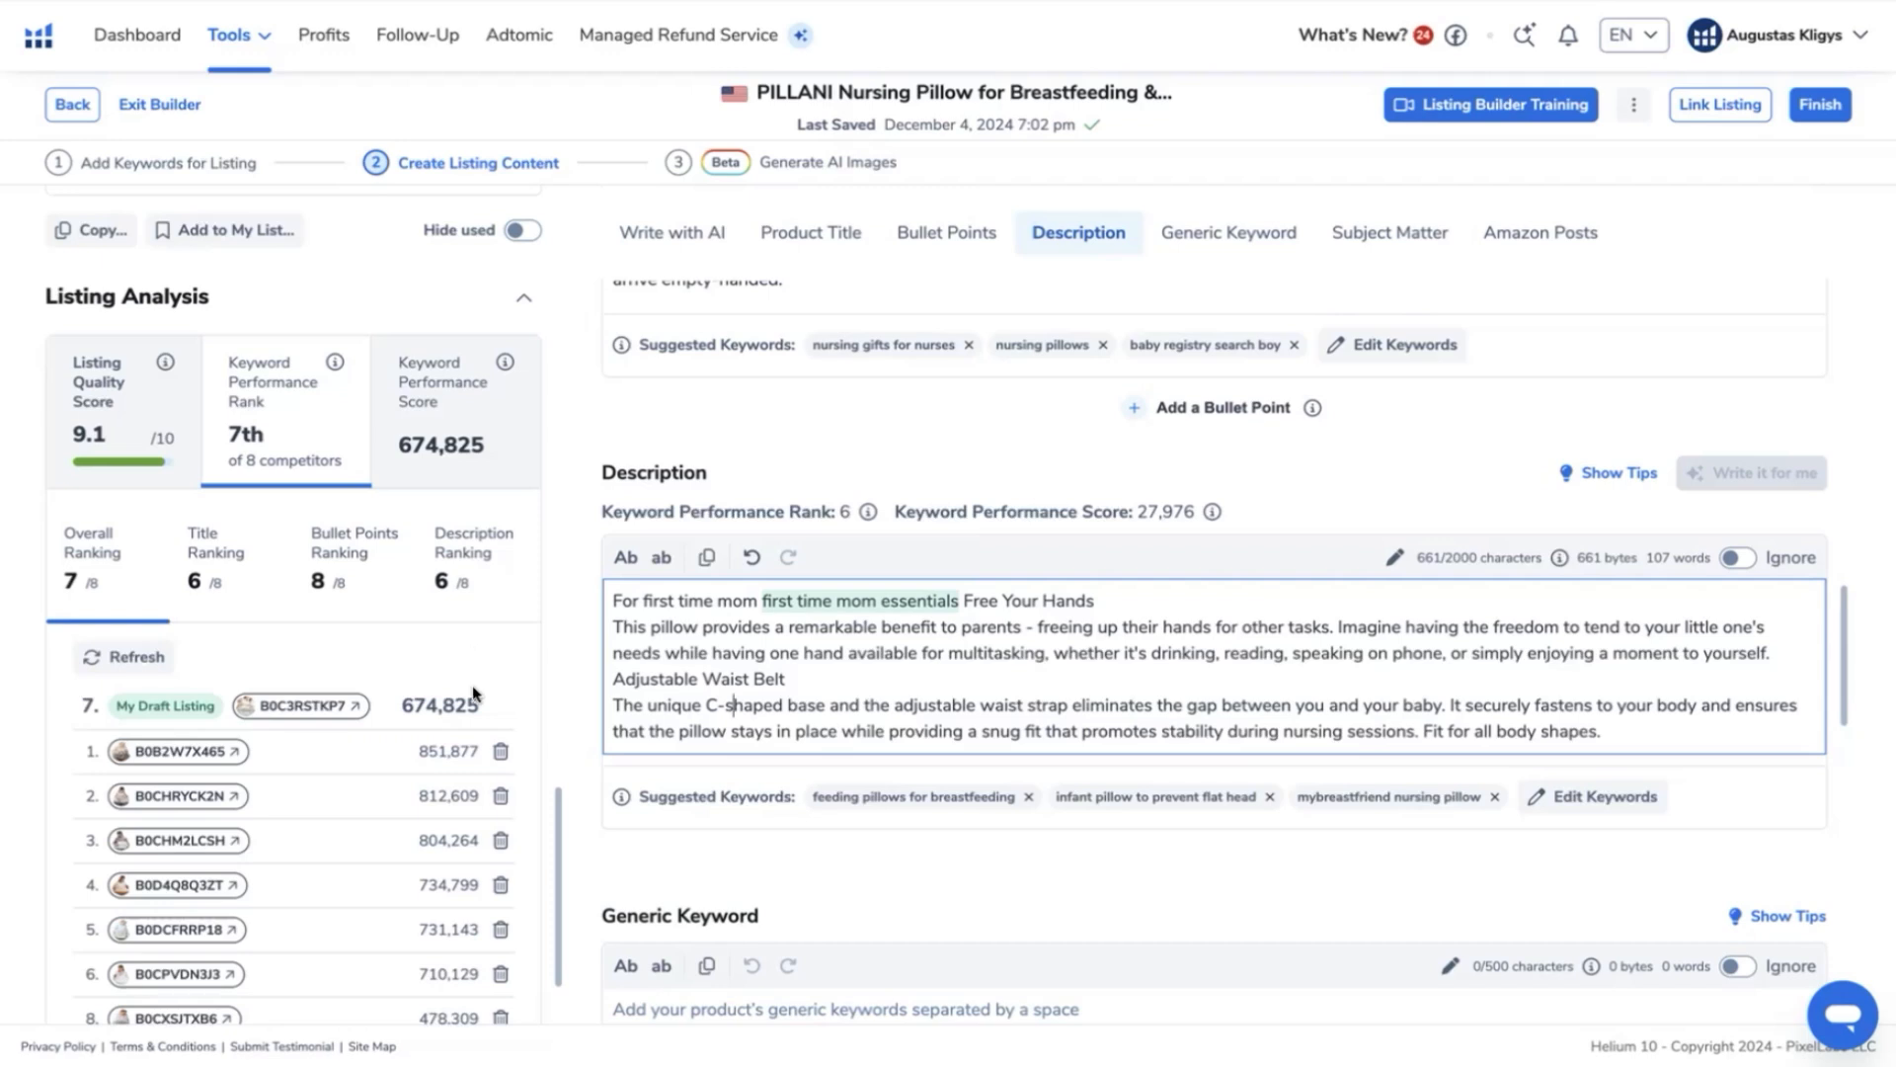
scroll(414, 790, down, 1)
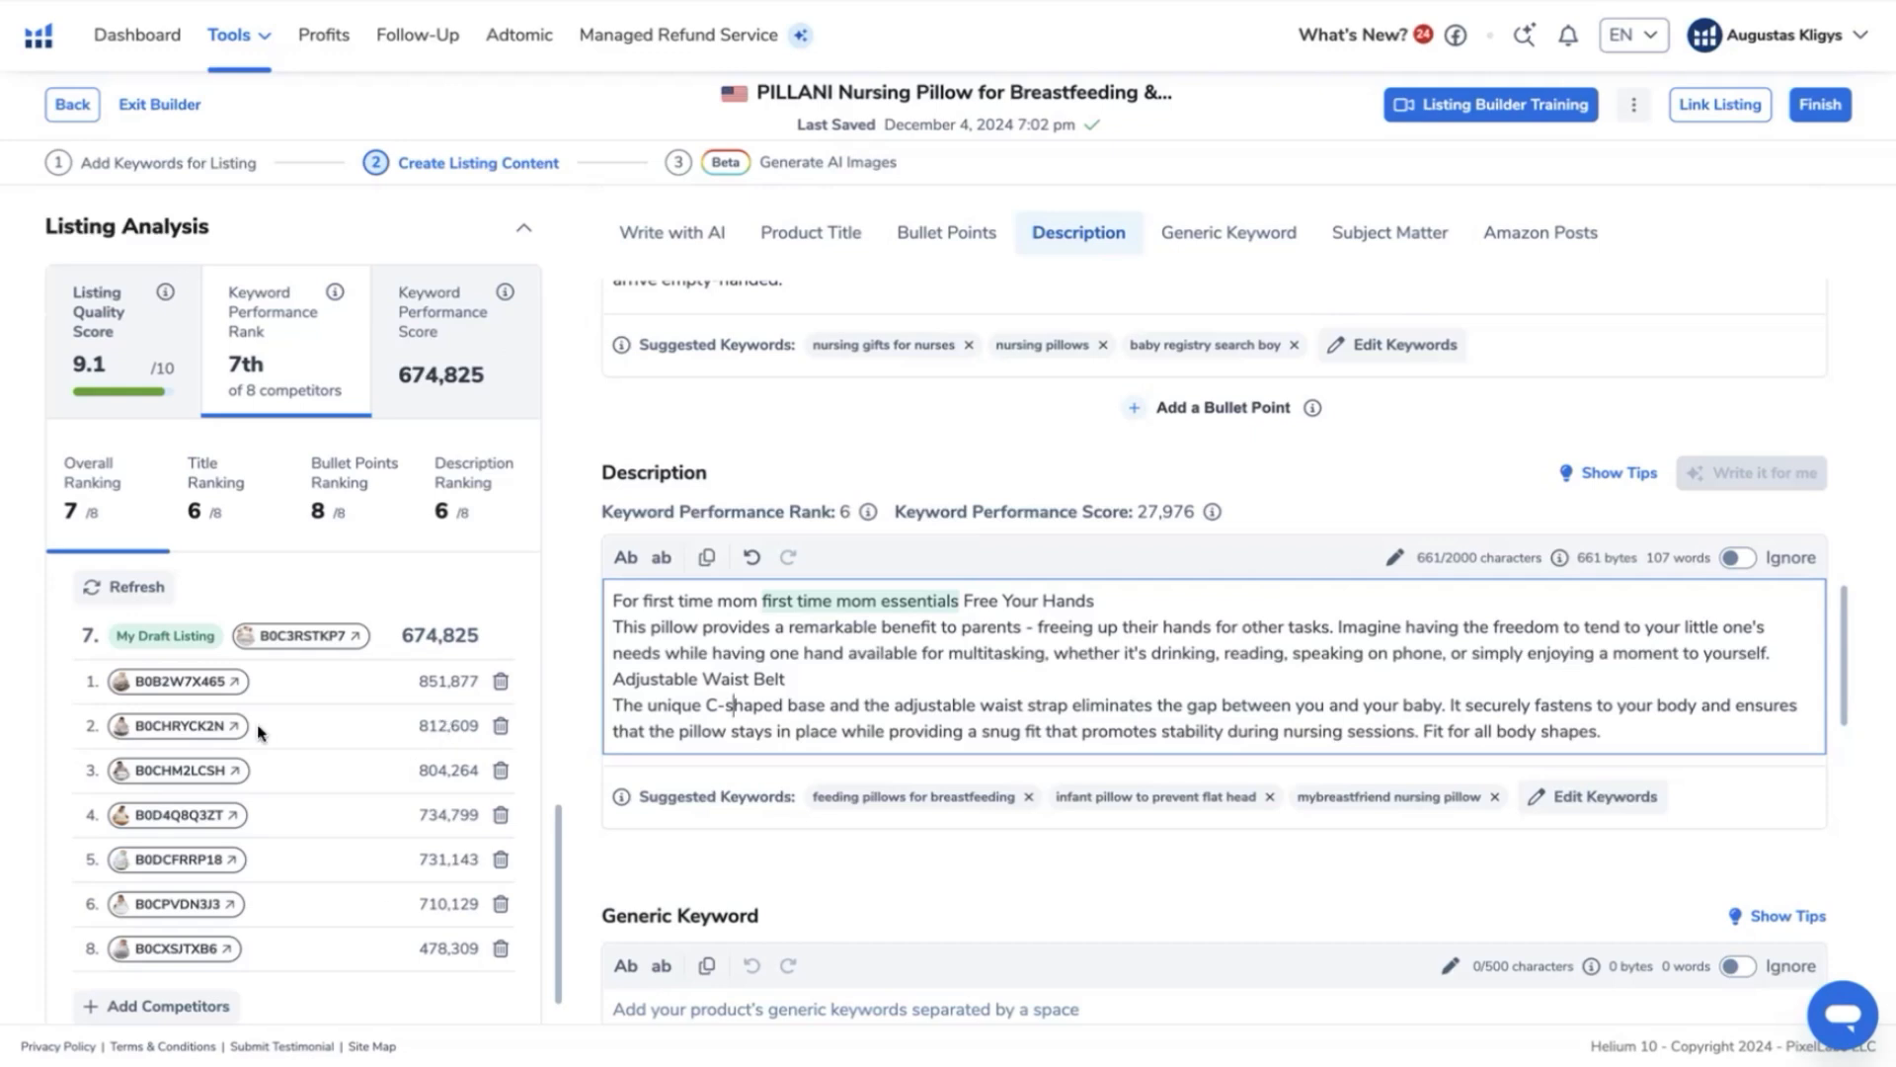
scroll(399, 561, up, 1)
scroll(399, 561, up, 5)
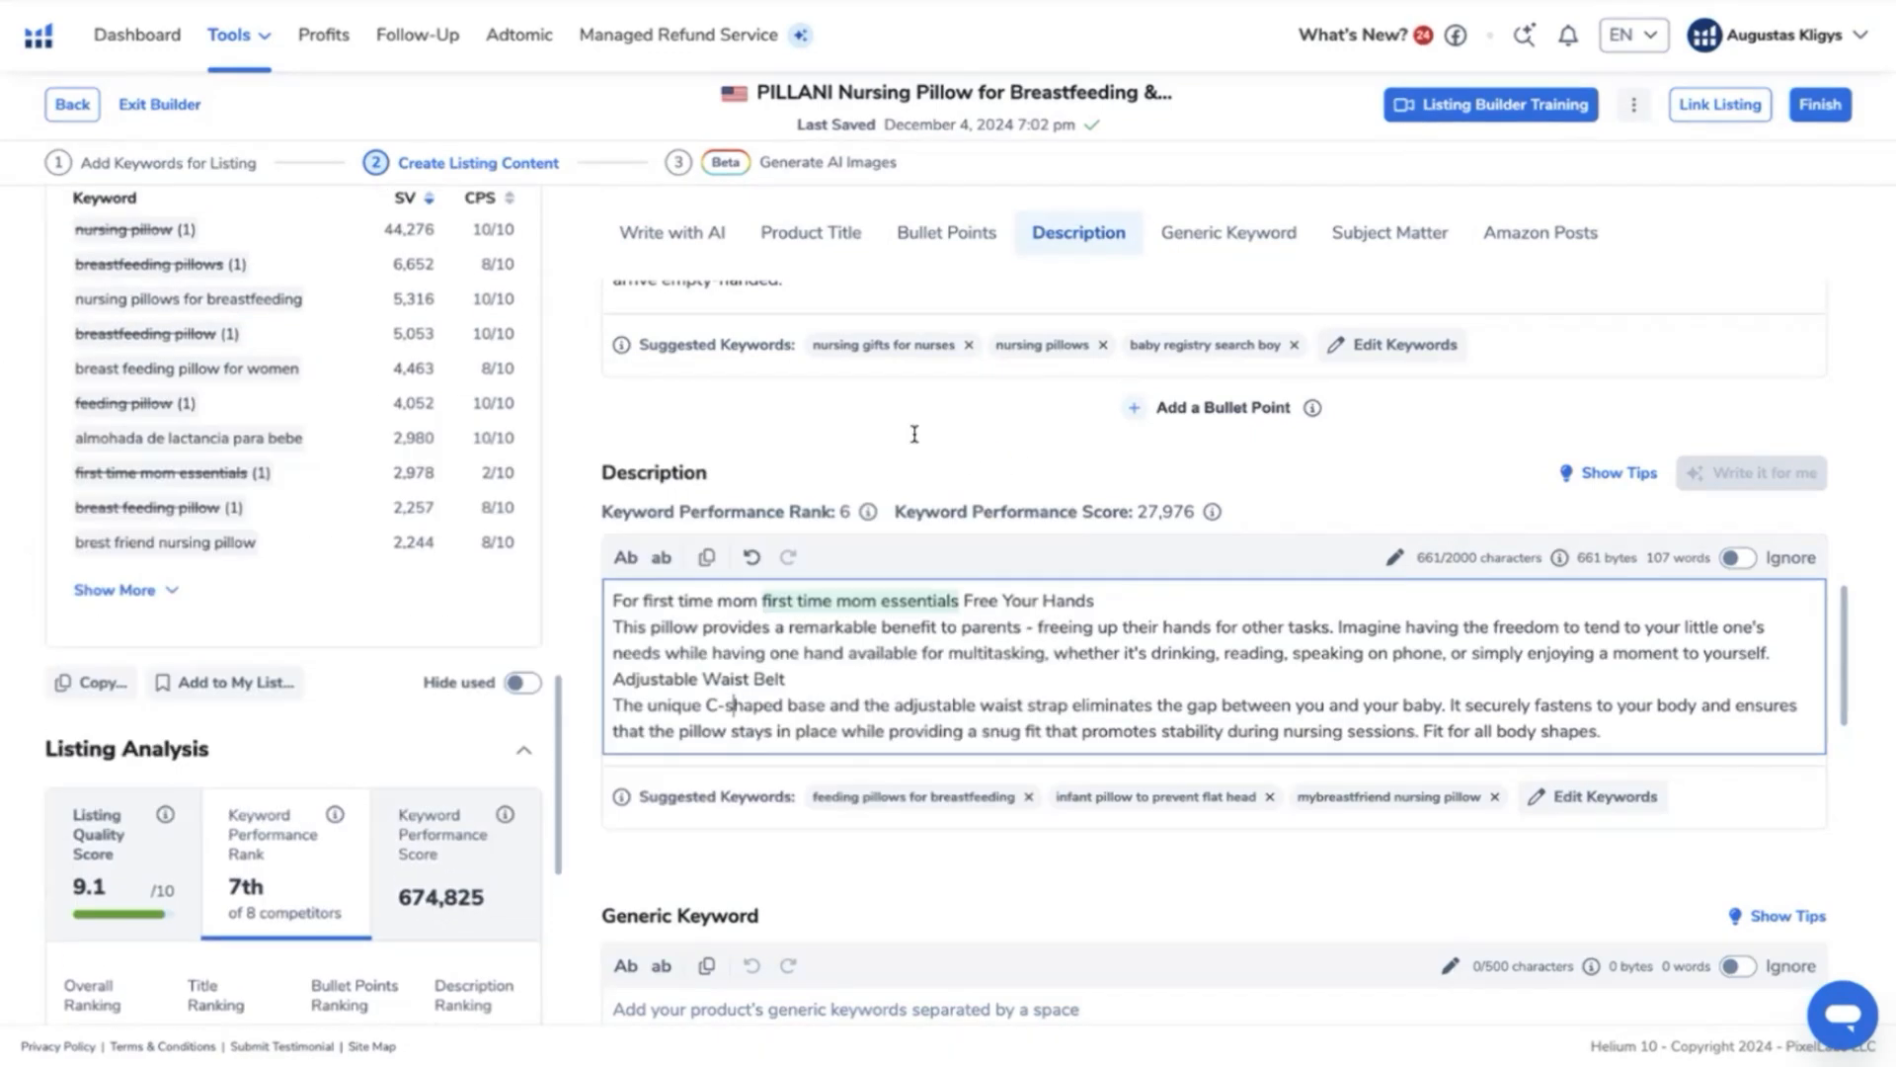
scroll(1173, 684, up, 3)
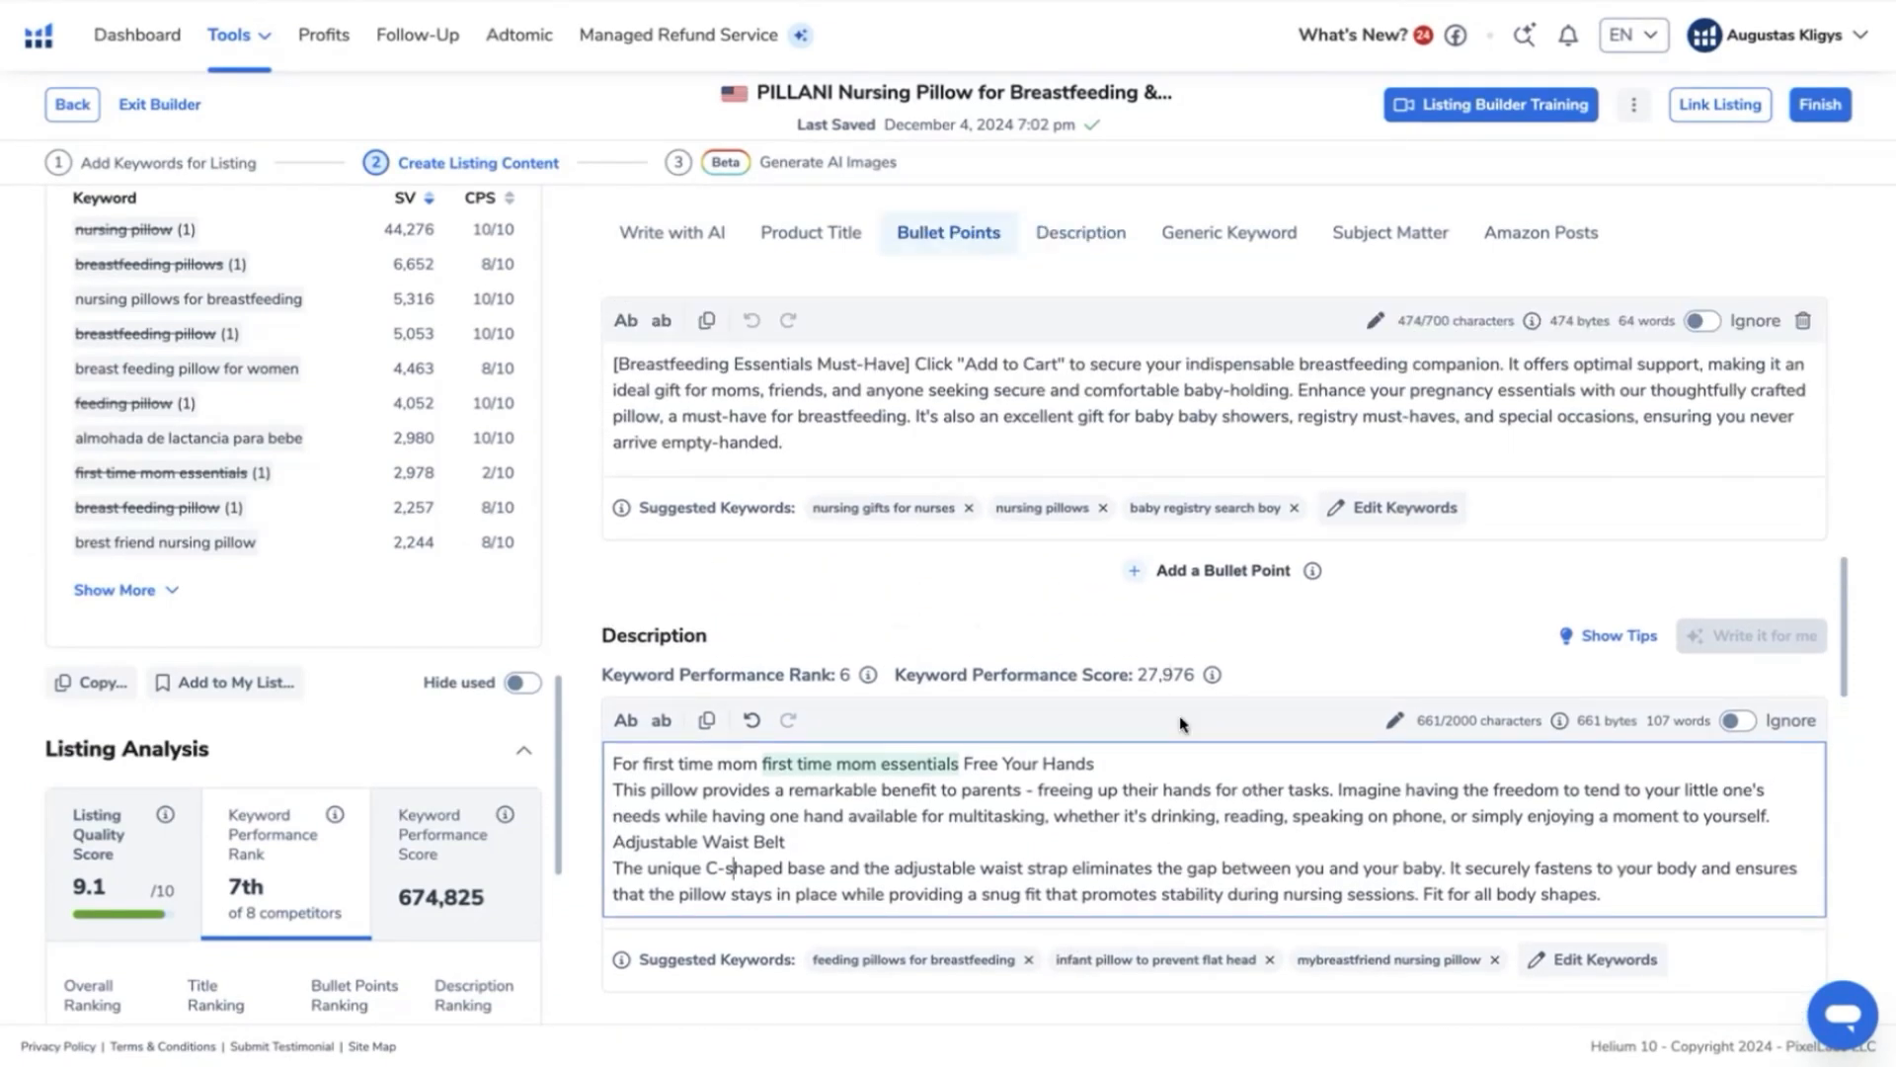
scroll(1181, 724, up, 15)
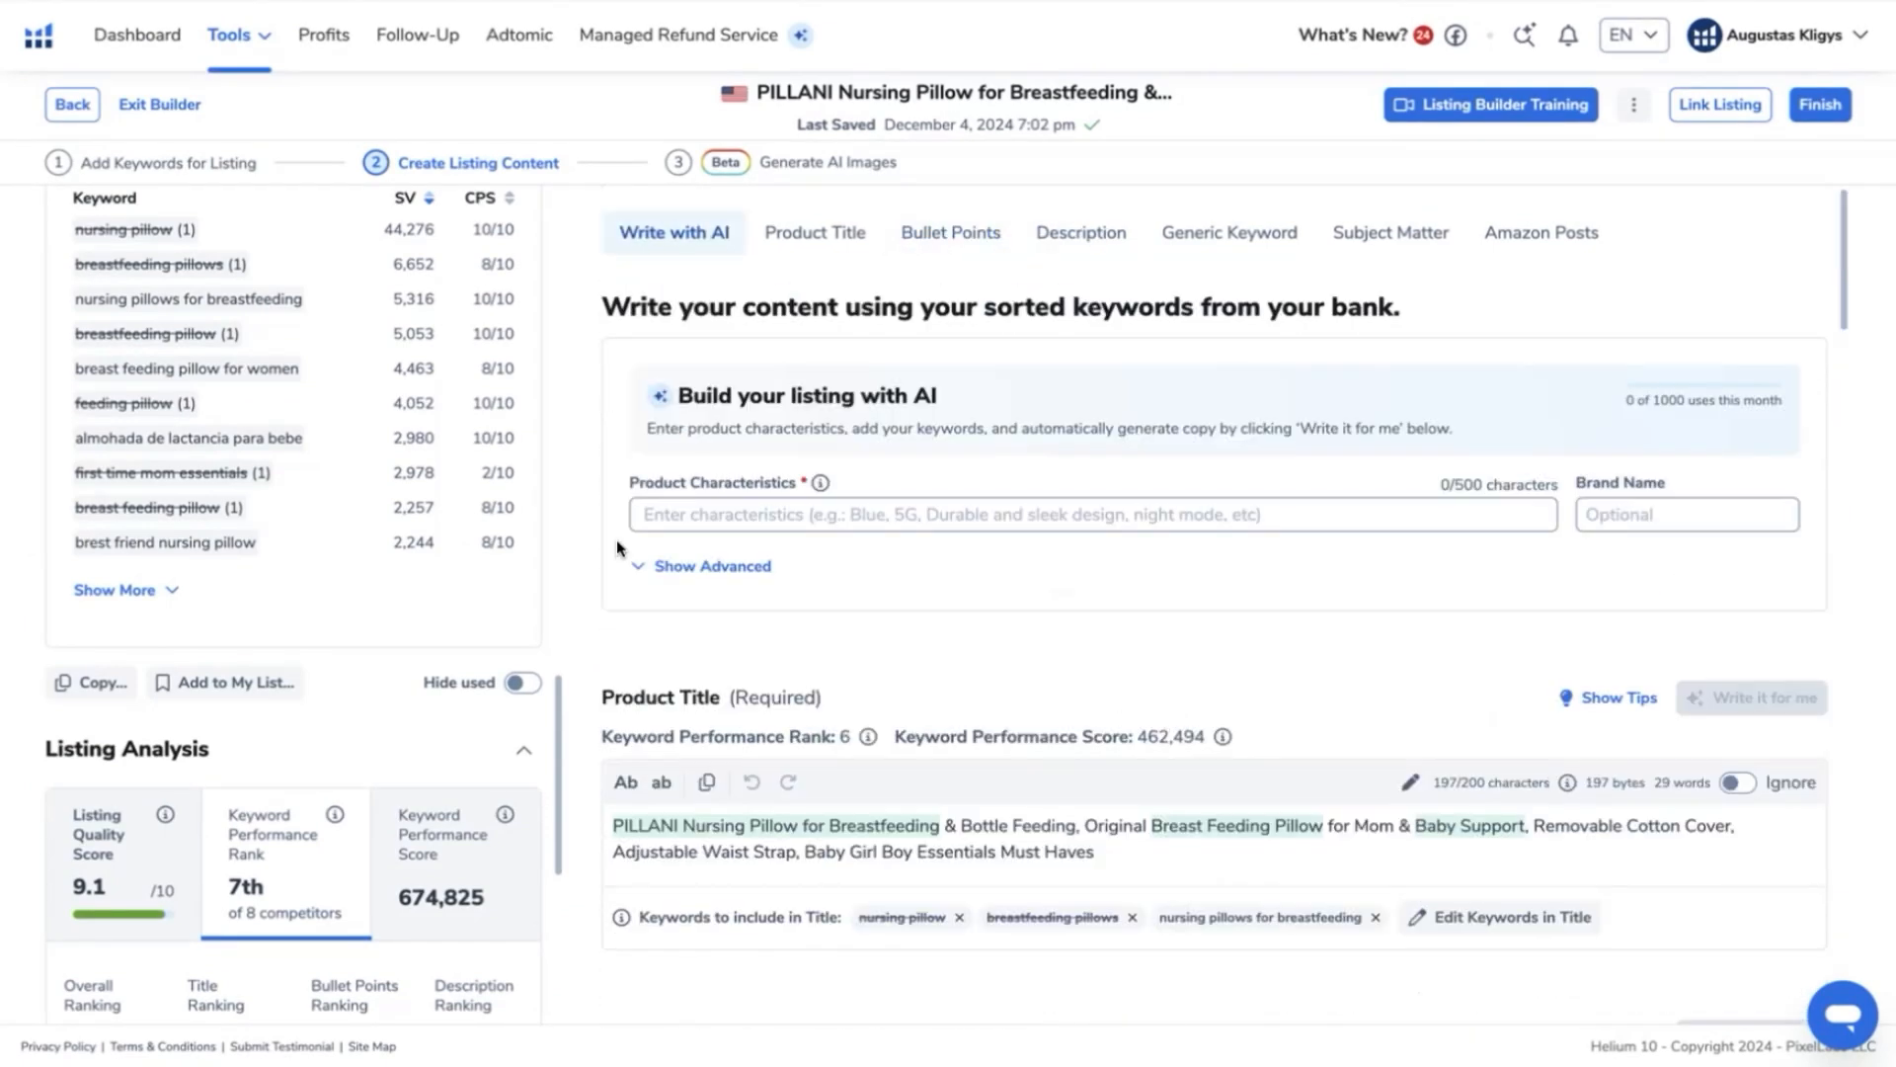
scroll(1095, 600, down, 1)
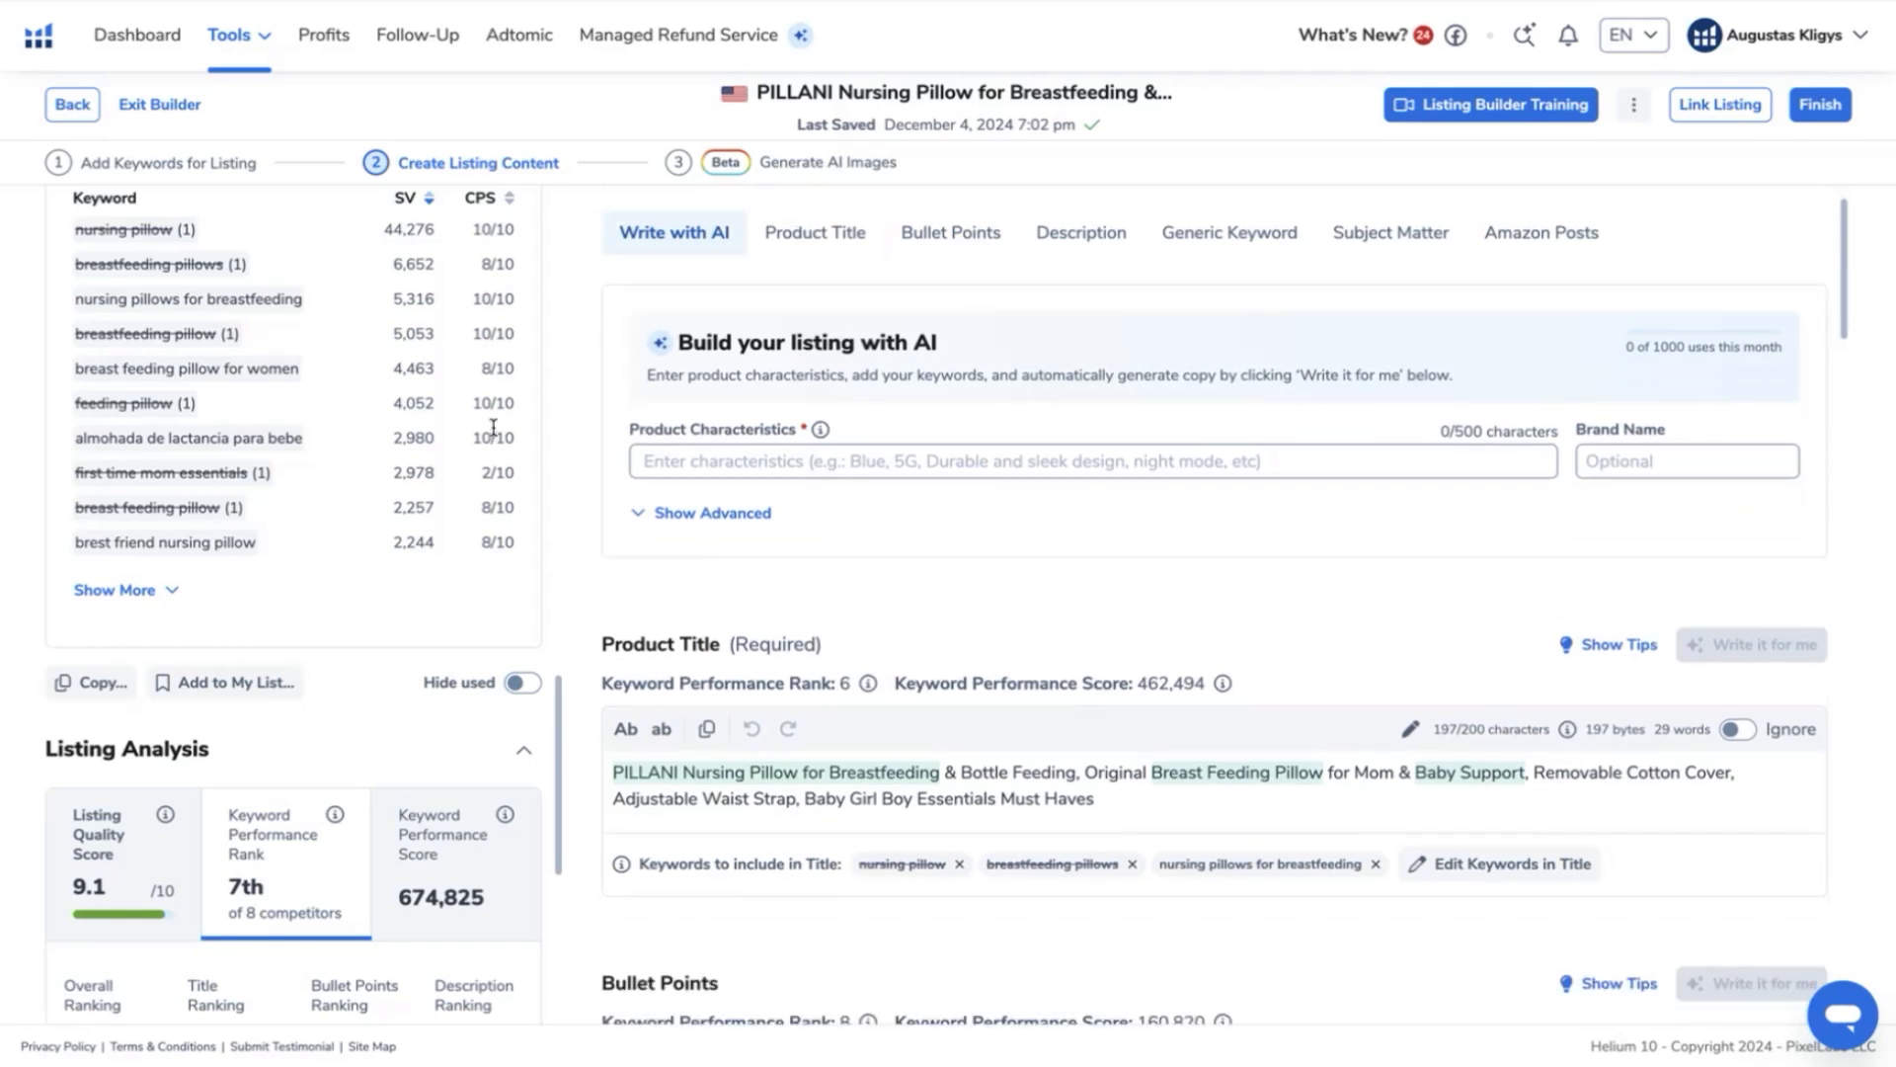
scroll(550, 500, up, 1)
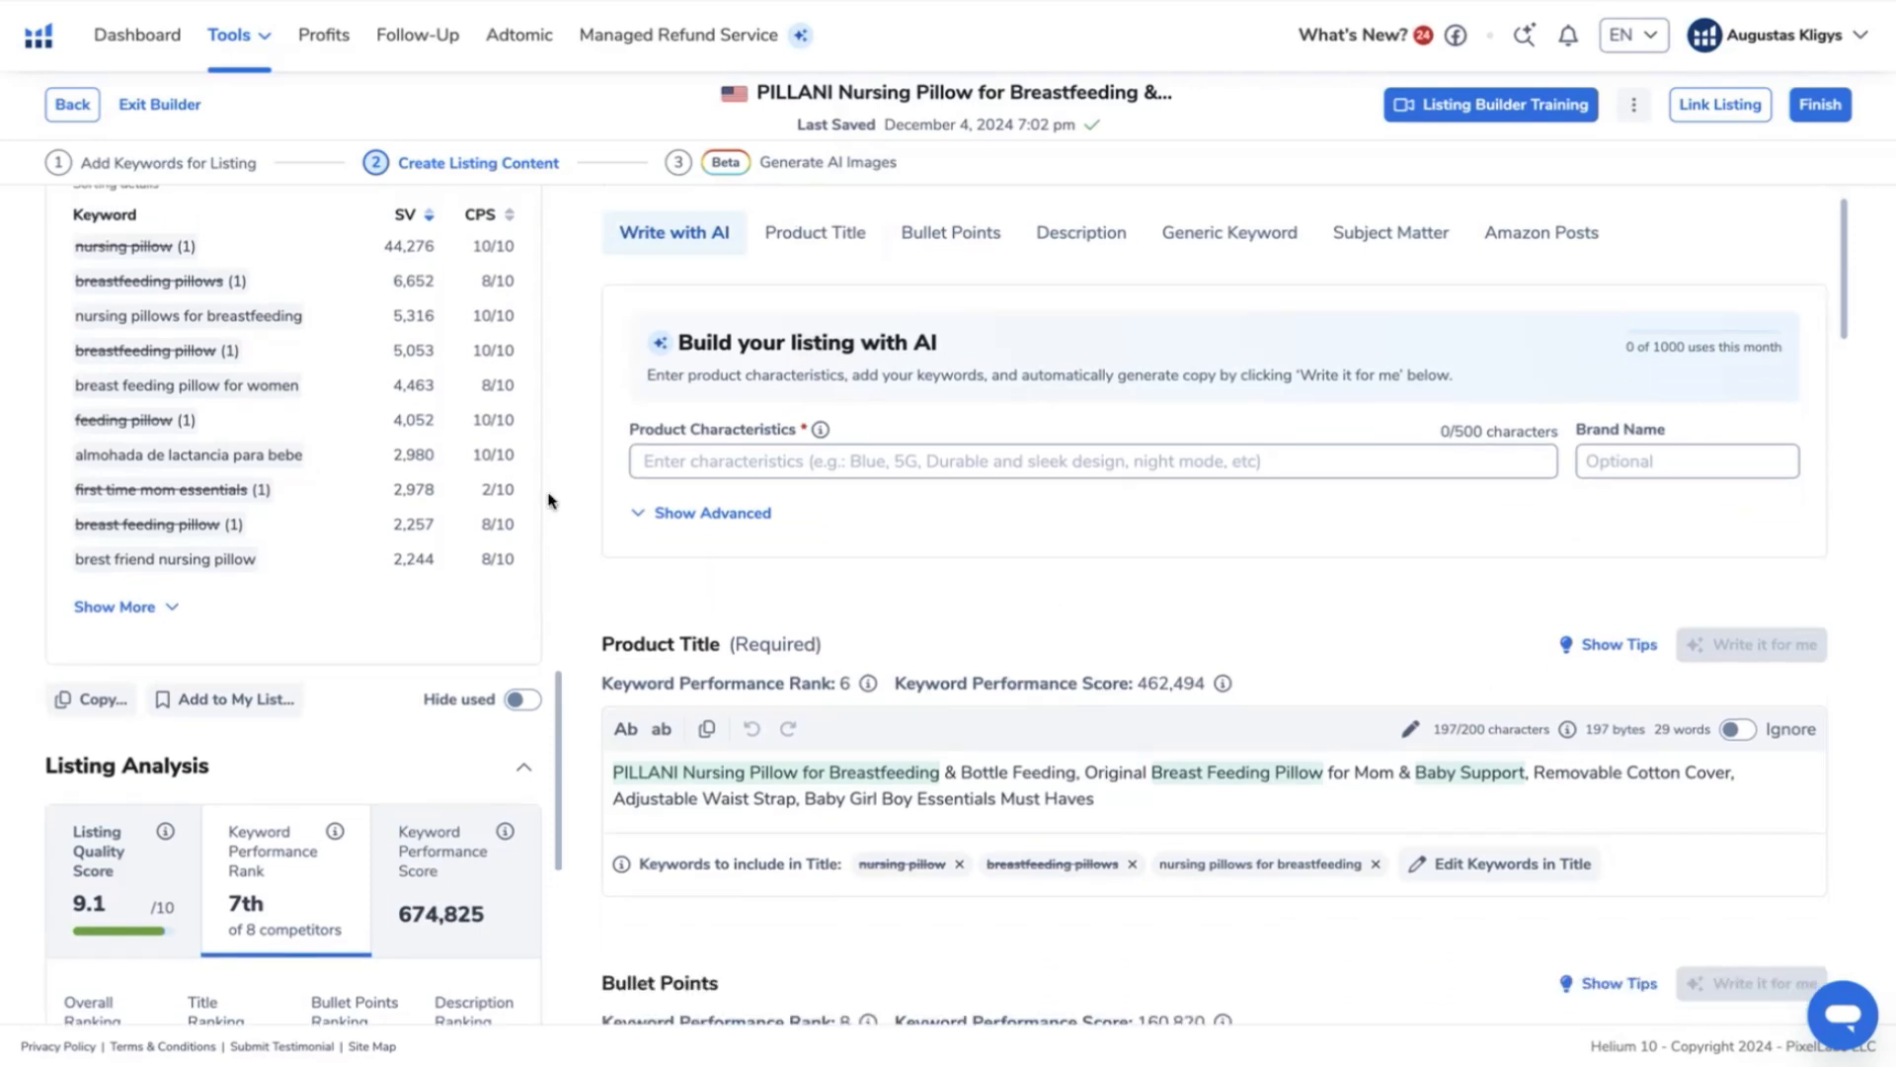
mouse_move(478, 225)
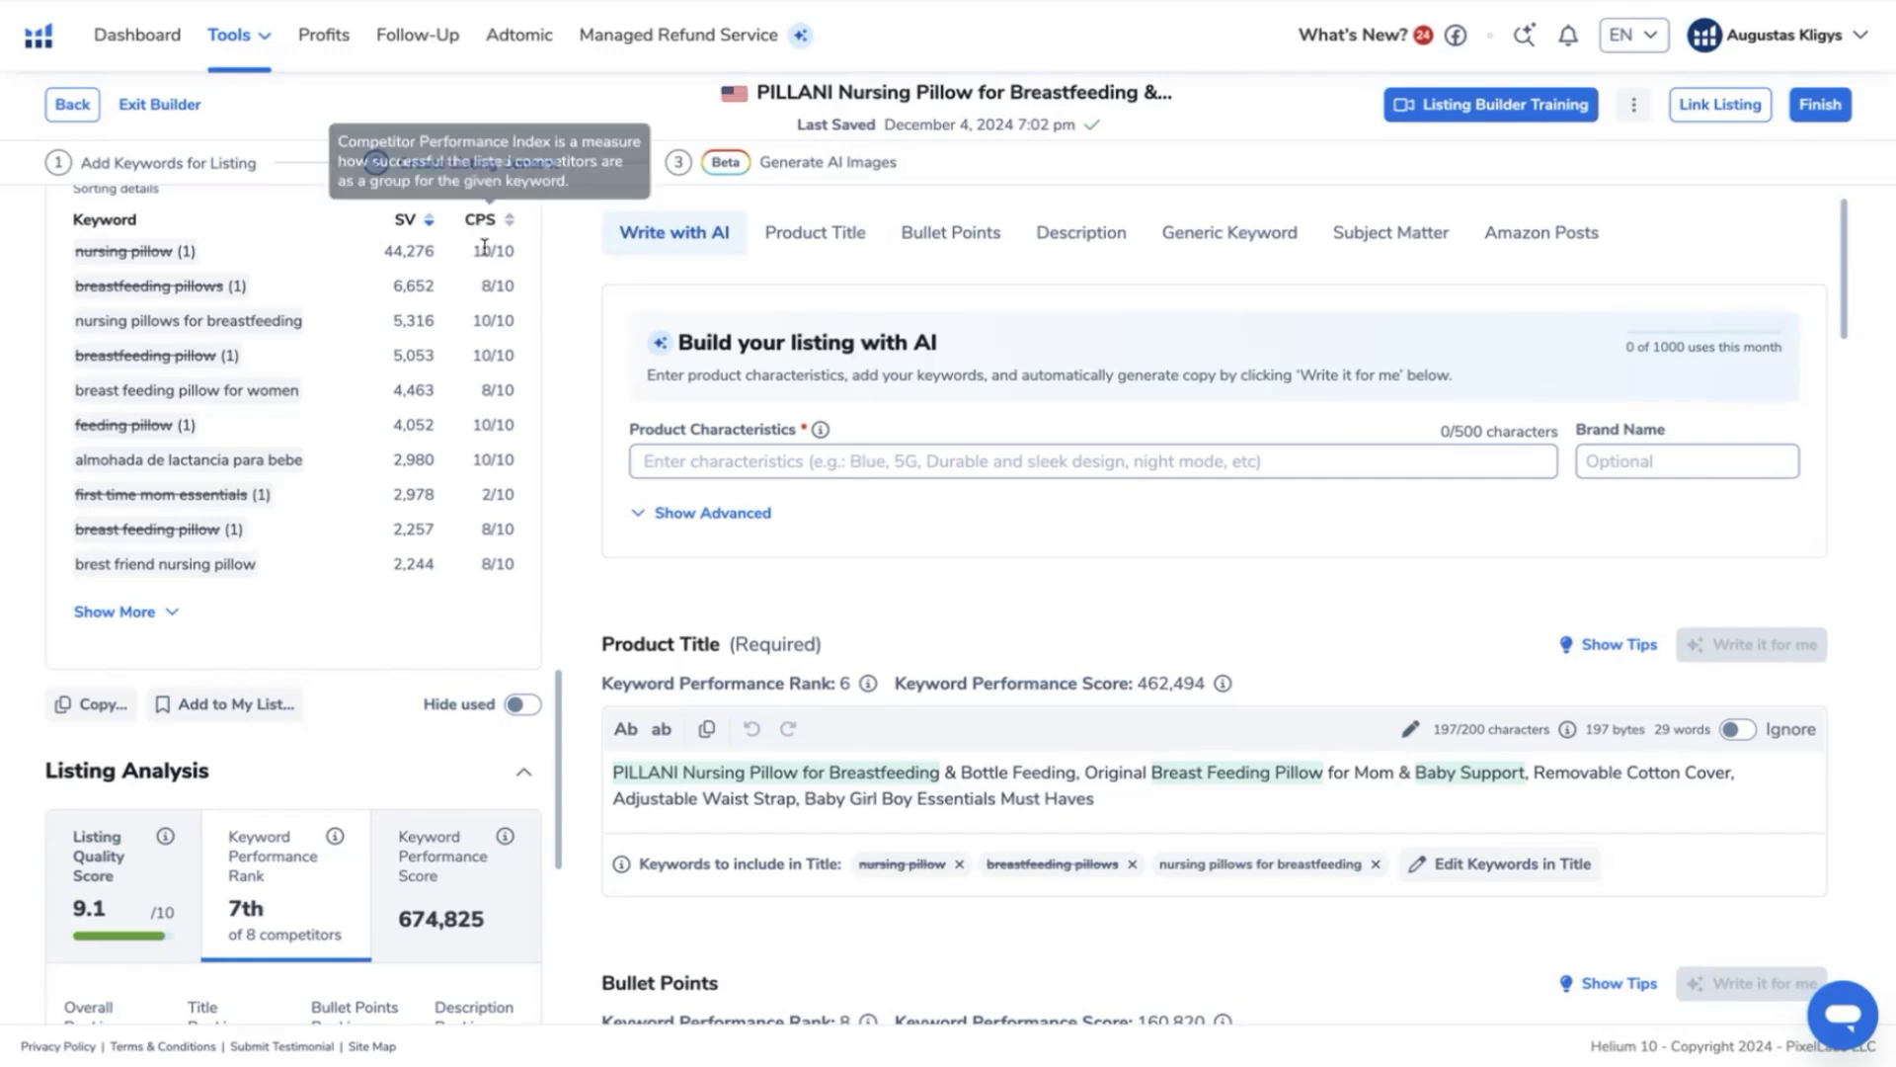
mouse_move(128, 255)
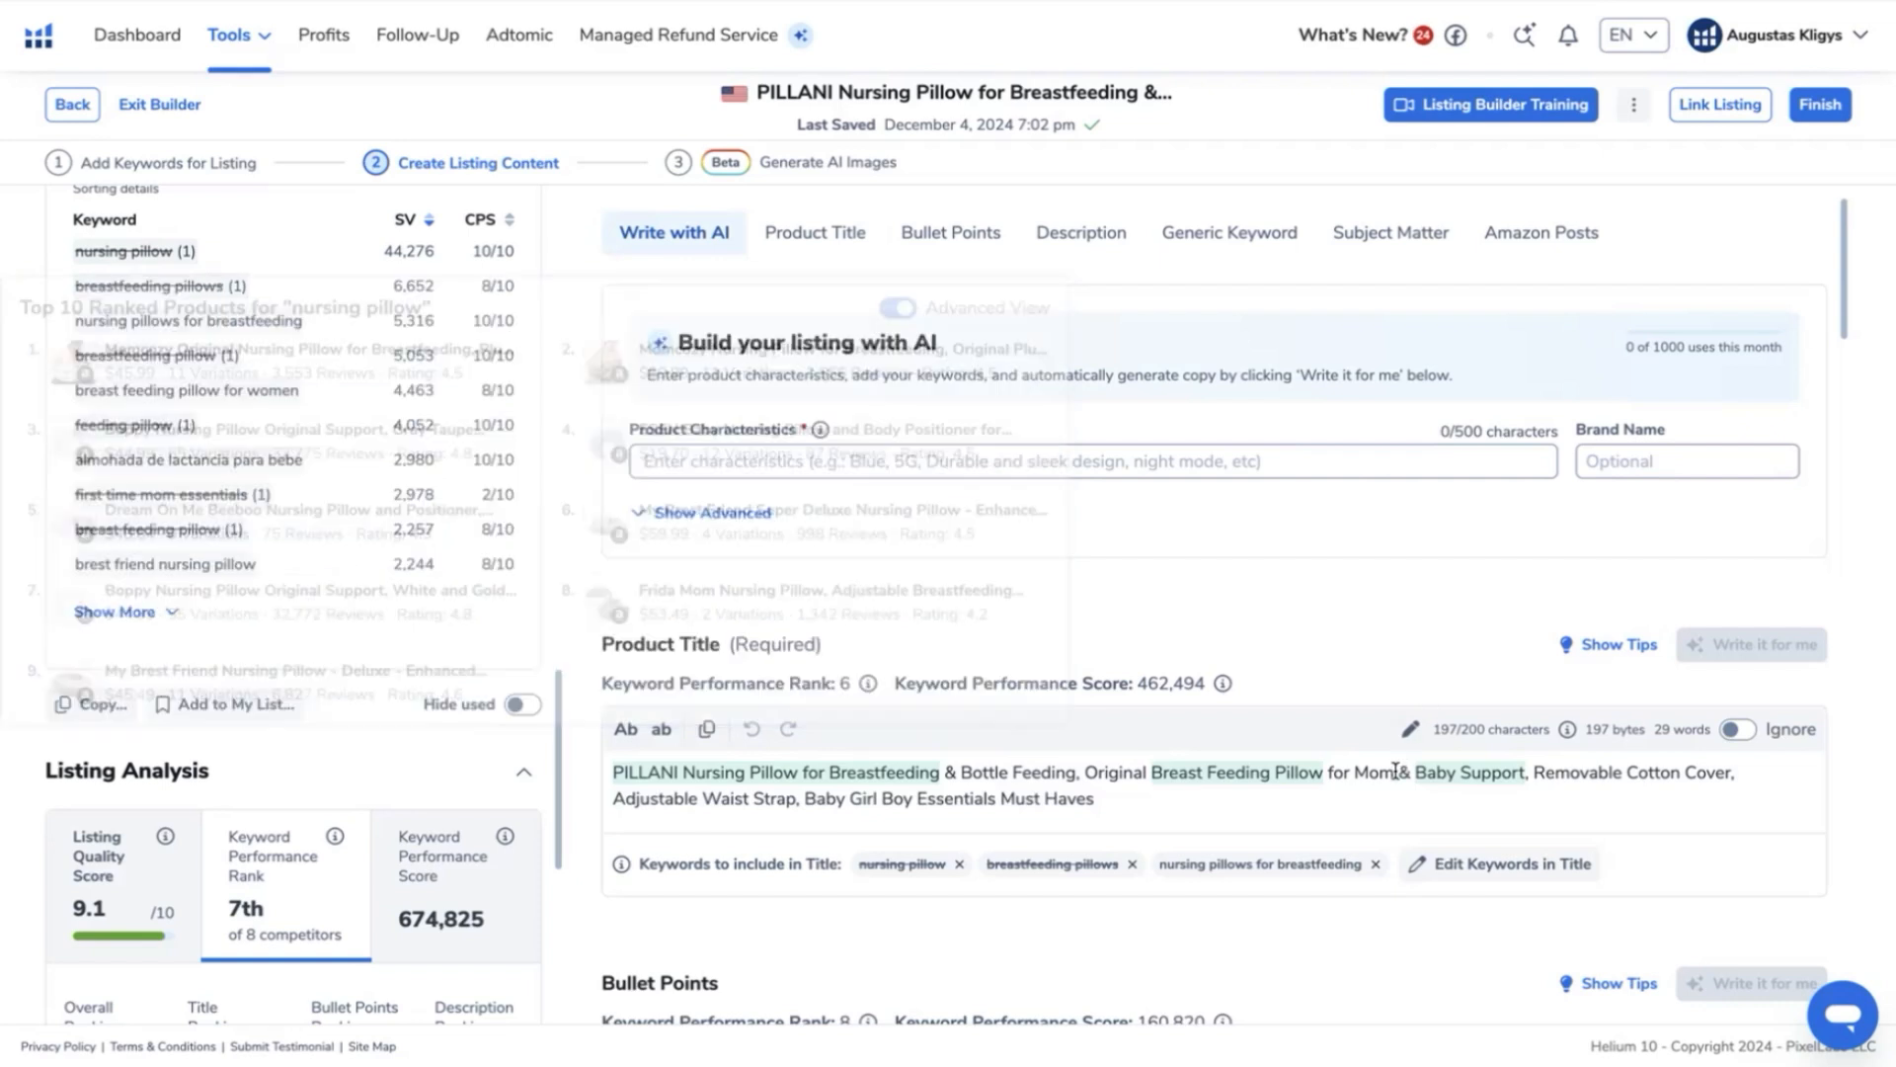
- Expand the keyword phrases and insert "Baby" after "PILLANI" in the product title to cover the phrase "baby nursing pillow"
click(148, 612)
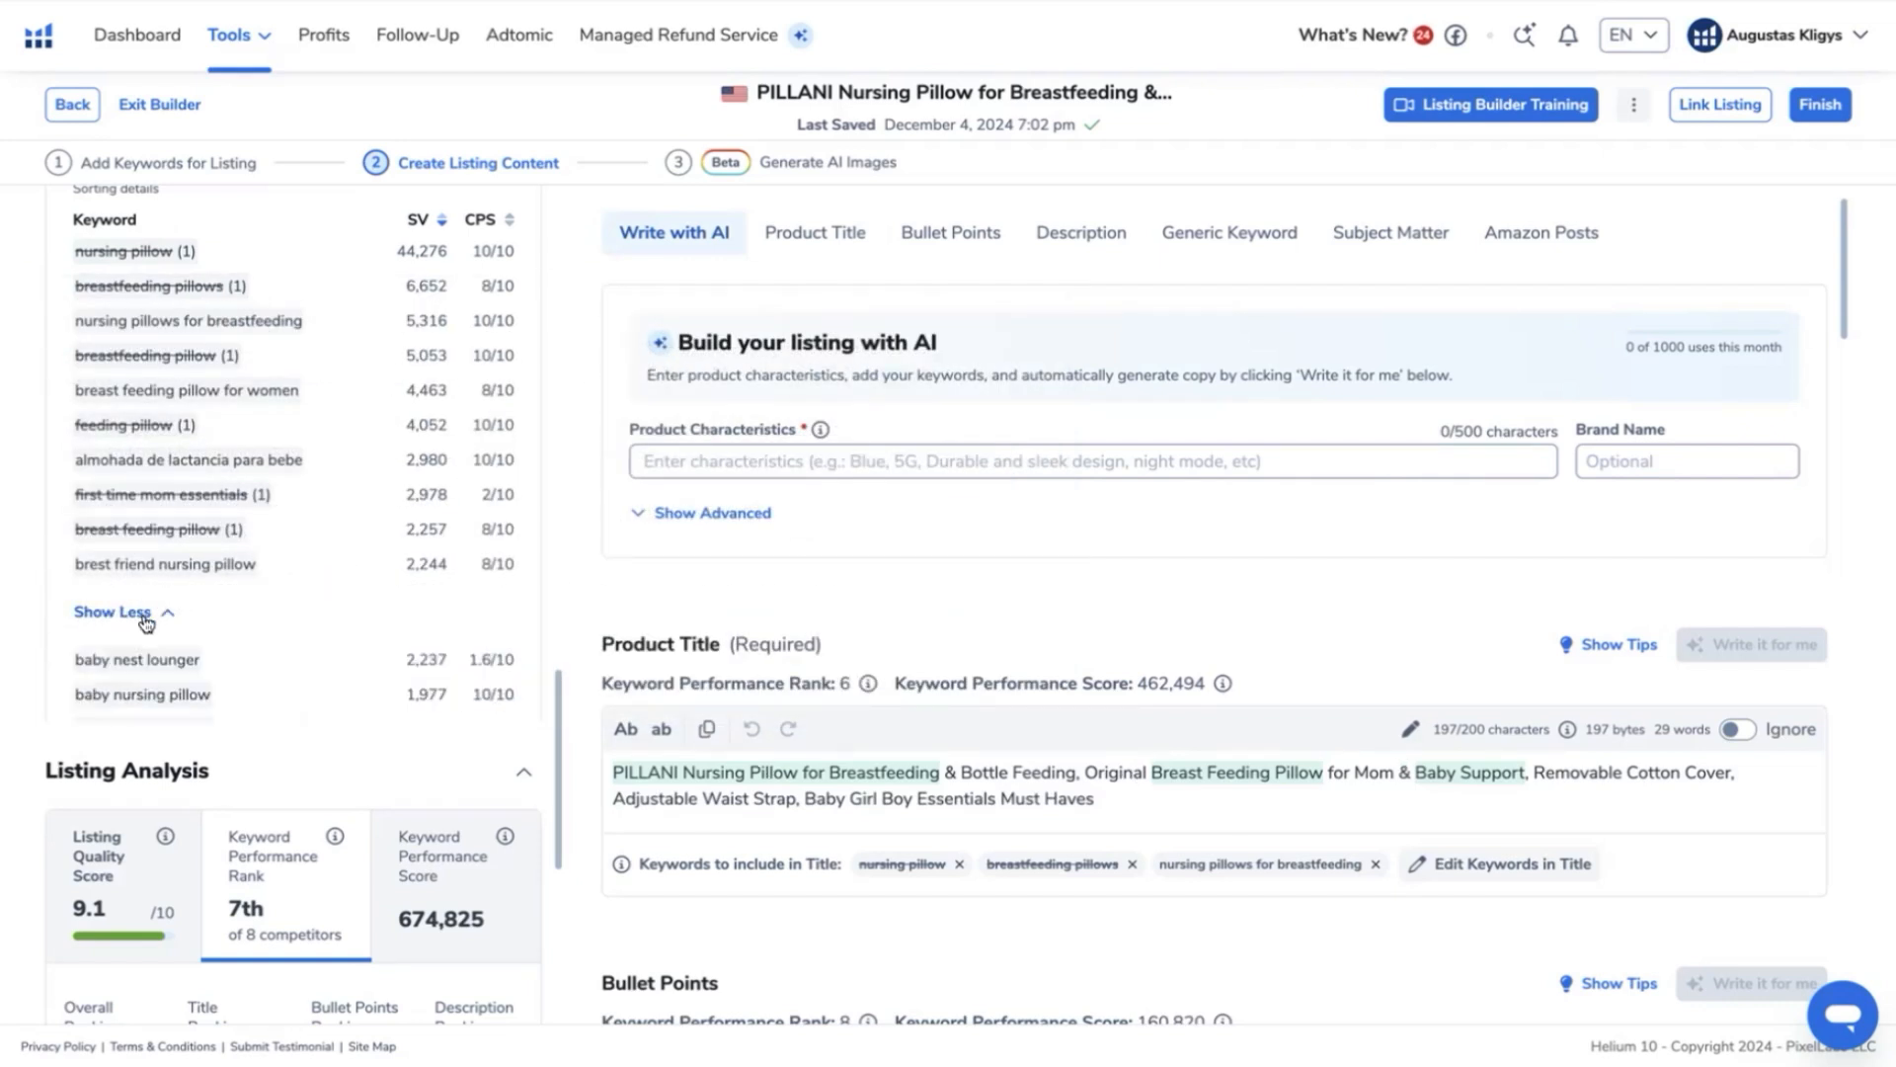
scroll(247, 691, down, 2)
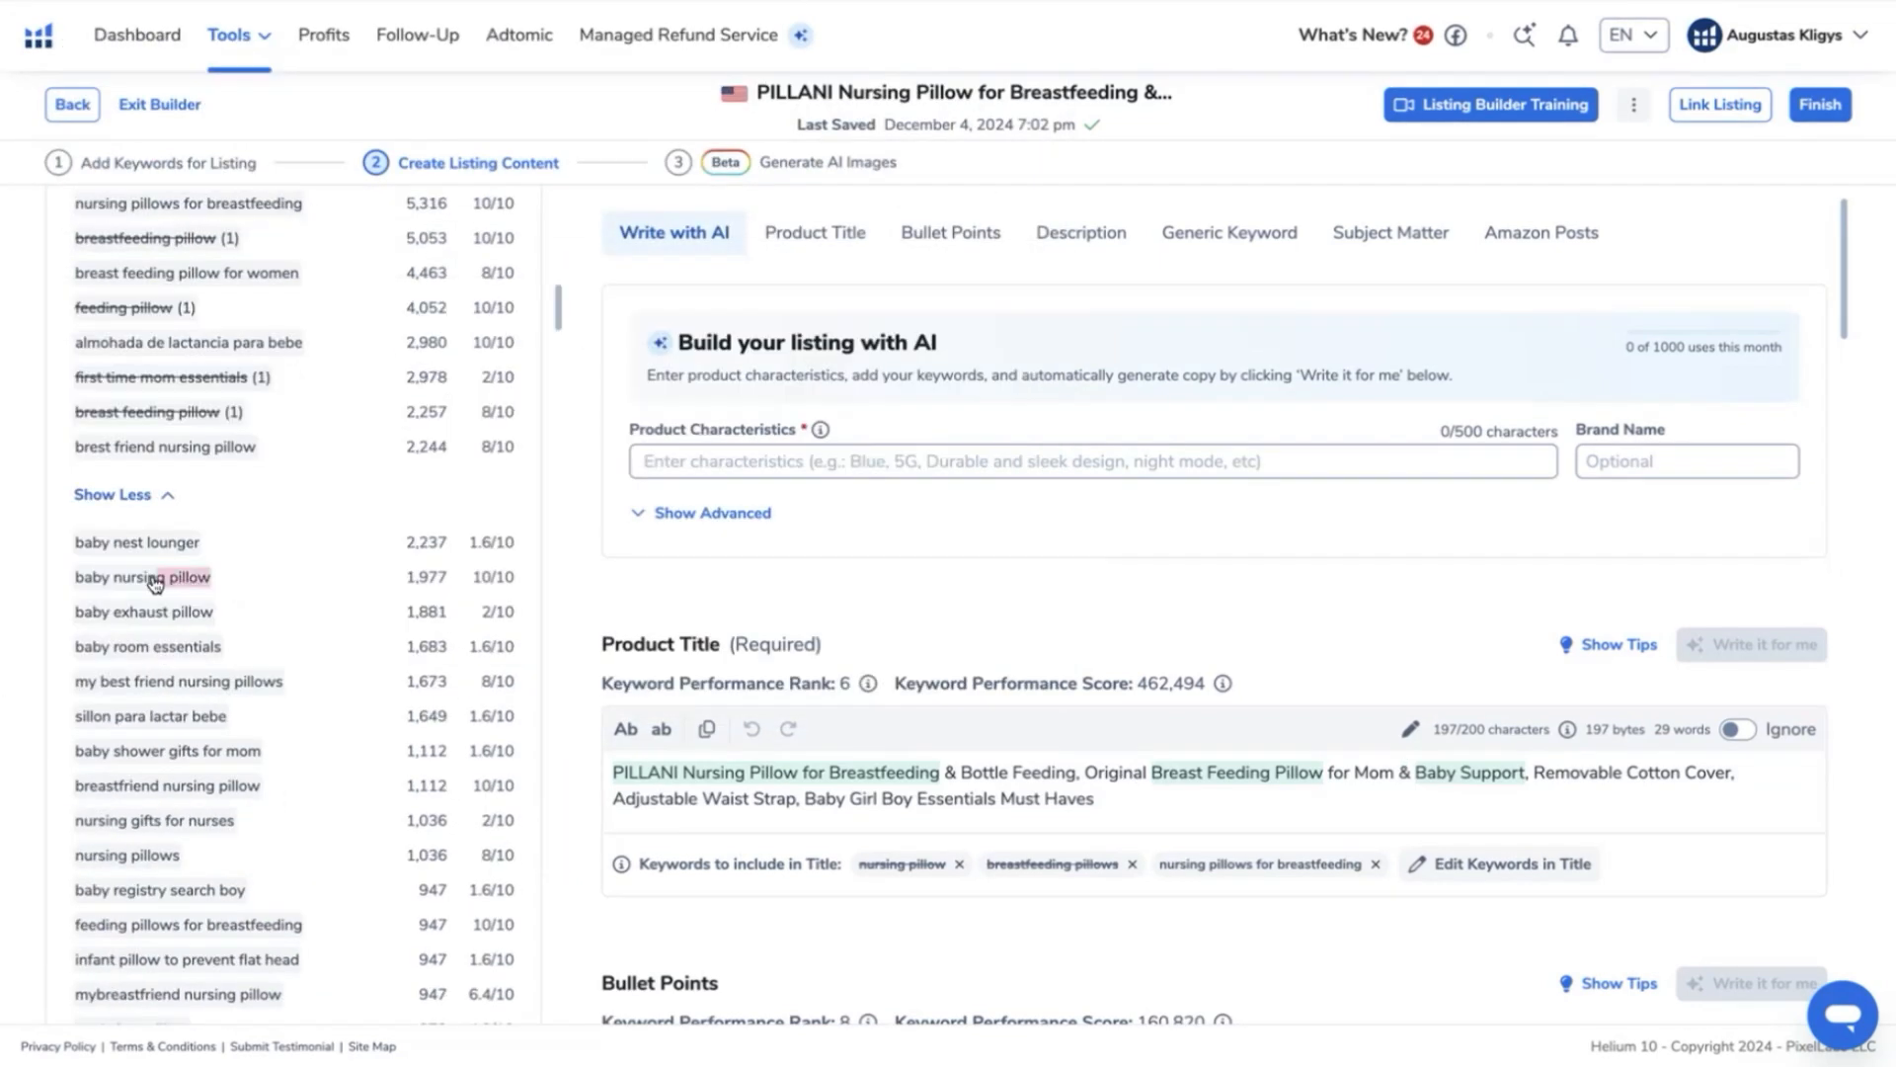
mouse_move(75, 582)
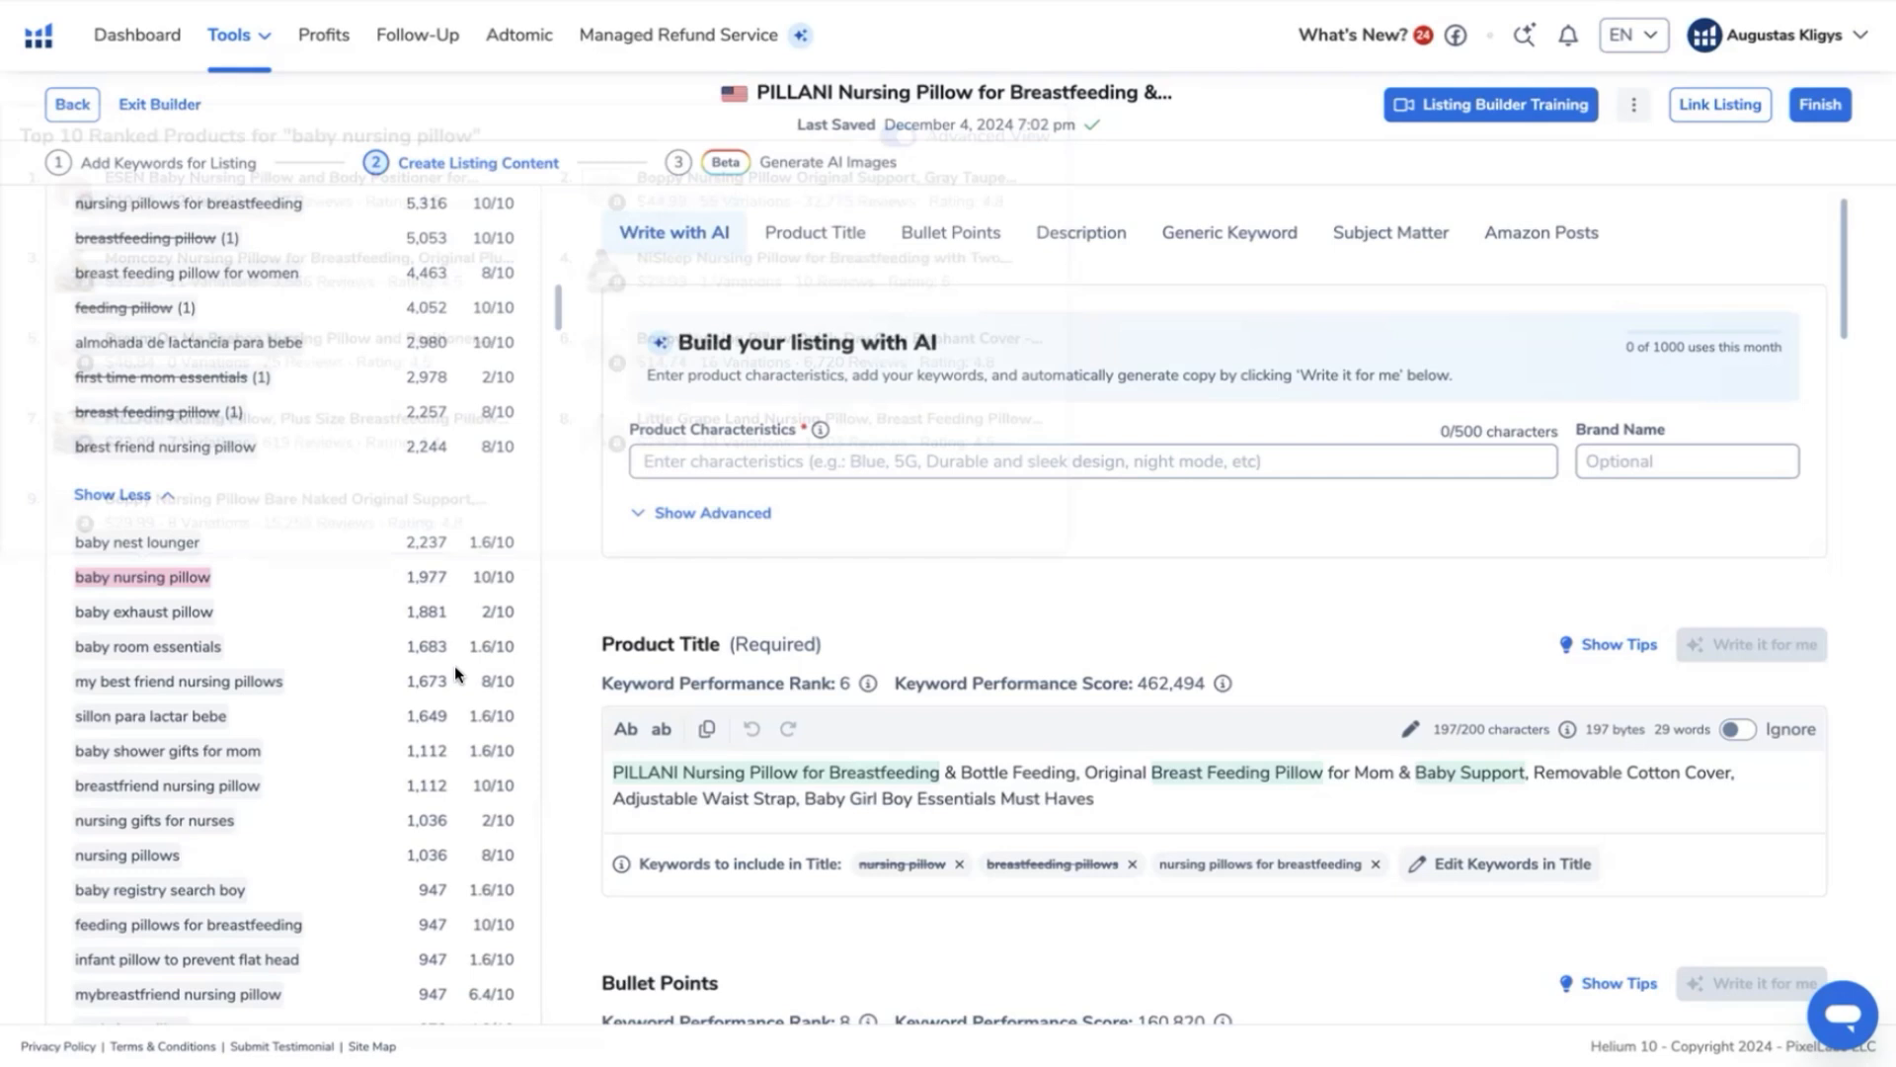
click(687, 770)
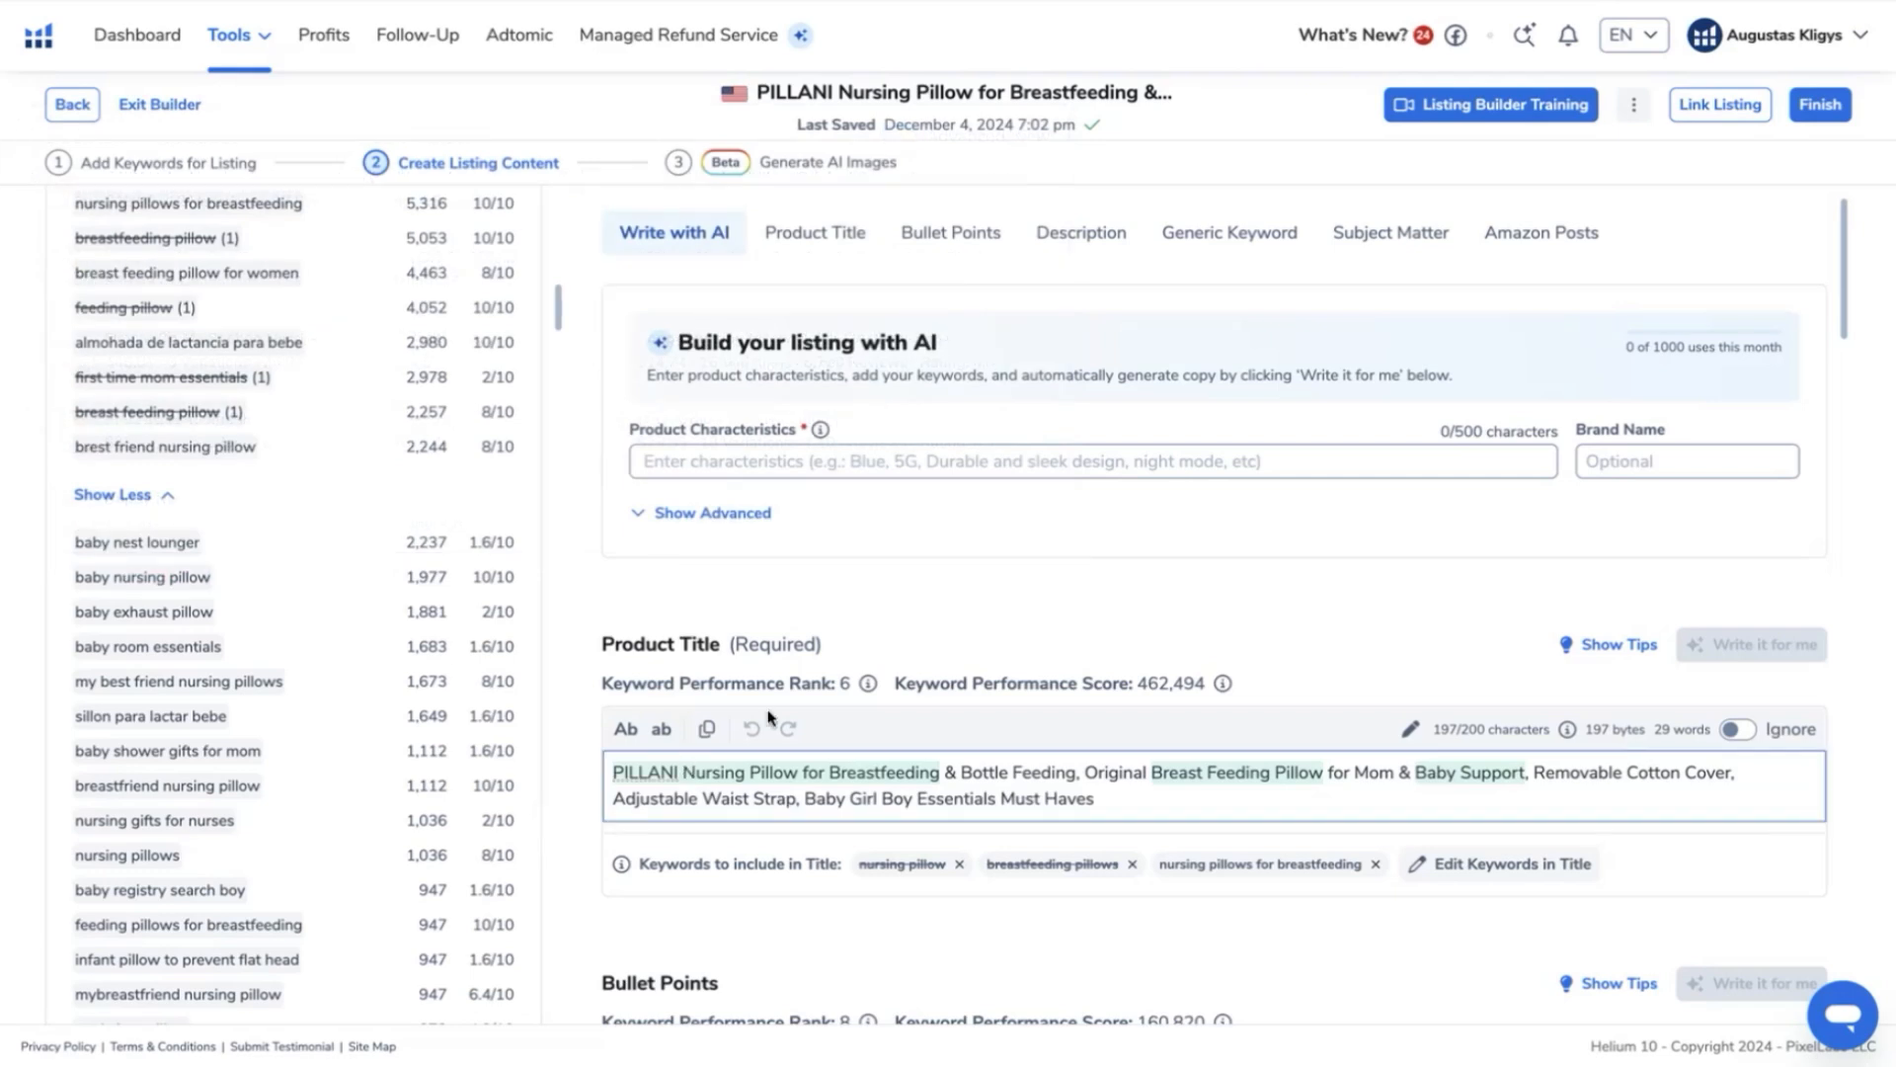
text(Bab)
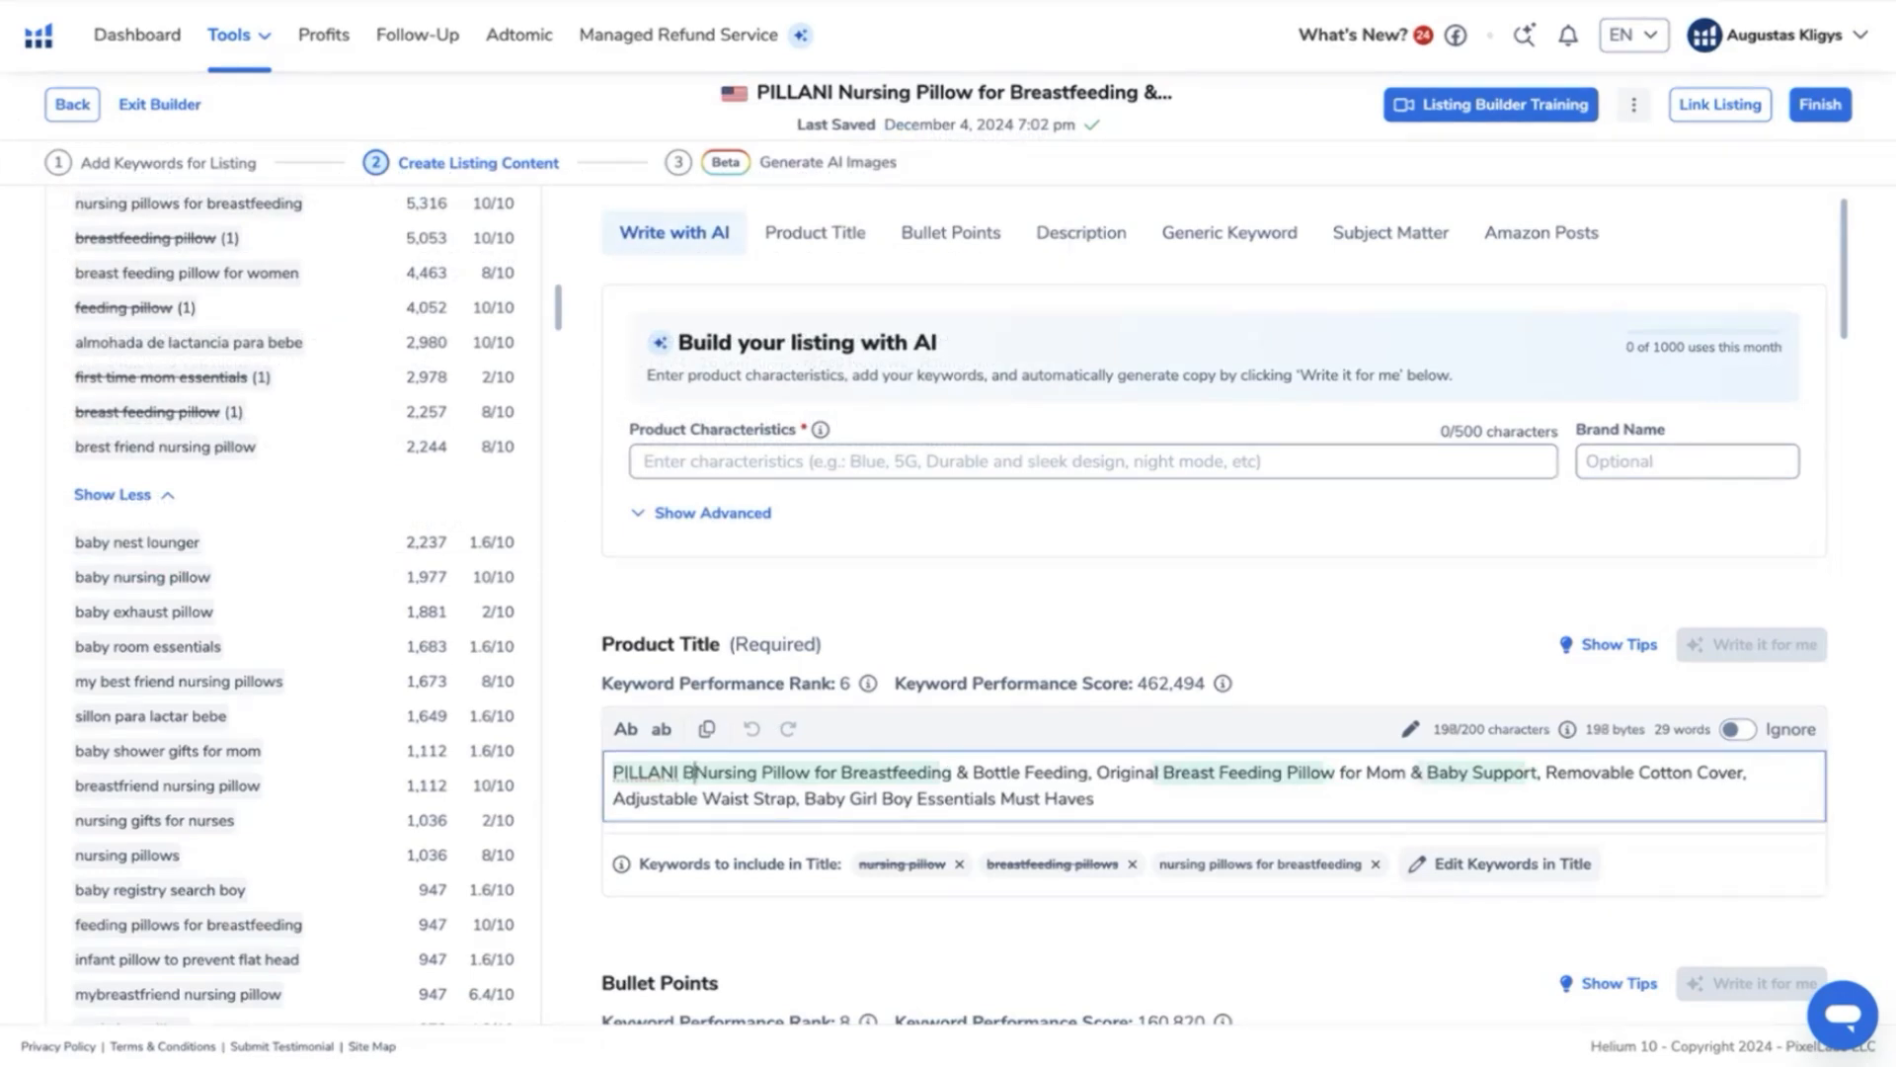
text(y)
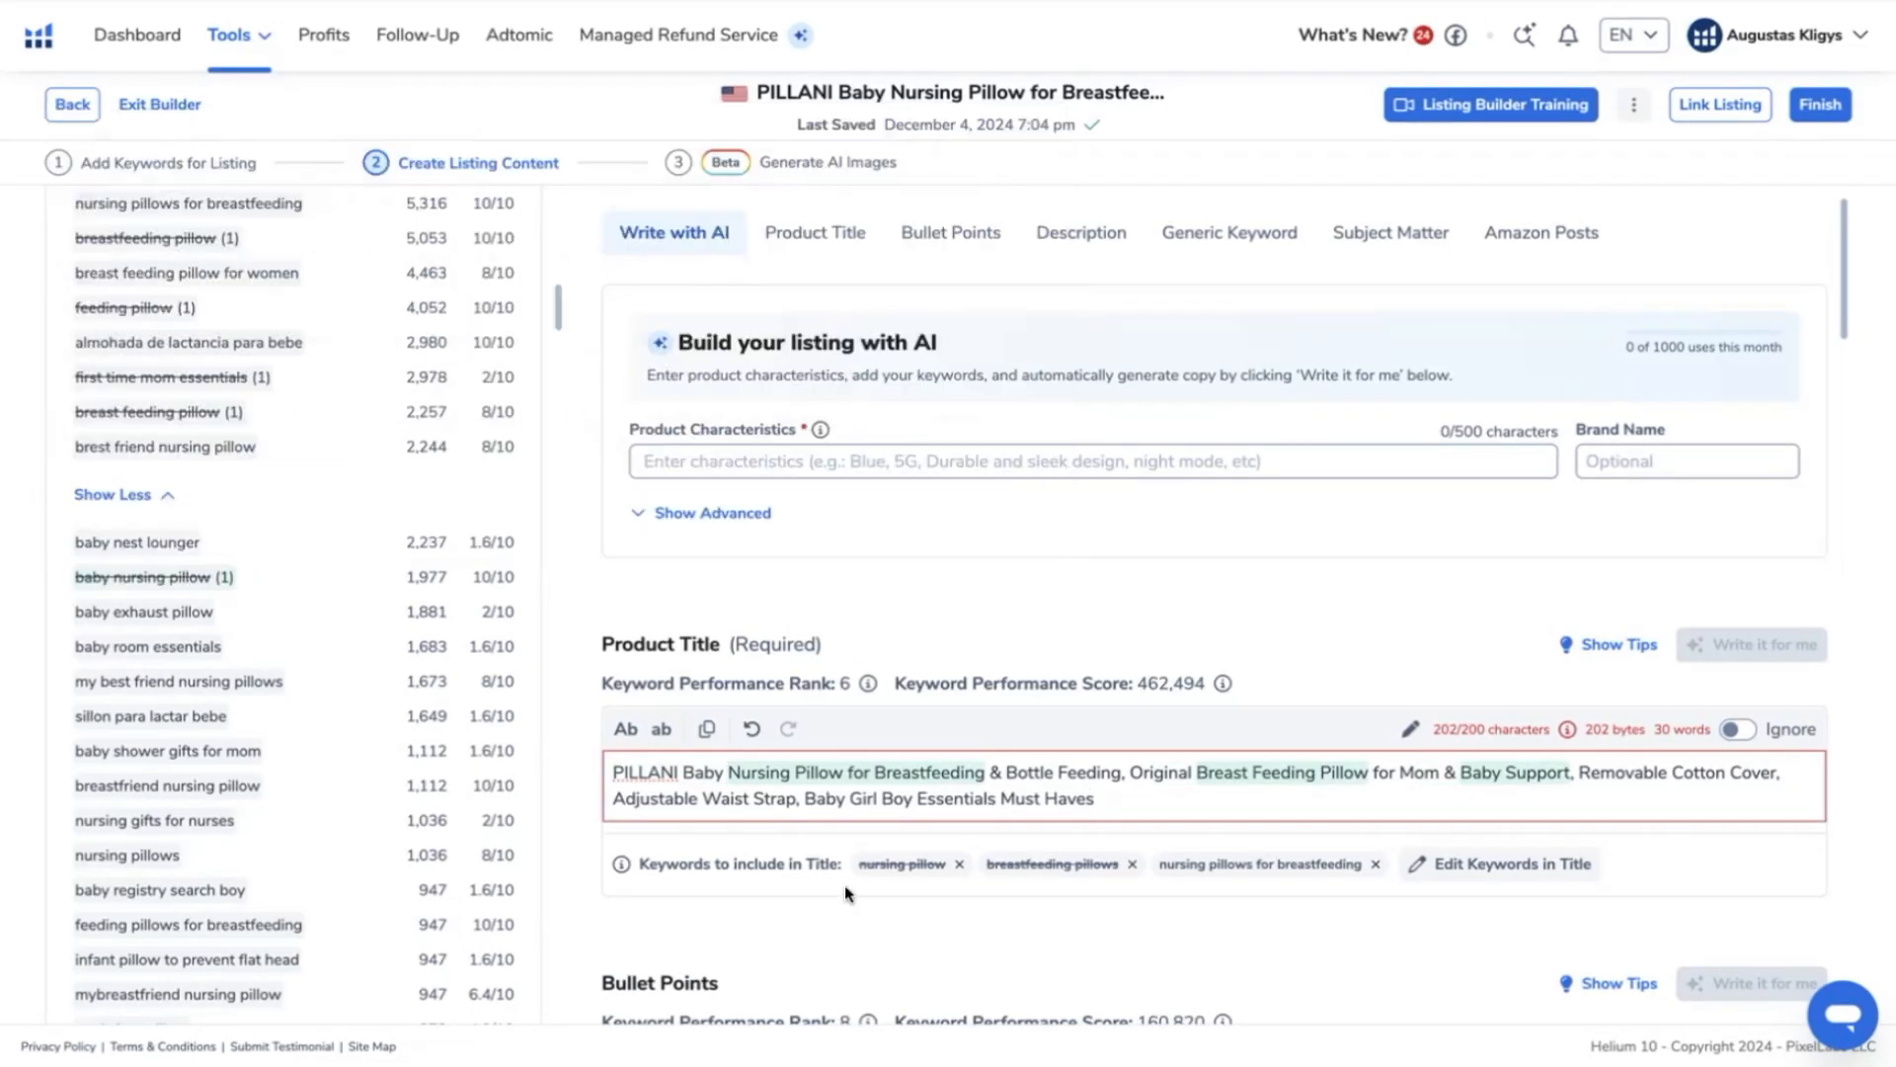
- Look through the unused keyword phrases and compare them with the product title and bullet points for places to add them
scroll(317, 754, down, 15)
scroll(237, 549, up, 20)
scroll(242, 550, down, 10)
scroll(242, 550, up, 7)
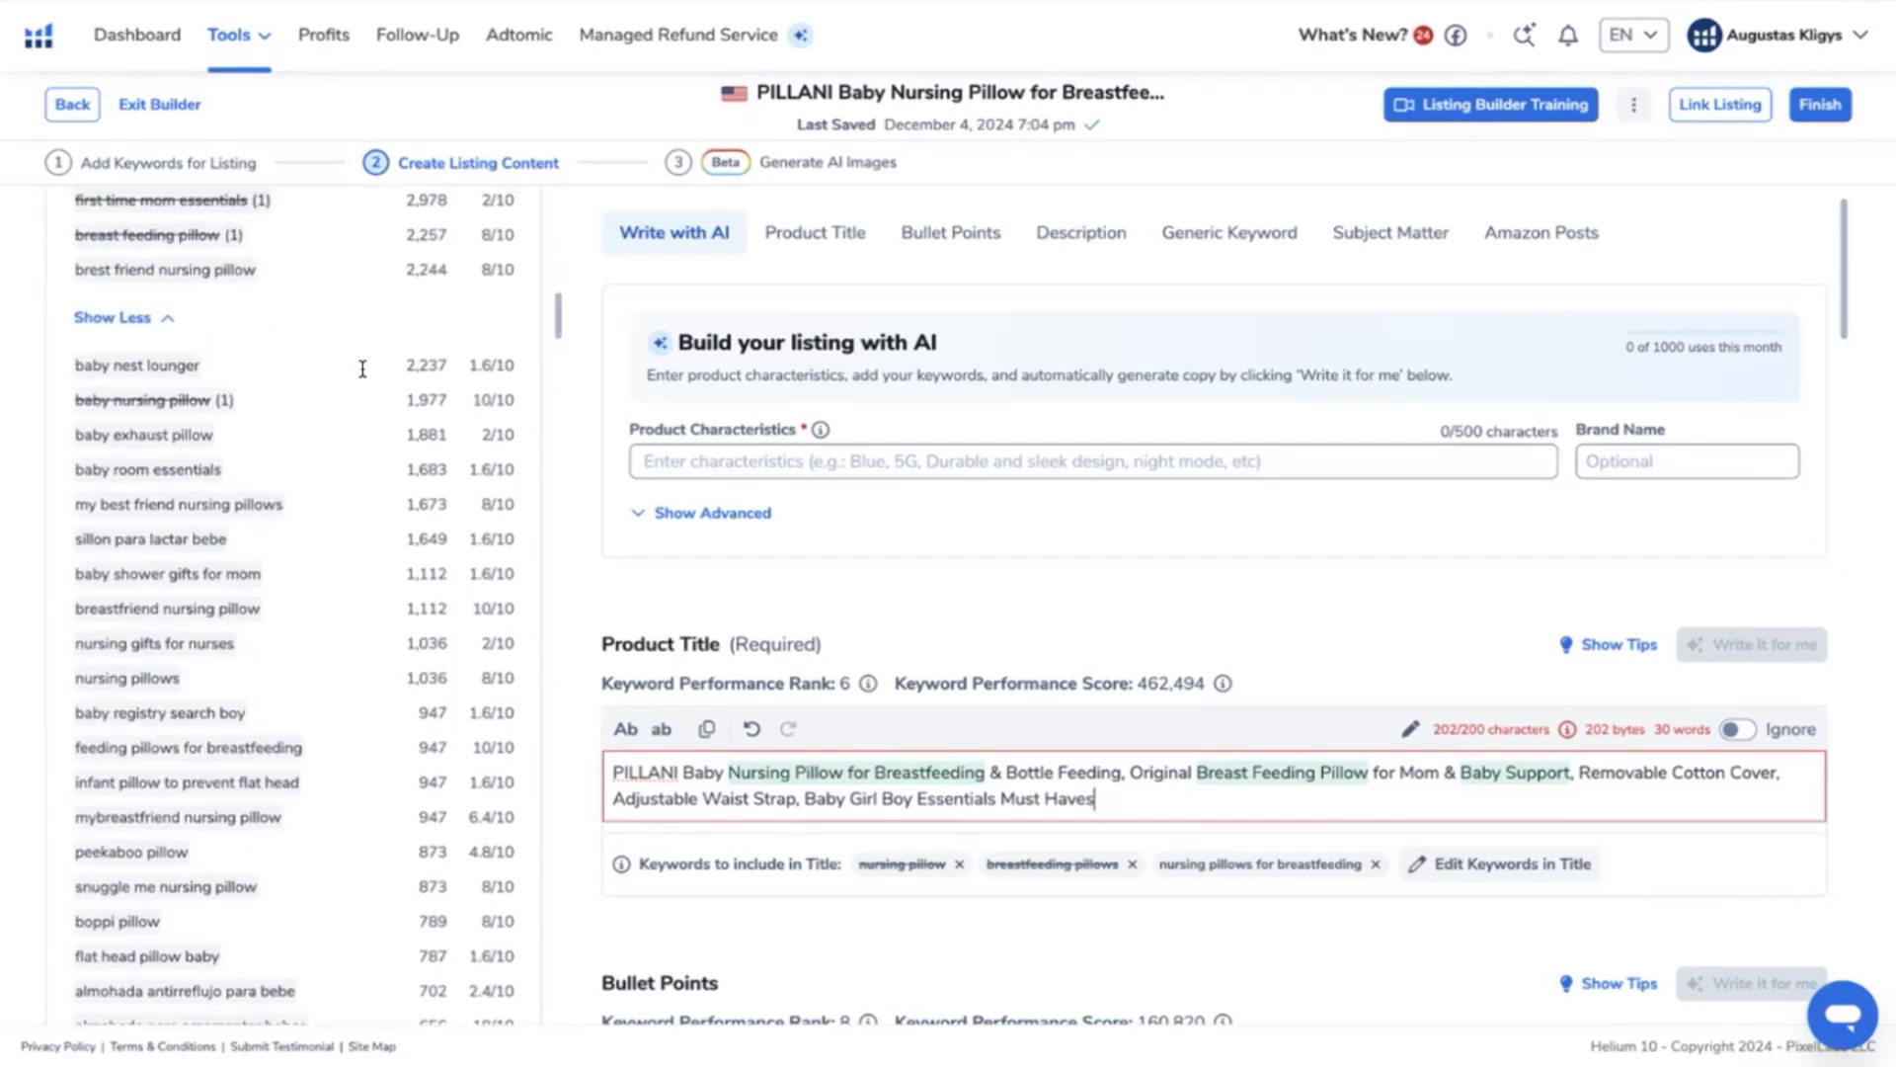
scroll(362, 369, up, 3)
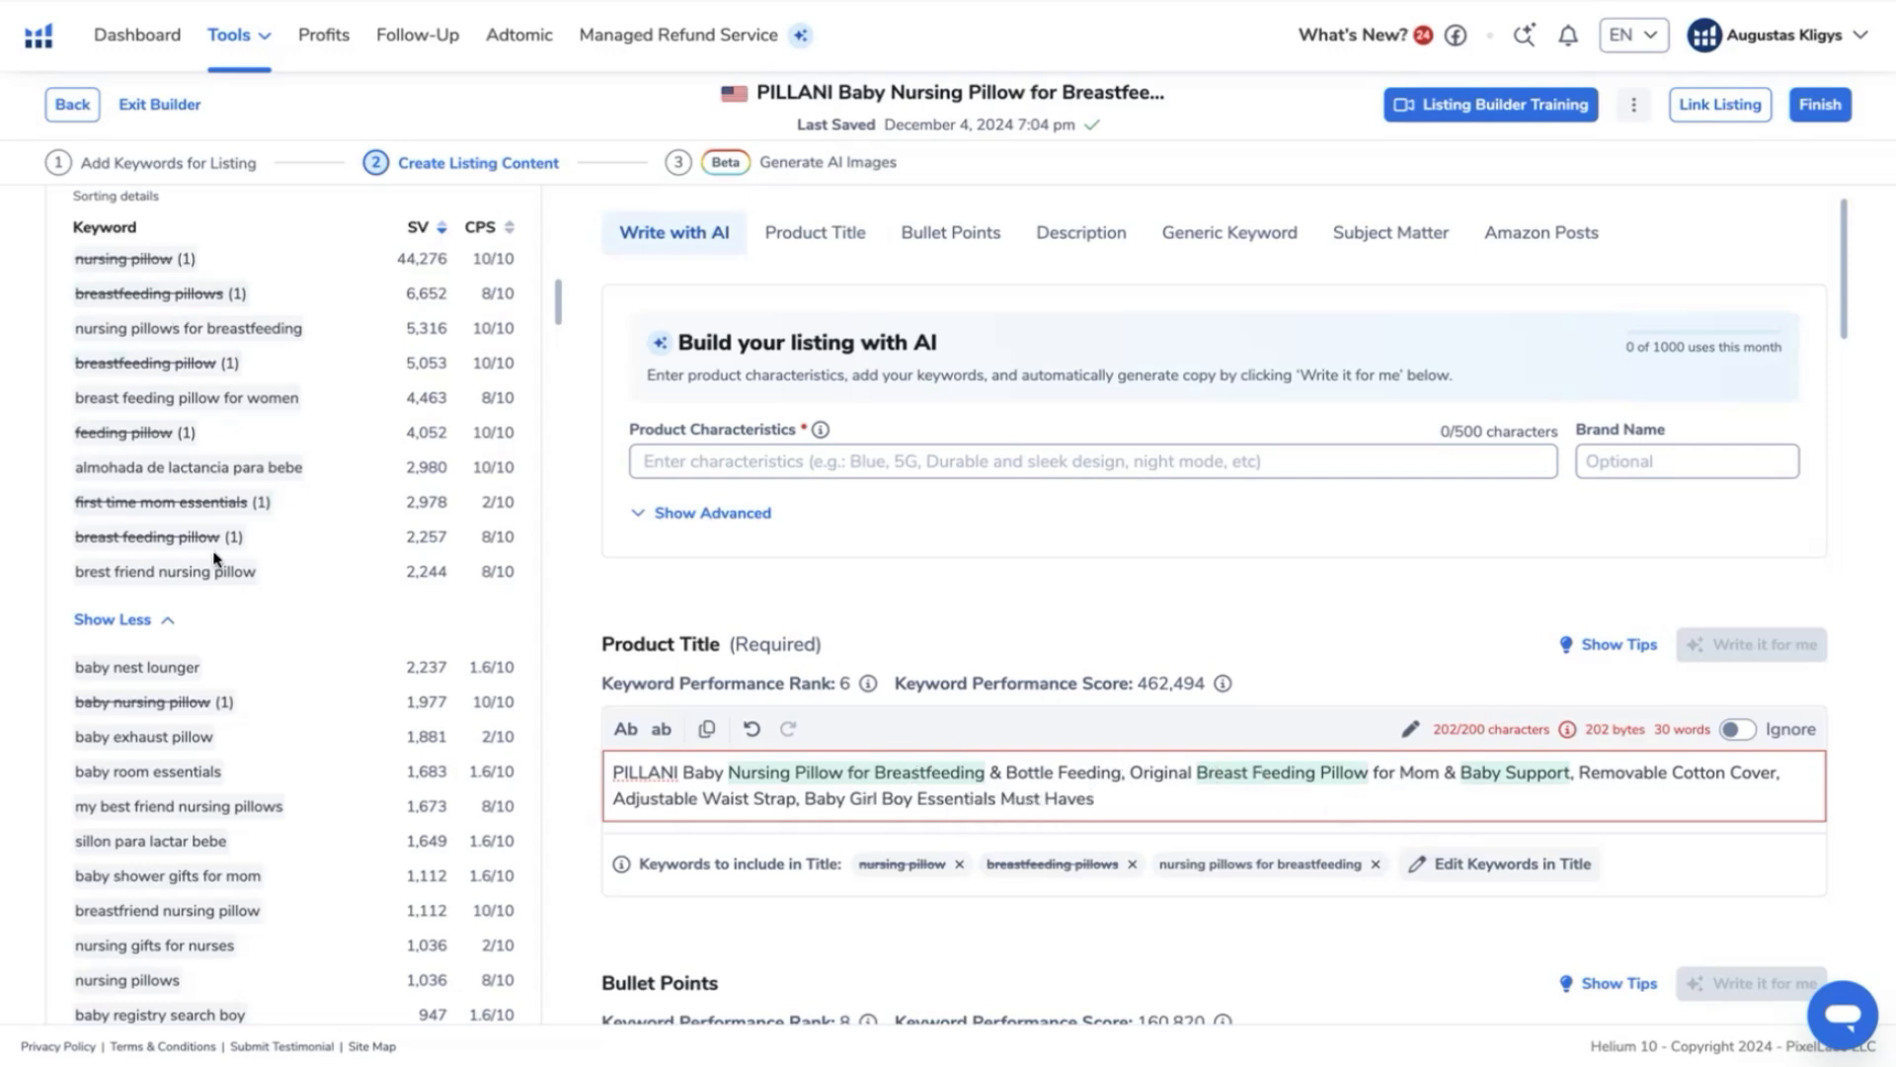
mouse_move(1223, 679)
scroll(823, 679, down, 2)
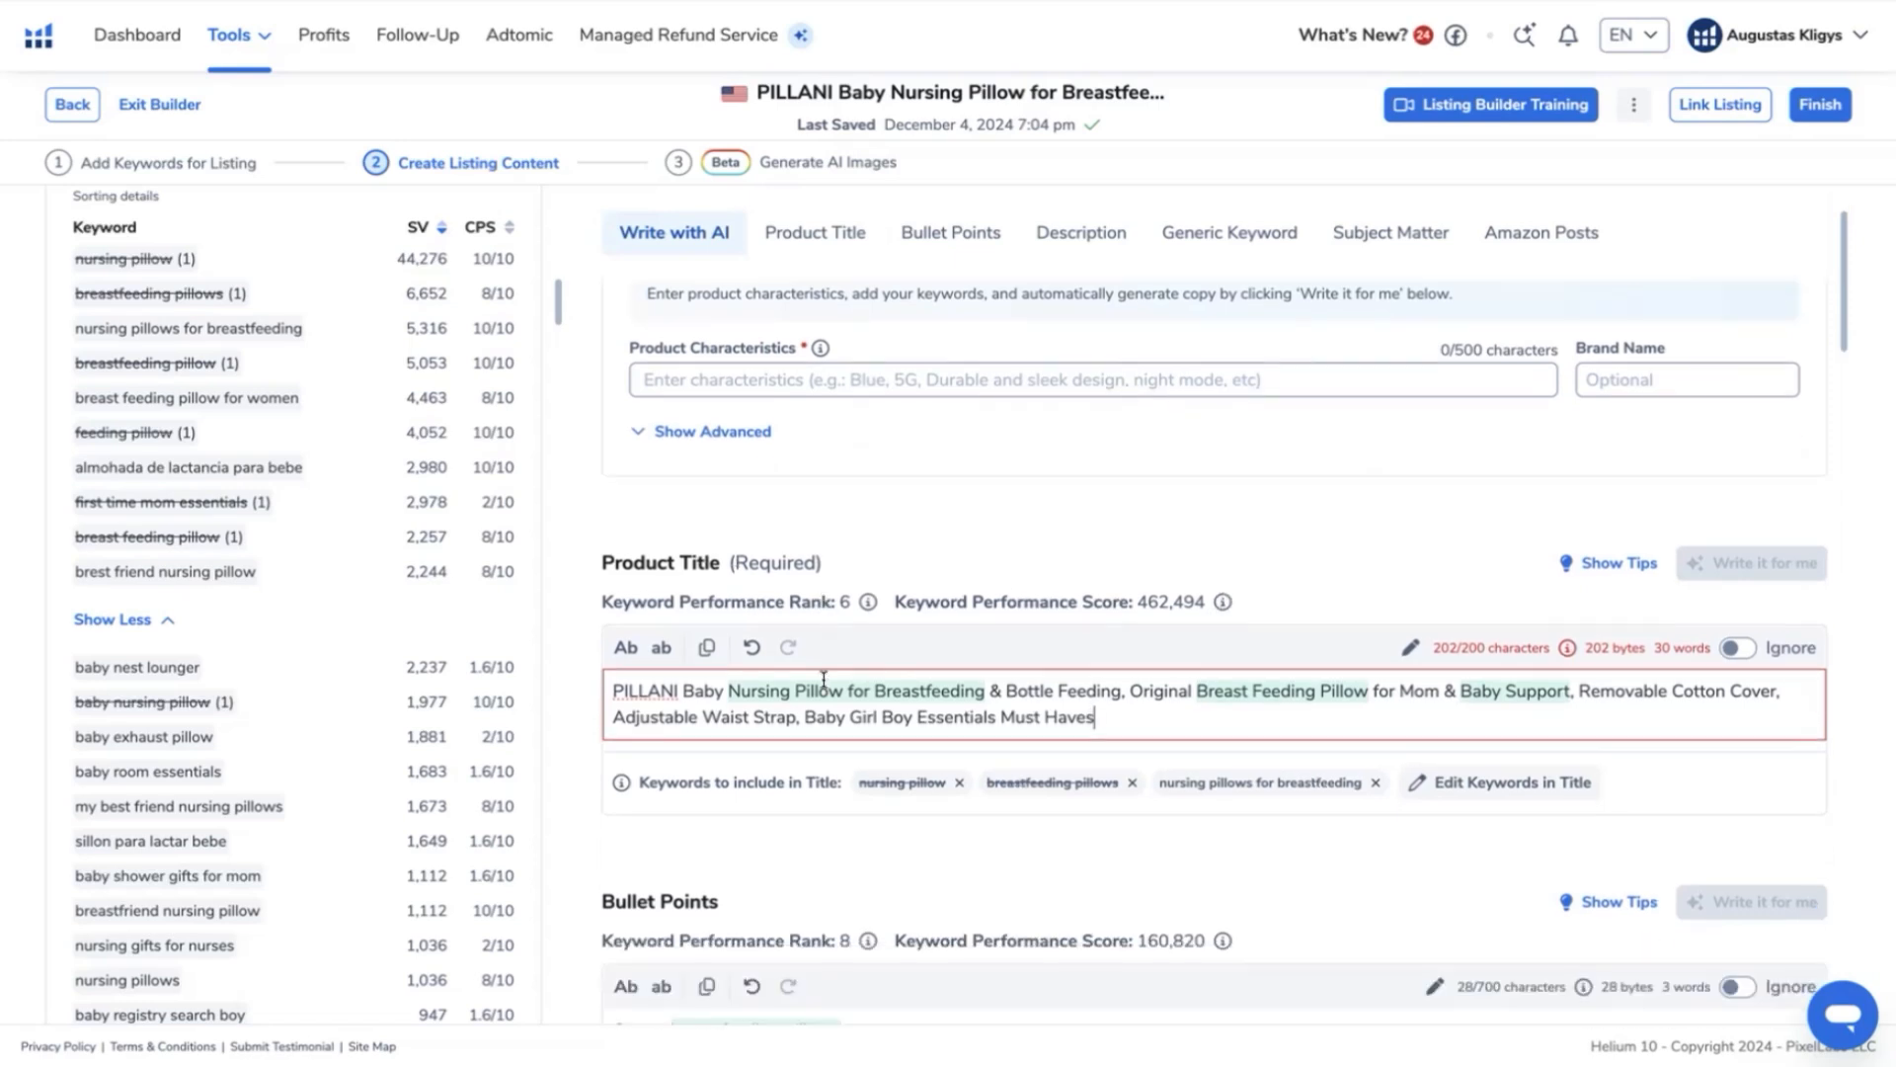
scroll(1037, 664, down, 5)
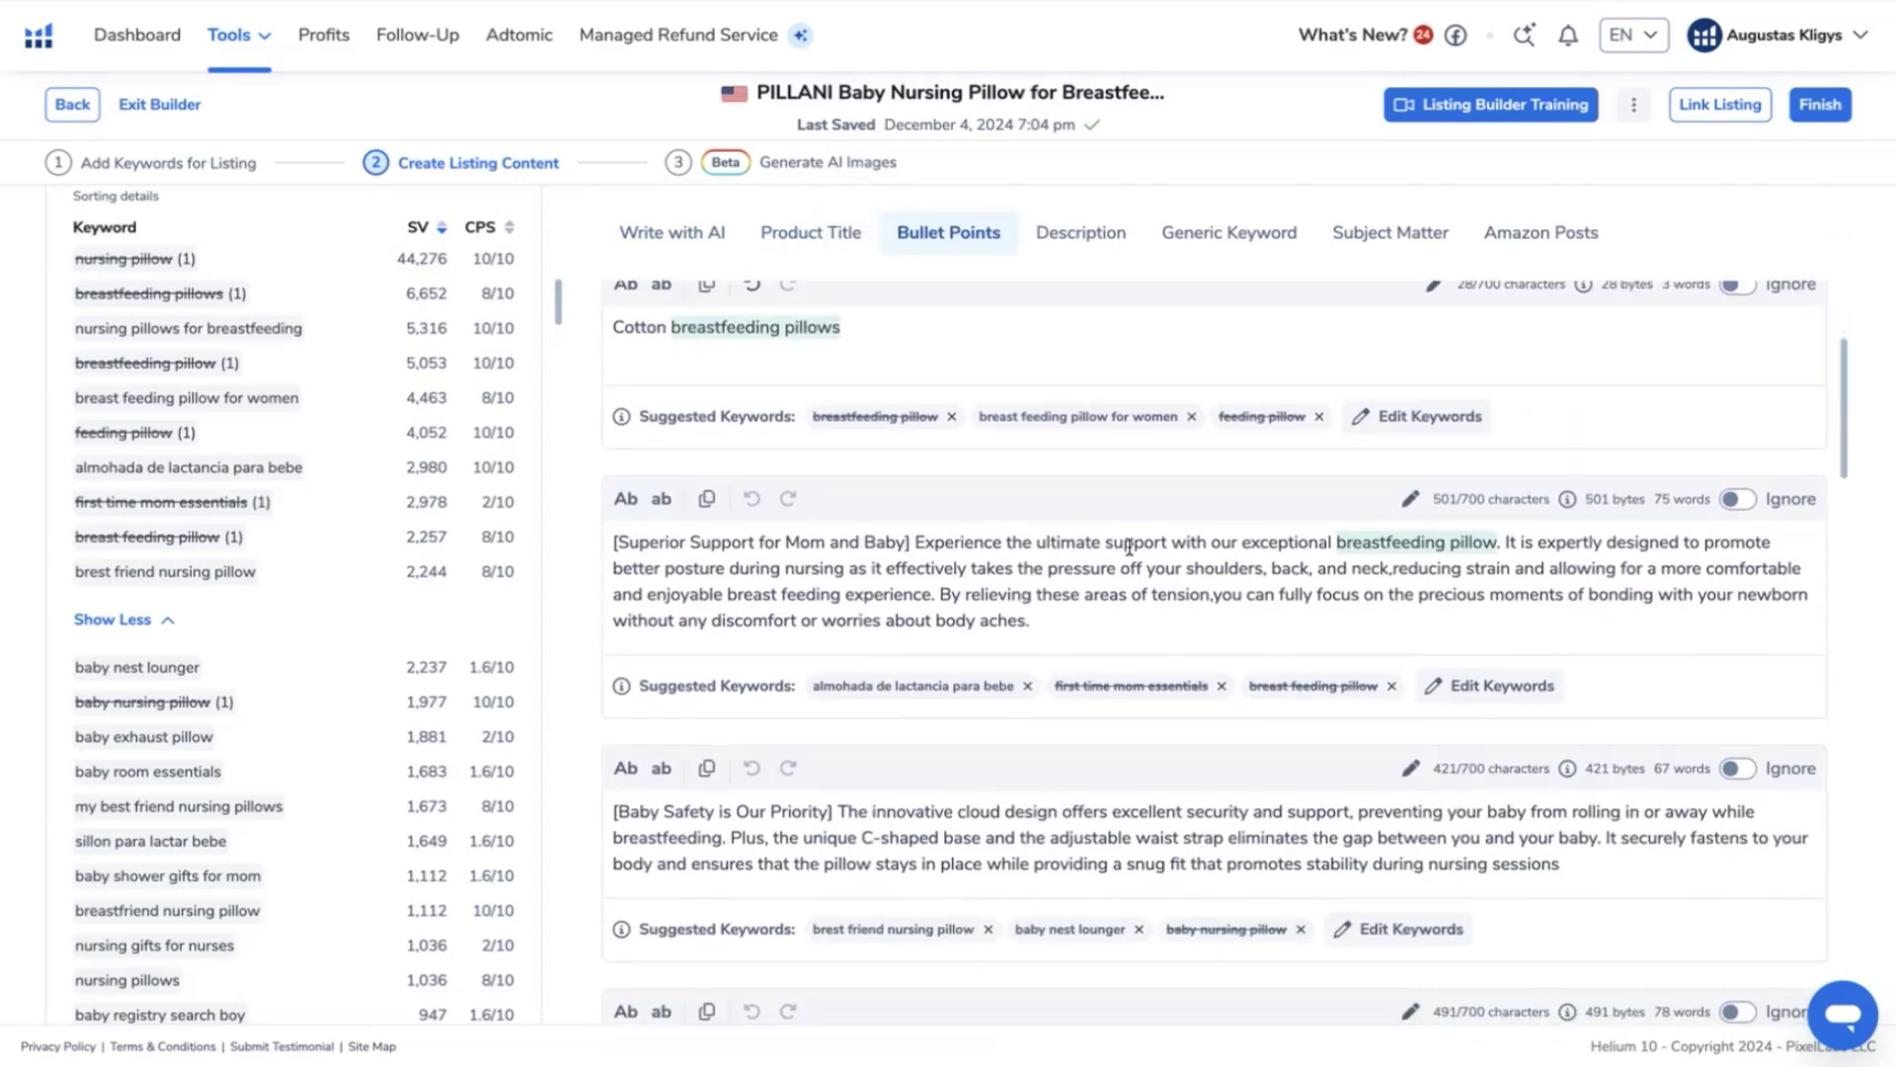
click(1153, 580)
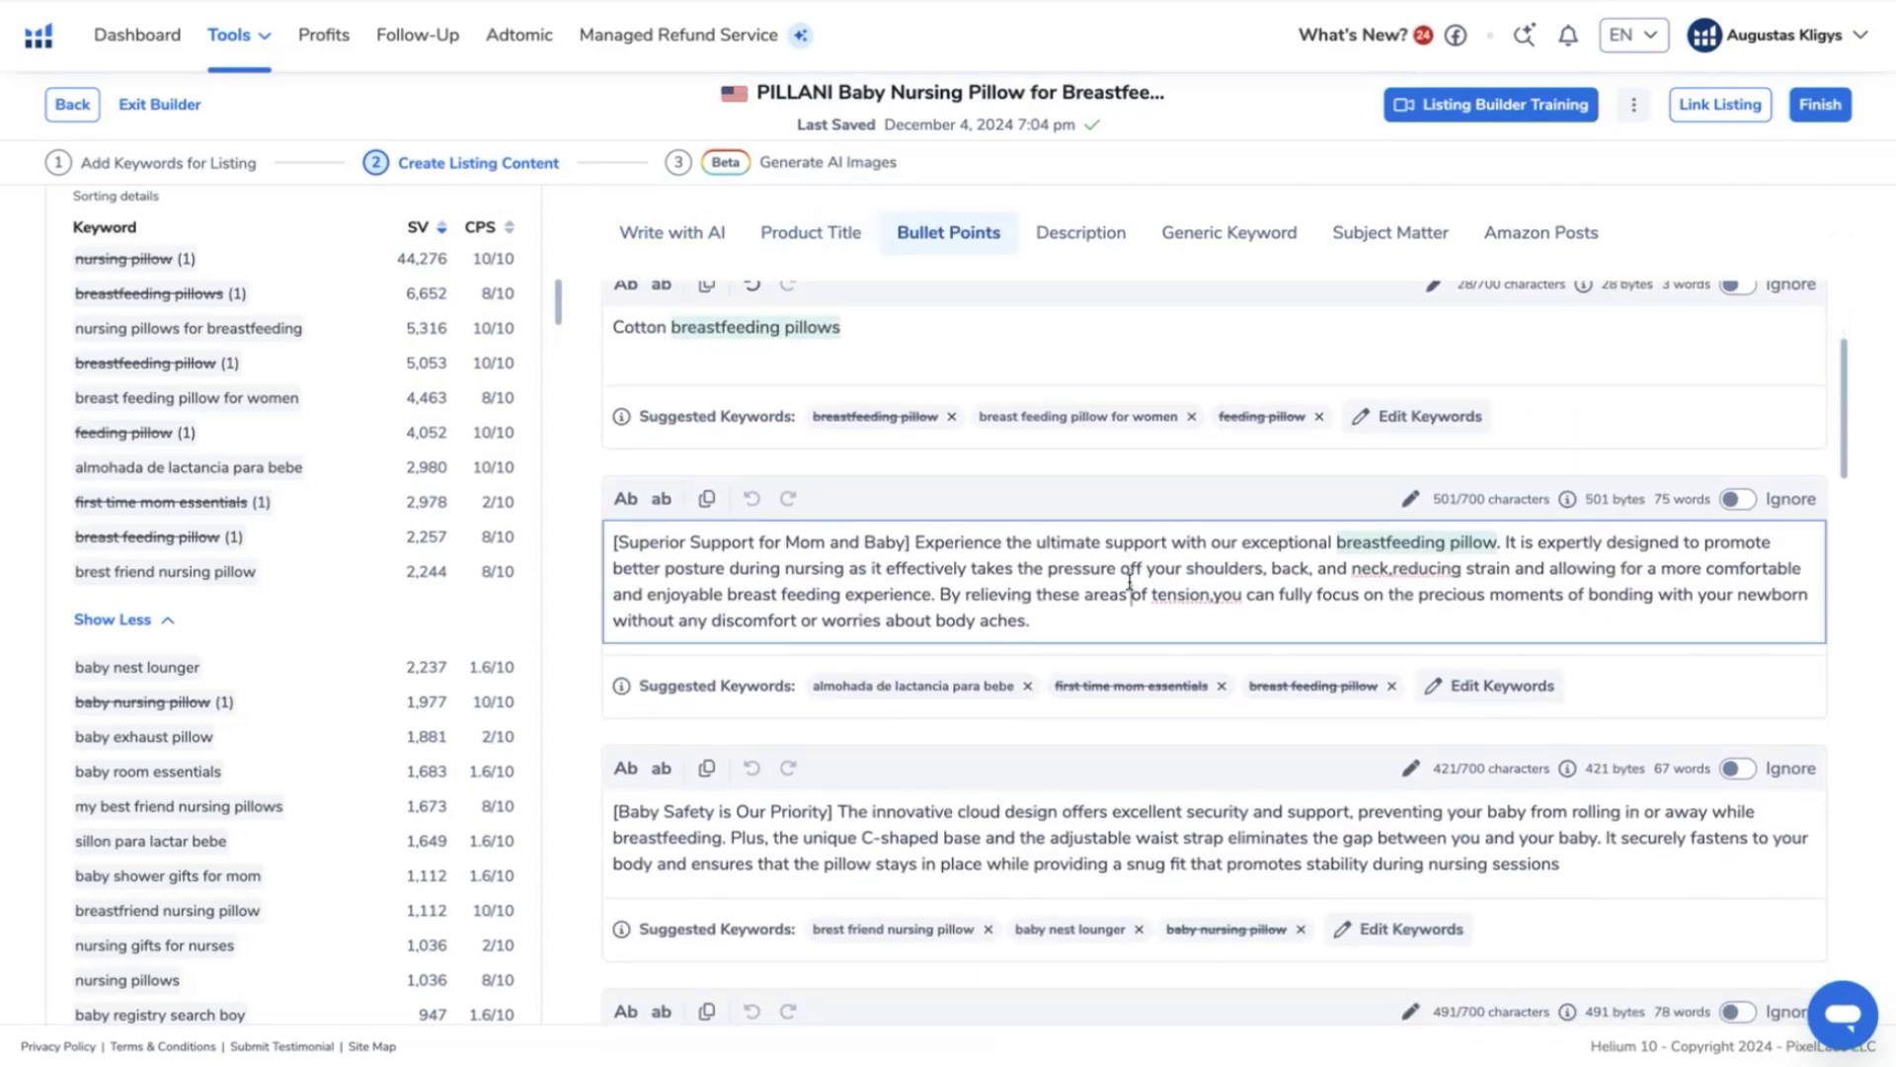
scroll(935, 583, down, 1)
scroll(935, 582, up, 1)
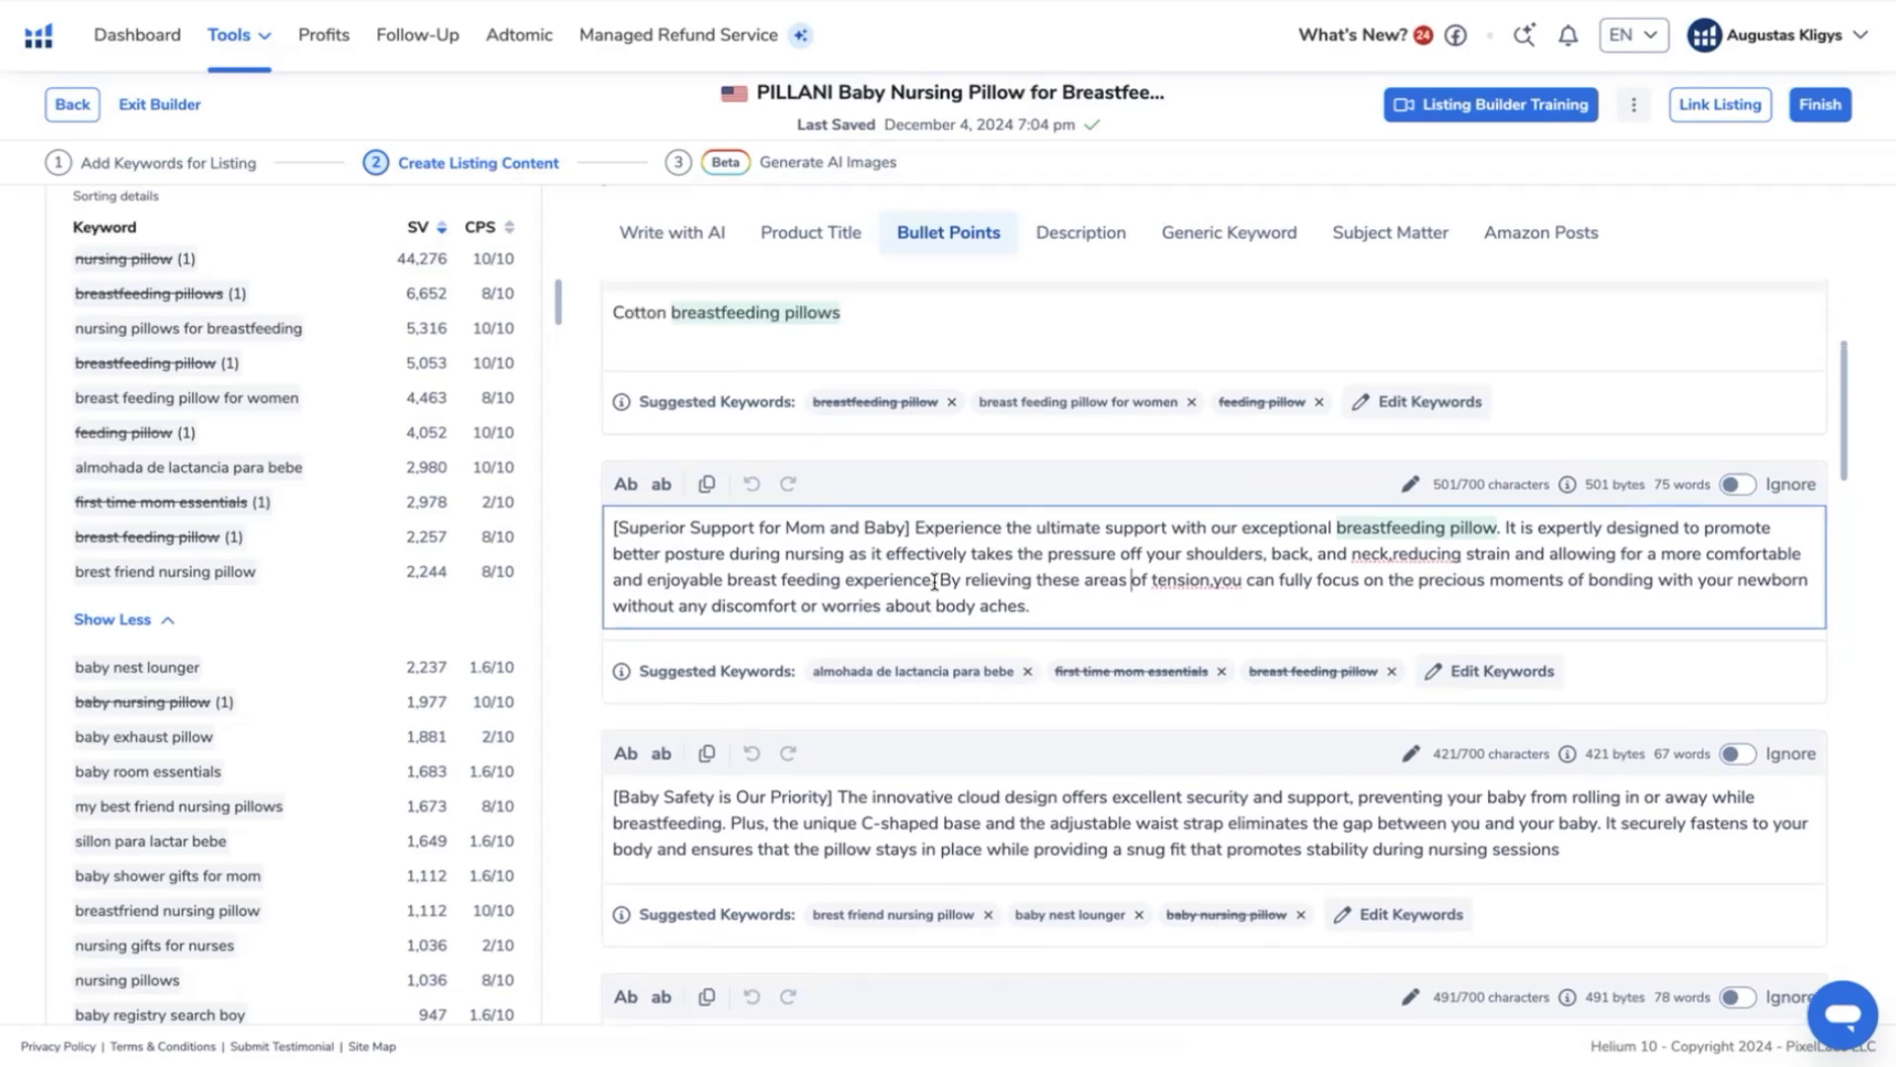
- Copy the unused phrase "nursing pillows for breastfeeding" and replace "breastfeeding pillow" with it in the second bullet point
right_click(330, 327)
click(231, 338)
triple_click(231, 334)
key(super+c)
click(1333, 529)
key(super+v)
click(1762, 529)
key(BackSpace)
key(BackSpace)
key(BackSpace)
key(BackSpace)
key(BackSpace)
key(BackSpace)
key(BackSpace)
key(BackSpace)
key(BackSpace)
key(BackSpace)
key(BackSpace)
key(BackSpace)
key(BackSpace)
key(BackSpace)
key(BackSpace)
key(BackSpace)
key(BackSpace)
key(BackSpace)
key(BackSpace)
key(BackSpace)
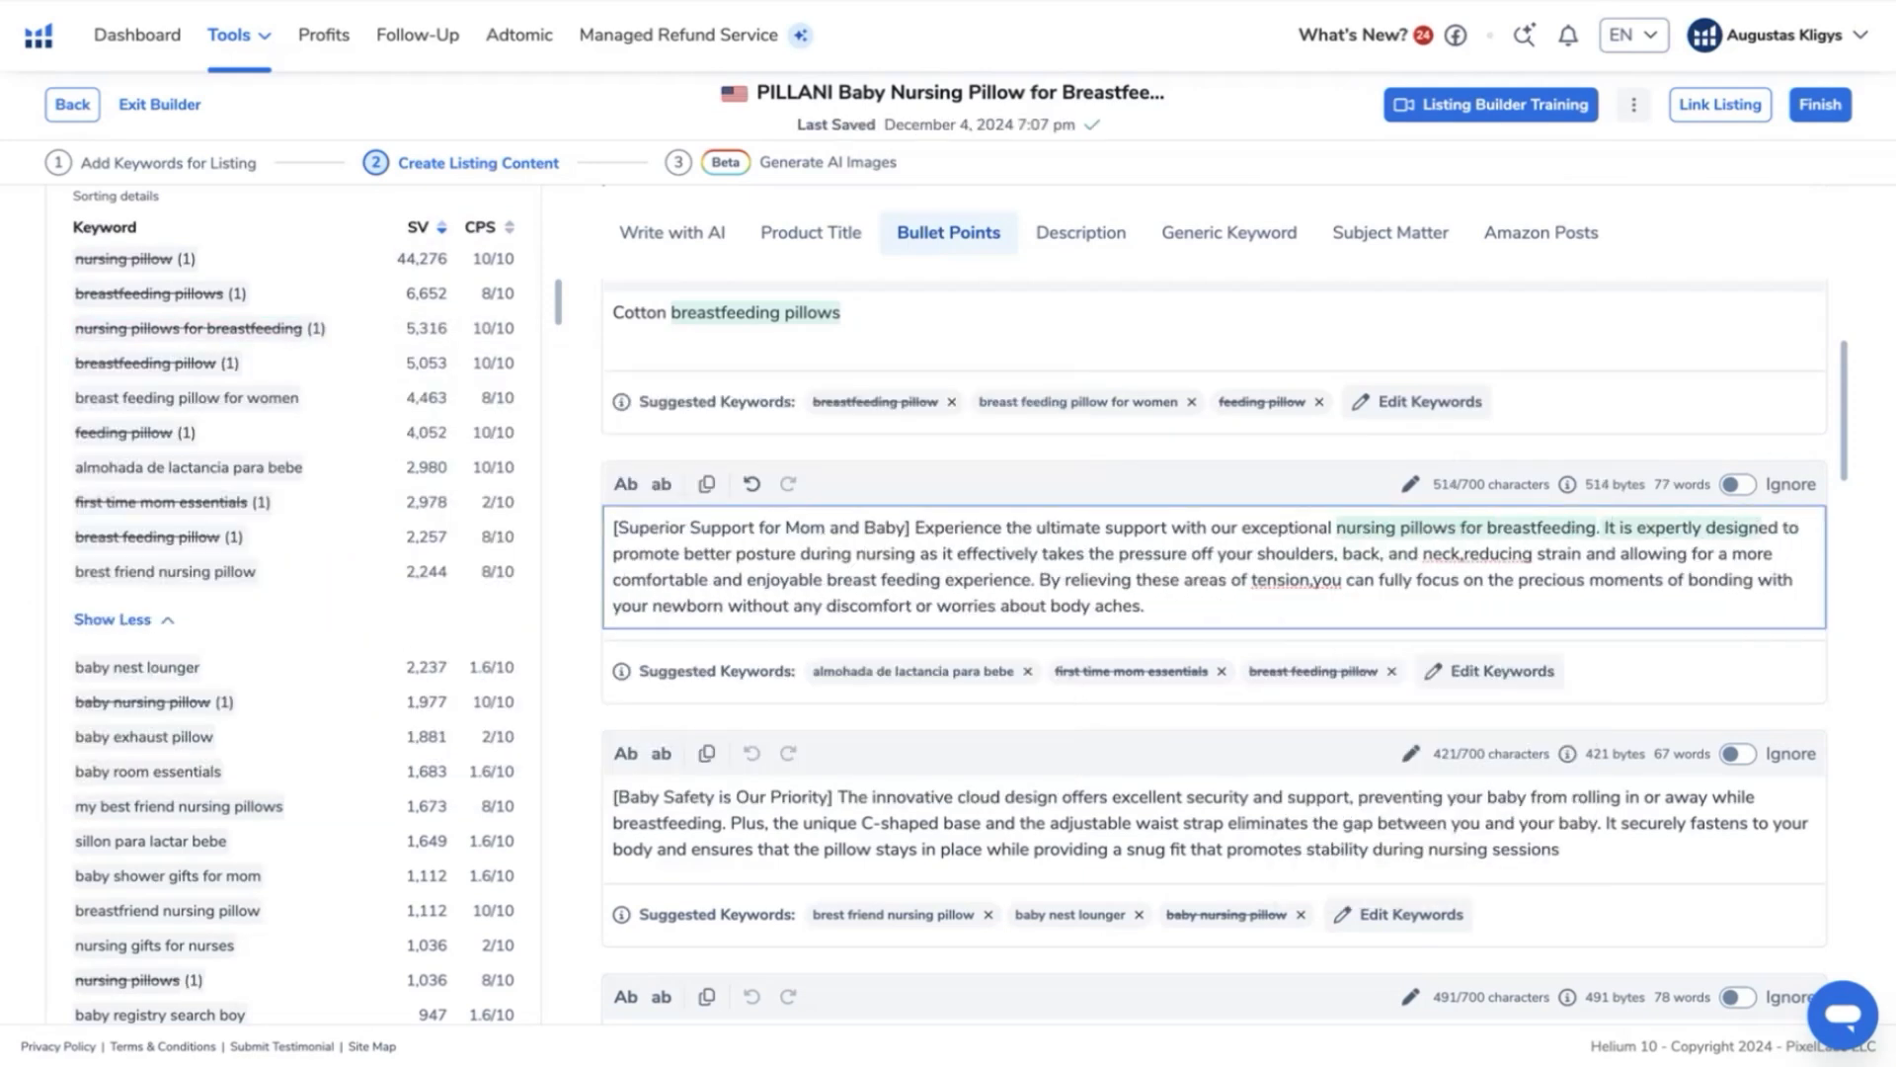
click(1107, 579)
- Check the bullet points' keyword performance rank and score, and look over the remaining unused phrases such as "breast feeding pillow for women"
scroll(1101, 578, up, 3)
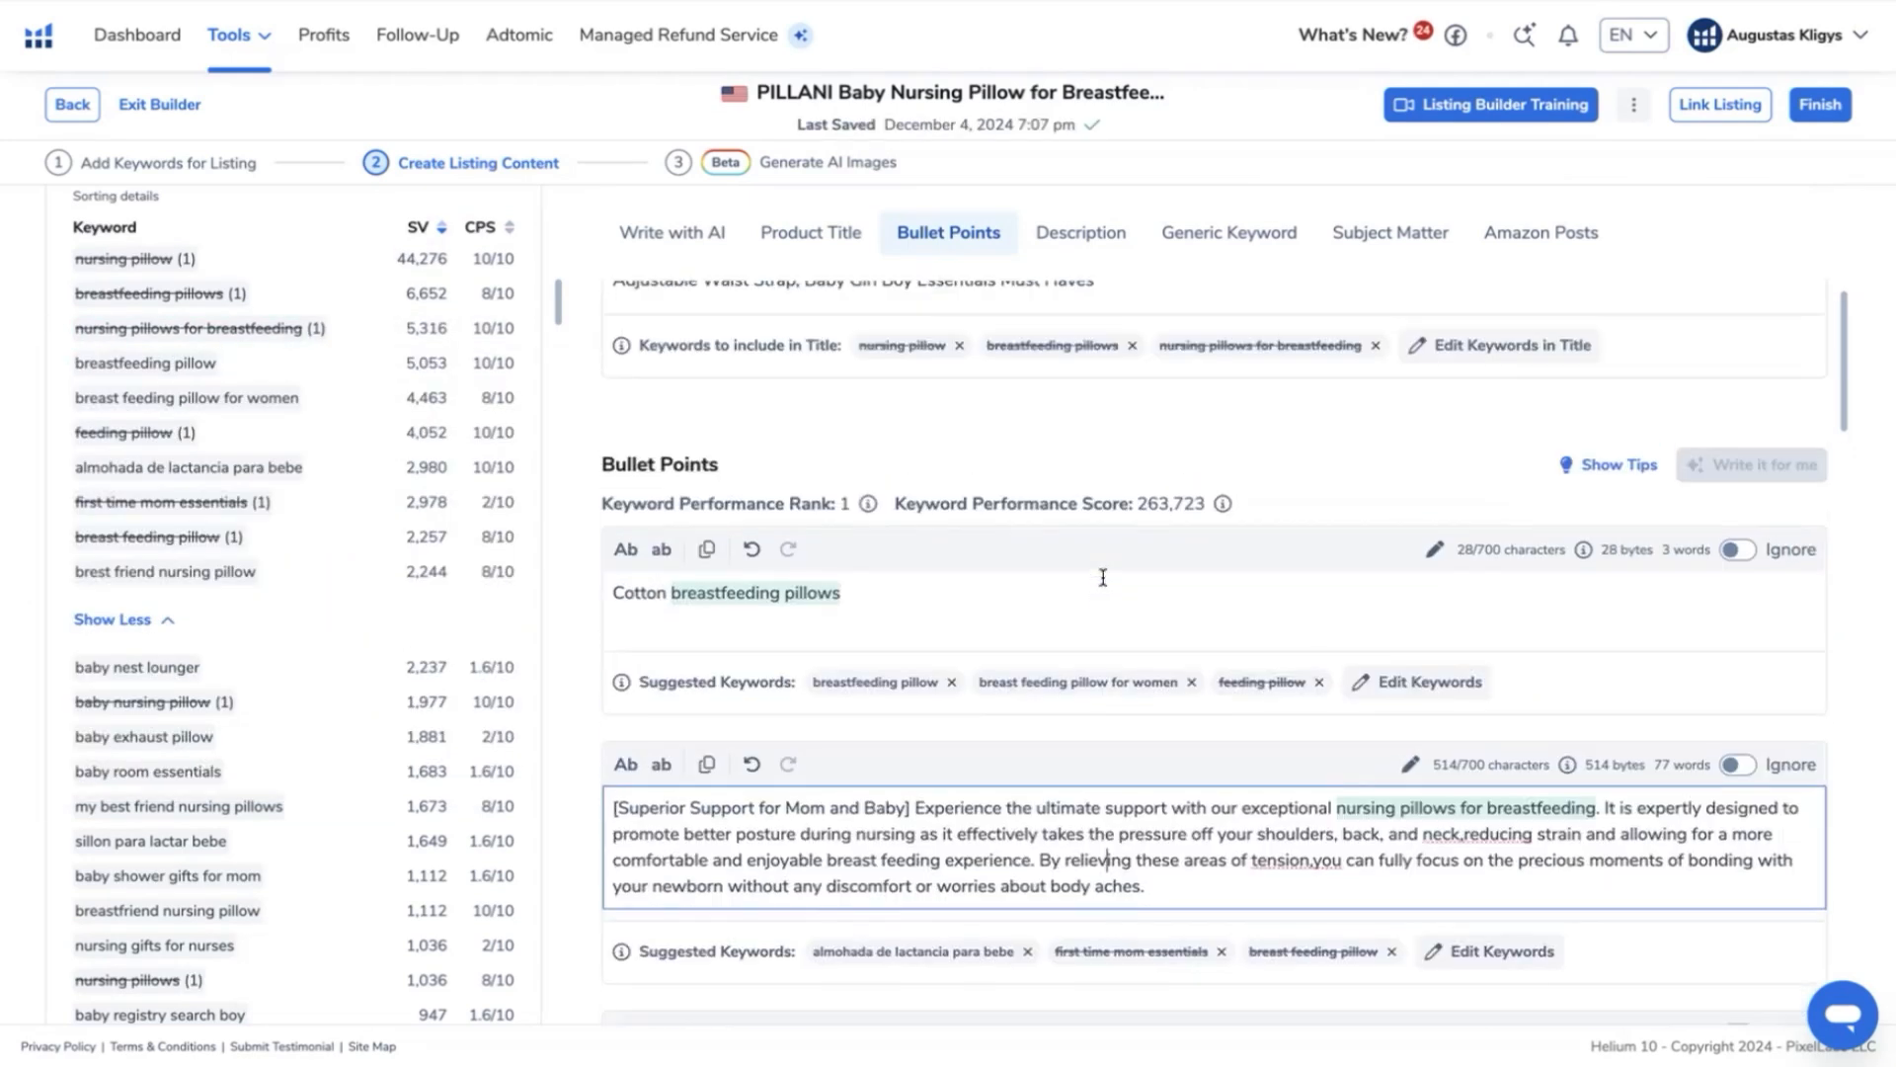
drag(405, 328, 515, 338)
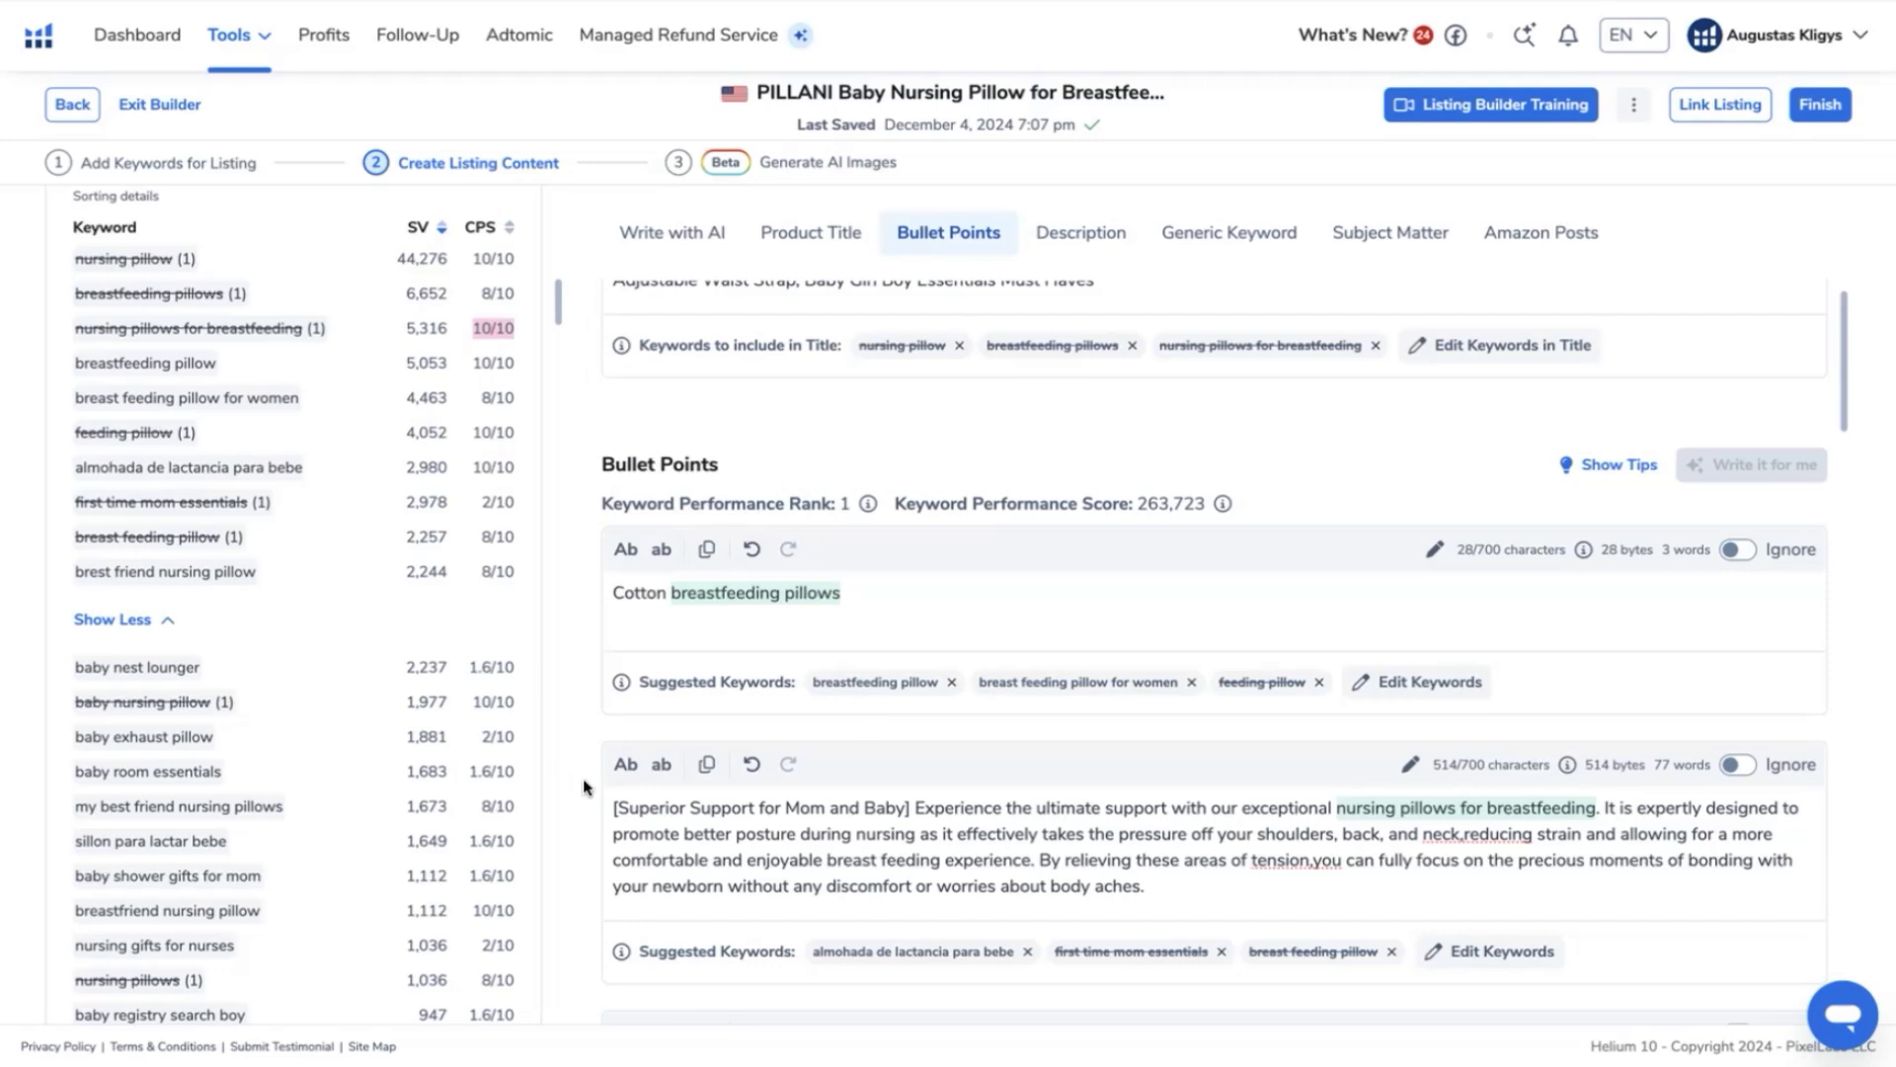
scroll(914, 823, down, 1)
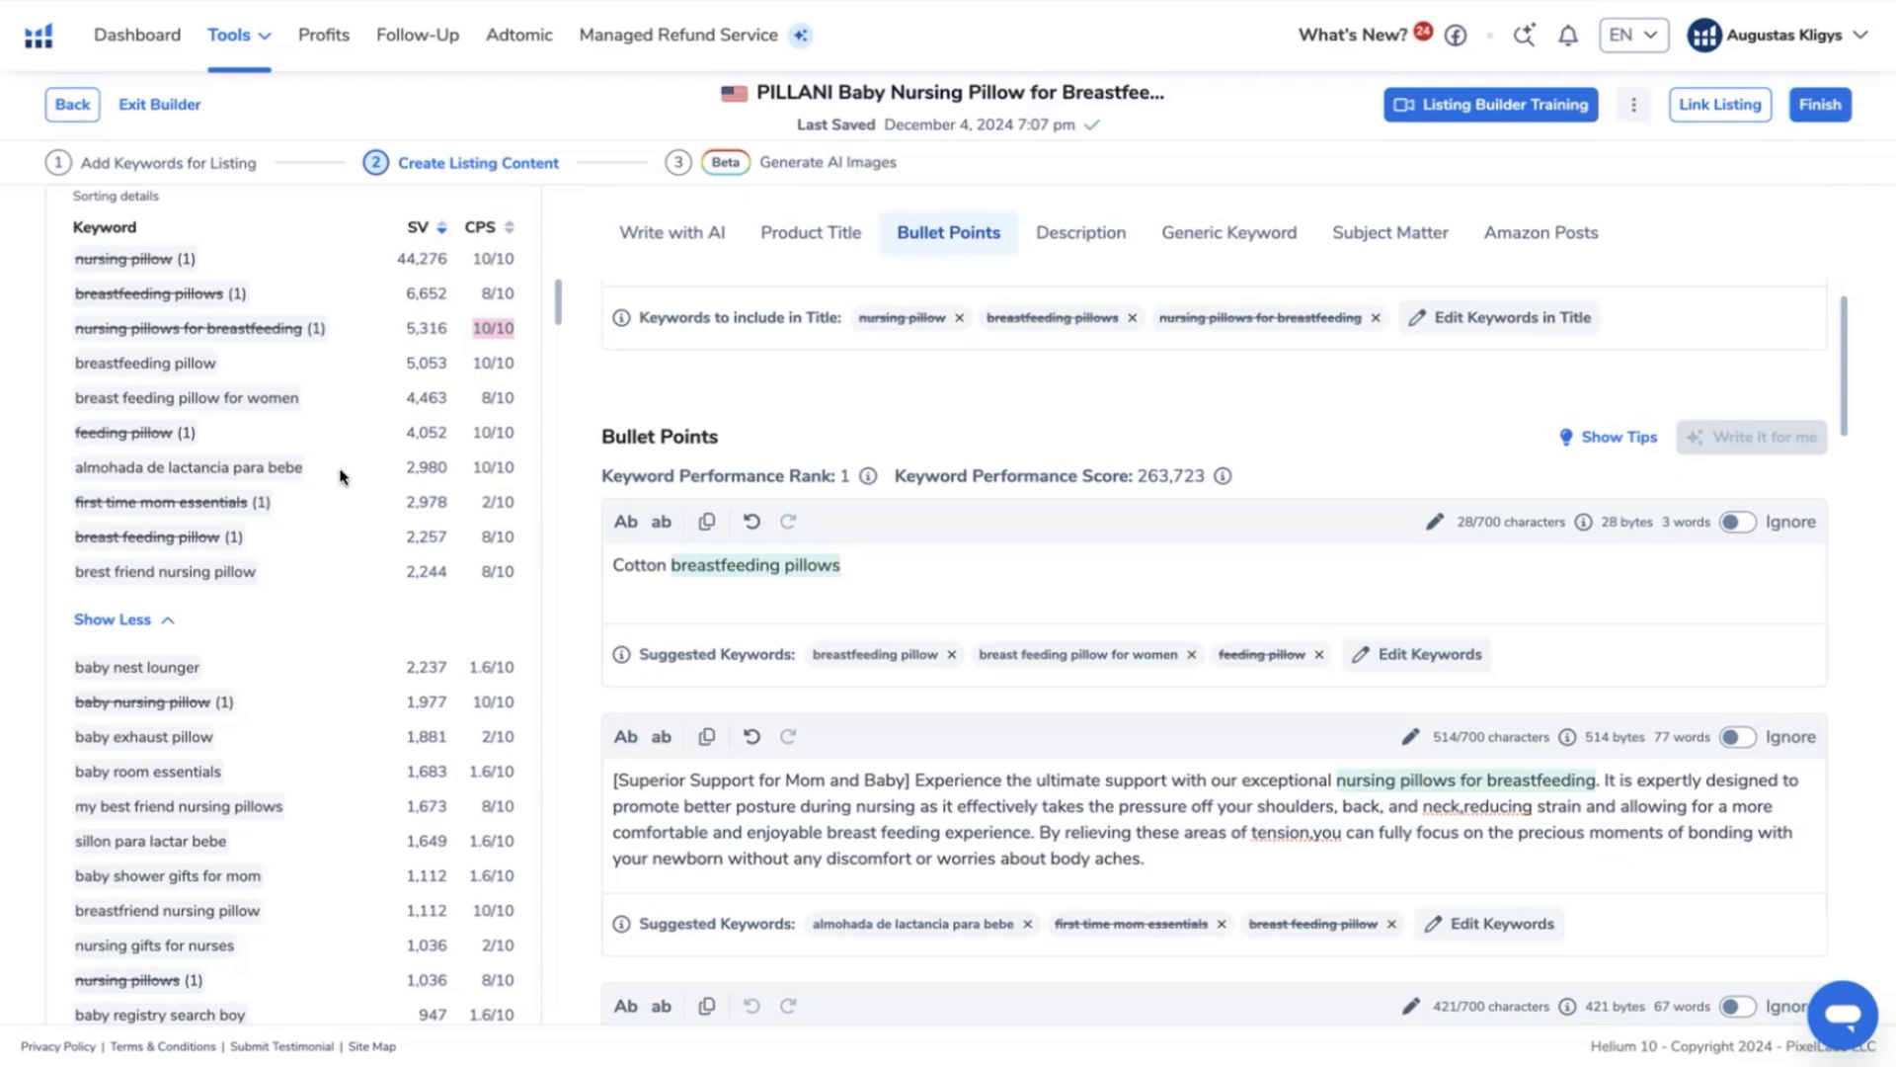
scroll(267, 472, up, 2)
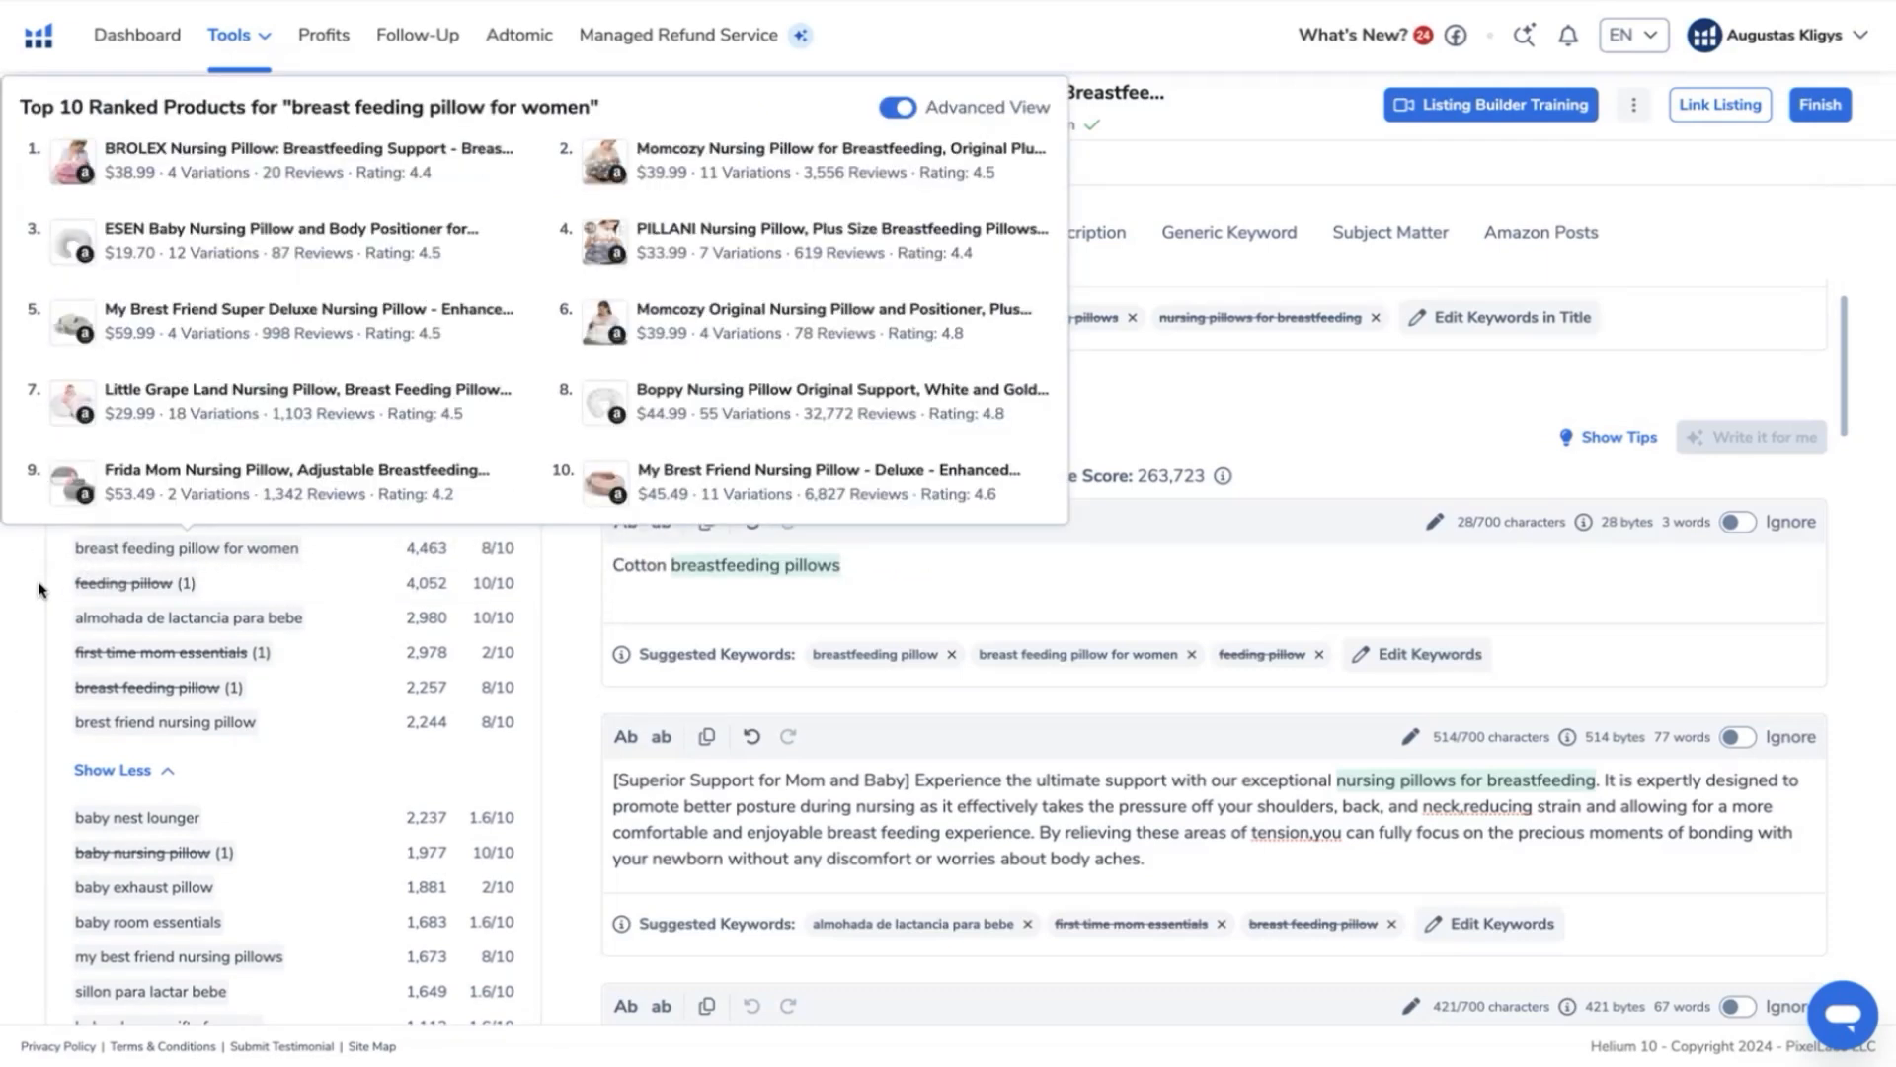
- Look through the unused root keywords and compare them with the product title, bullet points and description to find missing words such as "women"
scroll(966, 615, up, 2)
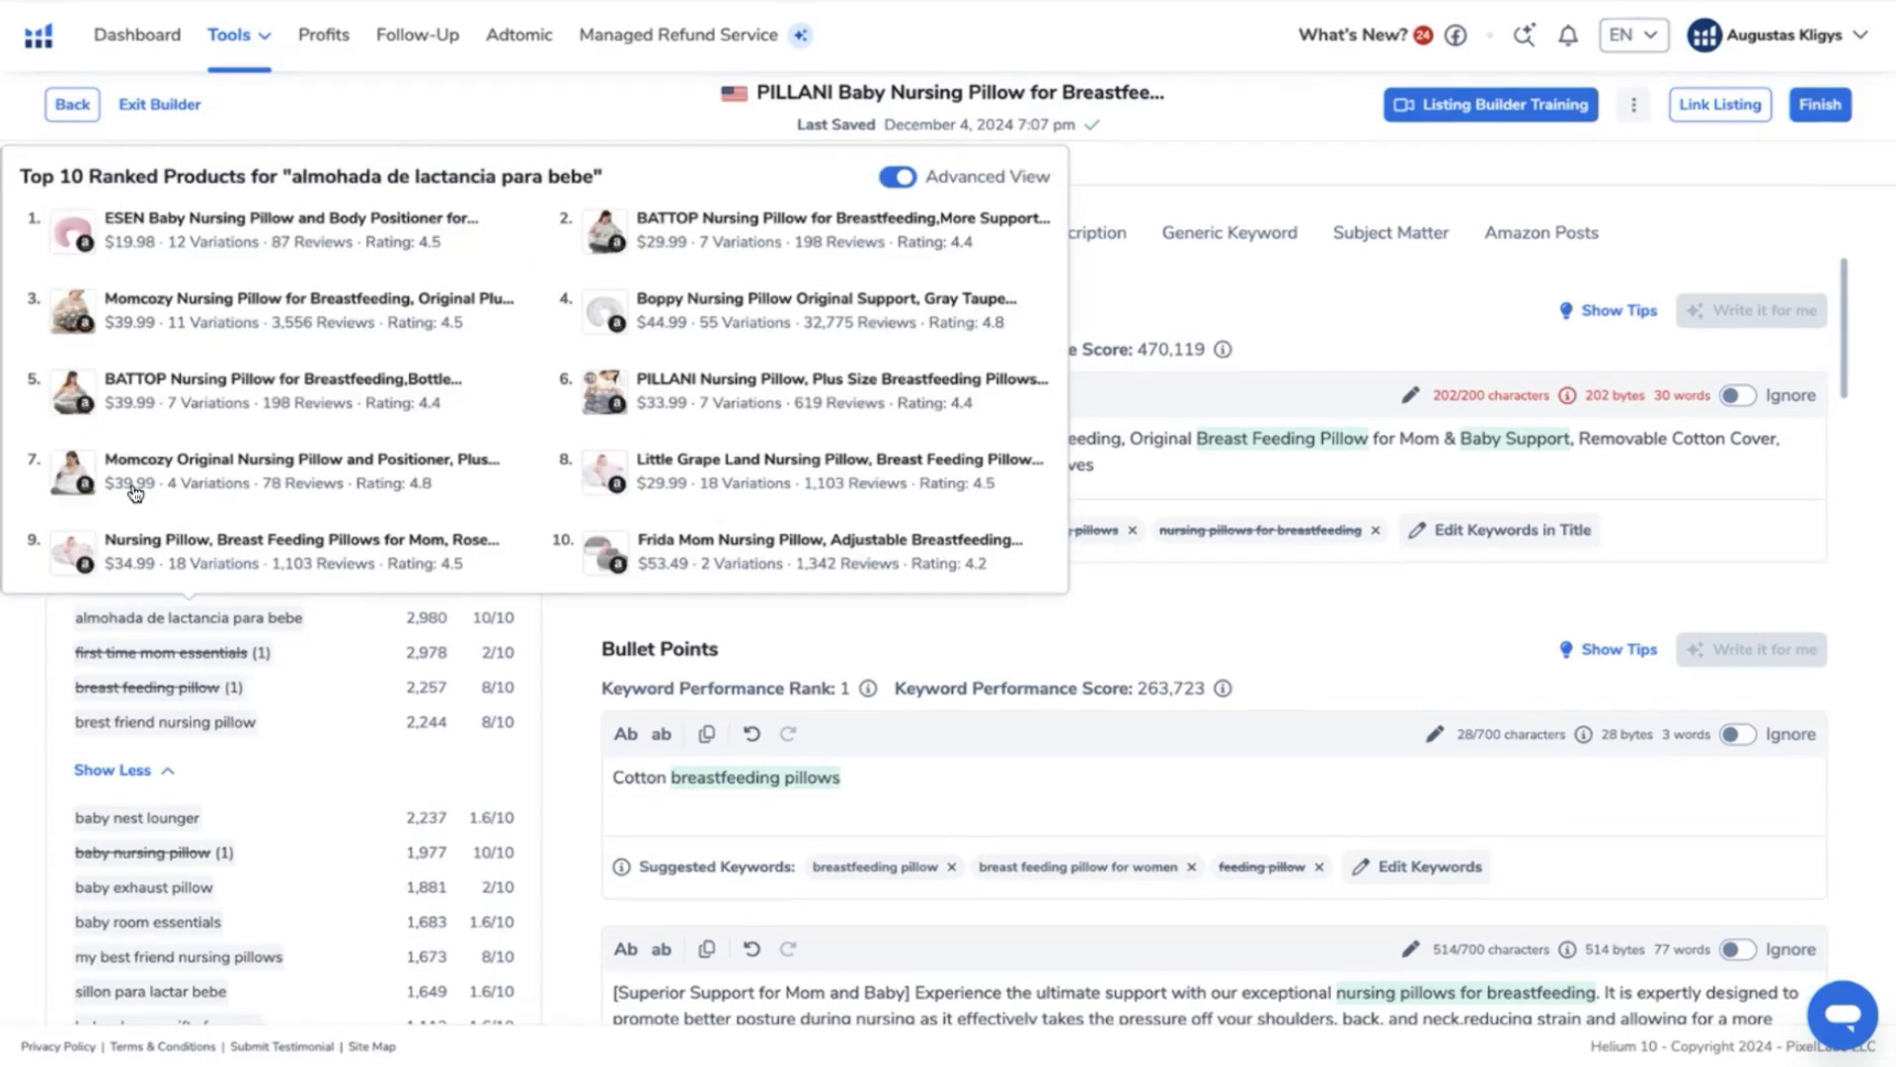
scroll(305, 332, up, 8)
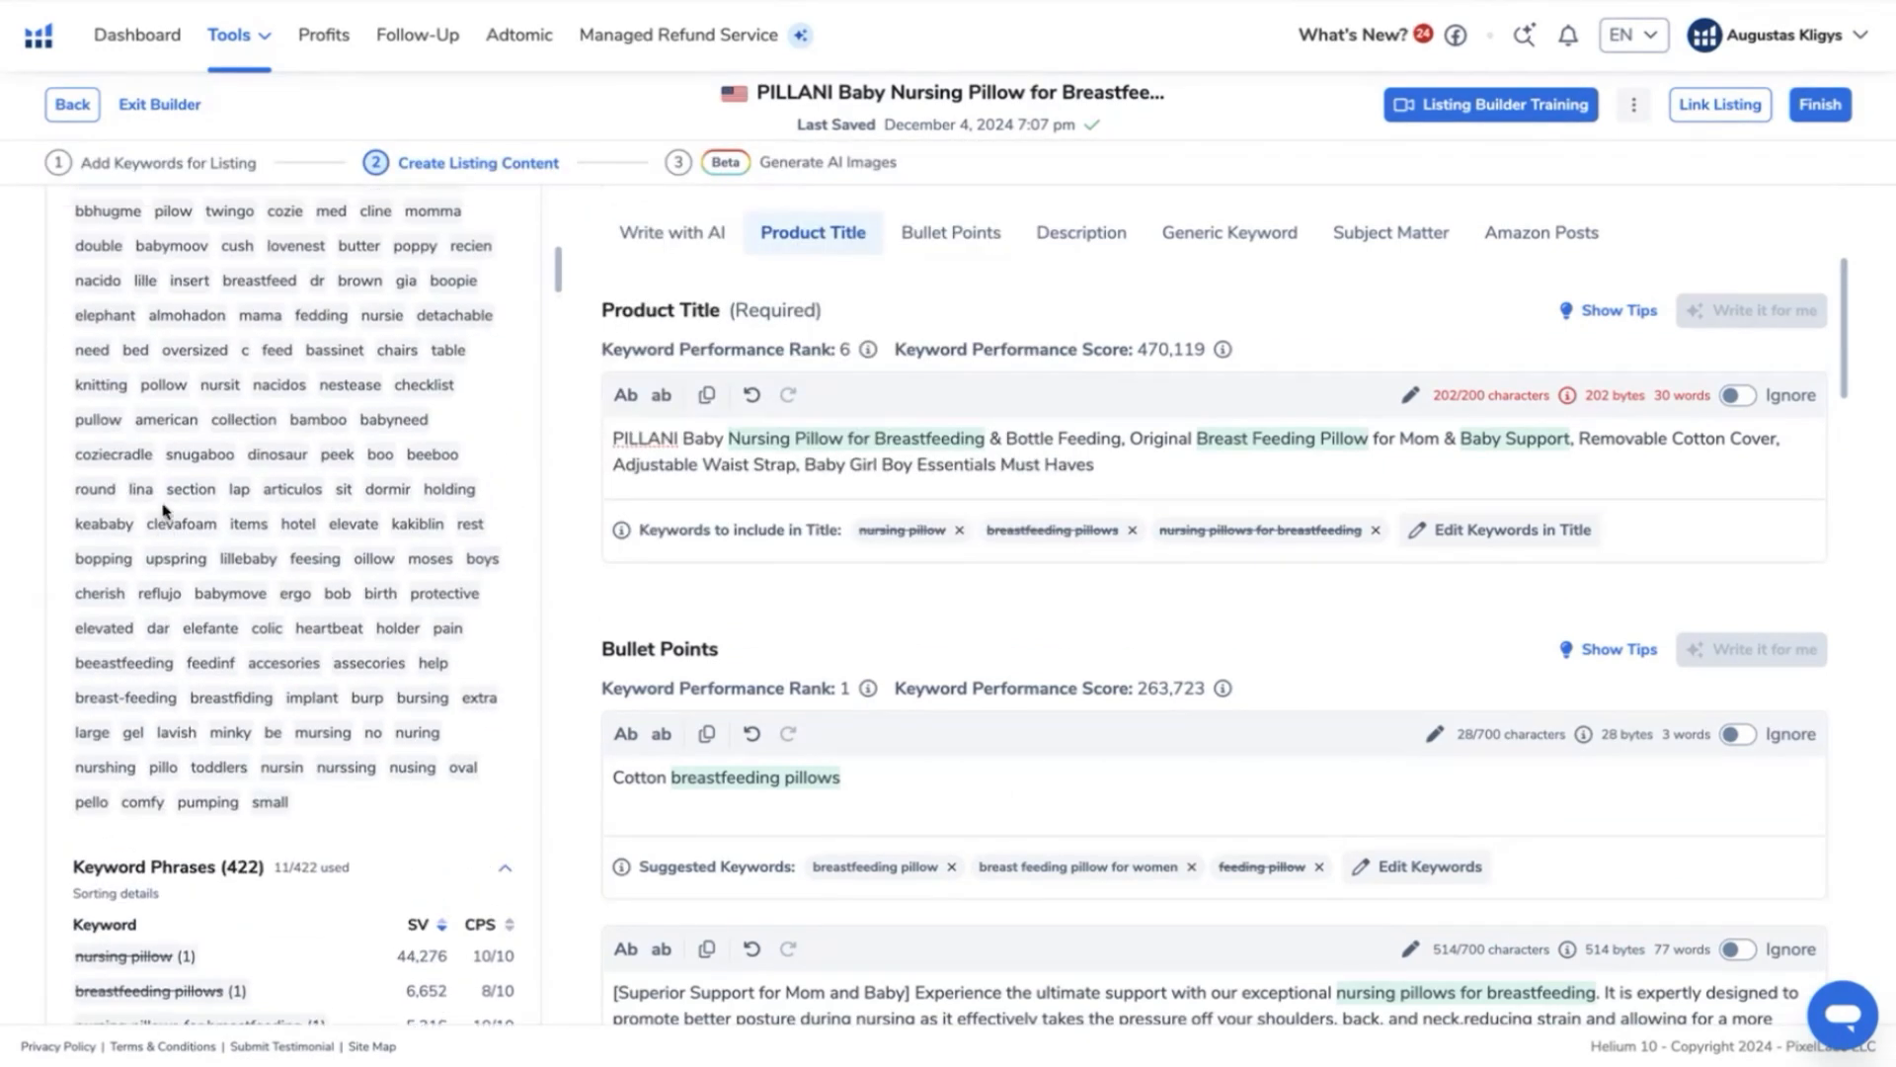
scroll(251, 346, up, 2)
scroll(267, 331, up, 2)
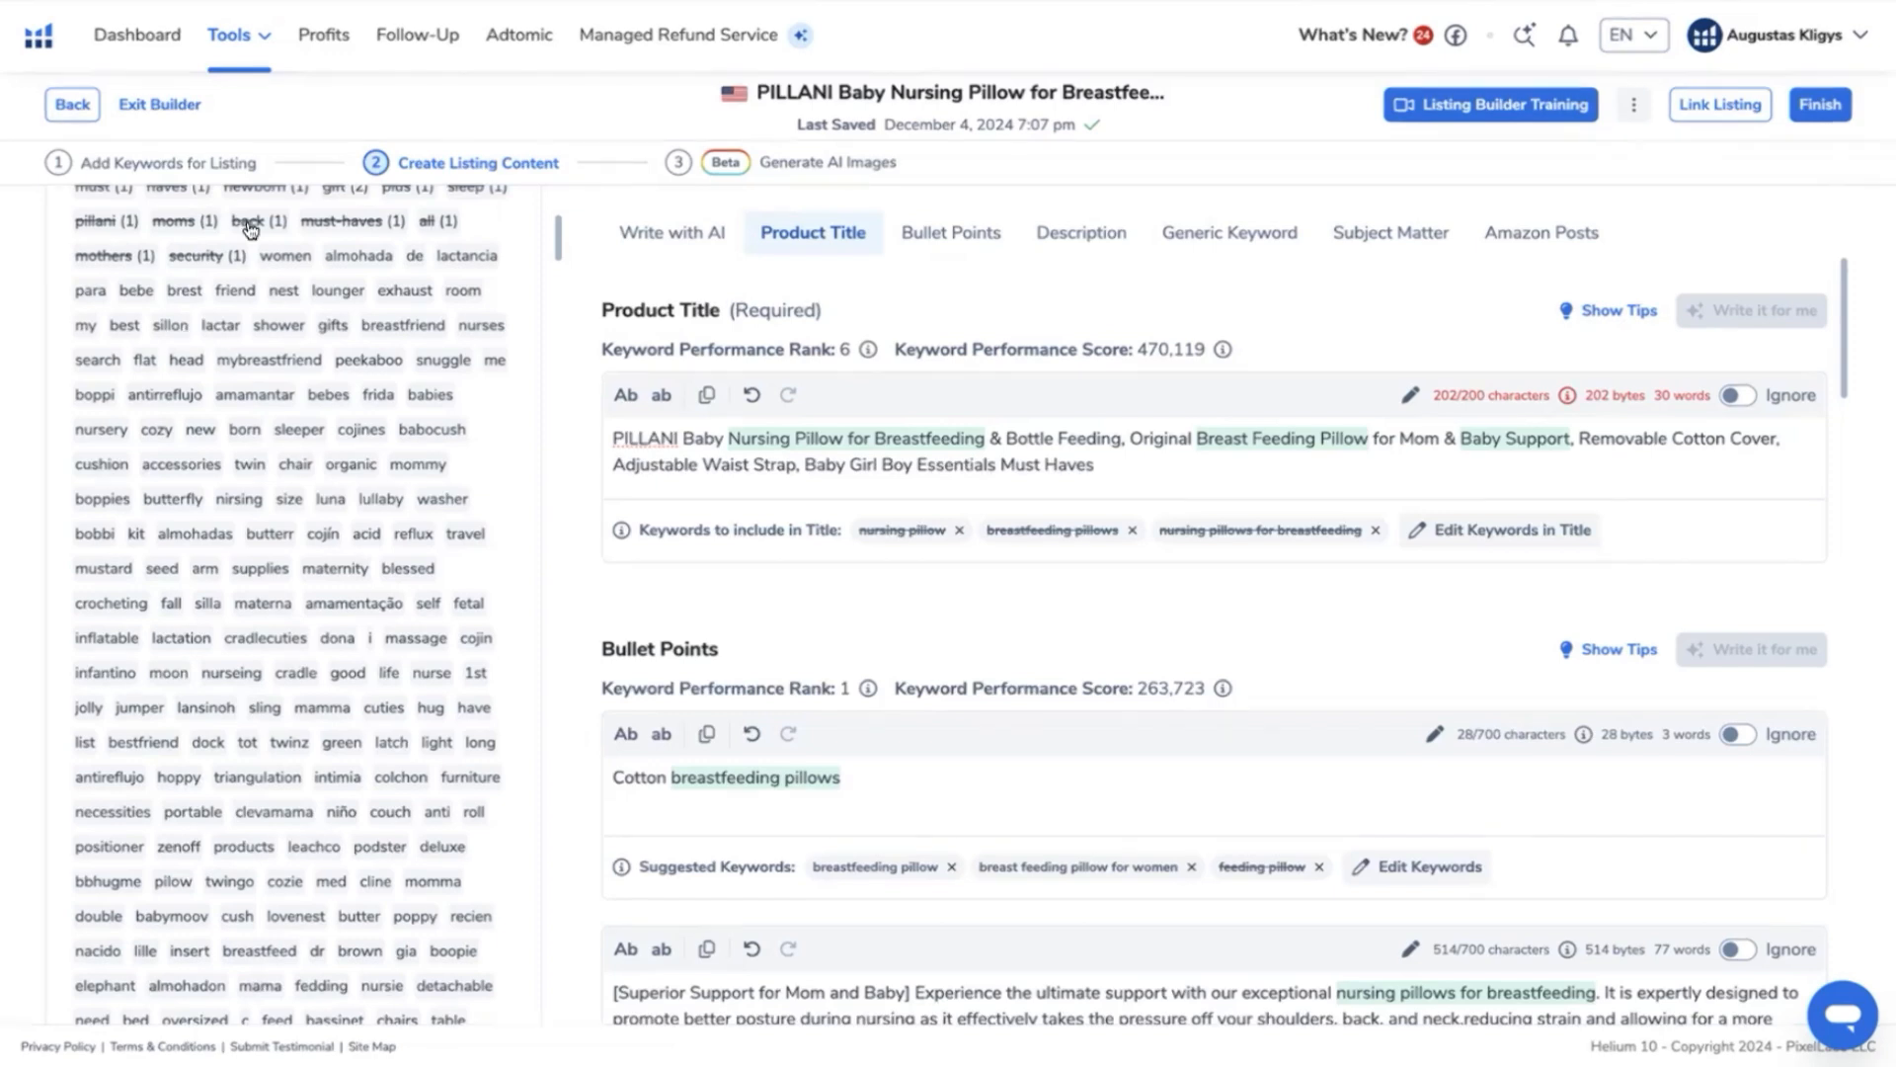
scroll(284, 334, up, 1)
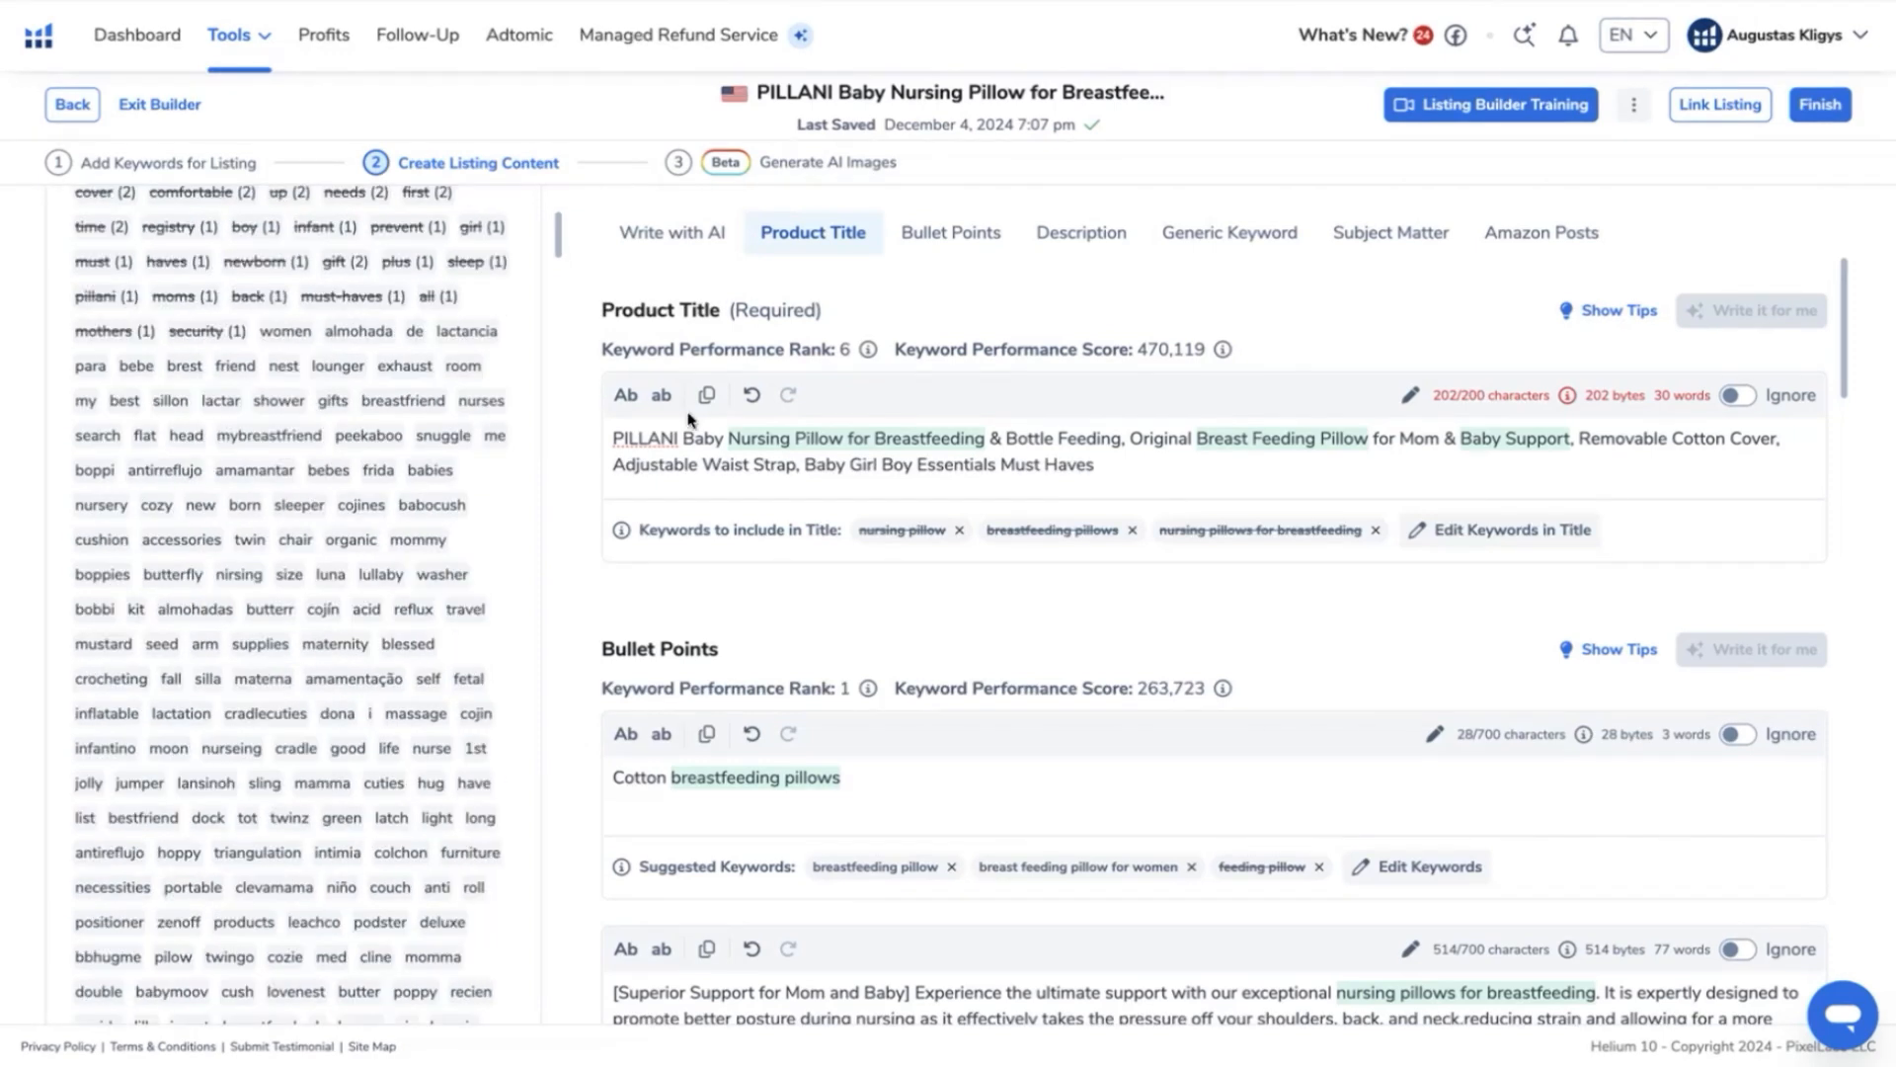
scroll(782, 498, down, 2)
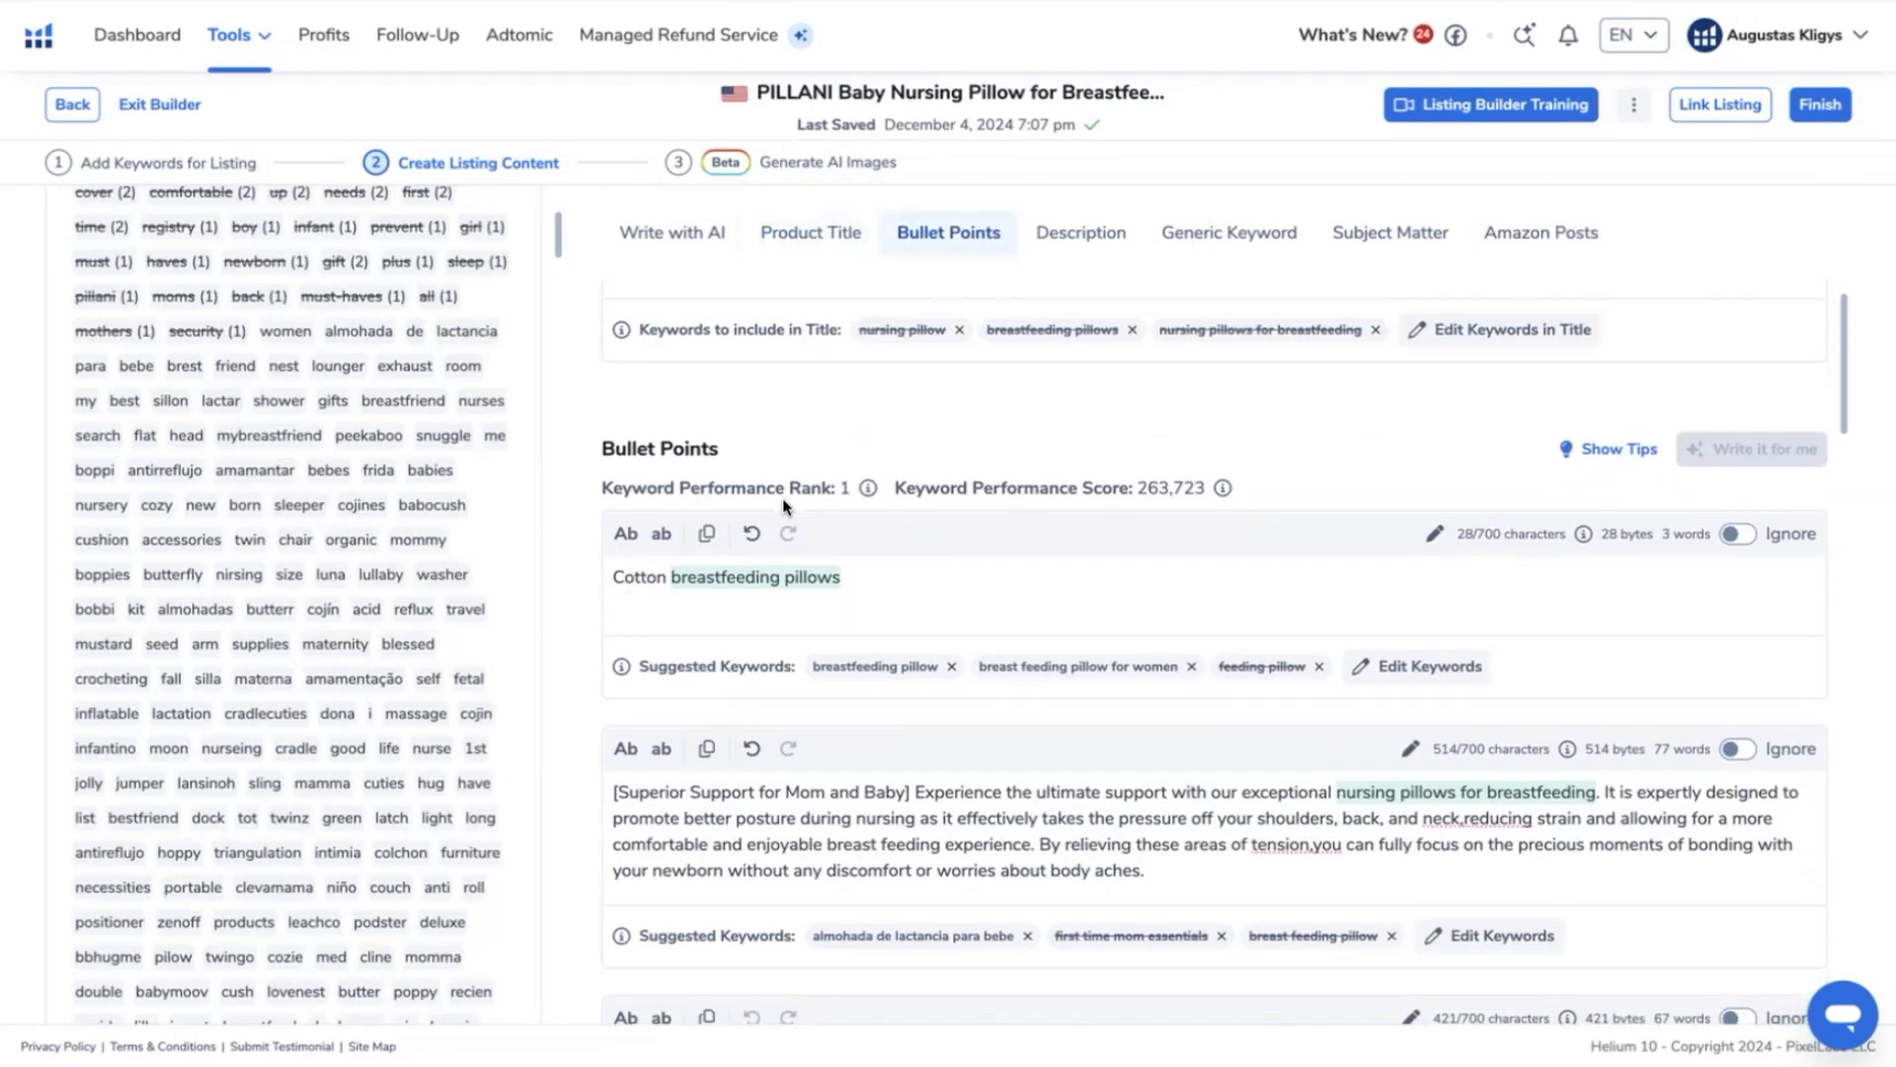
scroll(782, 497, down, 8)
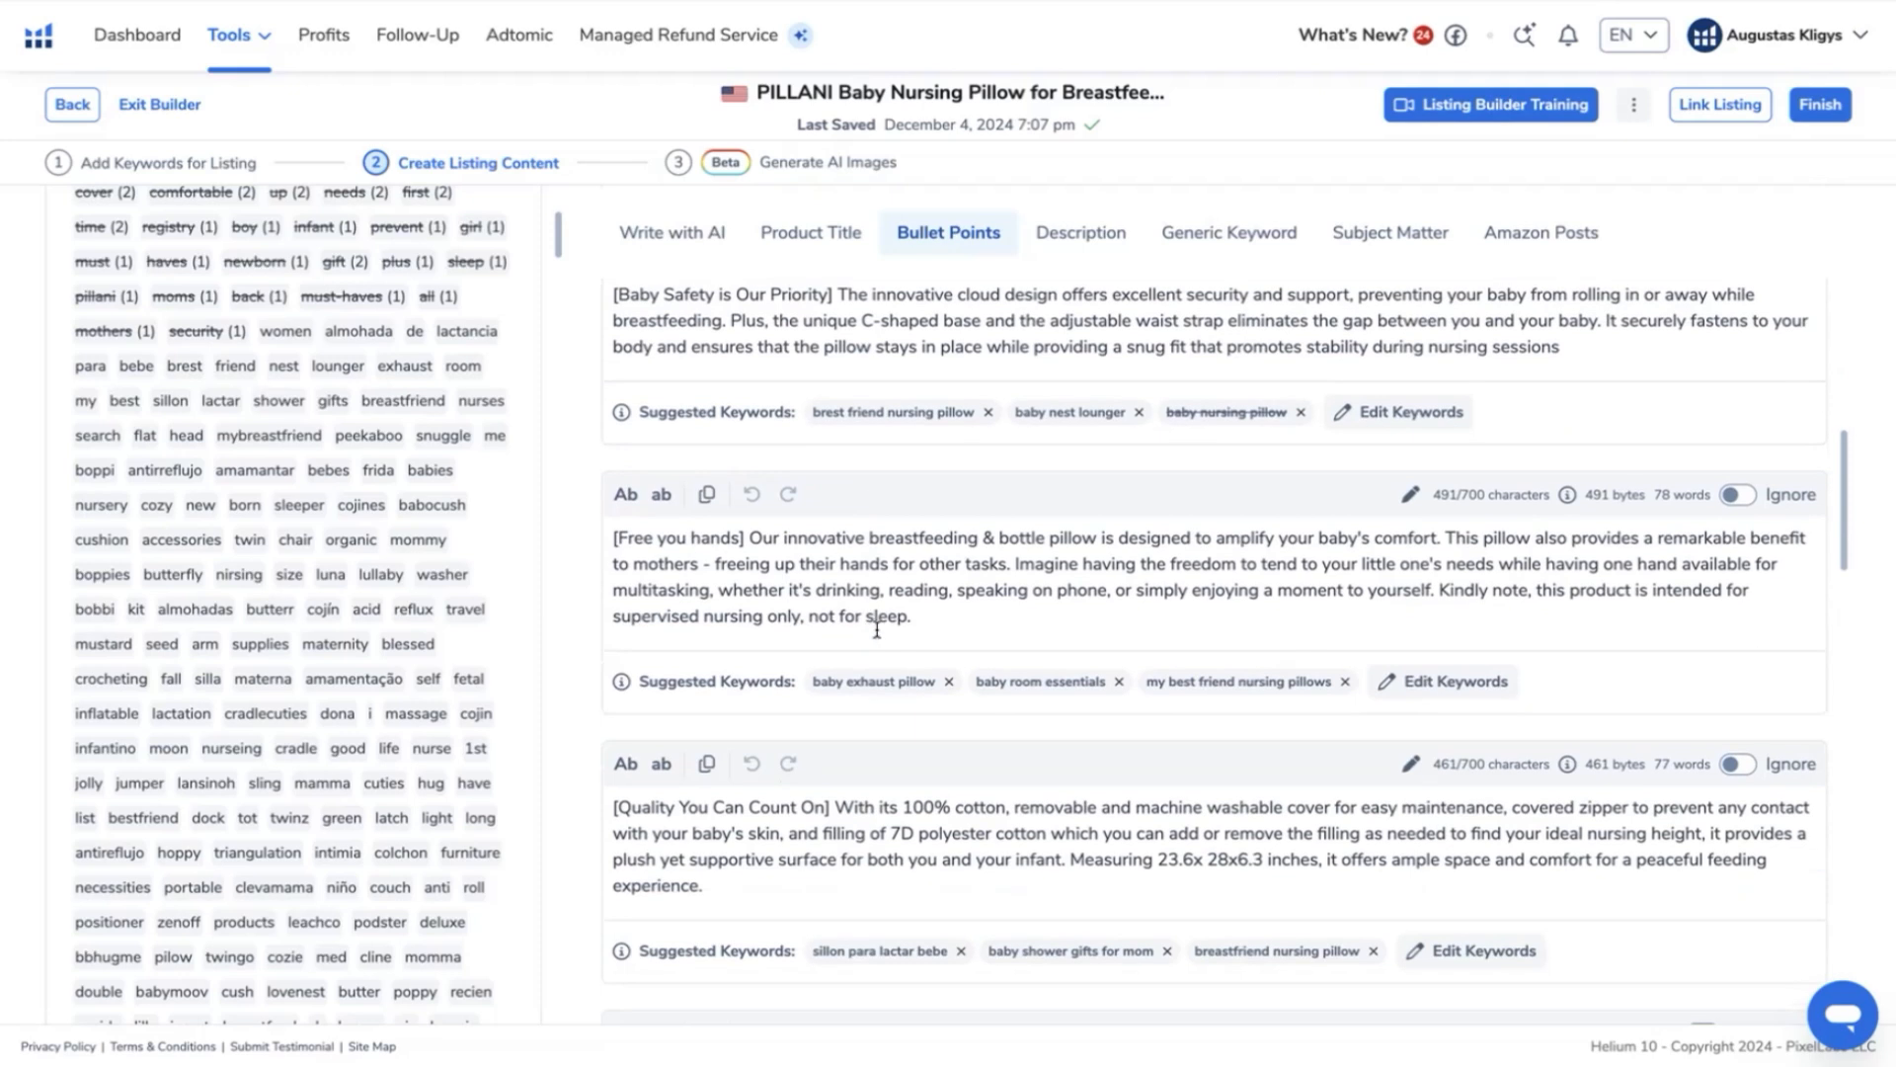
scroll(876, 629, down, 4)
scroll(886, 618, down, 4)
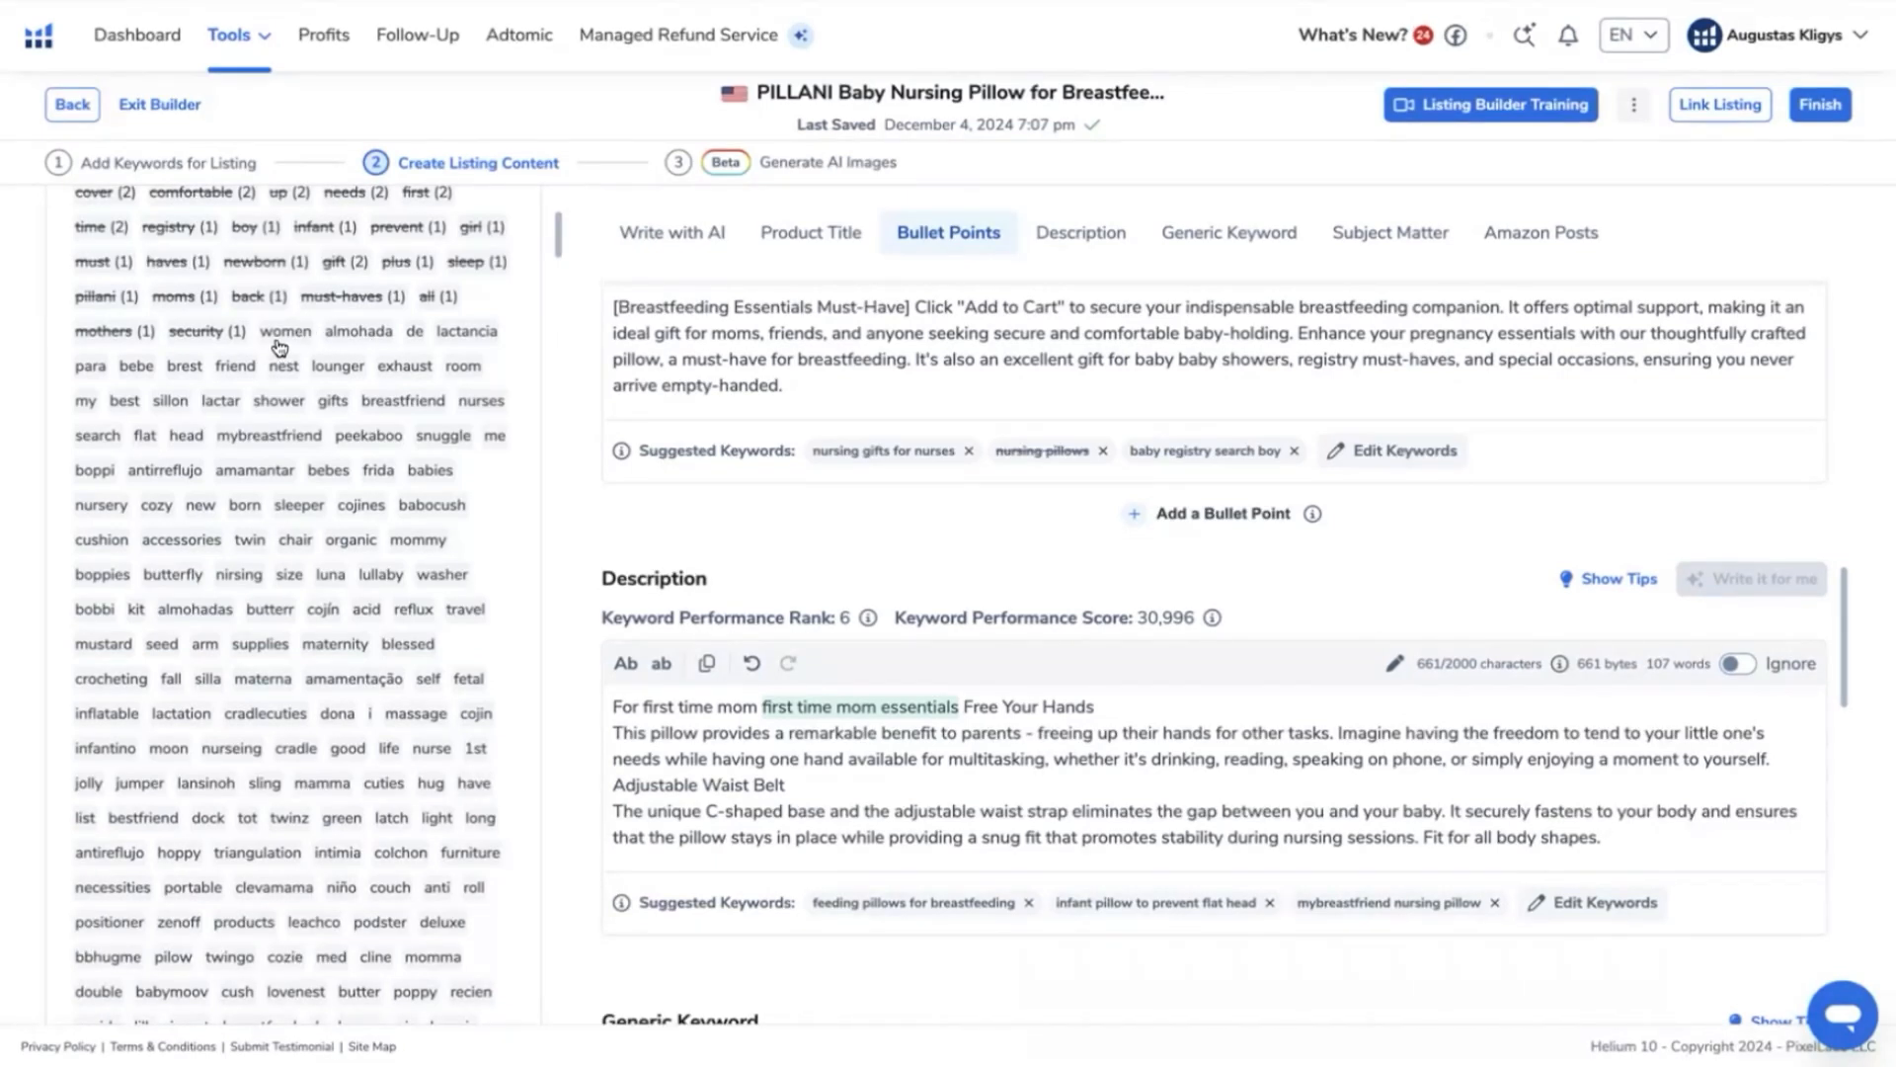
scroll(424, 532, down, 8)
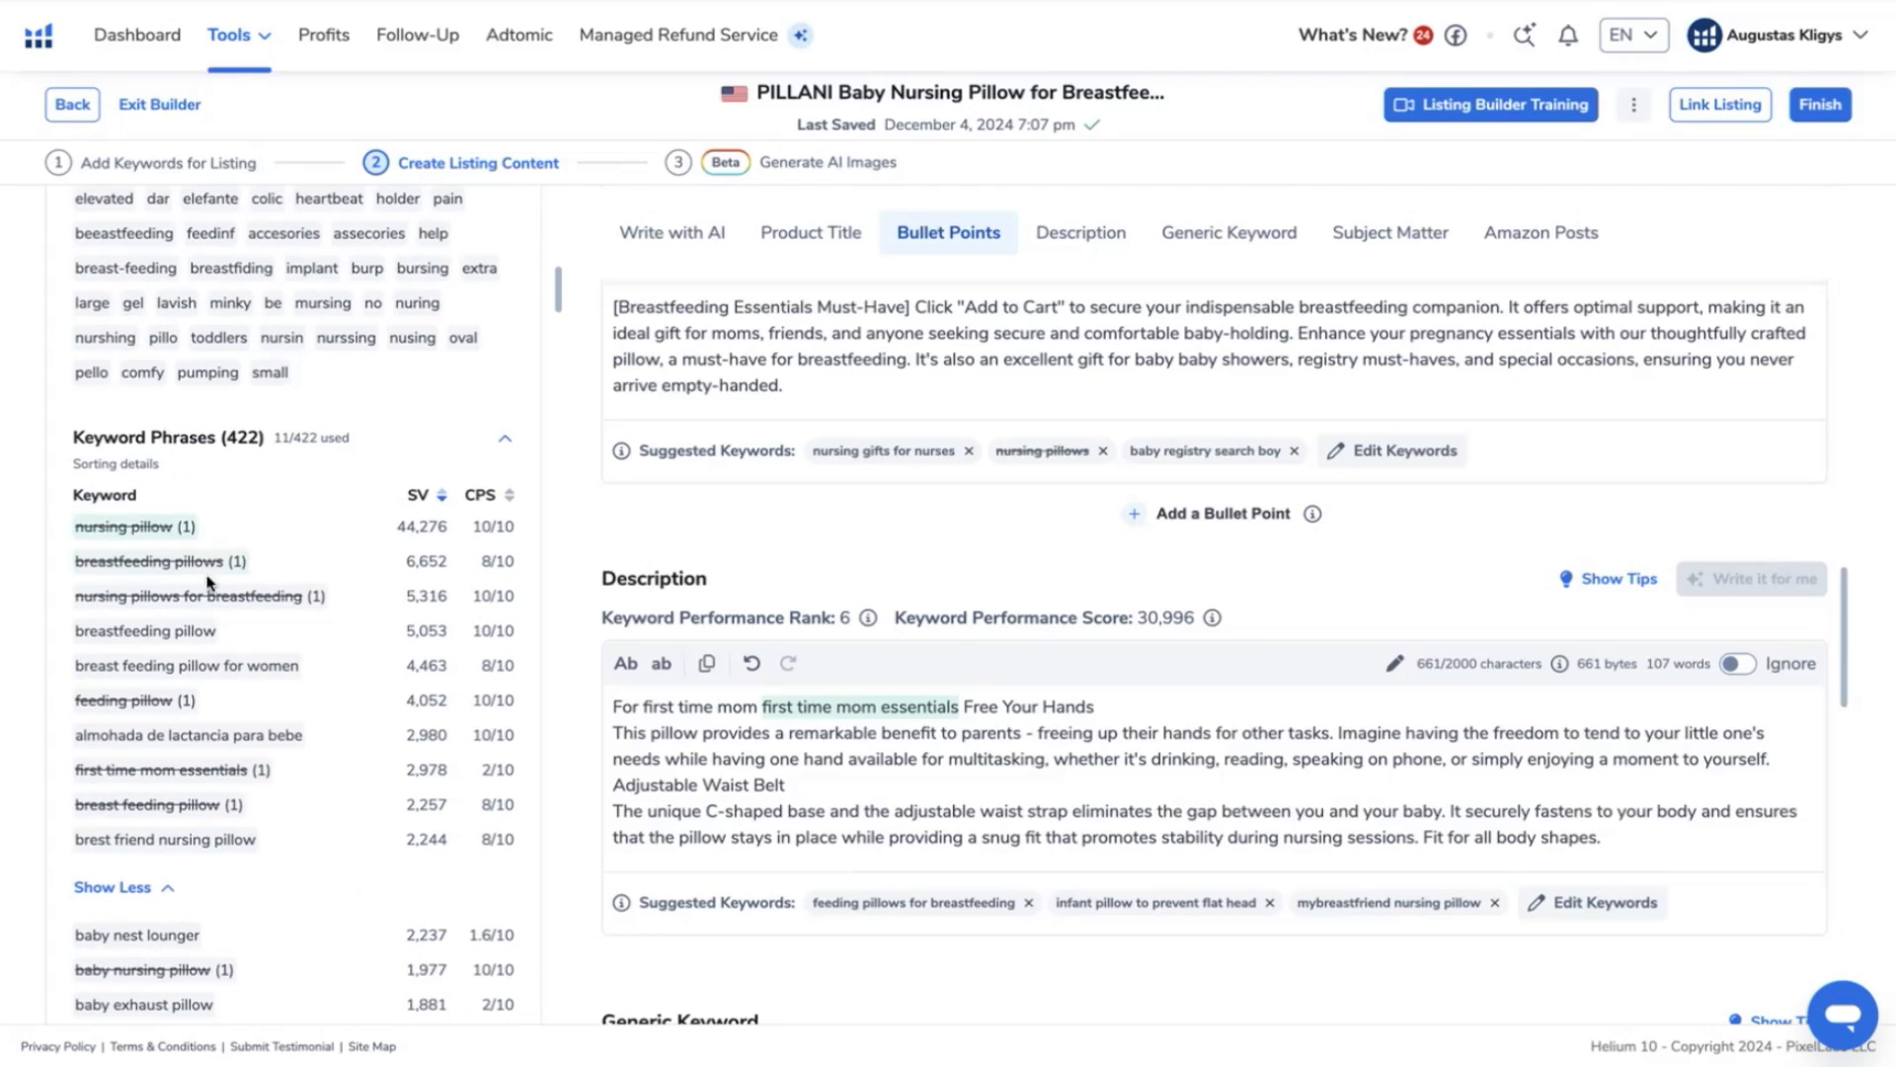
- Replace "Mom" after "Breast Feeding Pillow for" with "women" in the product title to cover the phrase "breast feeding pillow for women"
mouse_move(147, 675)
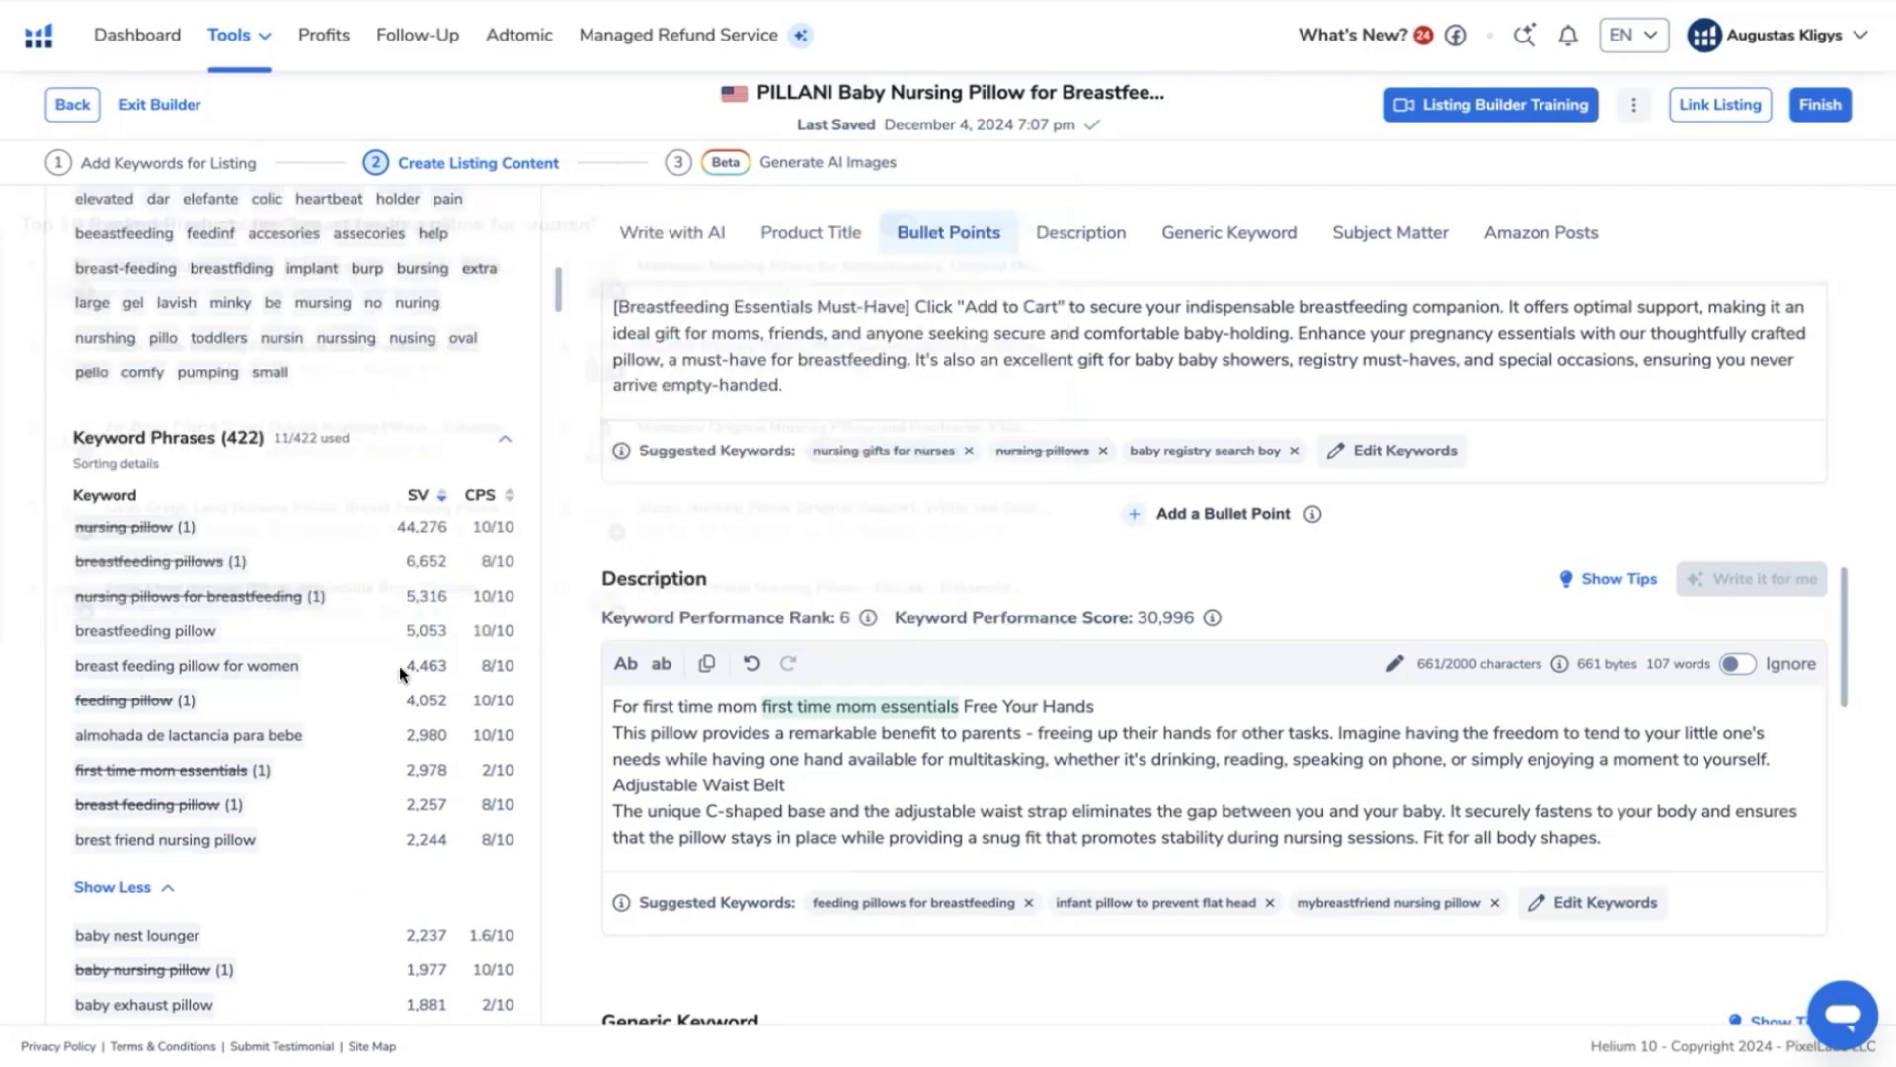
drag(401, 672, 442, 673)
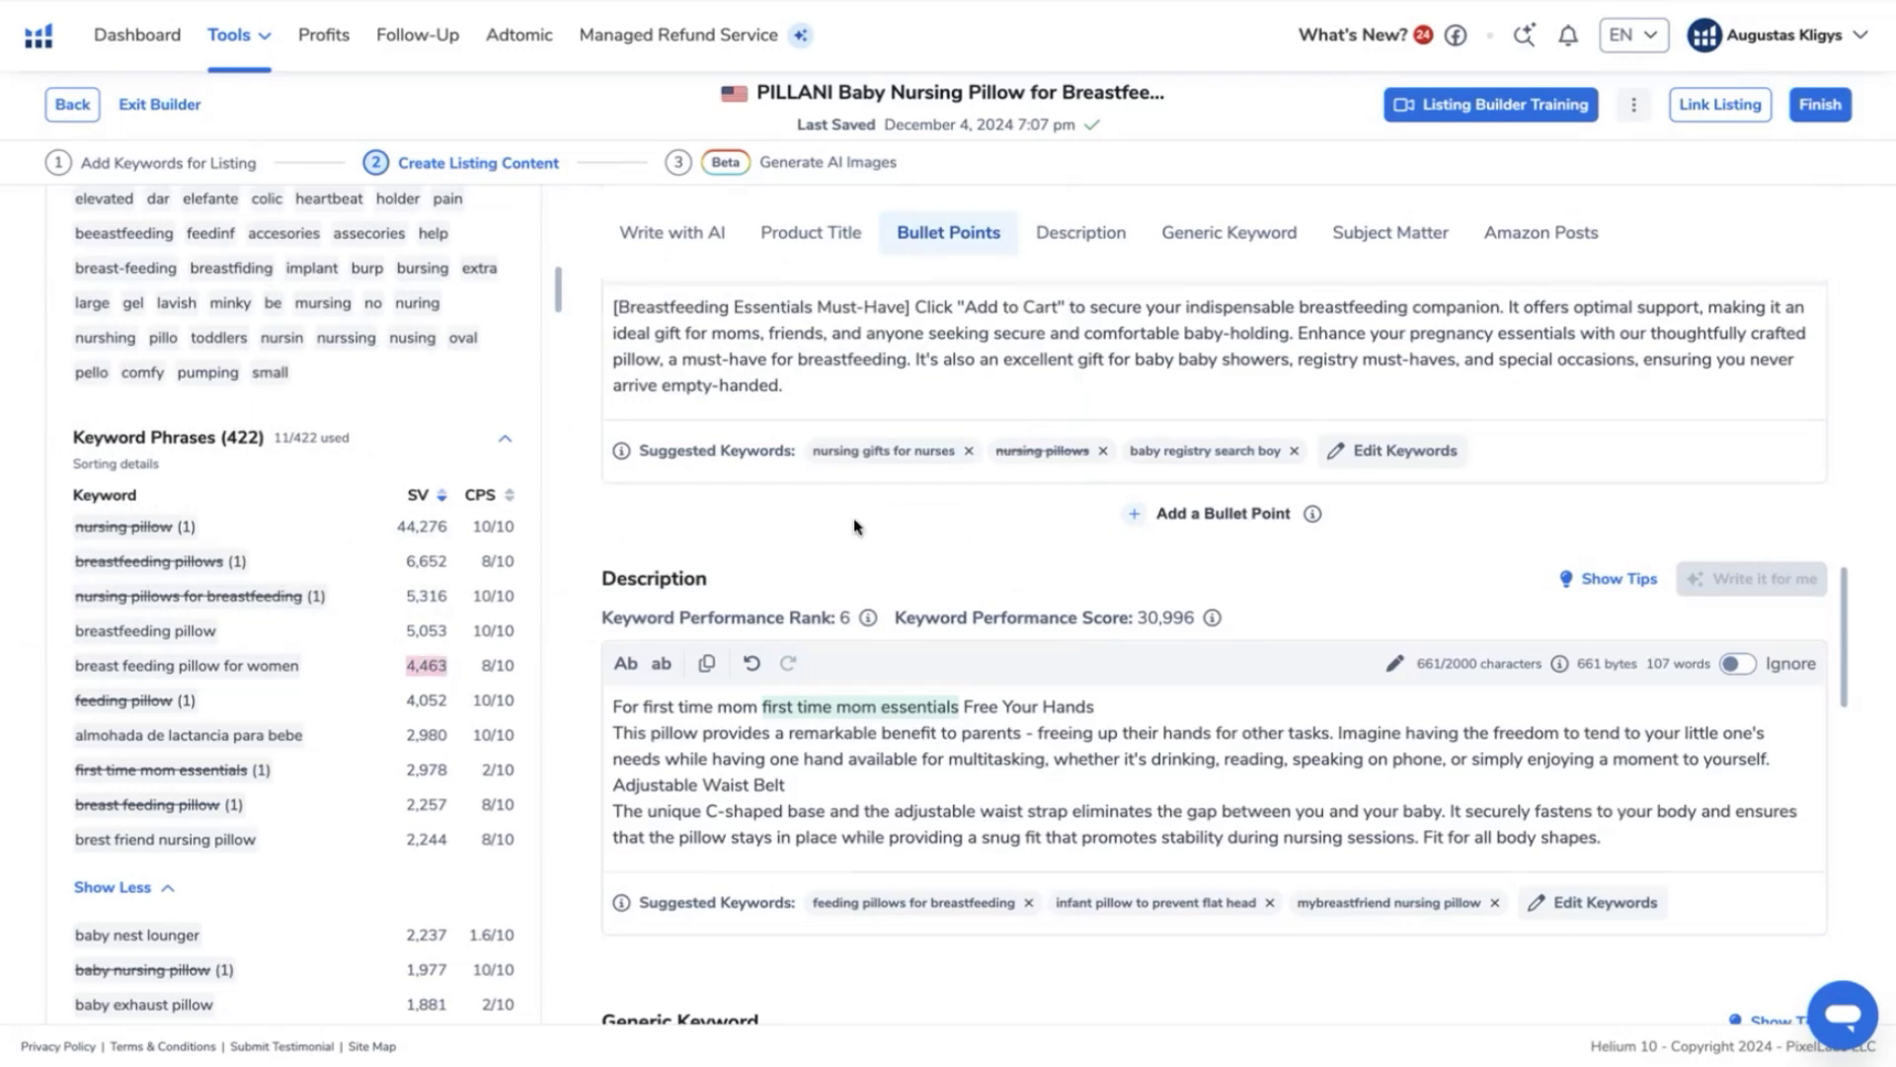
scroll(1264, 501, up, 10)
scroll(1264, 500, up, 8)
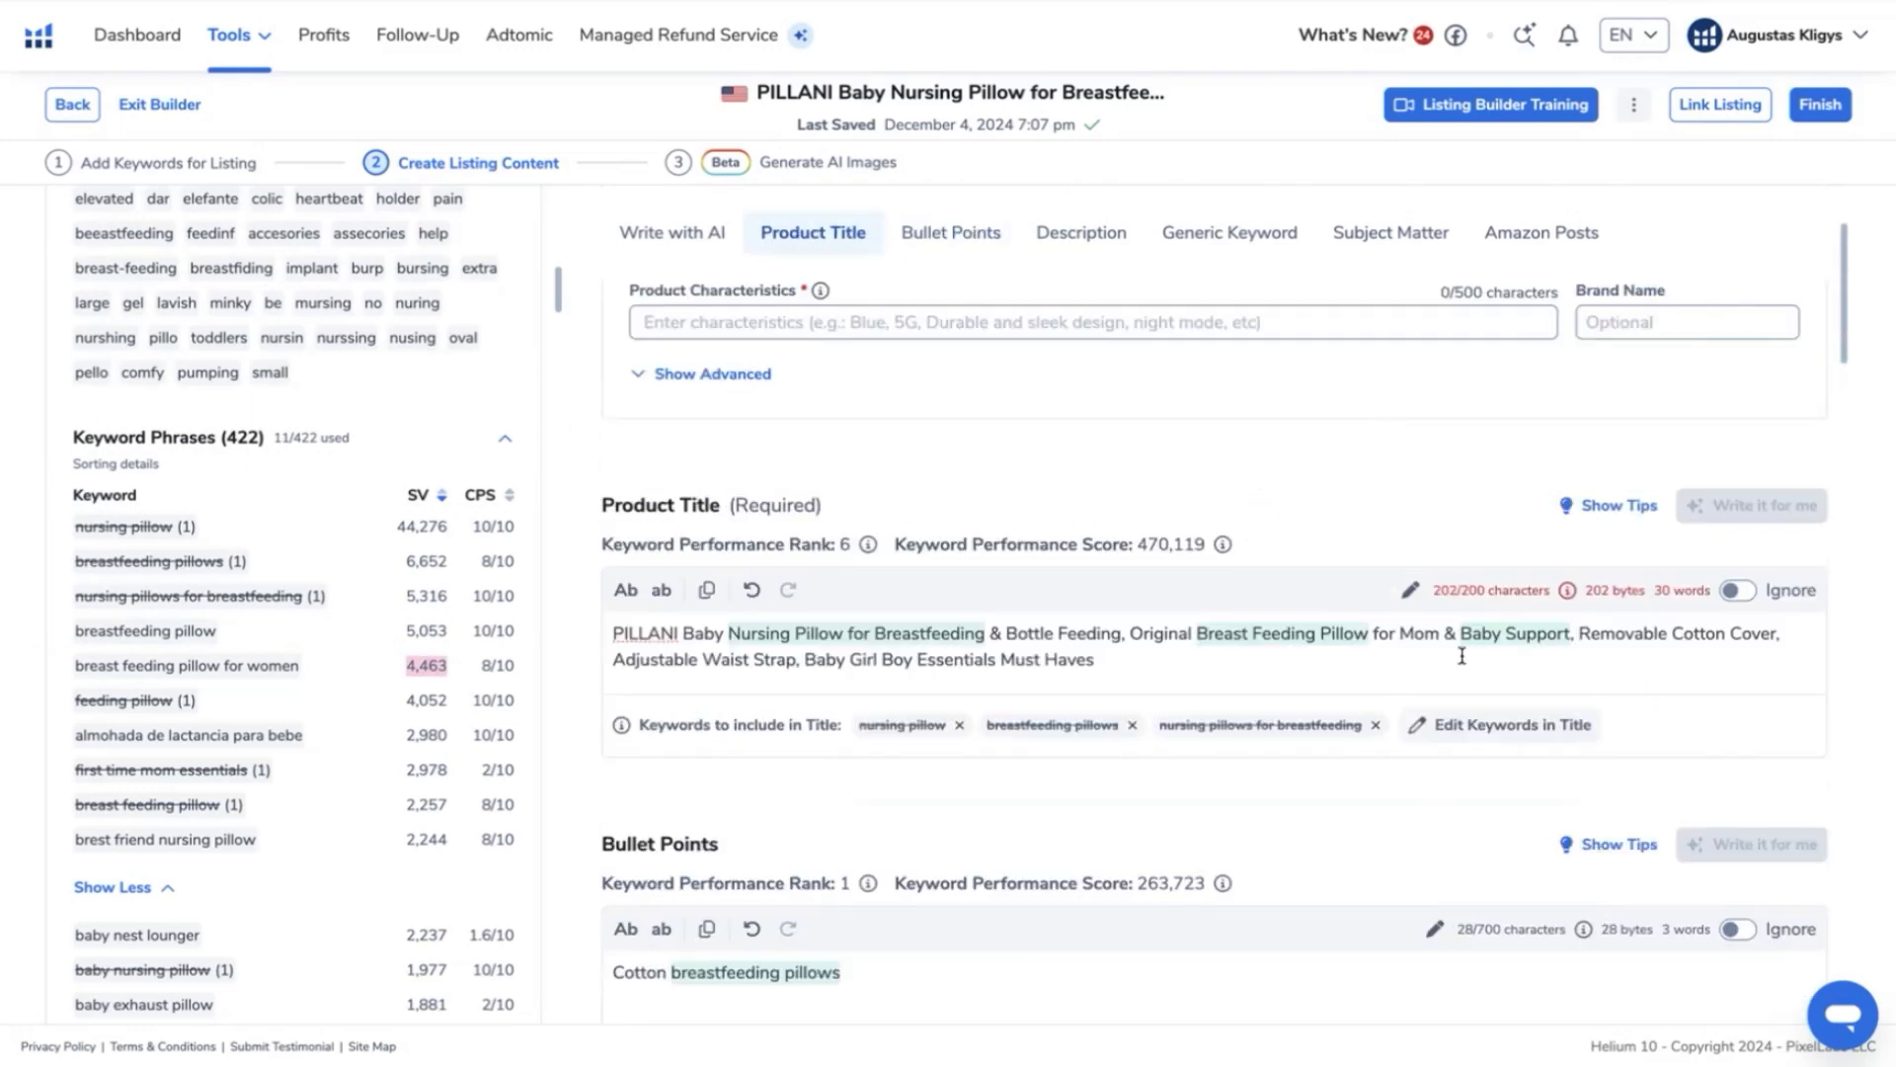
double_click(1427, 633)
text(women)
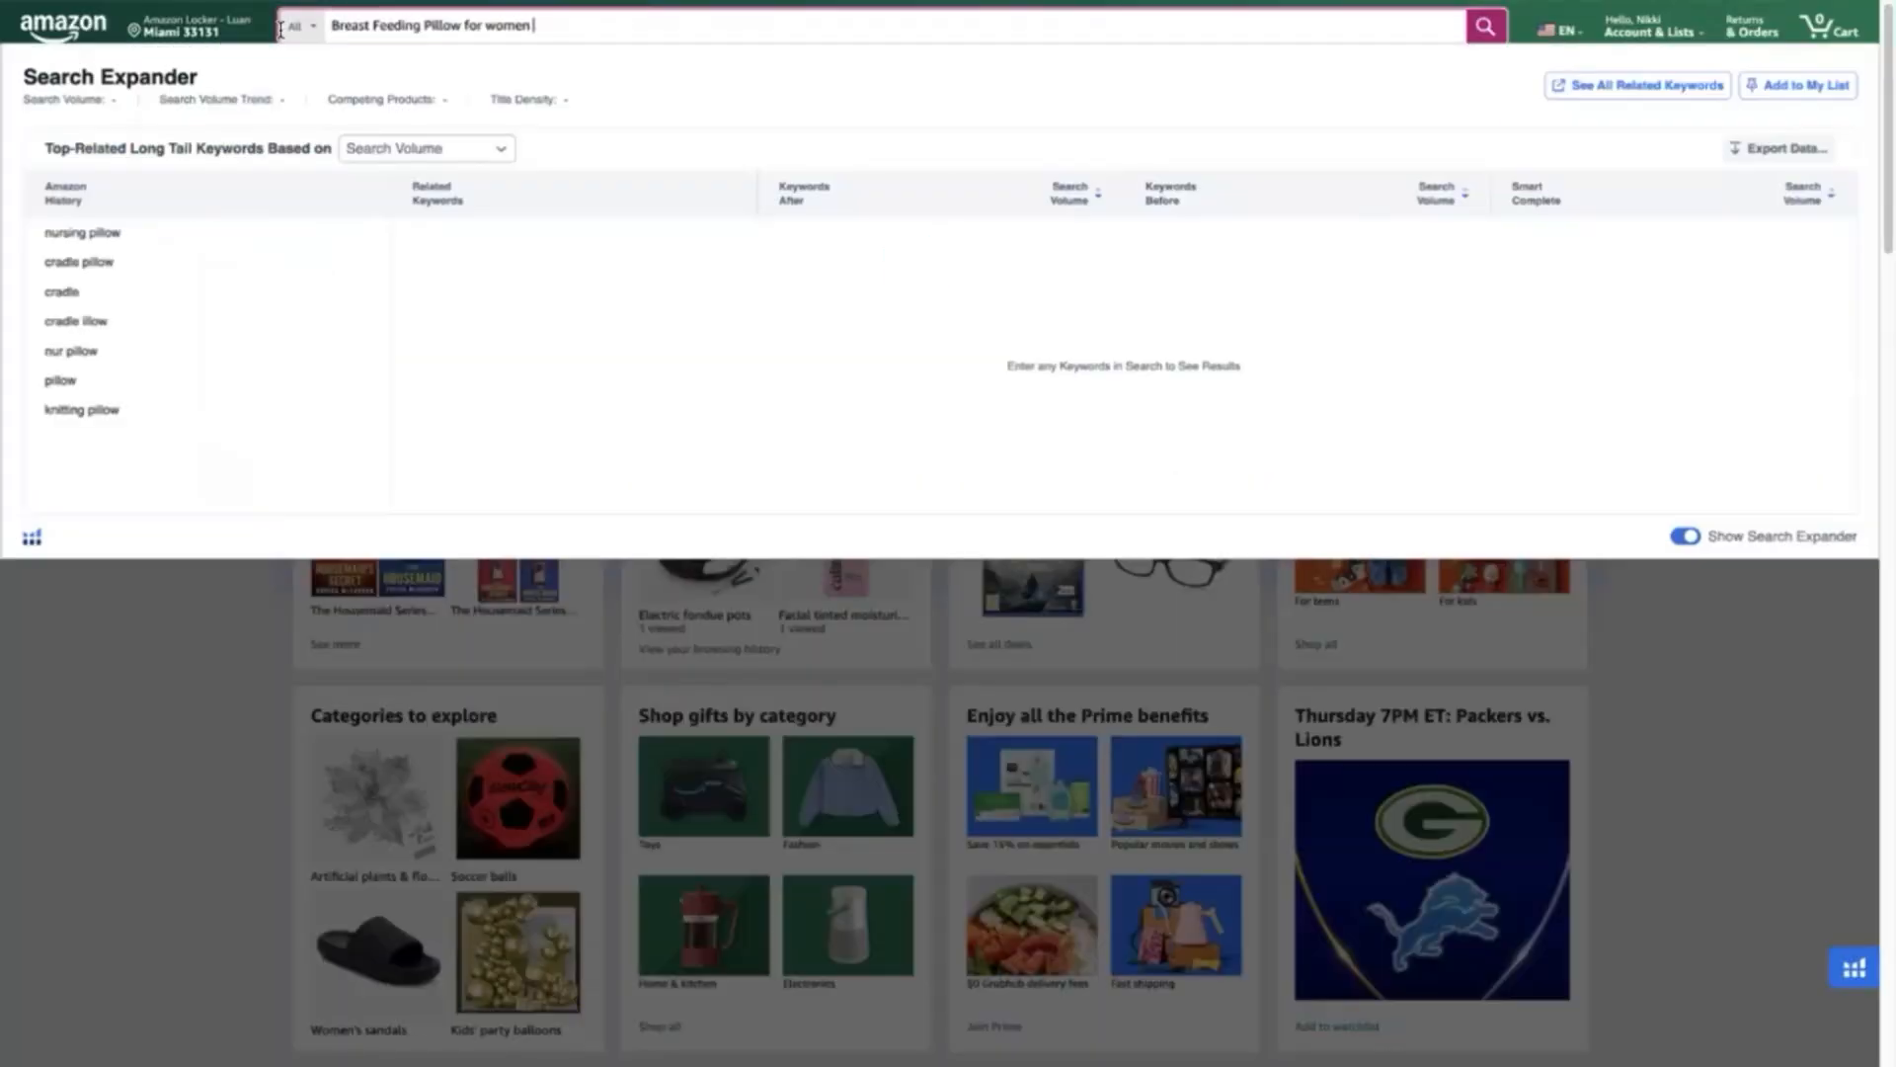
- Search Amazon for "Breast Feeding Pillow for women" and examine which nursing pillows rank on the first page, including the PILLANI pillow
key(Return)
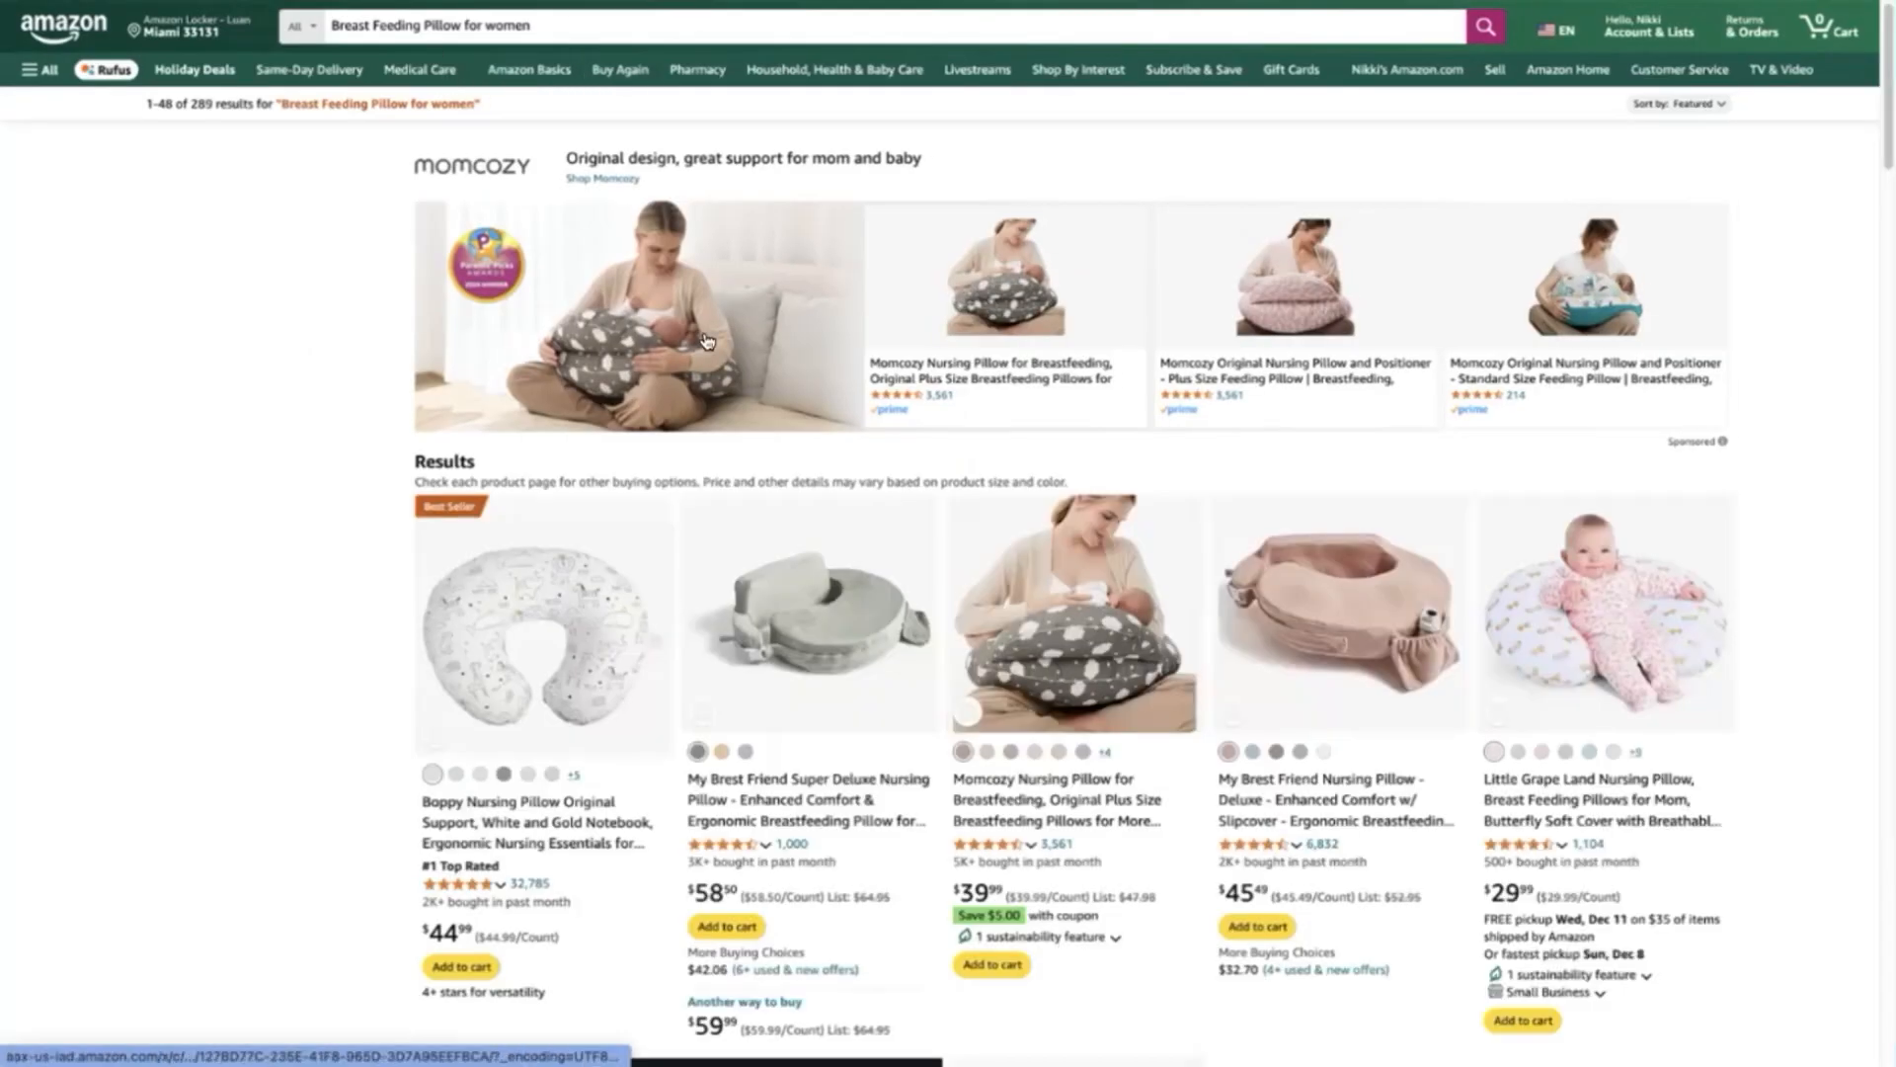
scroll(1307, 447, down, 2)
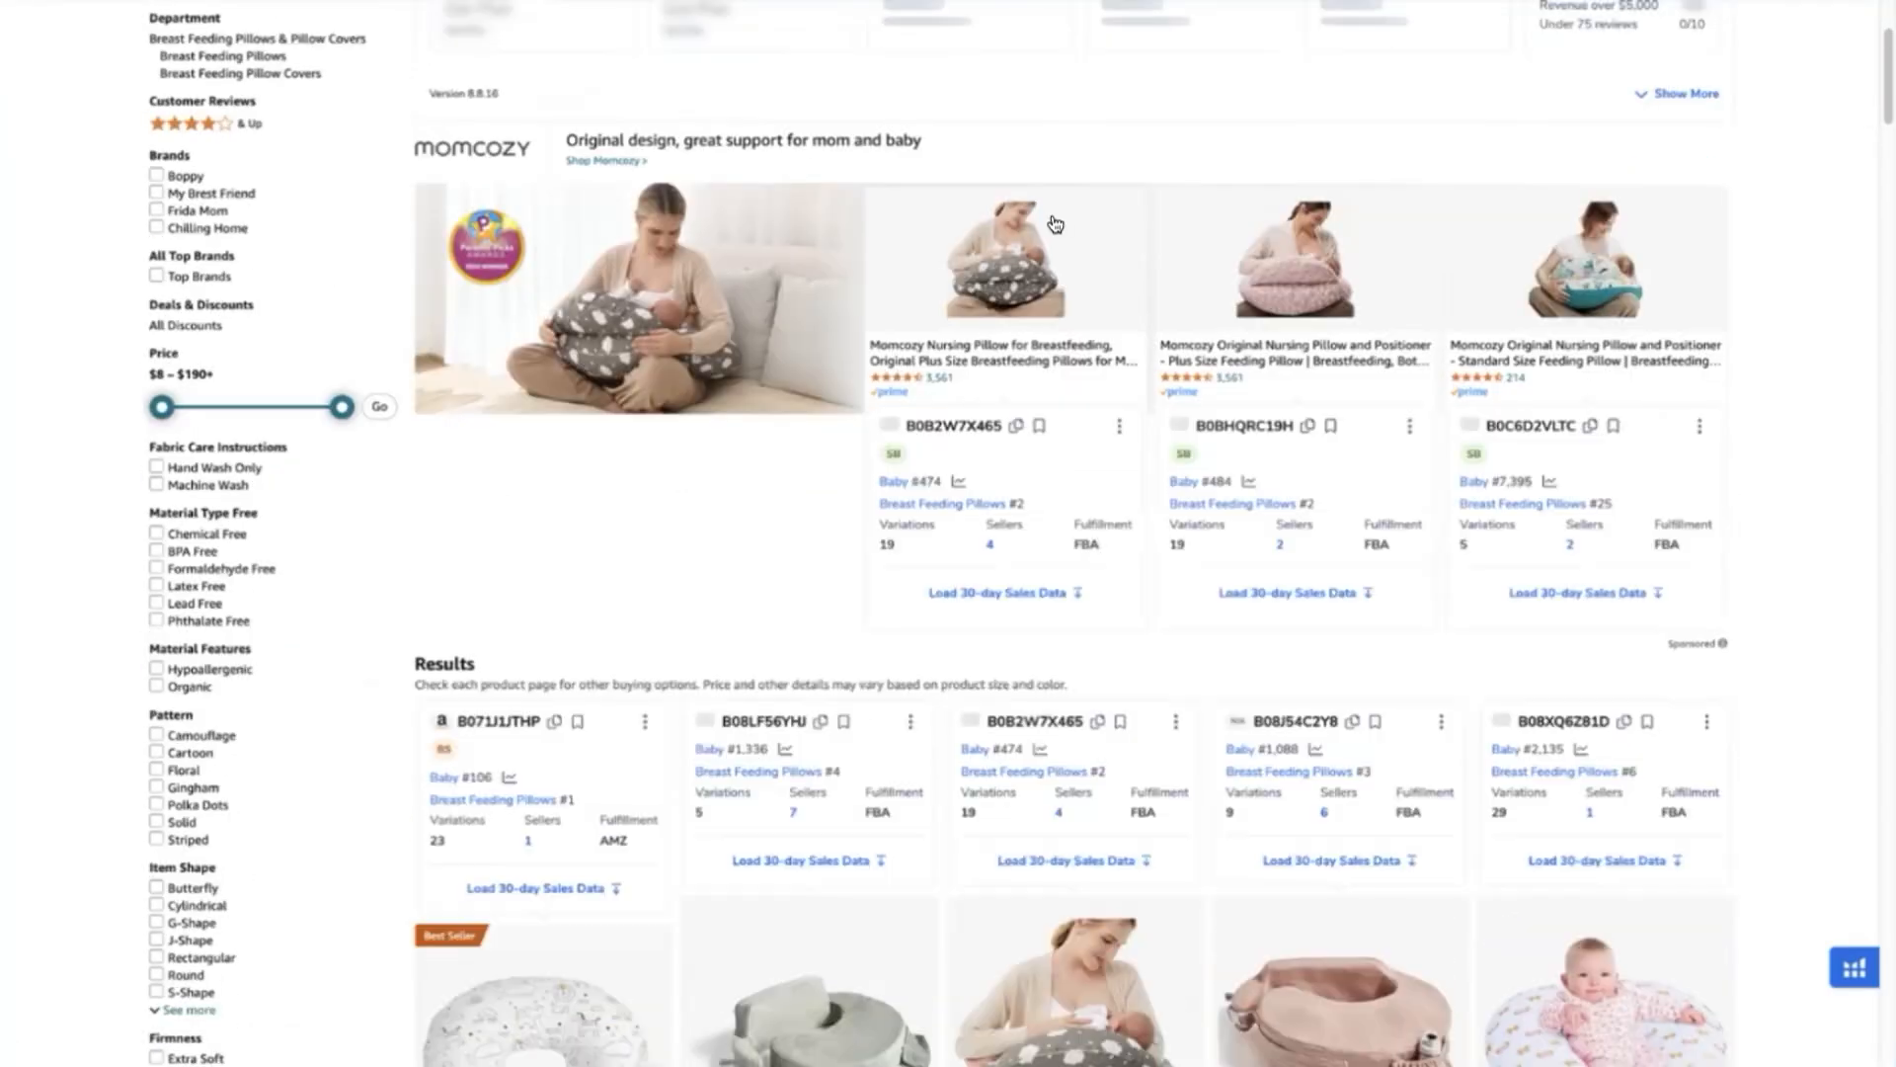
scroll(1314, 385, down, 4)
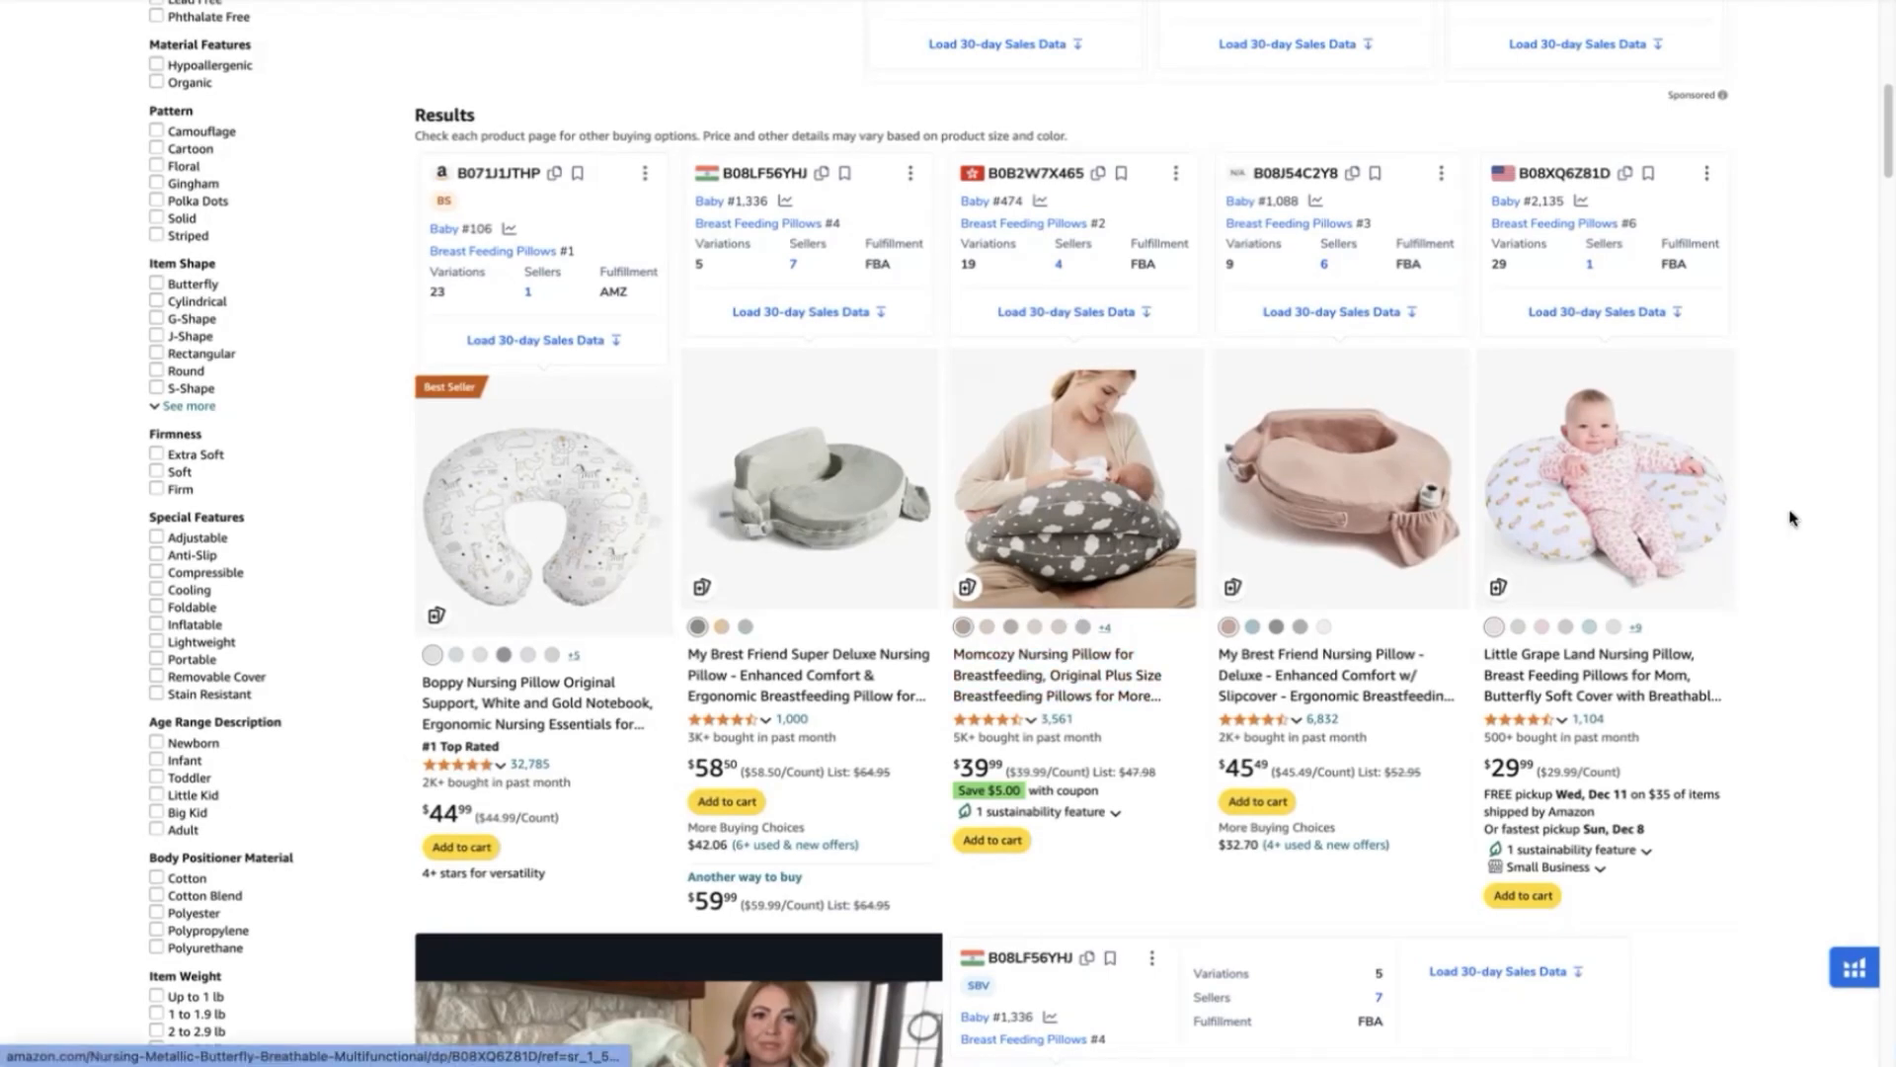
scroll(1743, 556, down, 7)
scroll(1743, 556, down, 4)
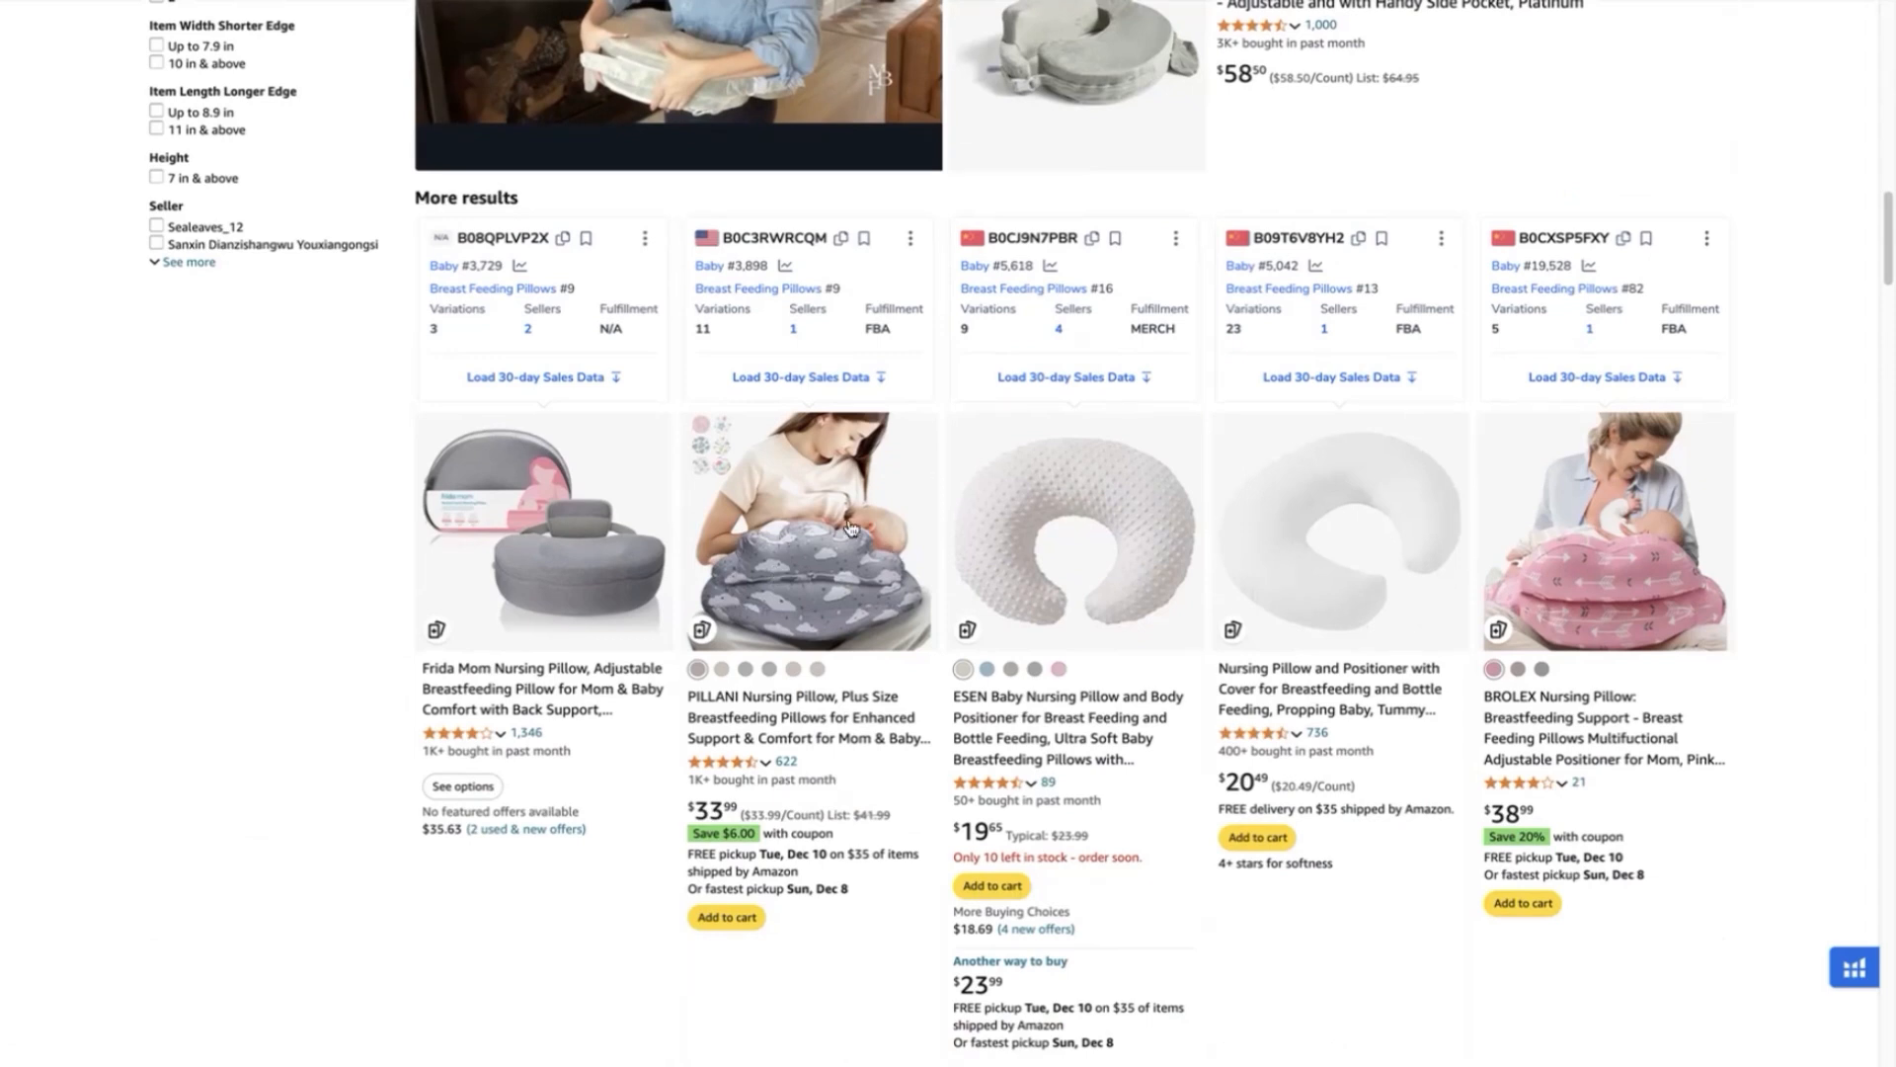
scroll(1456, 481, up, 5)
scroll(1457, 481, up, 7)
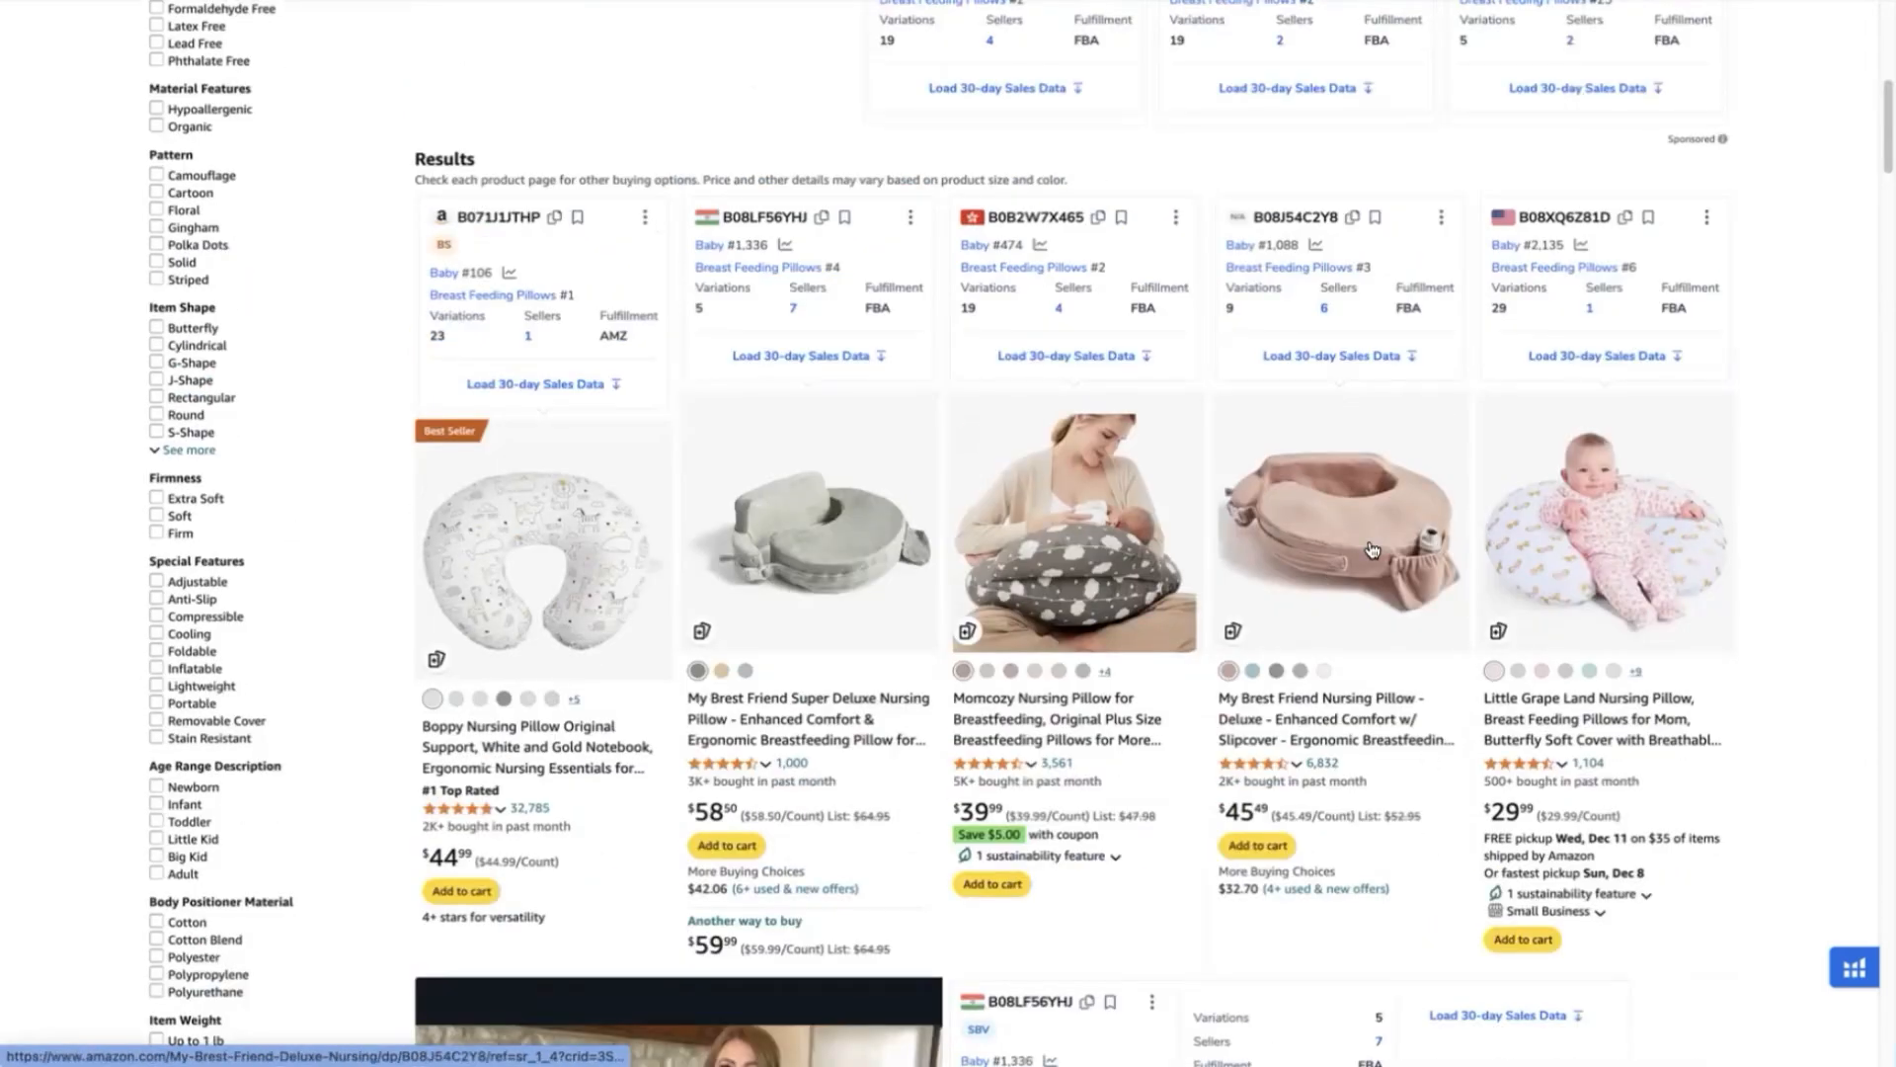
scroll(1679, 739, down, 5)
scroll(1676, 739, down, 16)
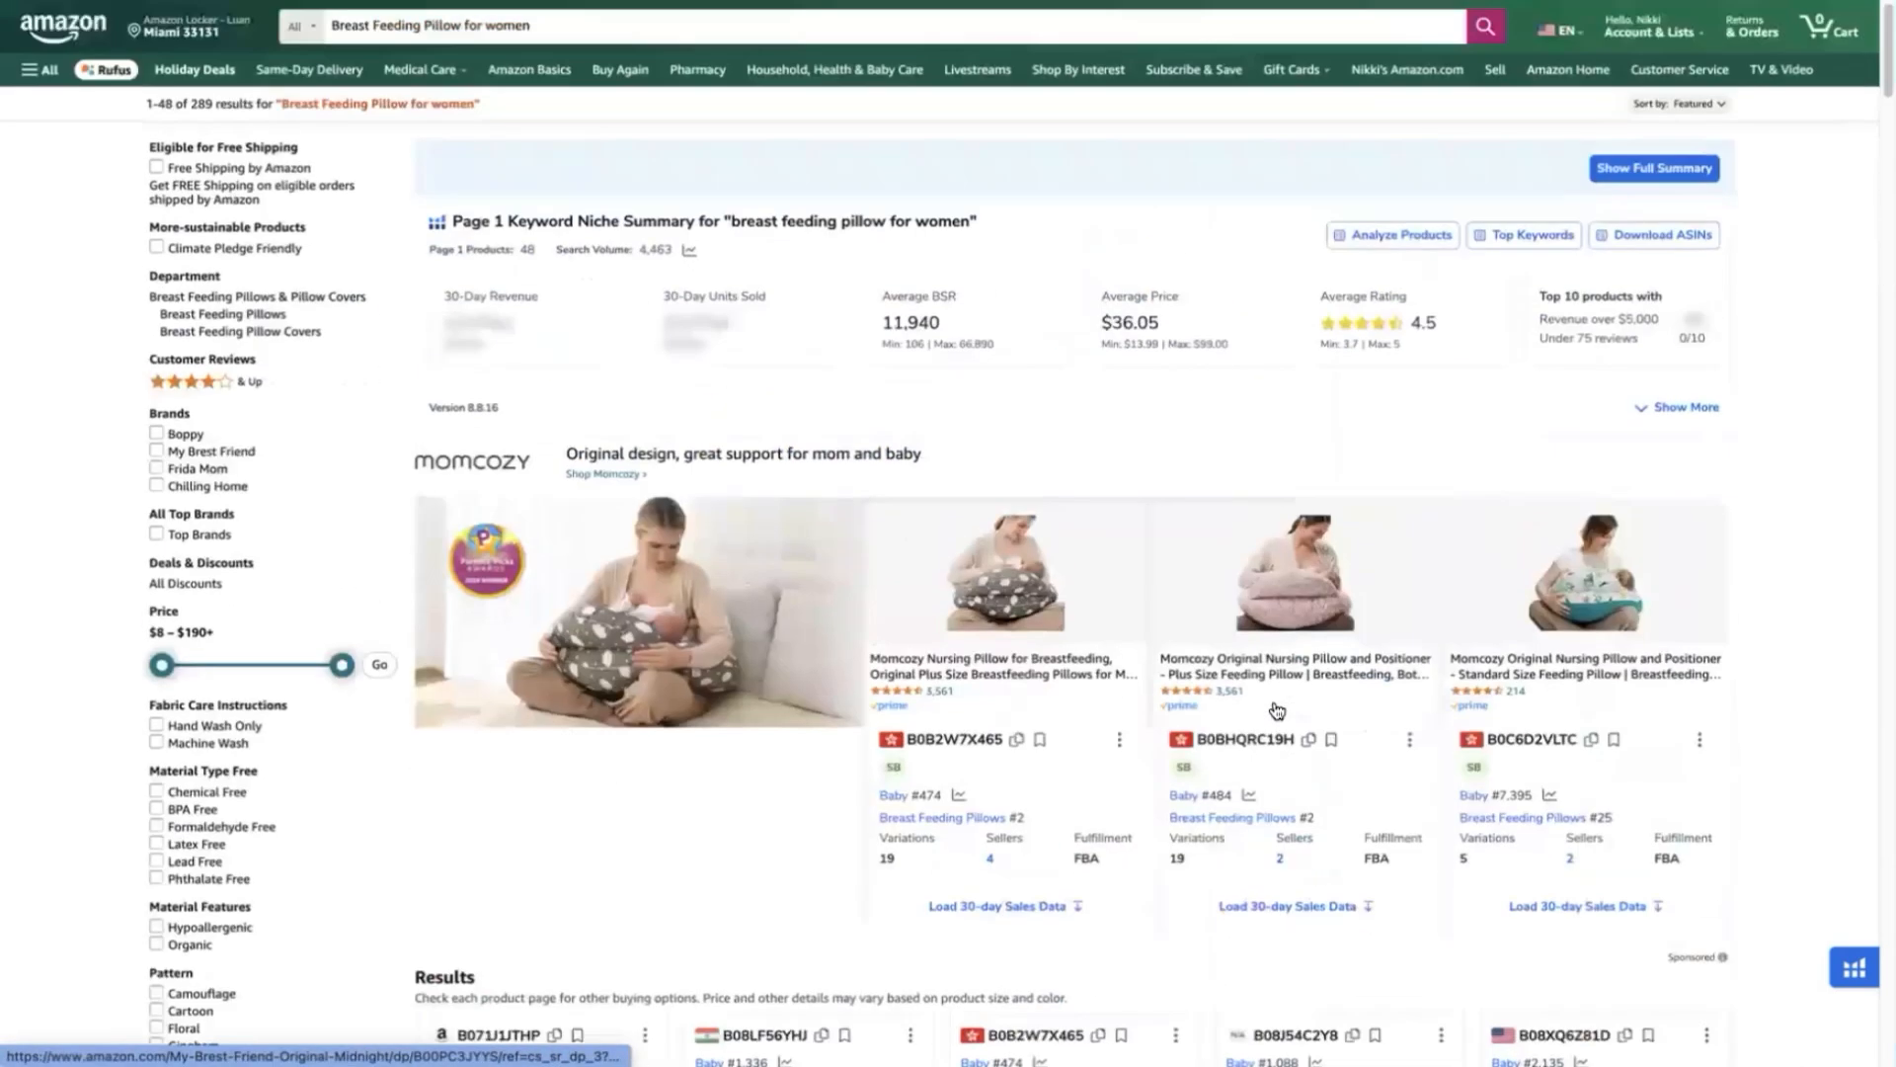
scroll(1335, 481, down, 1)
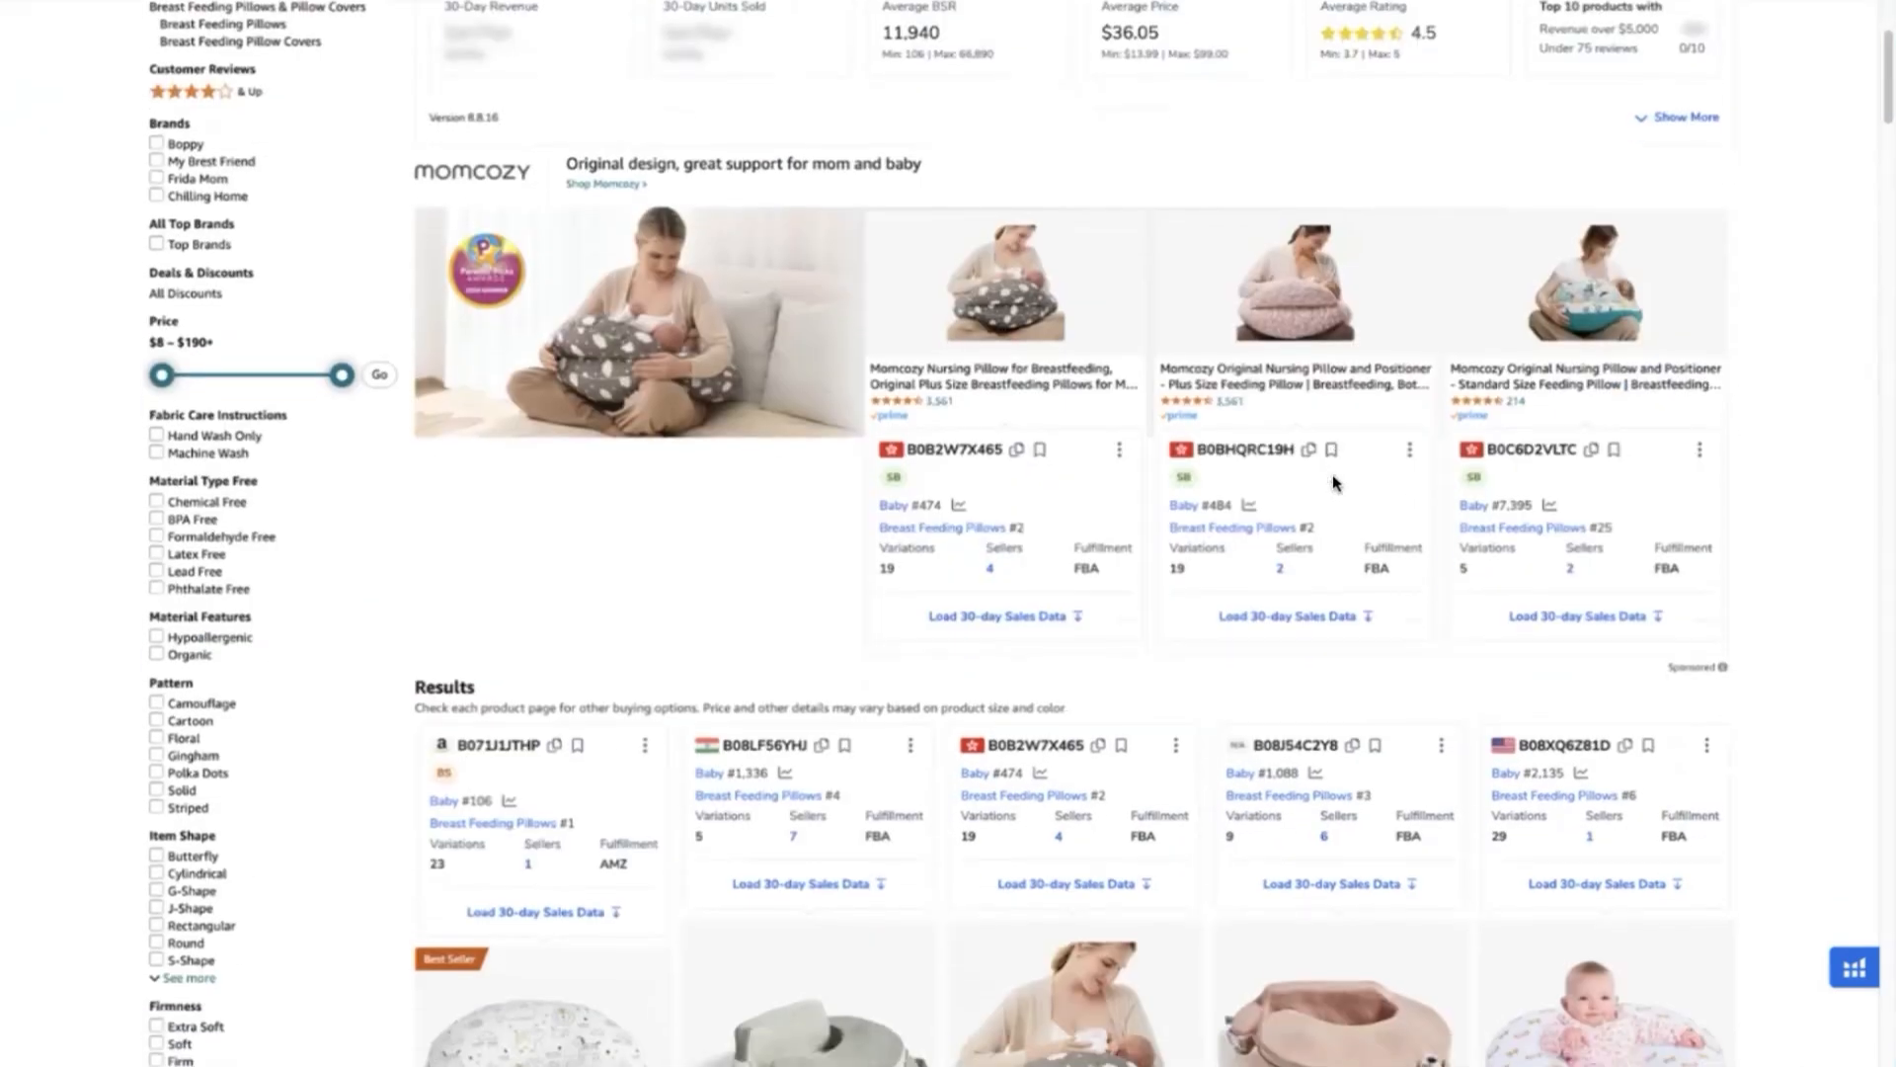
scroll(1331, 479, down, 4)
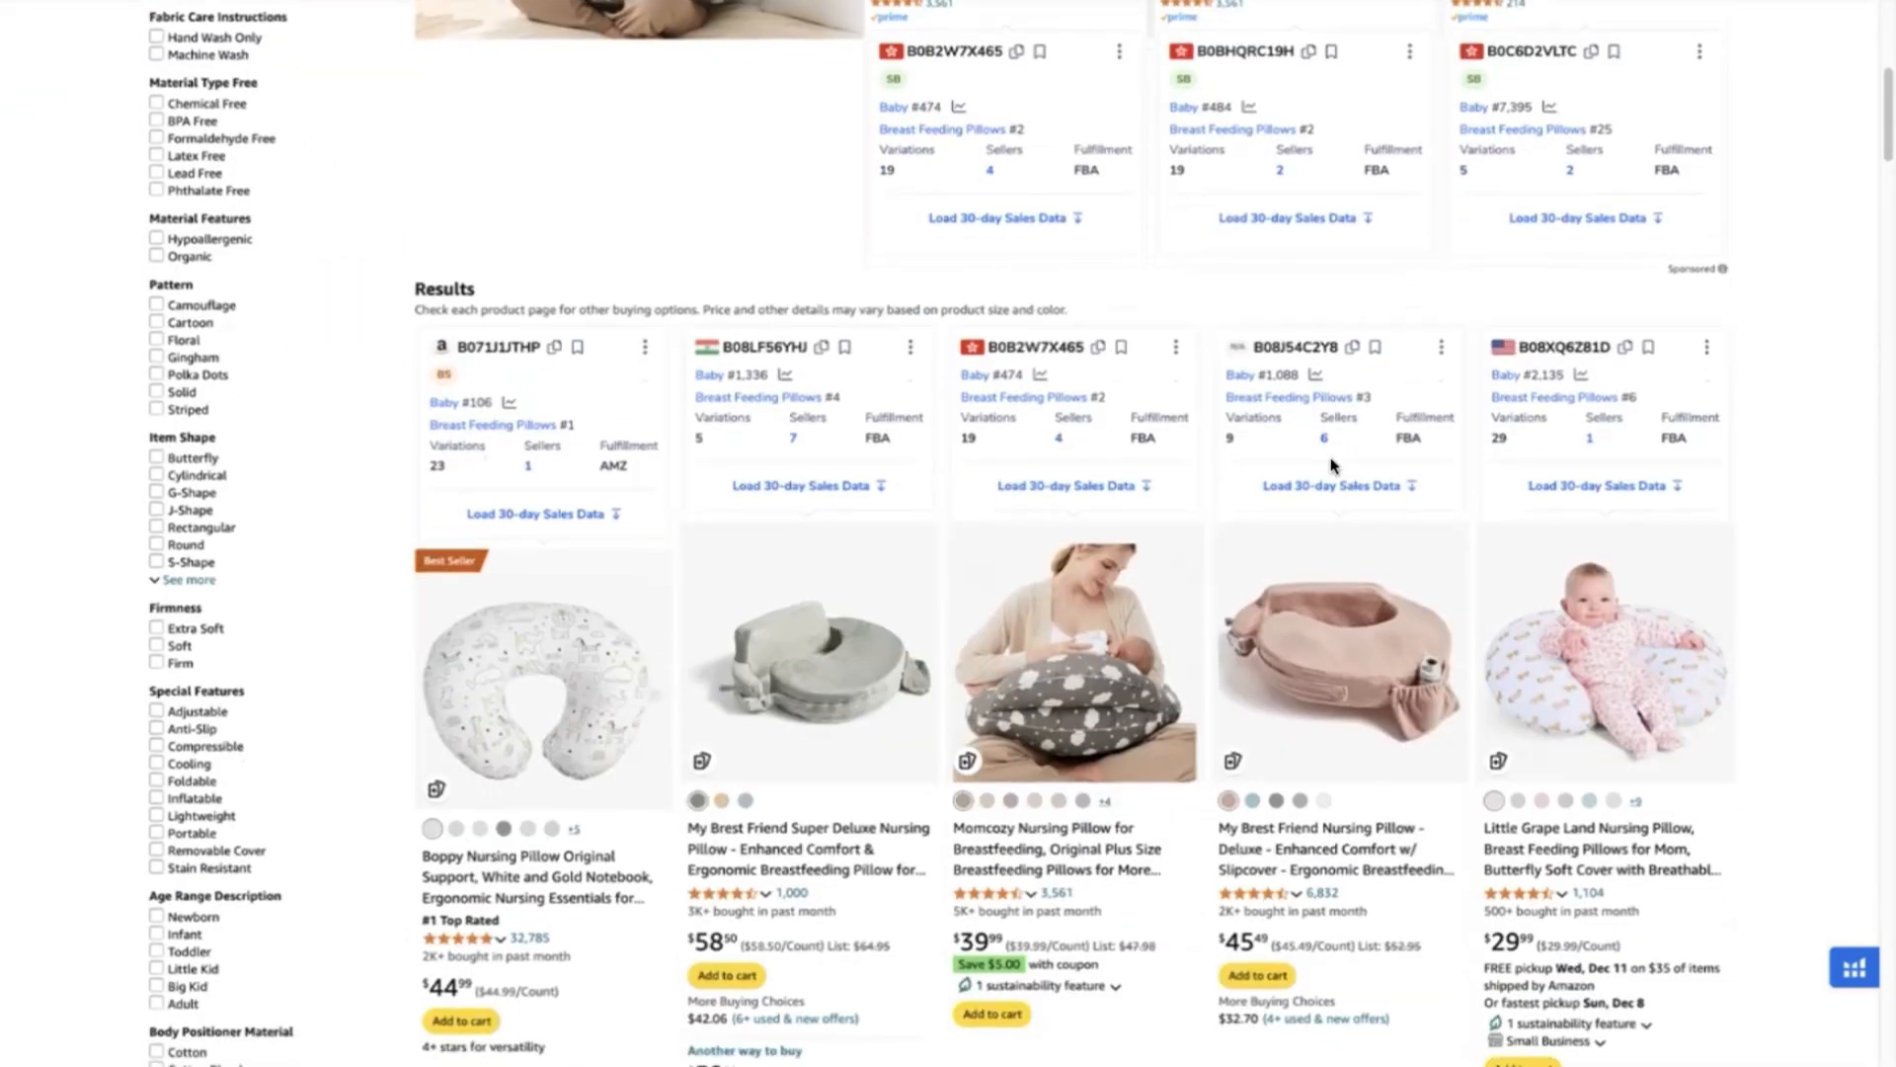
scroll(1813, 619, down, 4)
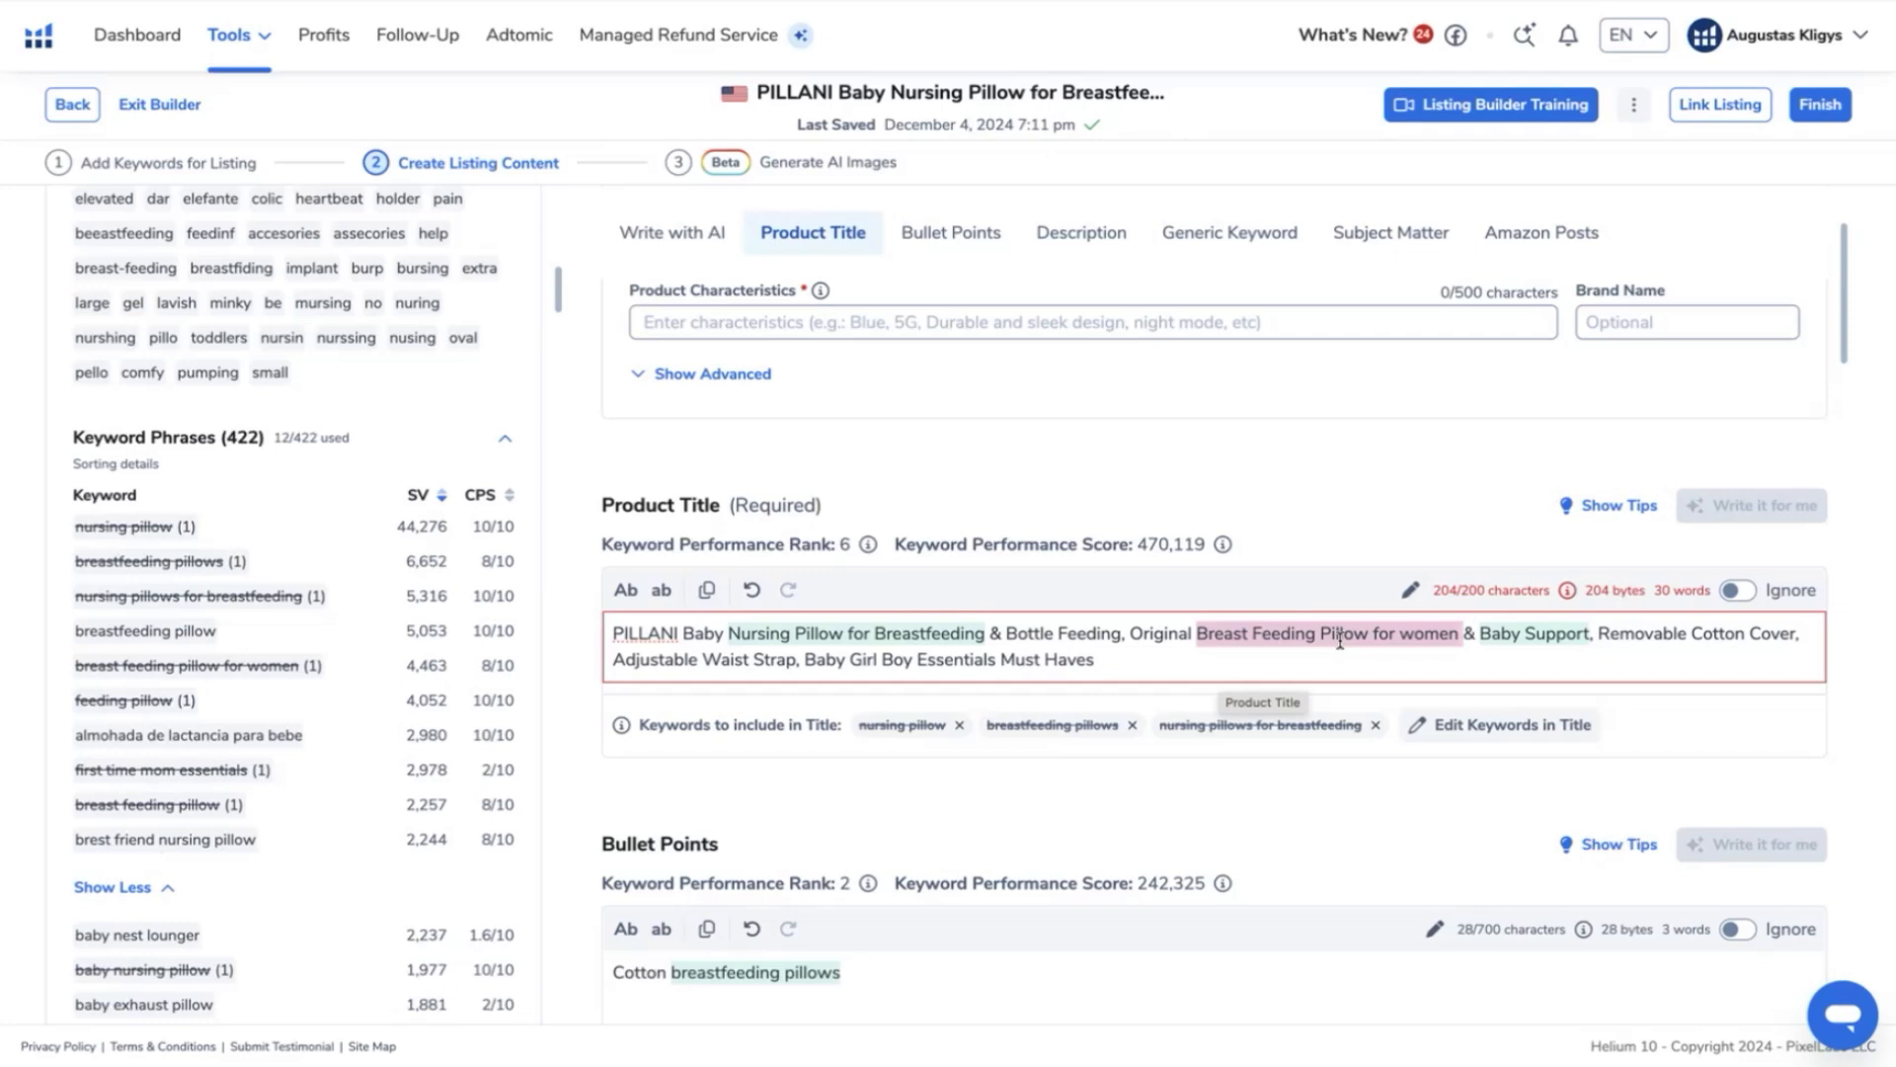
- Review the used and unused one-word root keywords in the Keyword Bank after the title edit
scroll(350, 451, up, 10)
scroll(350, 451, up, 4)
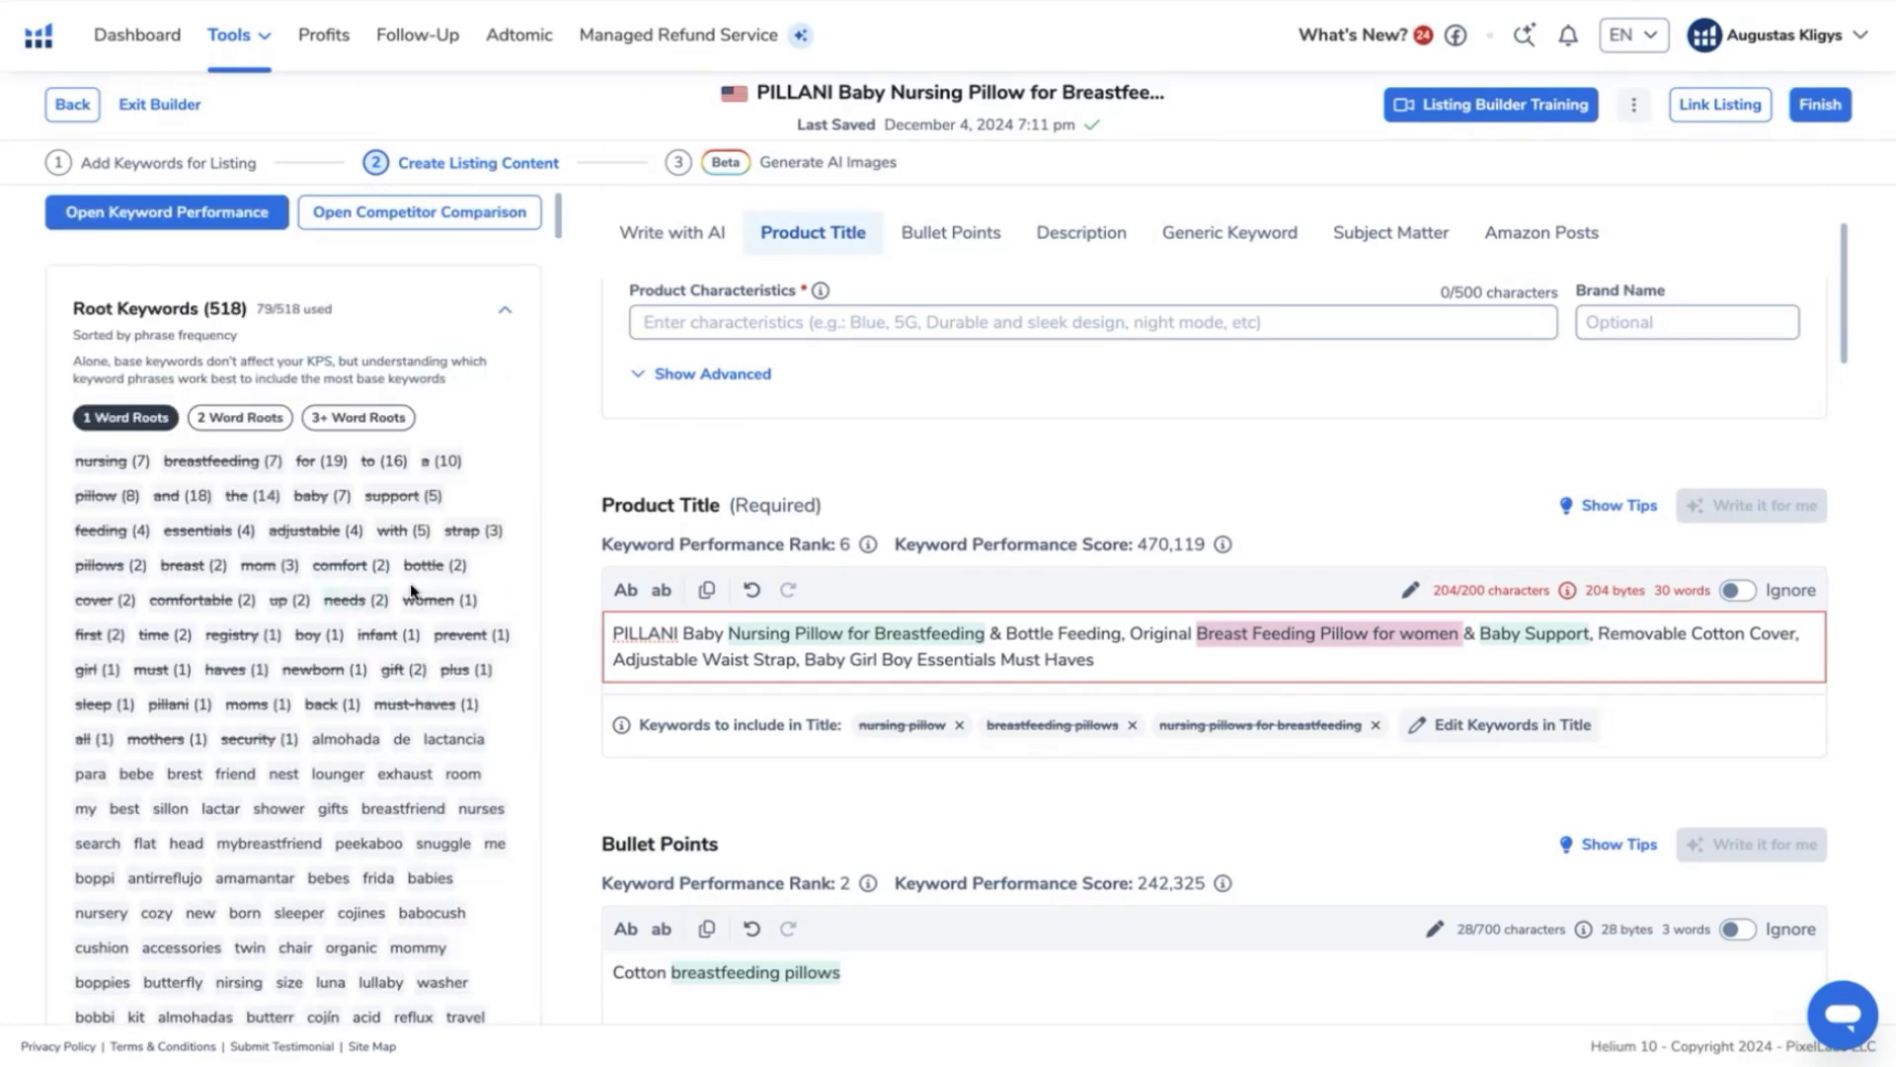
scroll(484, 534, down, 1)
scroll(484, 534, up, 2)
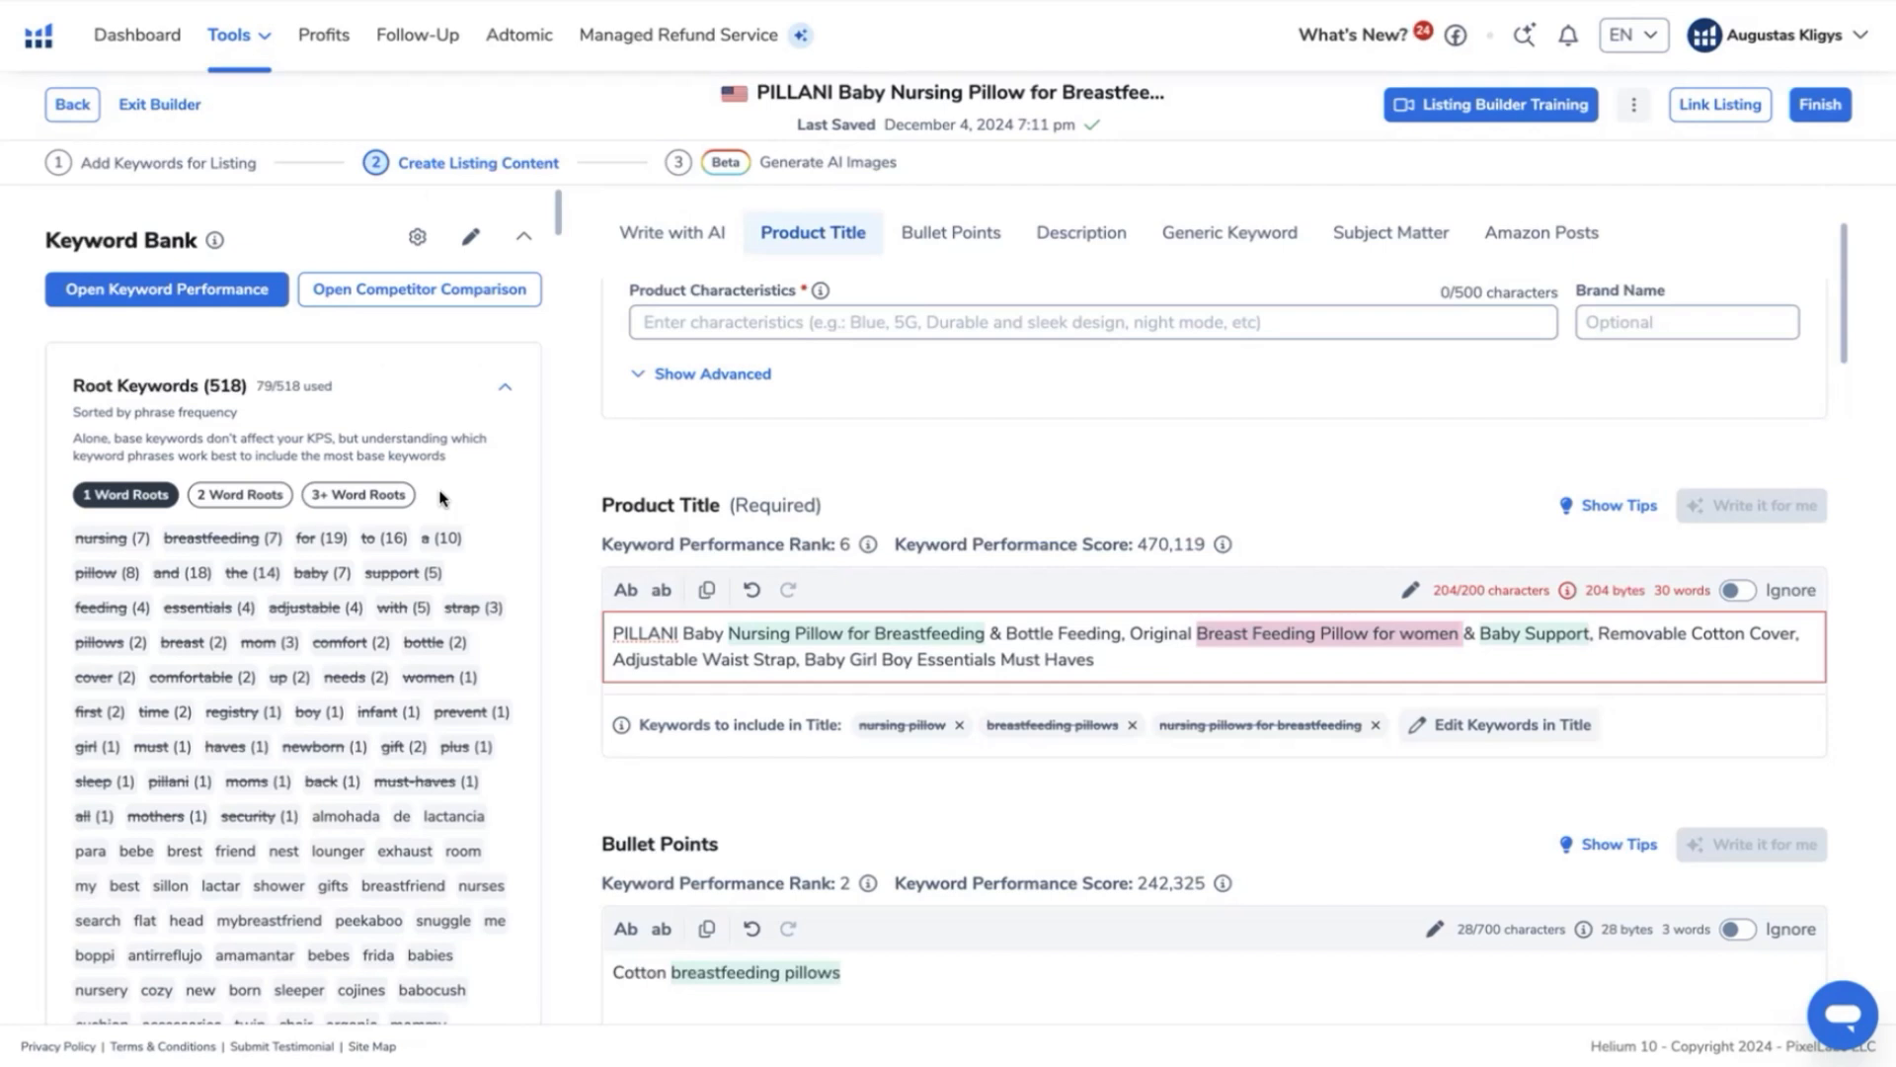
scroll(336, 508, down, 12)
scroll(336, 509, up, 12)
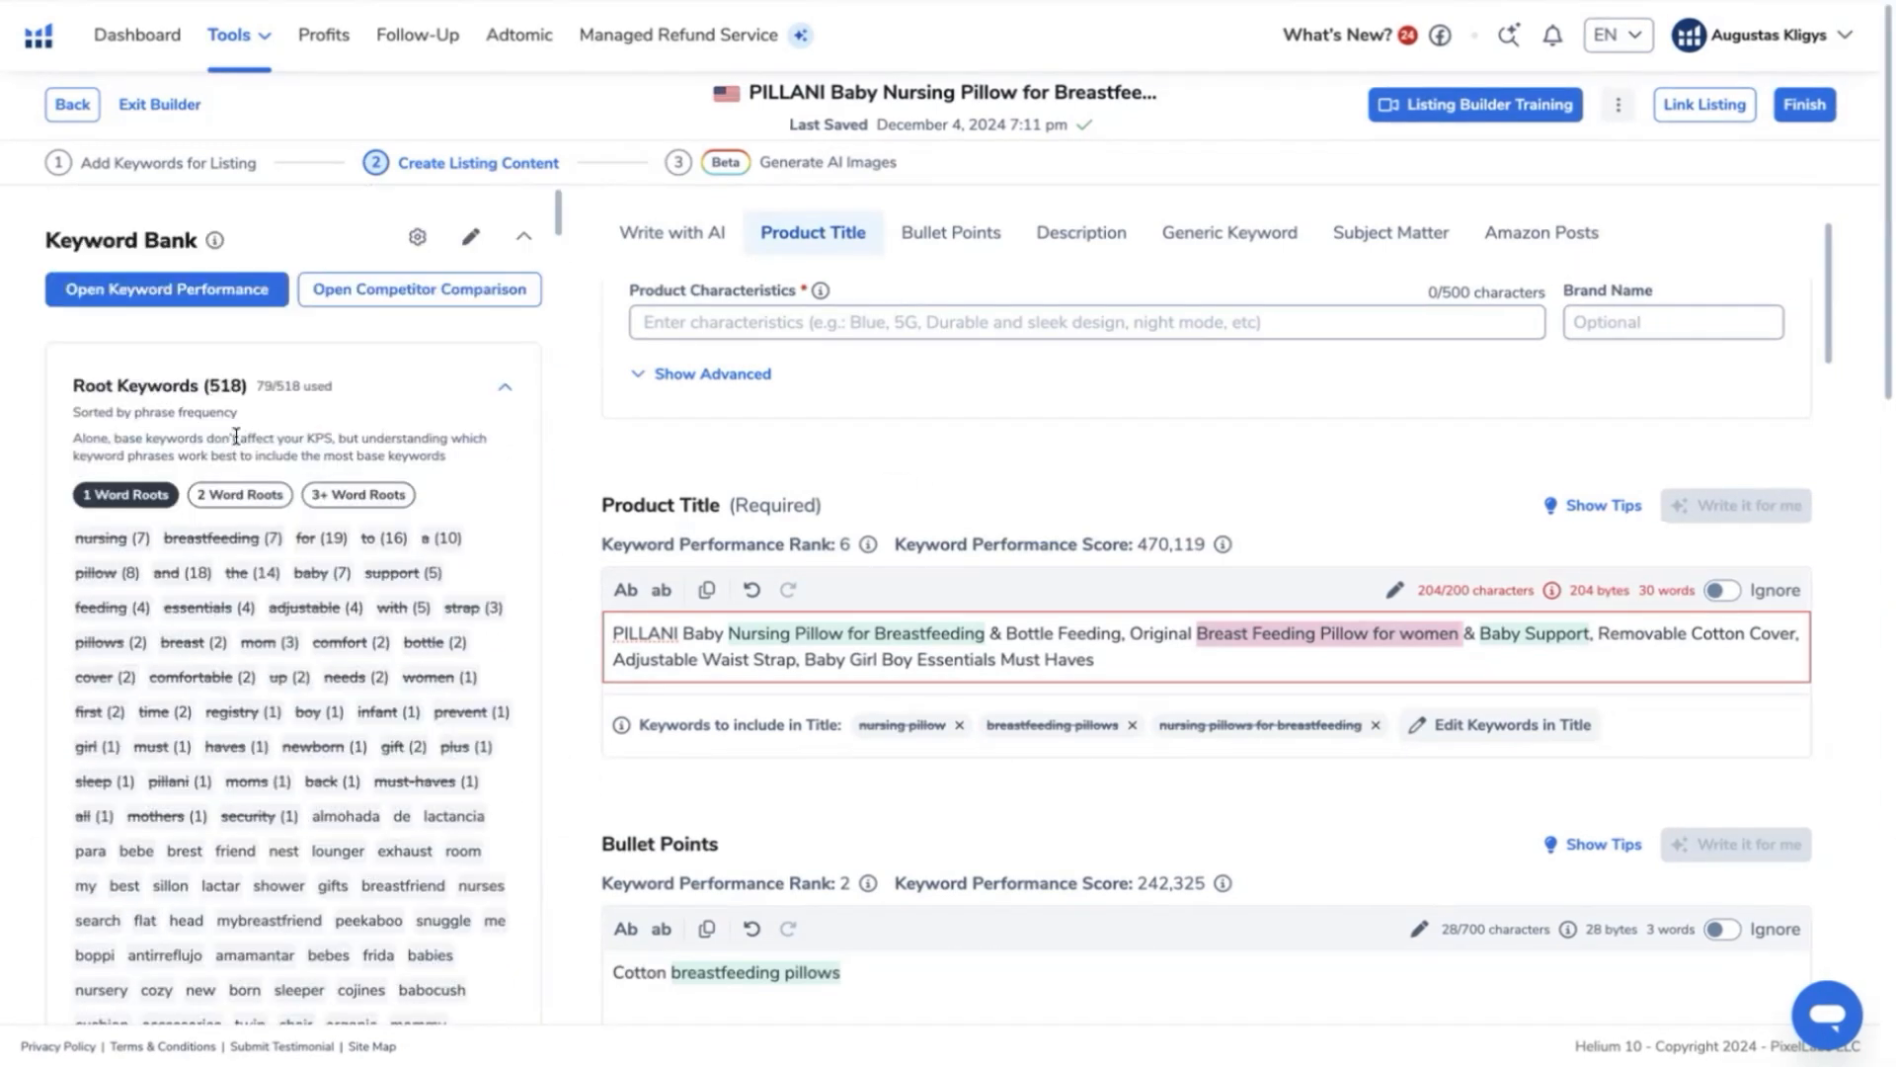
- Look through the whole keyword phrase list, comparing the search volume and CPS of the phrases still unused in the listing
scroll(284, 736, down, 12)
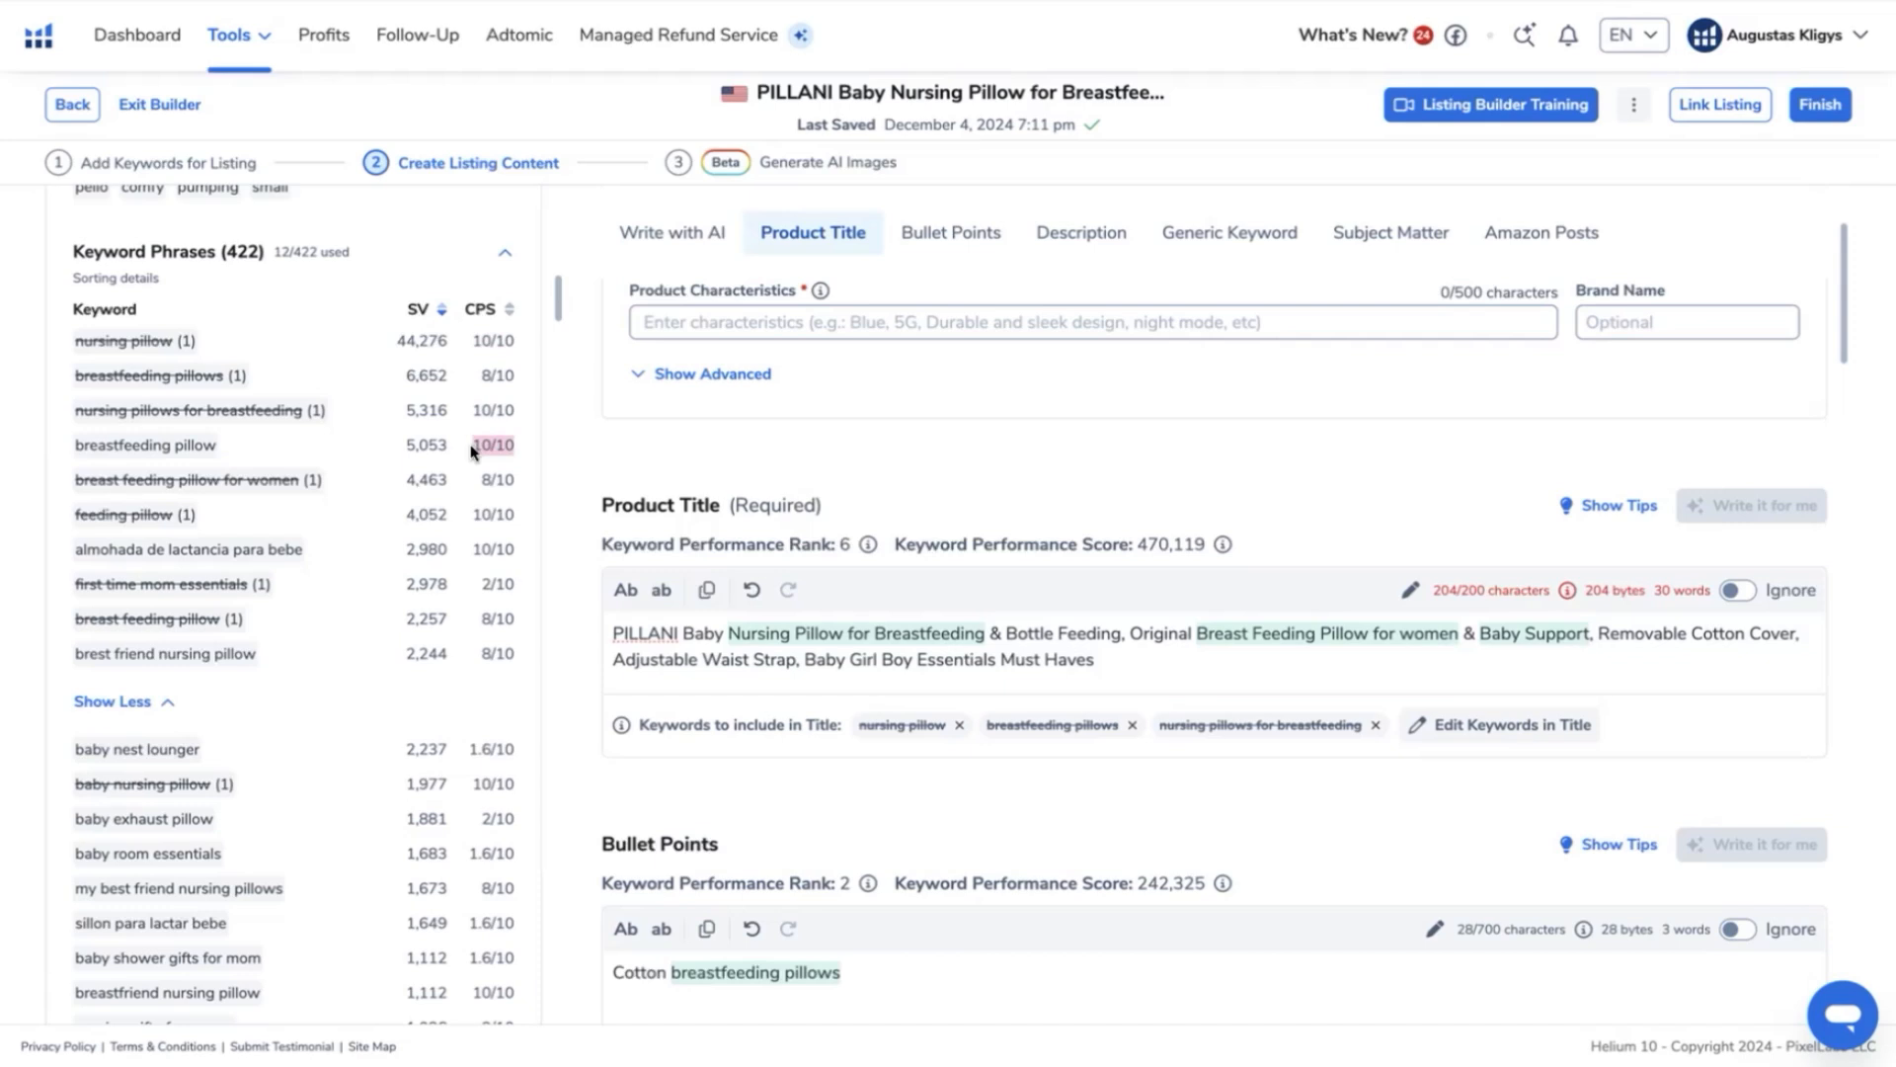
scroll(338, 760, down, 8)
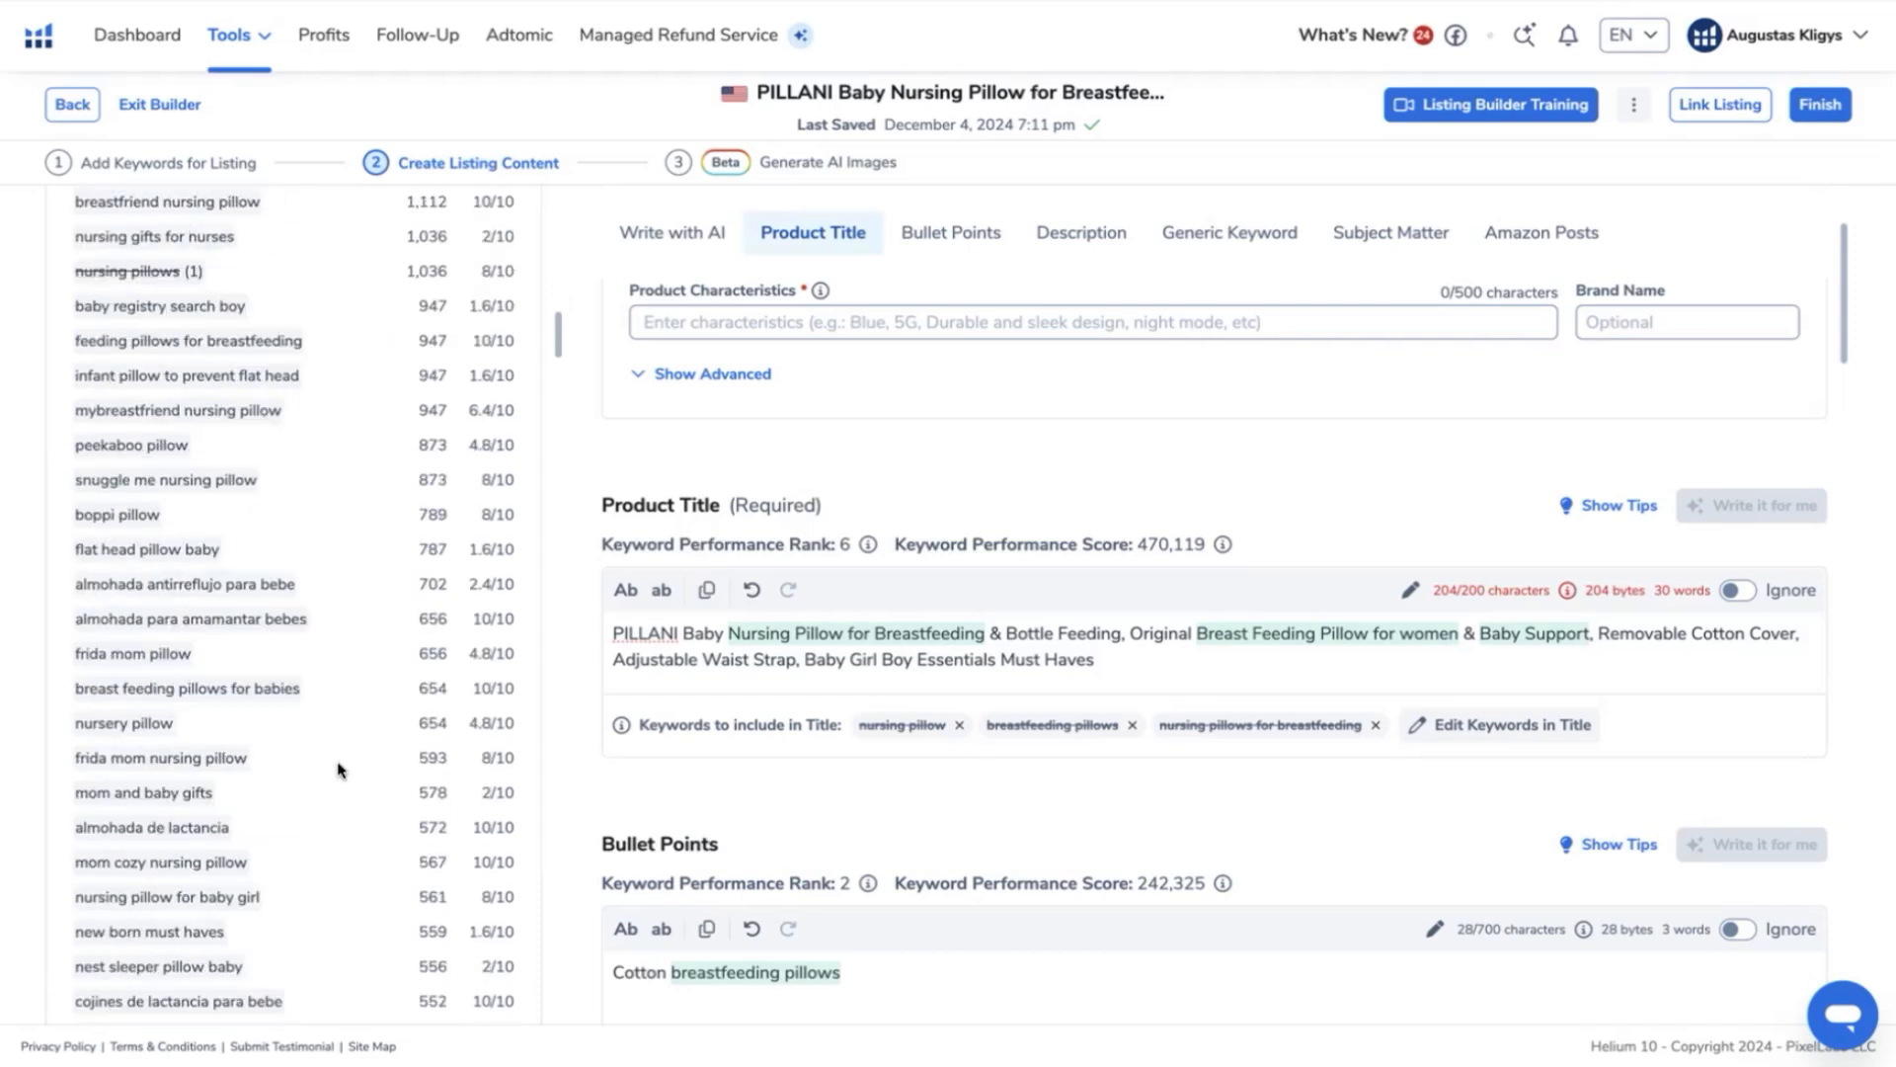
scroll(337, 761, down, 20)
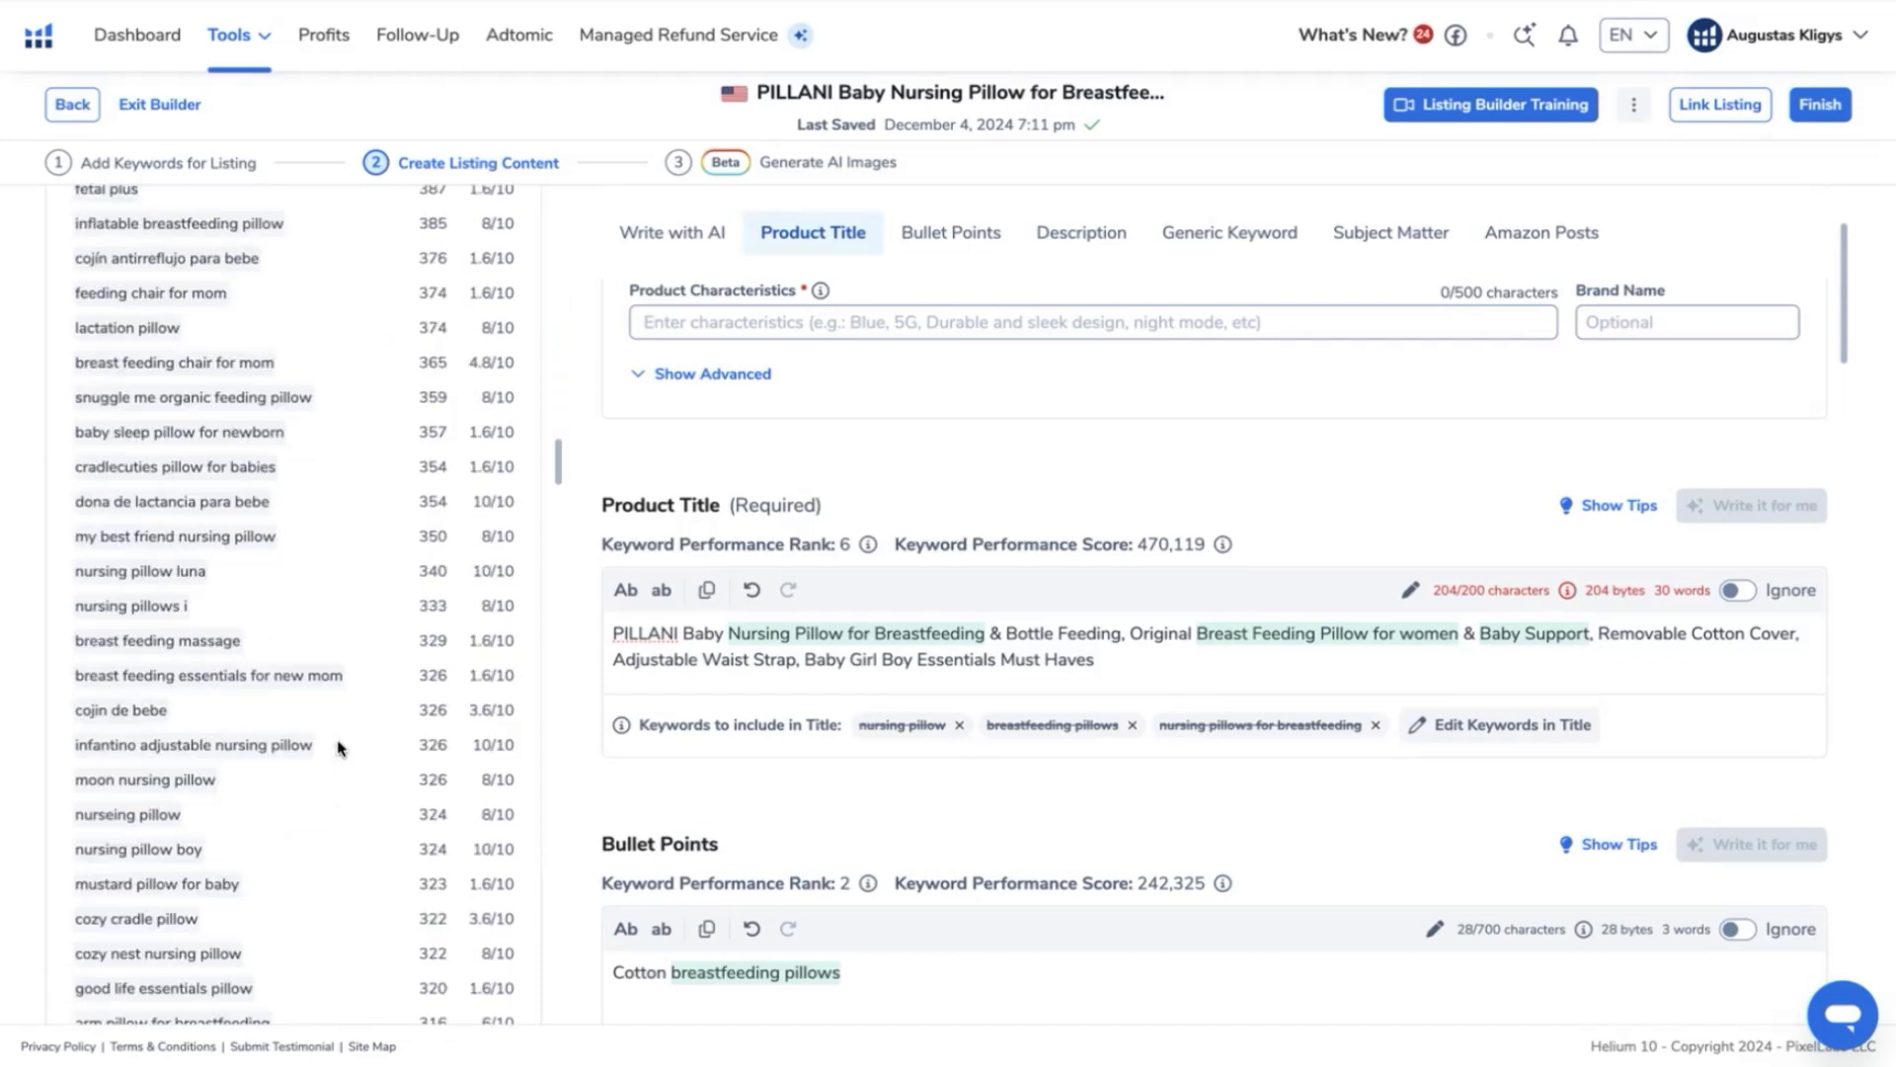
scroll(338, 748, down, 20)
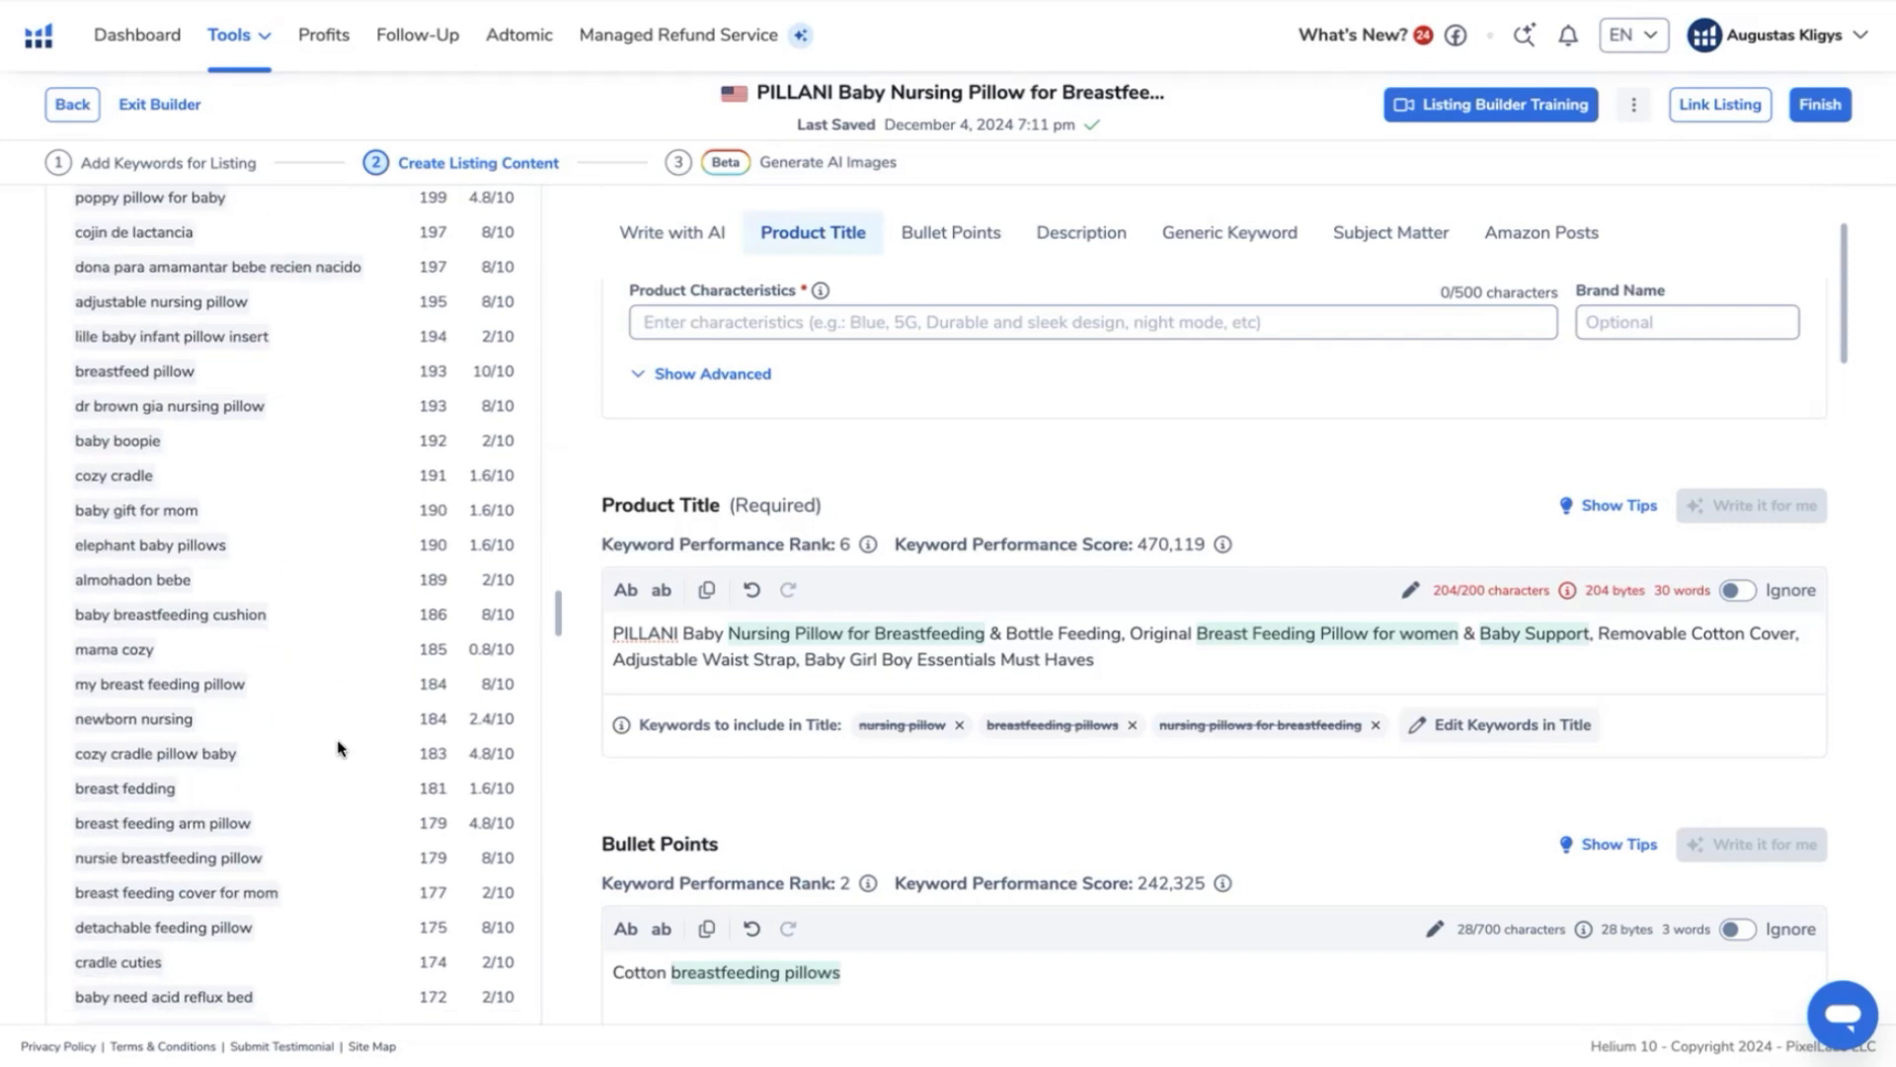
scroll(338, 748, down, 20)
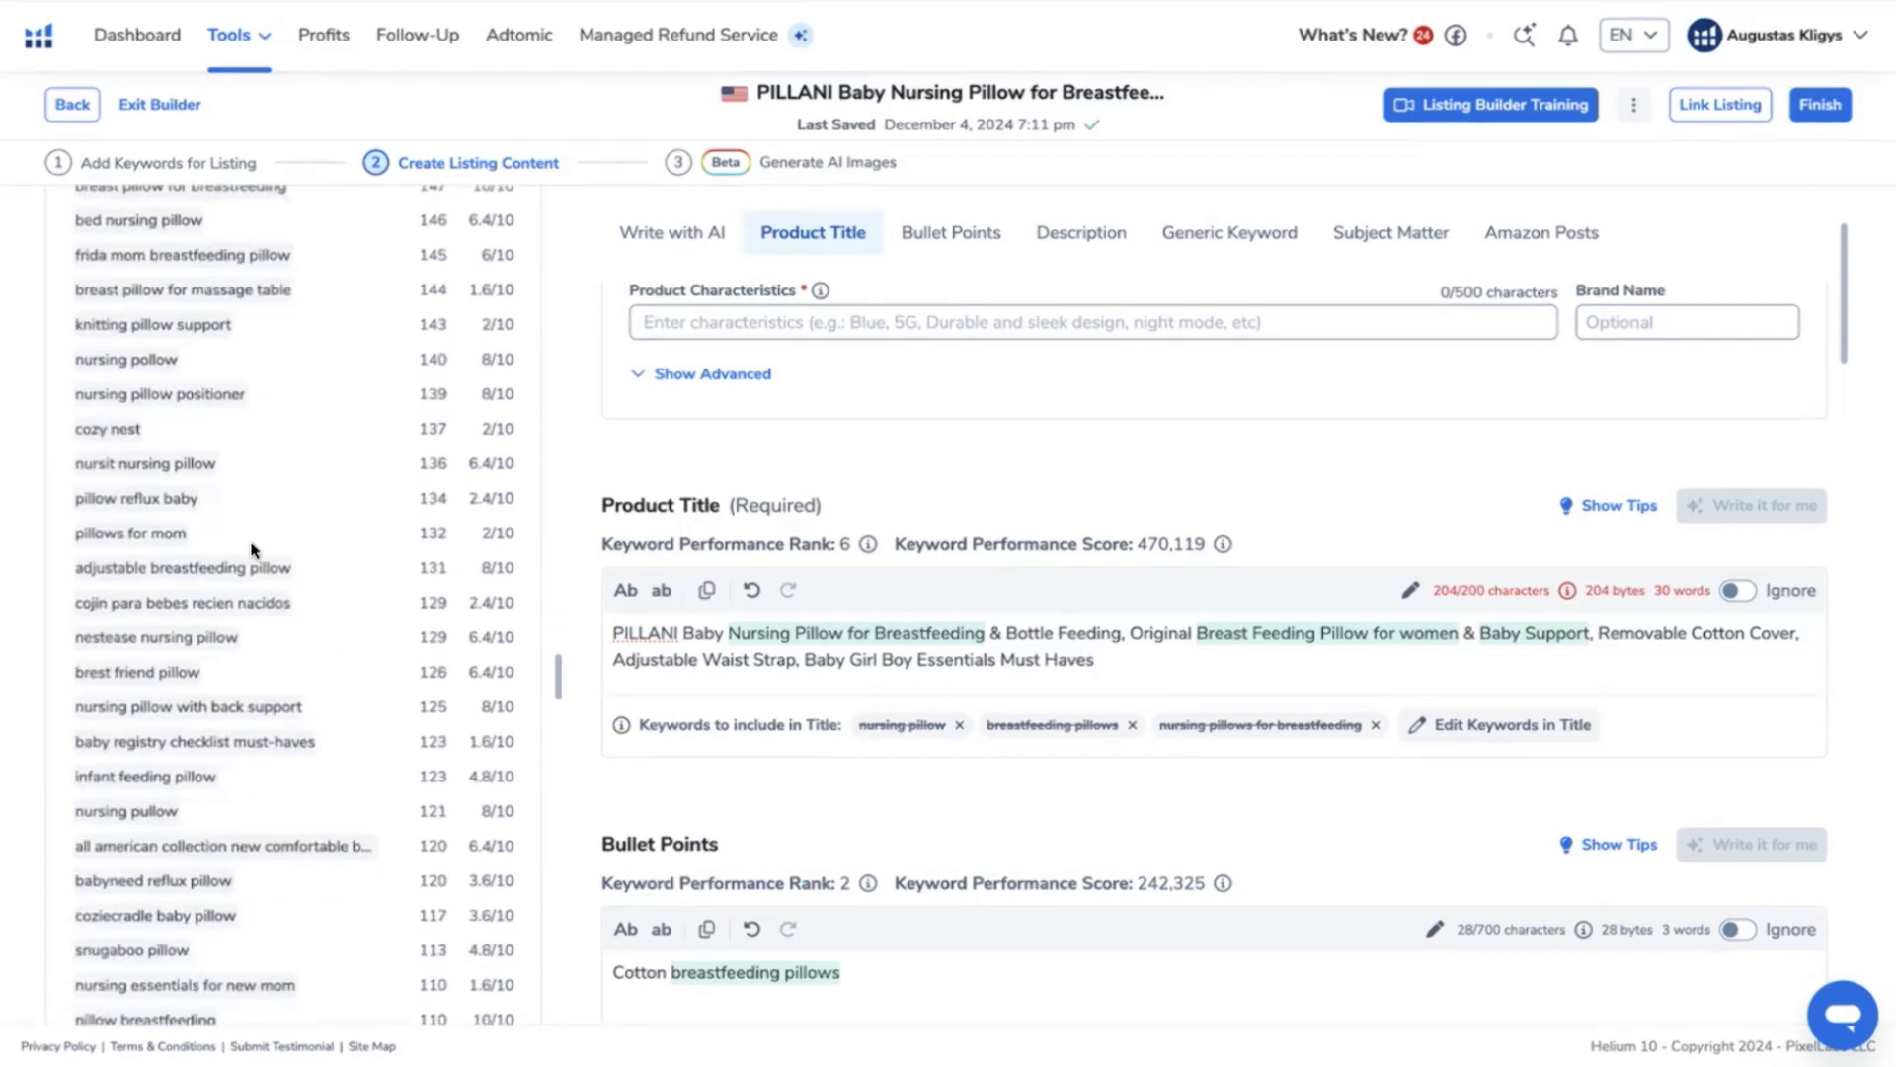
scroll(252, 550, down, 7)
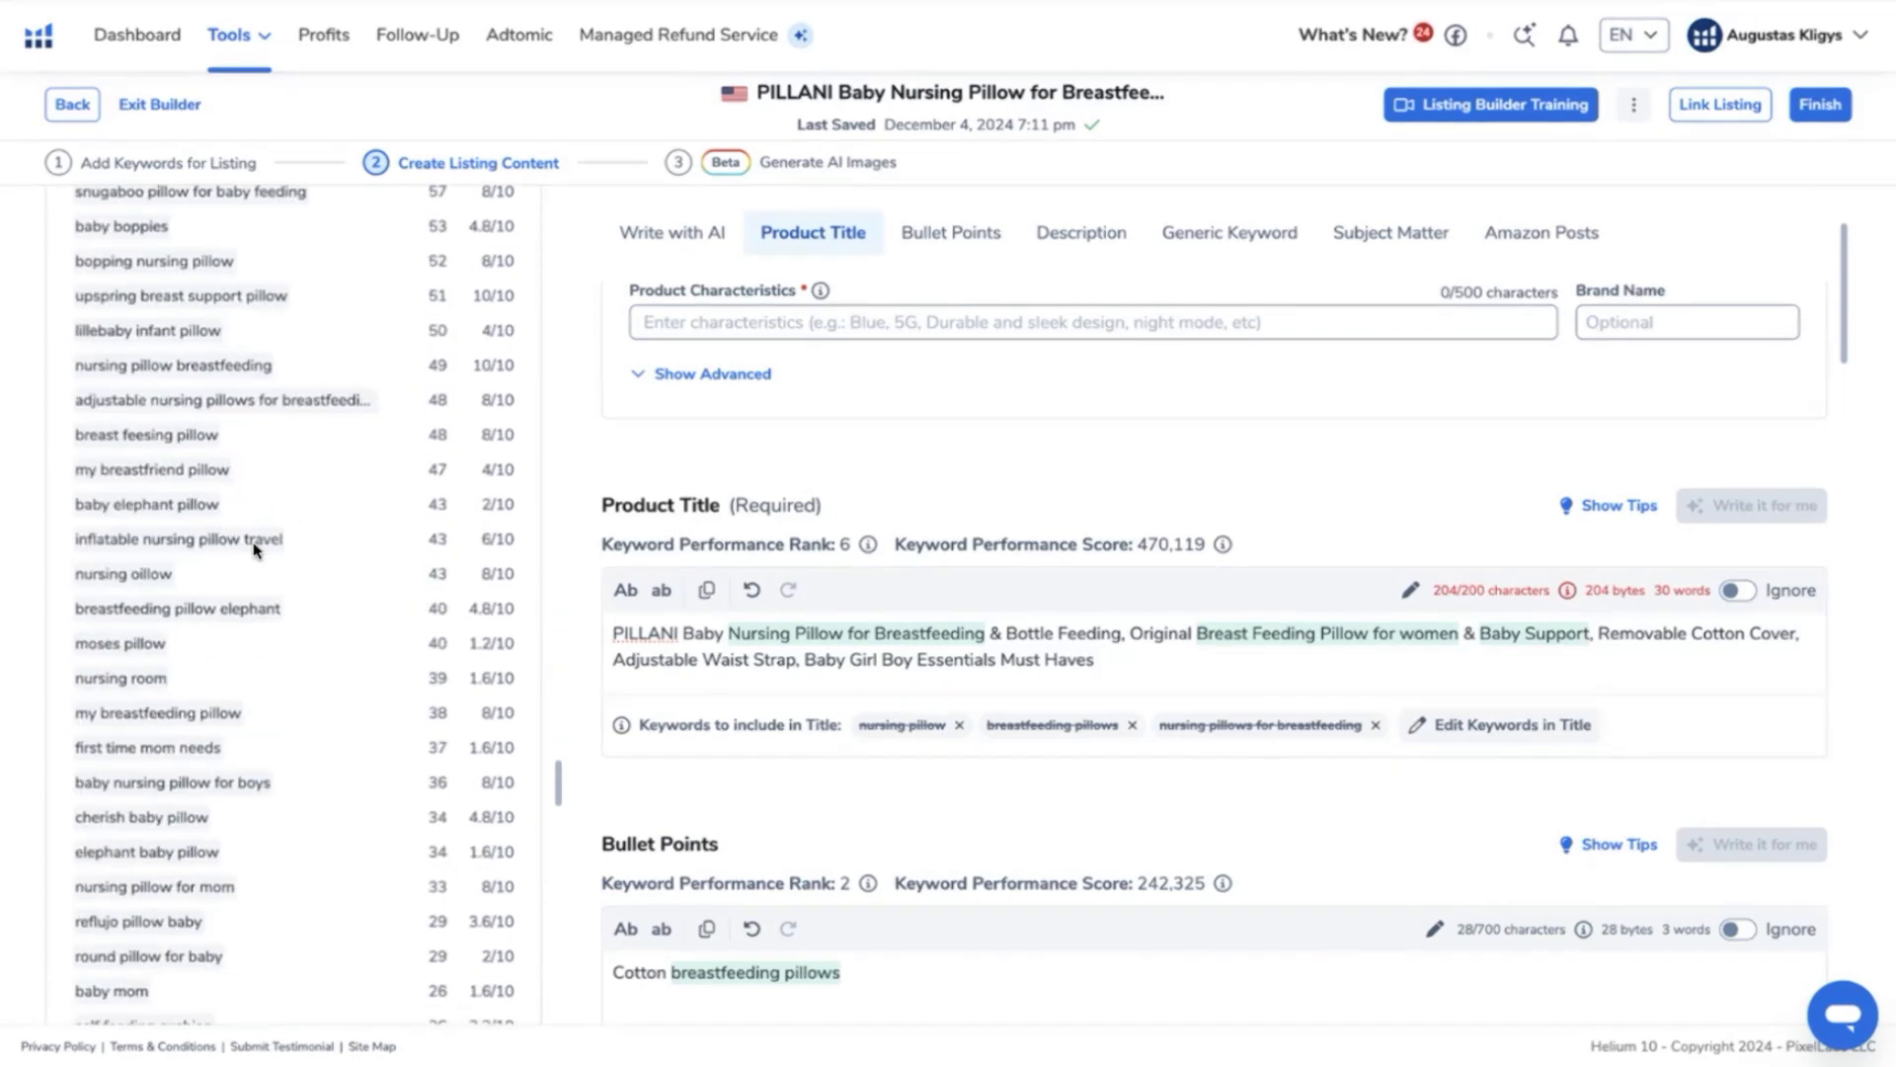
scroll(254, 550, down, 20)
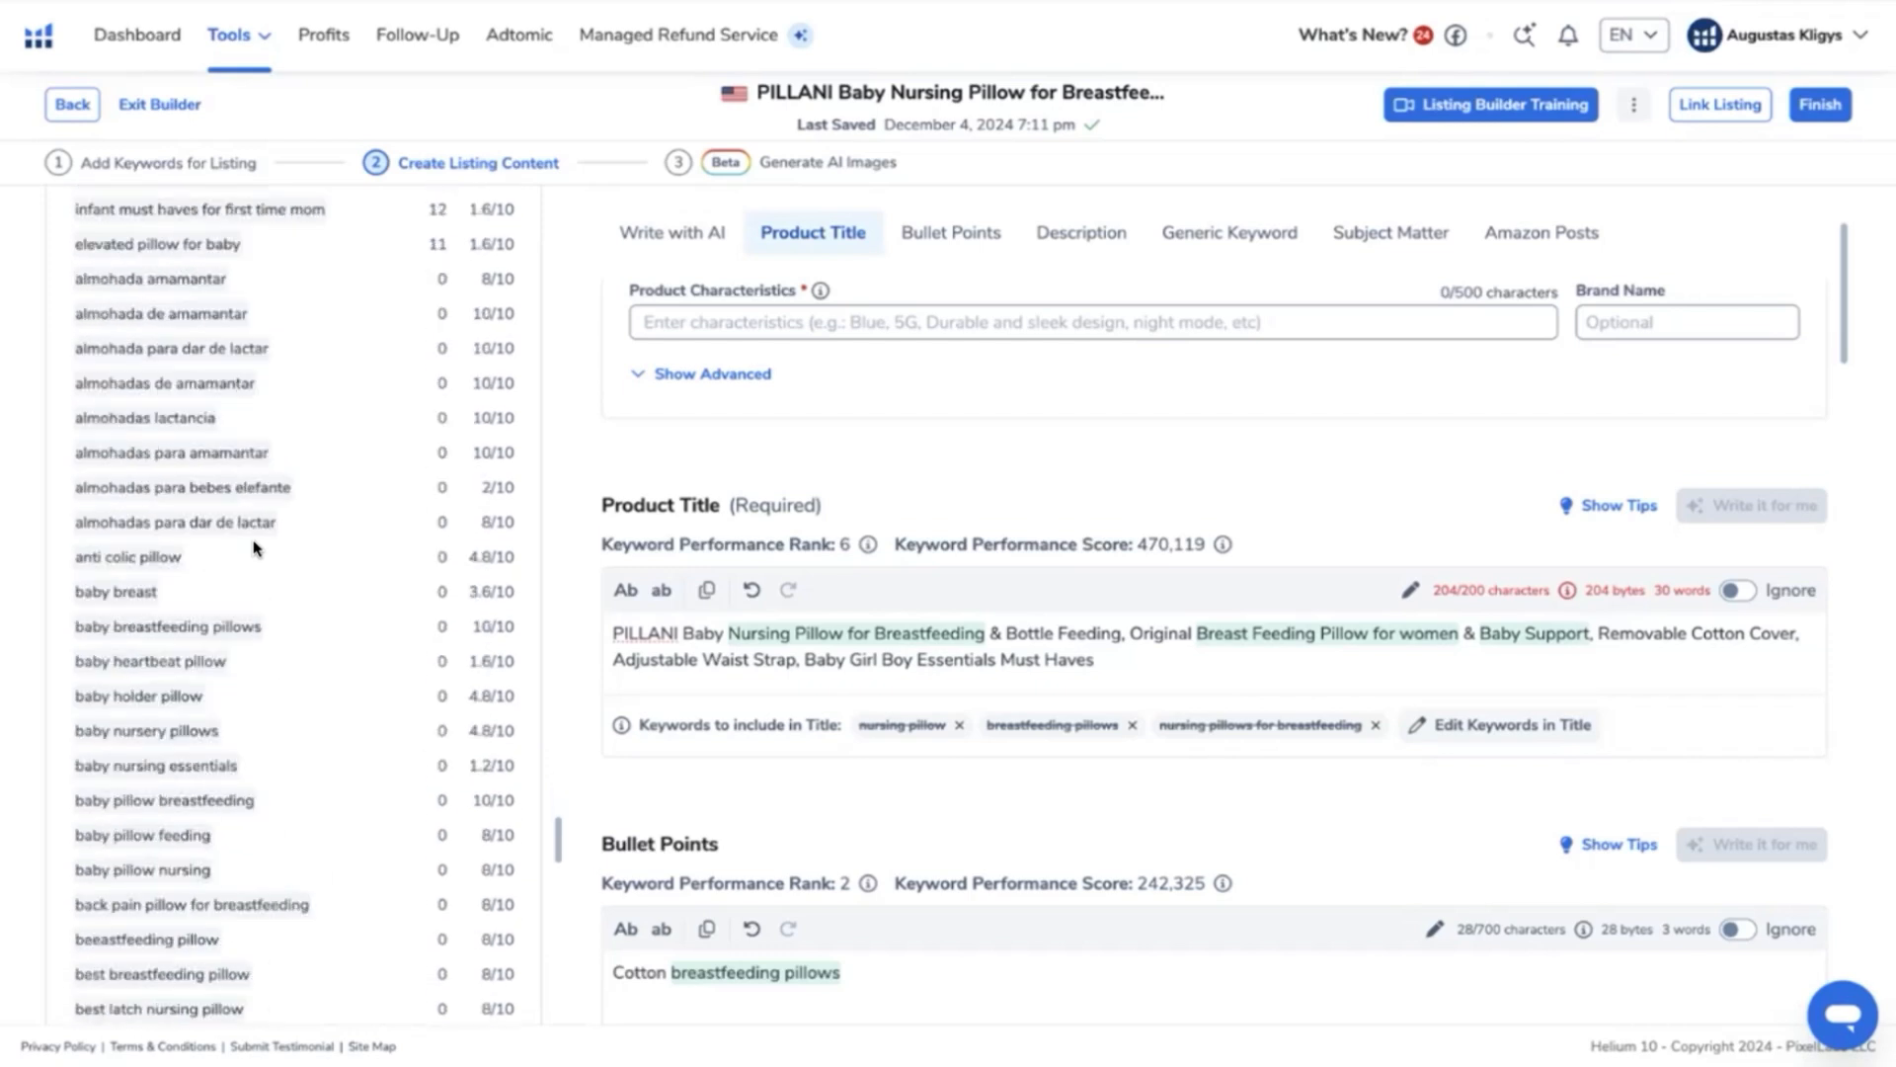
scroll(254, 550, down, 10)
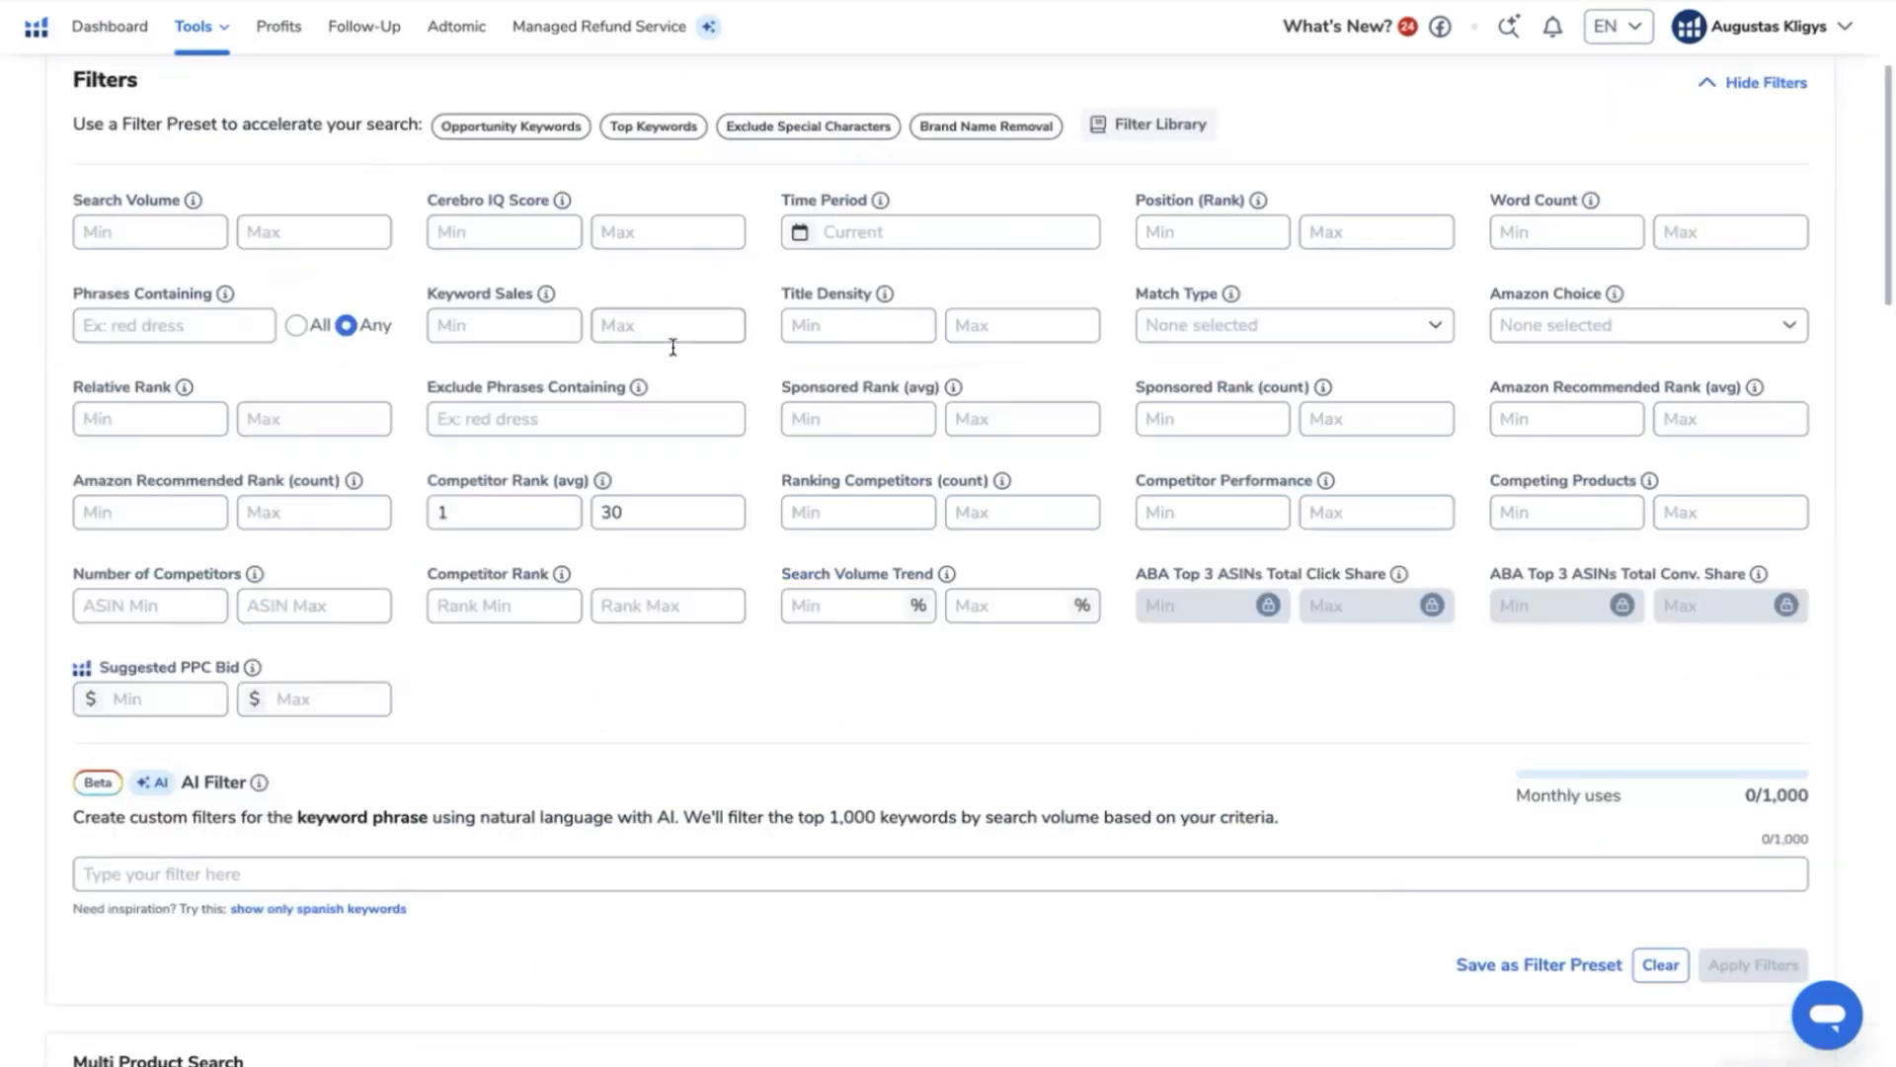
- Switch to the multi-product keyword search results for the PILLANI pillow and look over the filters and keyword distribution
scroll(757, 804, down, 10)
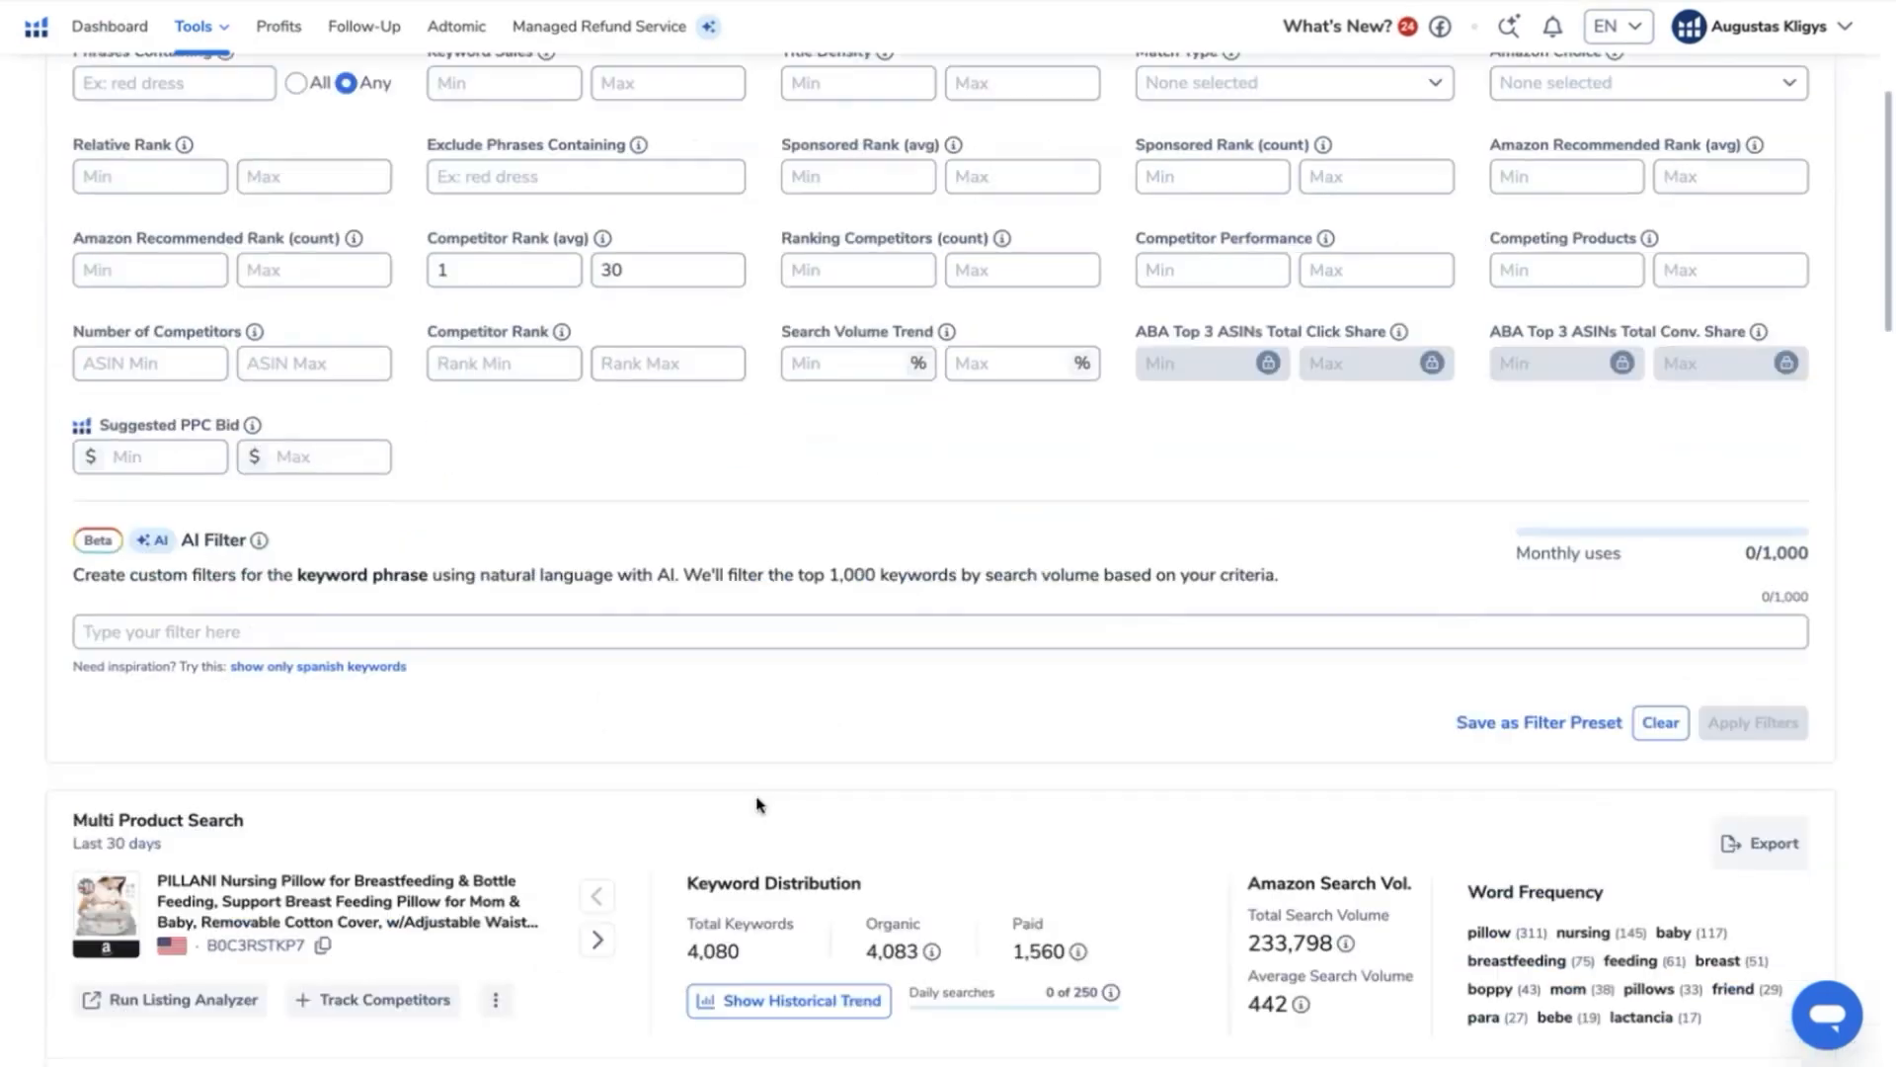